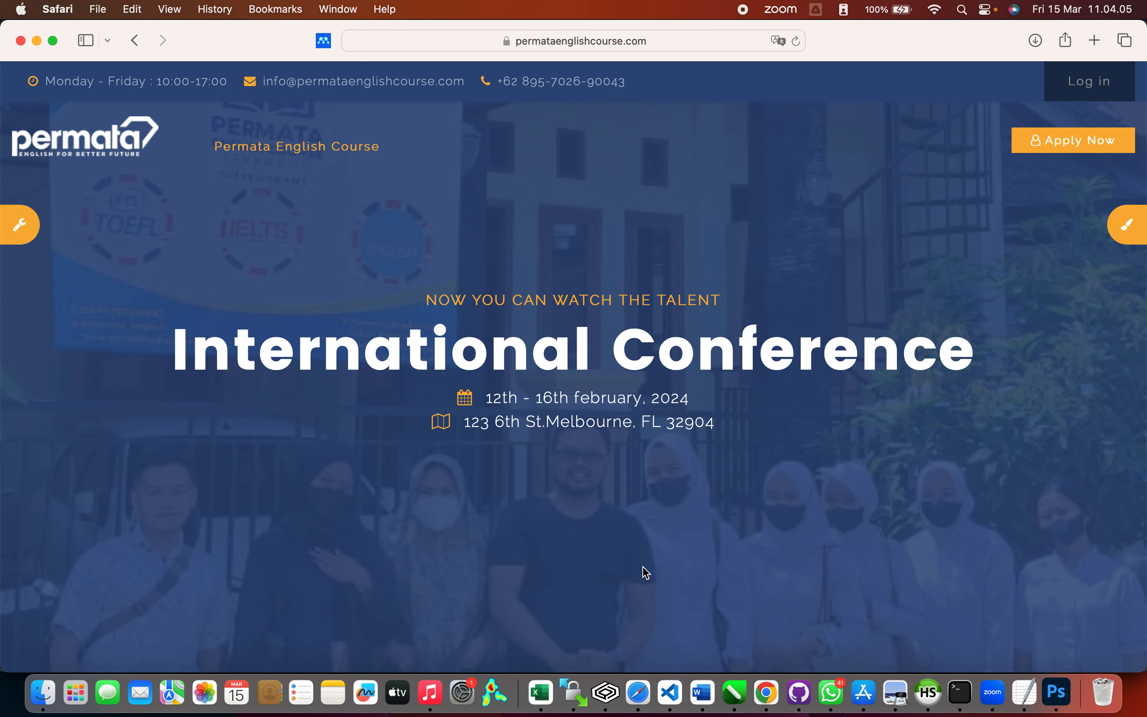
Step: Sign in to Moodle with the administrator username and password
{"action": "left_click", "coordinate": [1093, 84]}
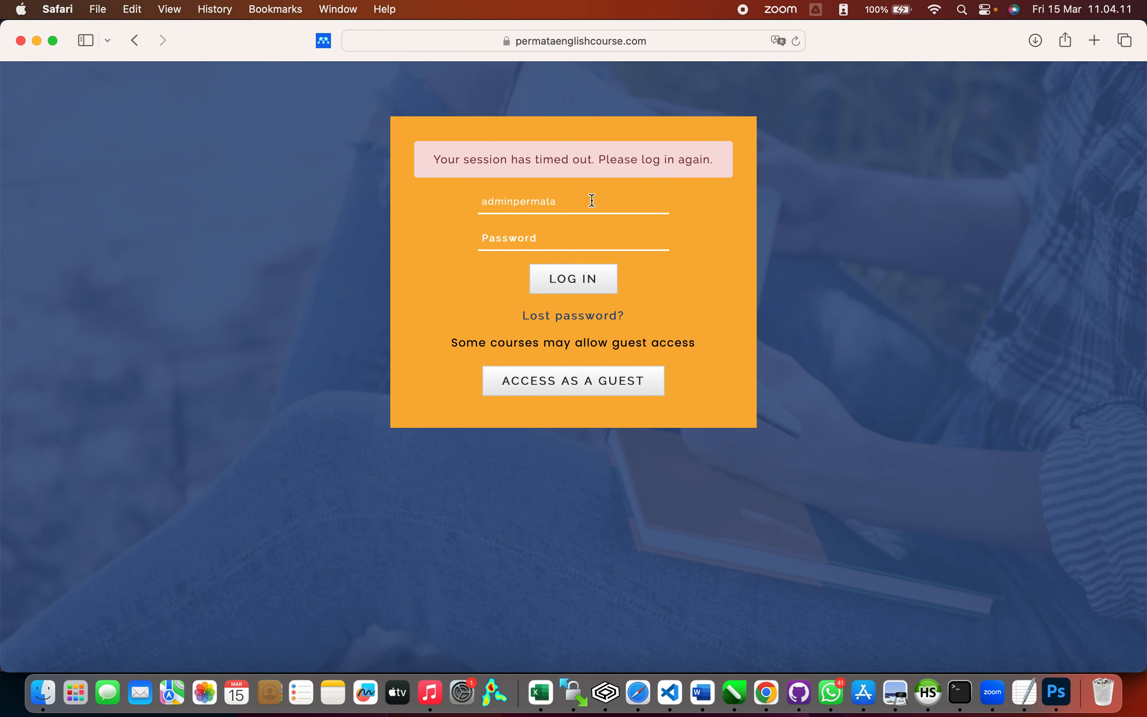
{"action": "left_click", "coordinate": [566, 232]}
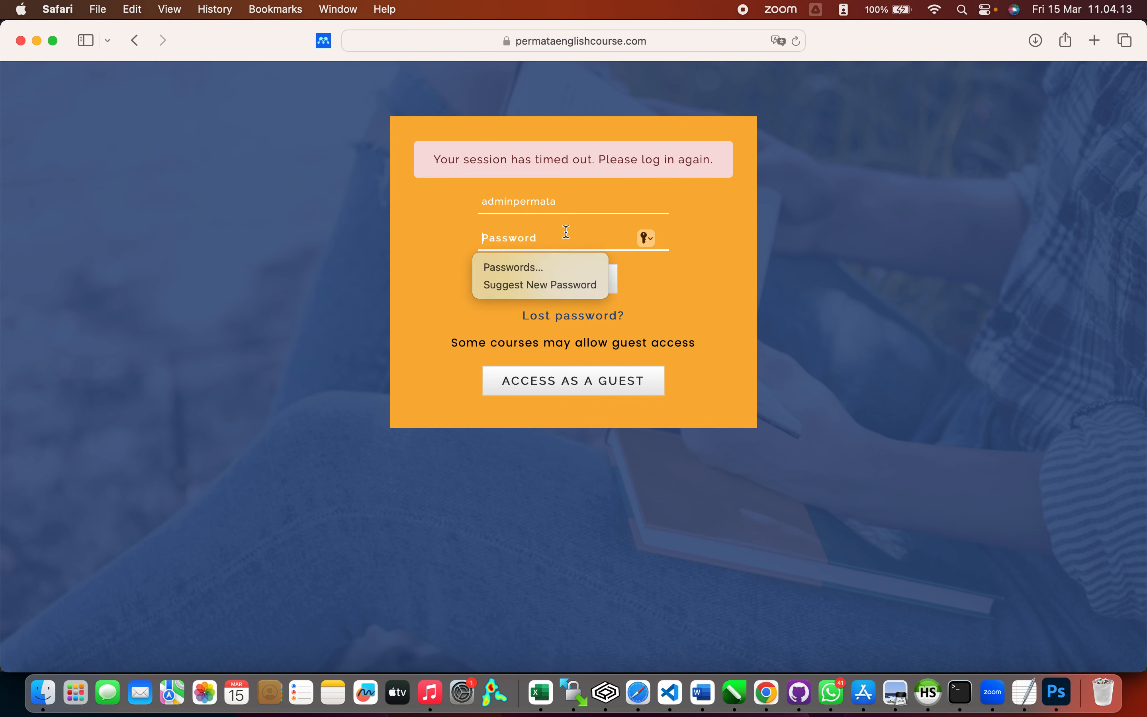
{"action": "type", "text": "p"}
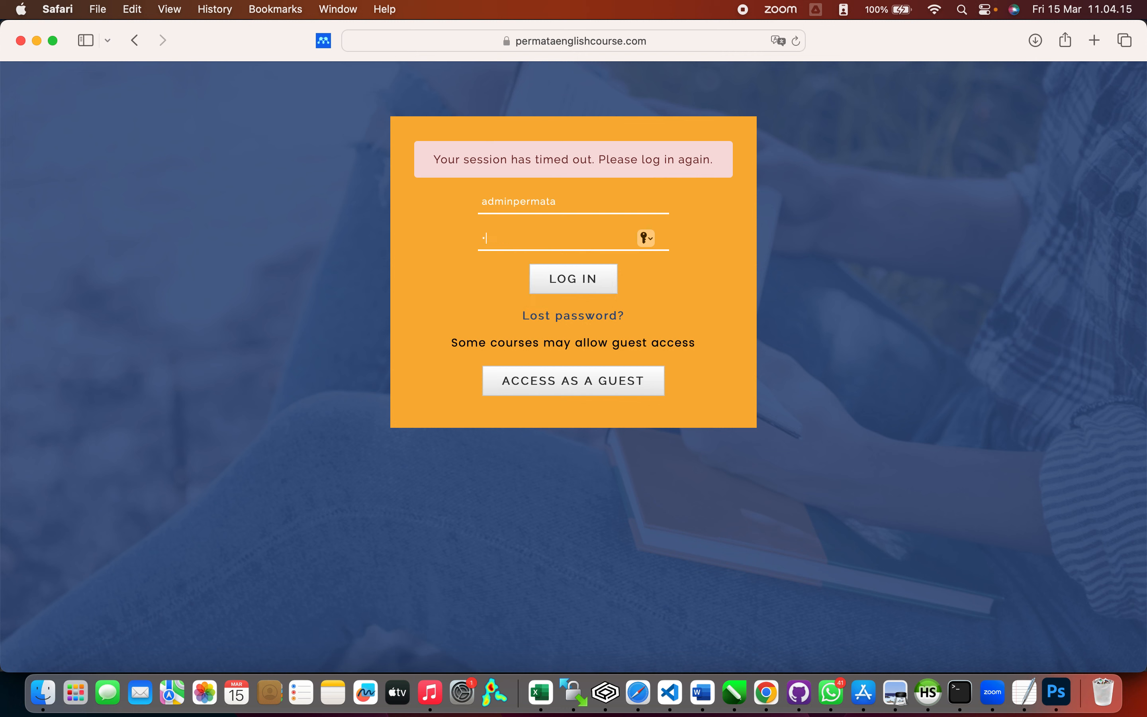
{"action": "type", "text": "••••"}
{"action": "key", "text": "Return"}
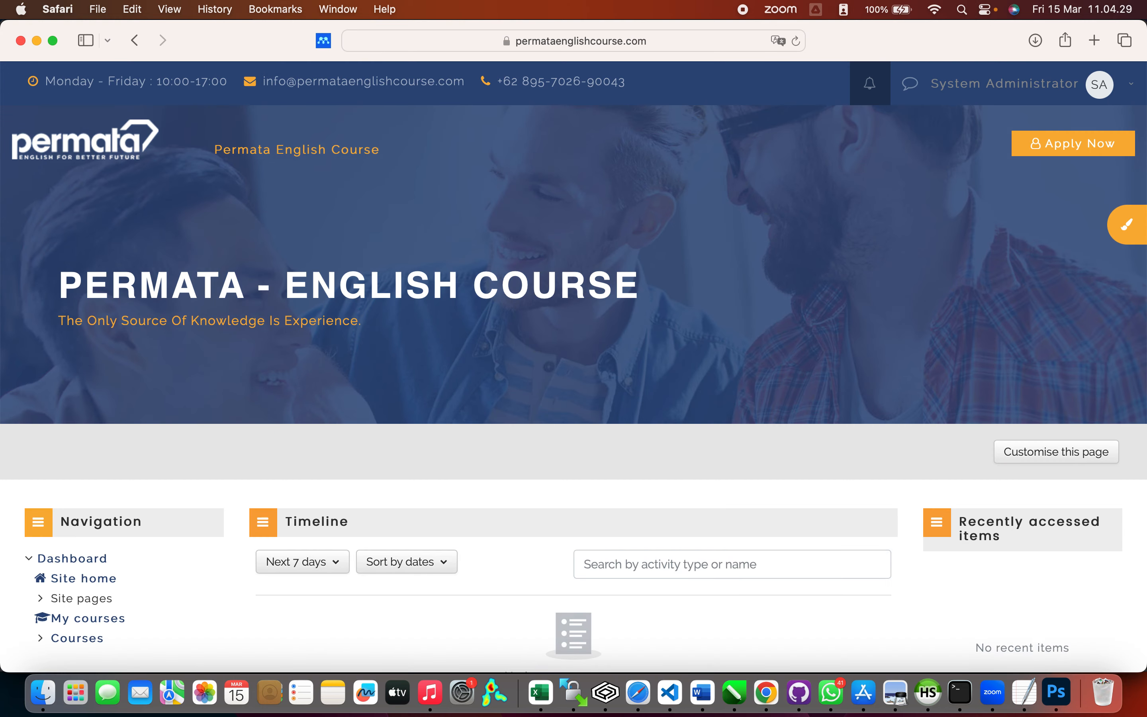
Step: Go to Site administration > Courses > Manage courses and categories and open Category 1's action menu
{"action": "scroll", "coordinate": [437, 214], "scroll_direction": "down", "scroll_amount": 3}
{"action": "scroll", "coordinate": [439, 216], "scroll_direction": "down", "scroll_amount": 3}
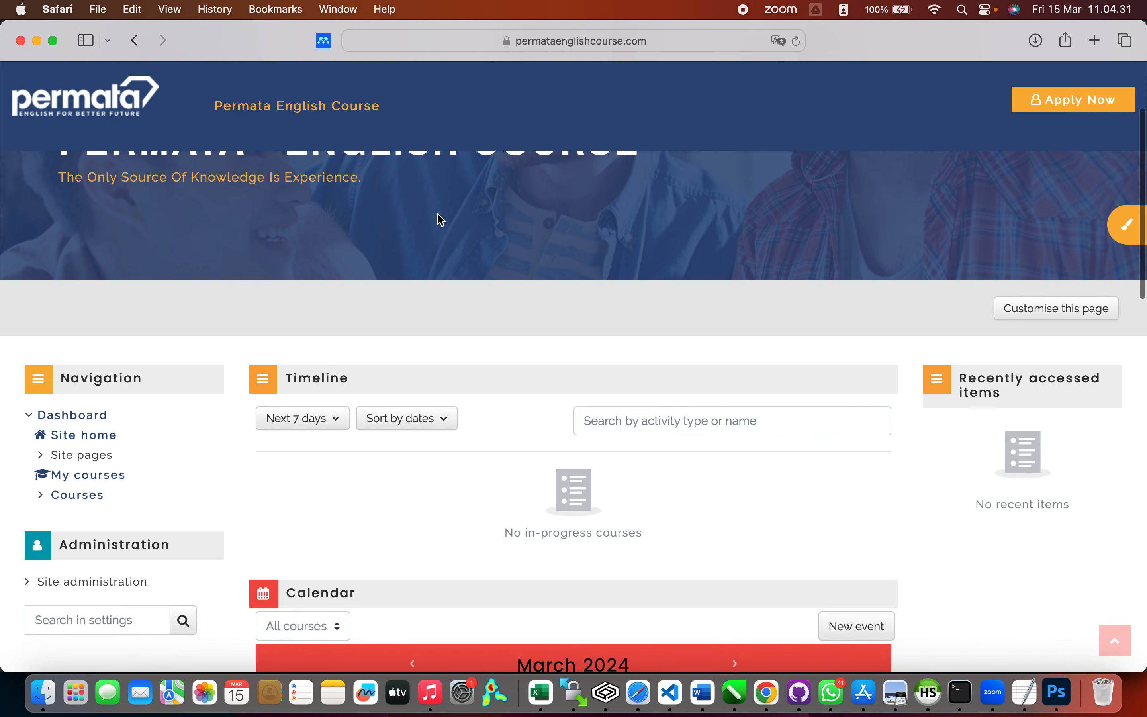
{"action": "scroll", "coordinate": [439, 217], "scroll_direction": "down", "scroll_amount": 2}
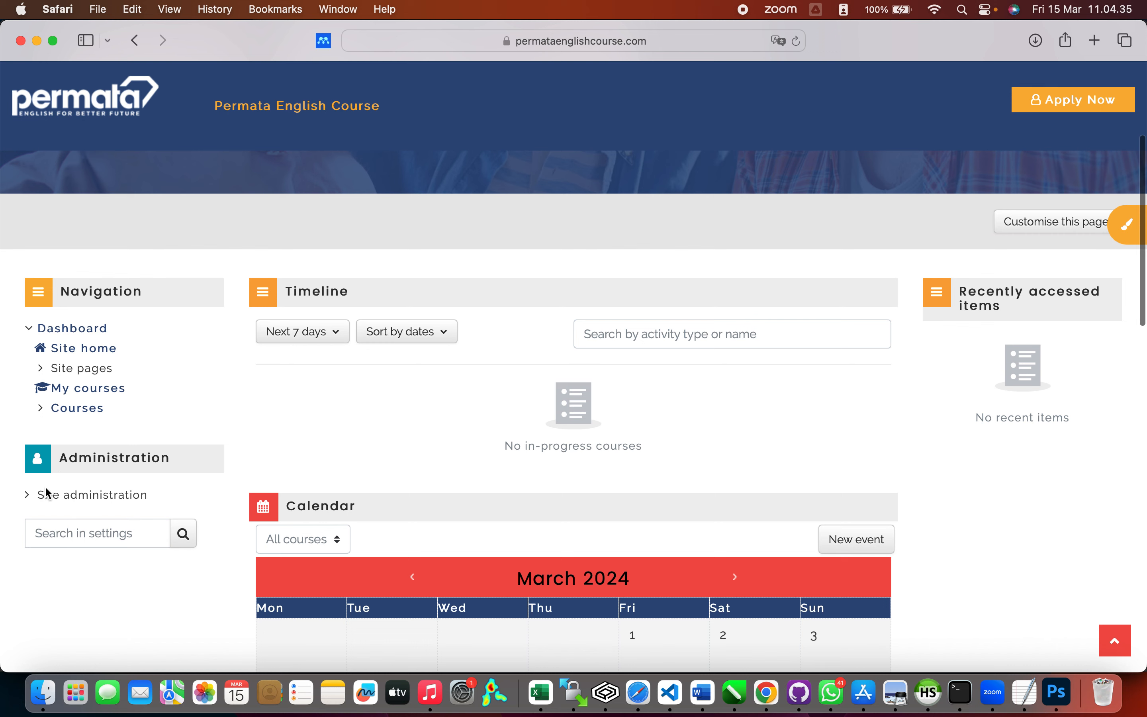
{"action": "left_click", "coordinate": [29, 498]}
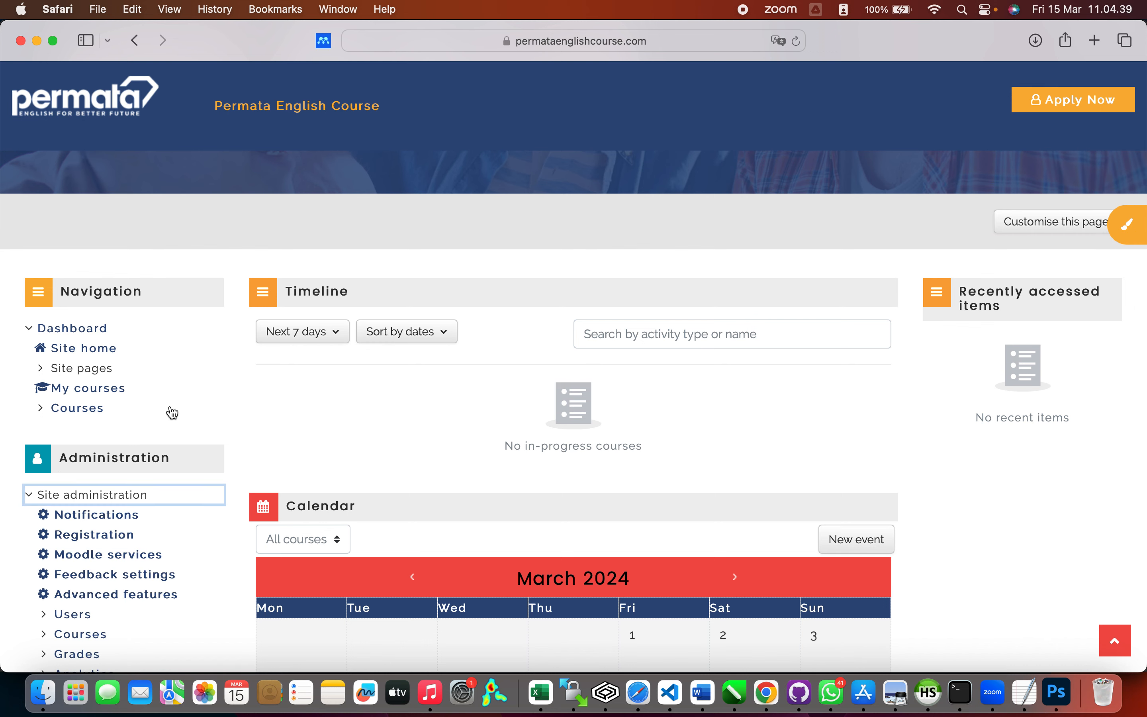
{"action": "scroll", "coordinate": [170, 410], "scroll_direction": "down", "scroll_amount": 8}
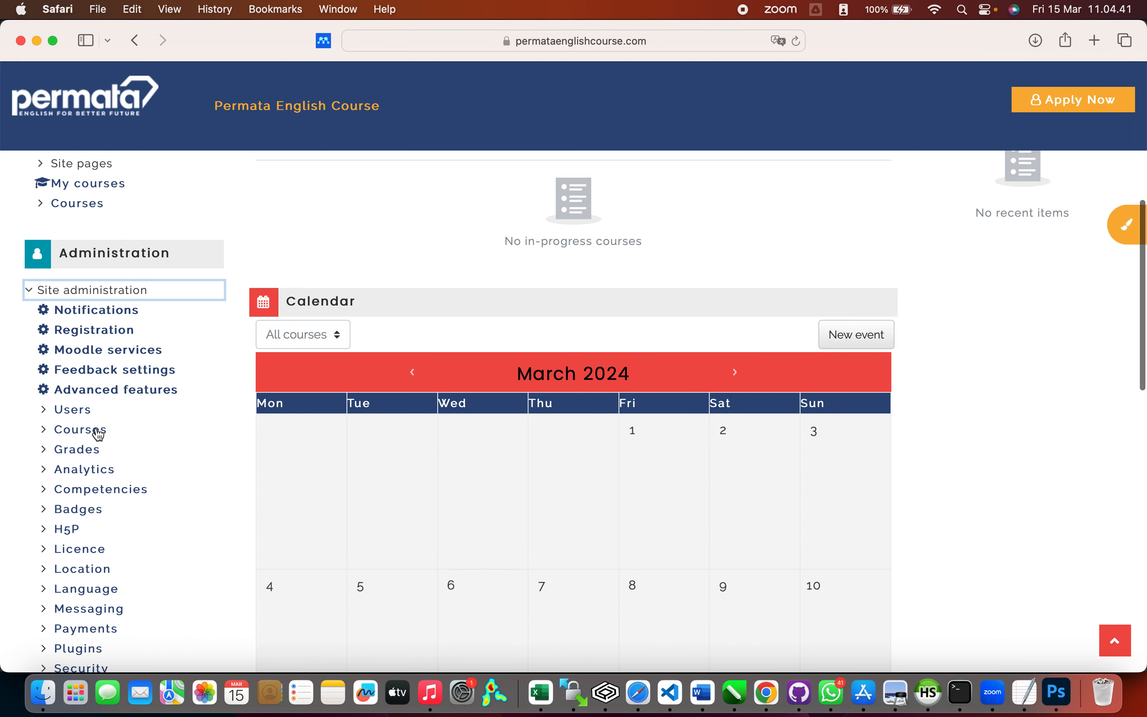
{"action": "left_click", "coordinate": [97, 431]}
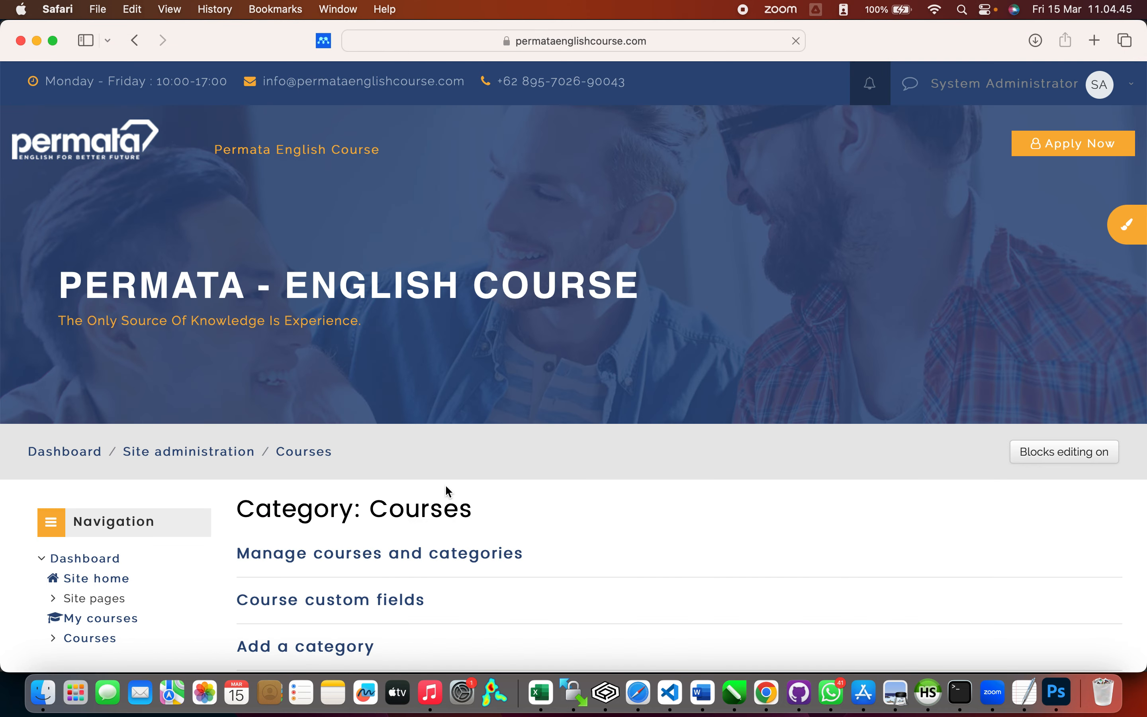
{"action": "scroll", "coordinate": [561, 508], "scroll_direction": "down", "scroll_amount": 5}
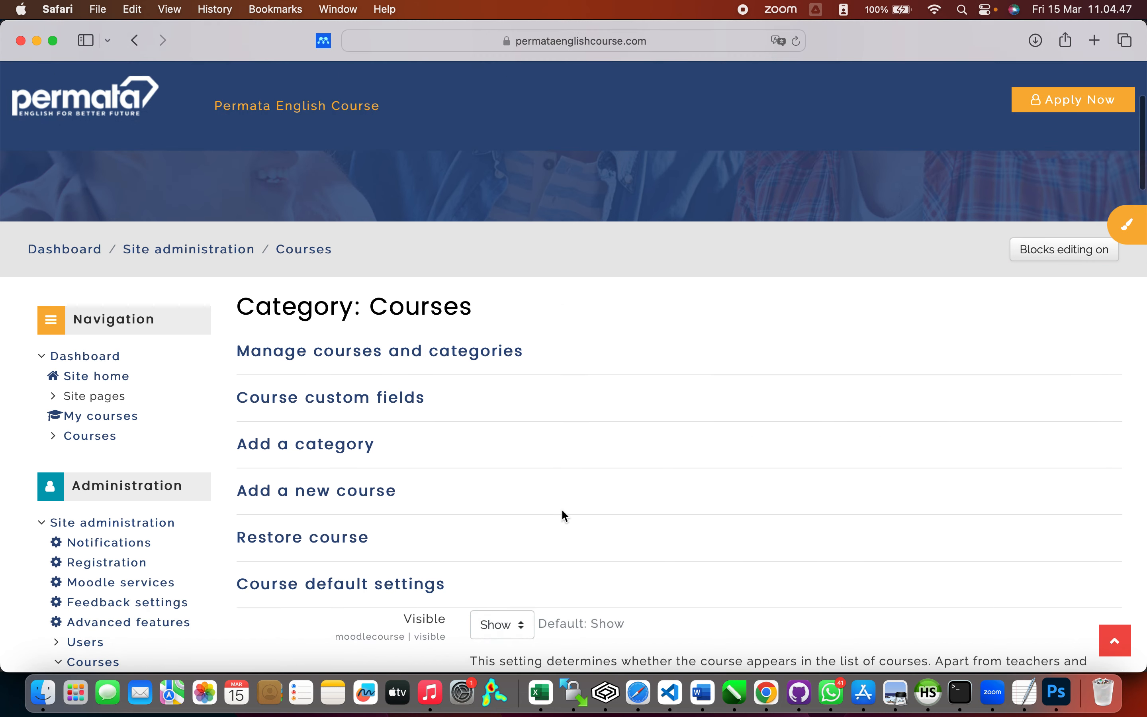
{"action": "left_click", "coordinate": [484, 353]}
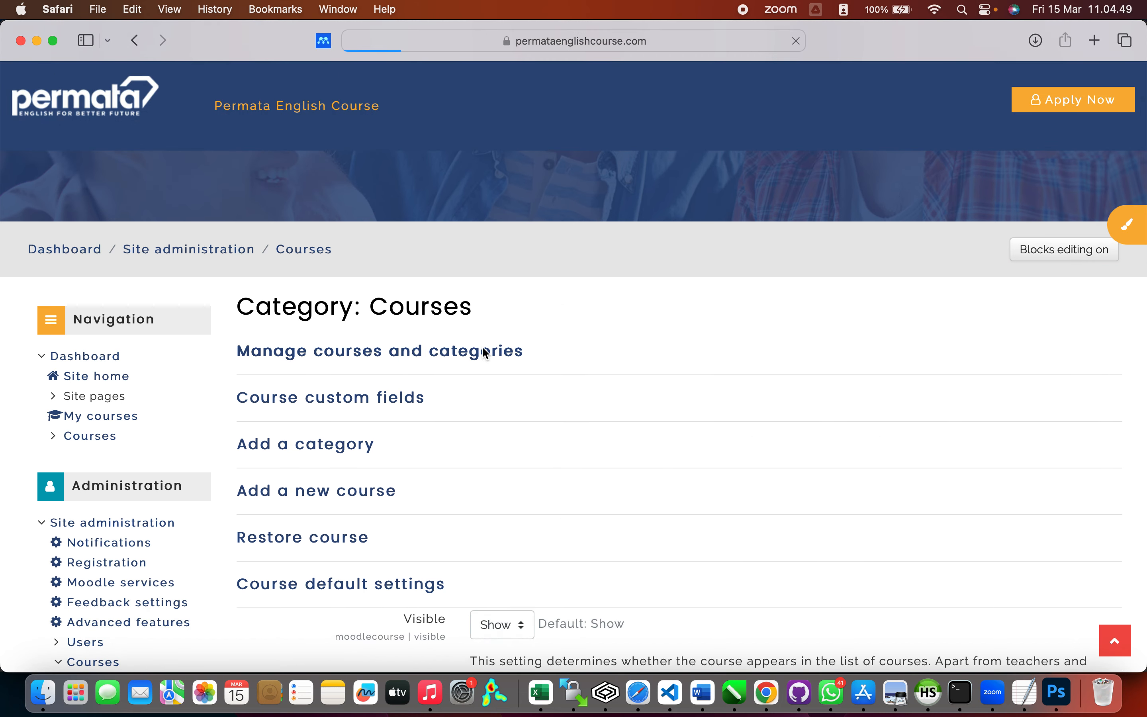
{"action": "scroll", "coordinate": [619, 413], "scroll_direction": "down", "scroll_amount": 5}
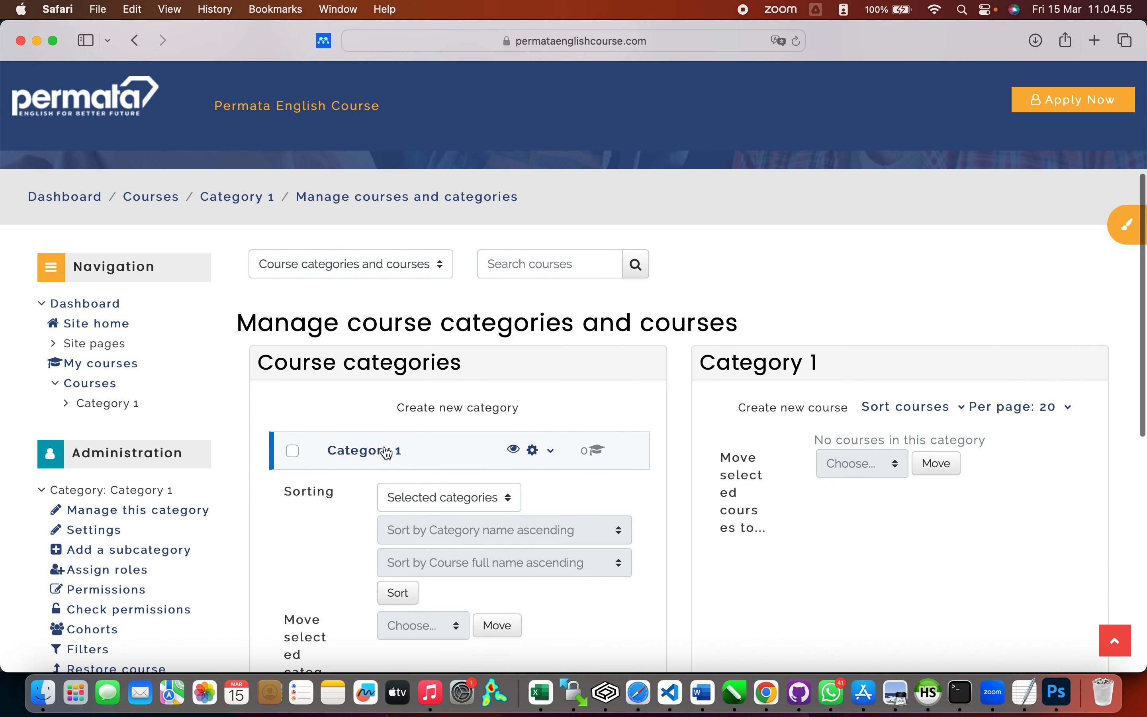
{"action": "scroll", "coordinate": [573, 401], "scroll_direction": "down", "scroll_amount": 3}
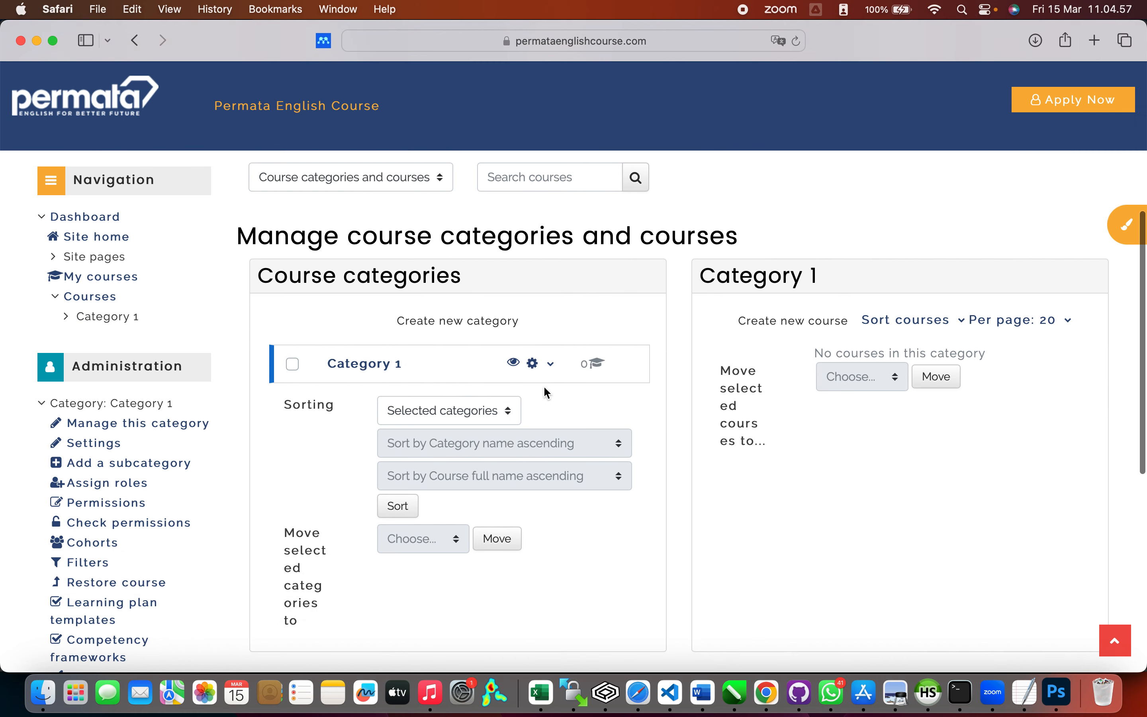
{"action": "left_click", "coordinate": [535, 367]}
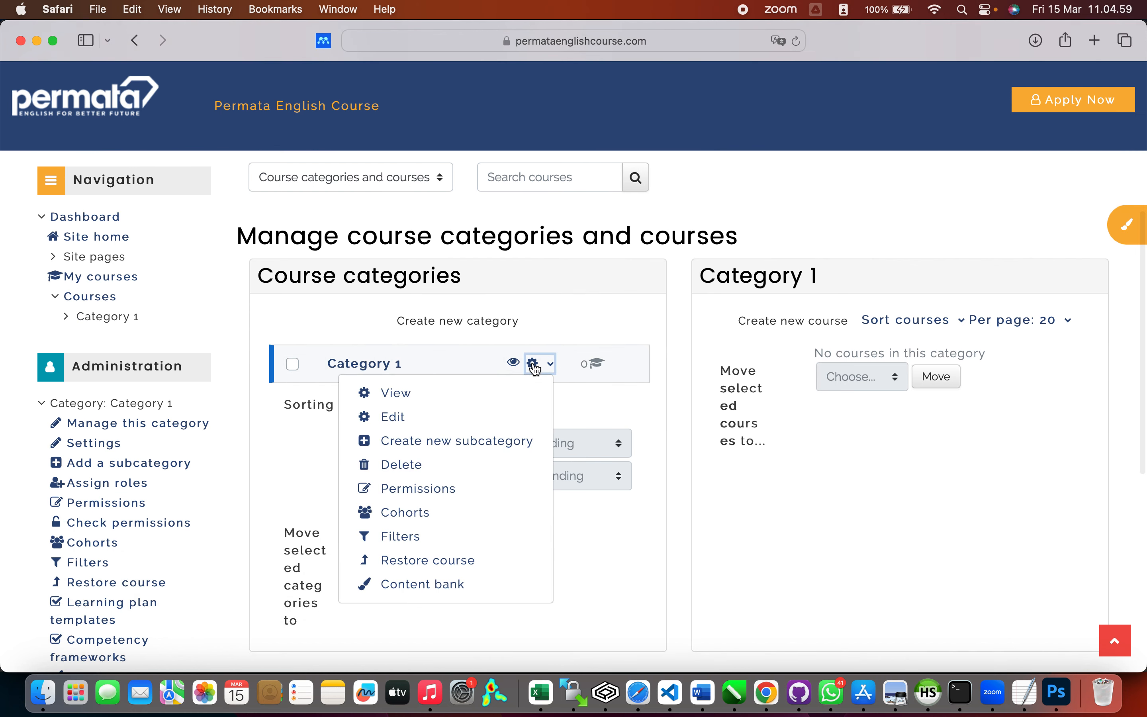
Step: Rename Category 1 to 'TOEFL Preparation' with description 'Kursus Persiapan Ujian TOEFL' and save it
{"action": "left_click", "coordinate": [463, 417]}
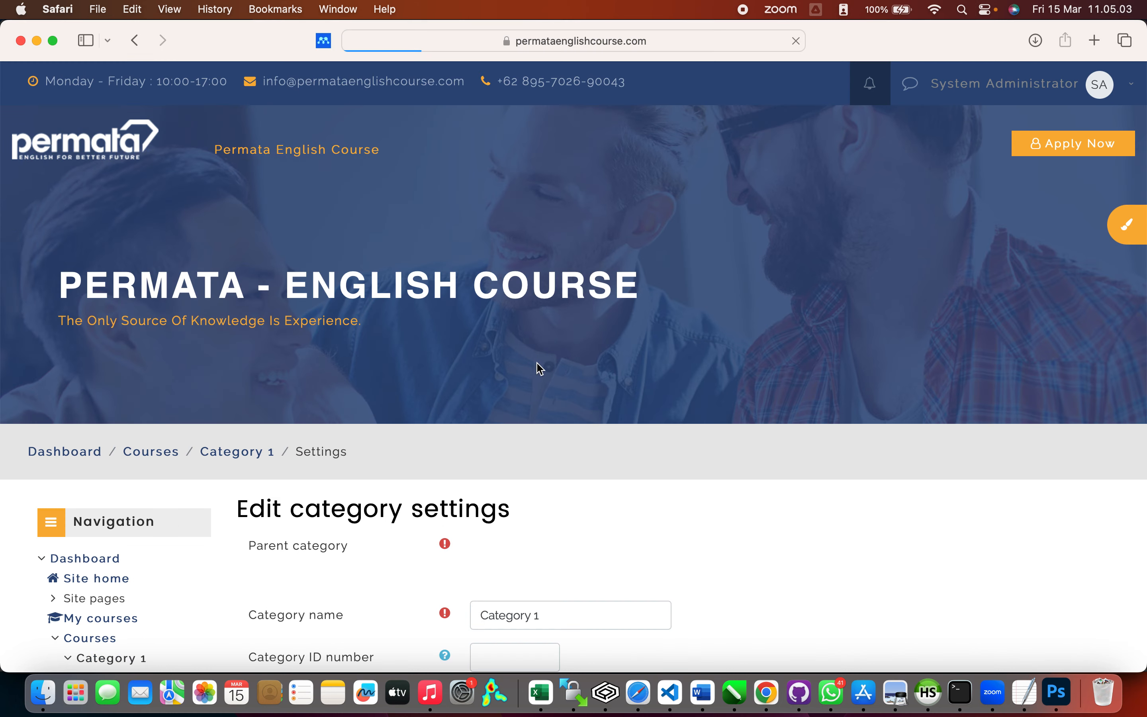
{"action": "scroll", "coordinate": [553, 407], "scroll_direction": "down", "scroll_amount": 5}
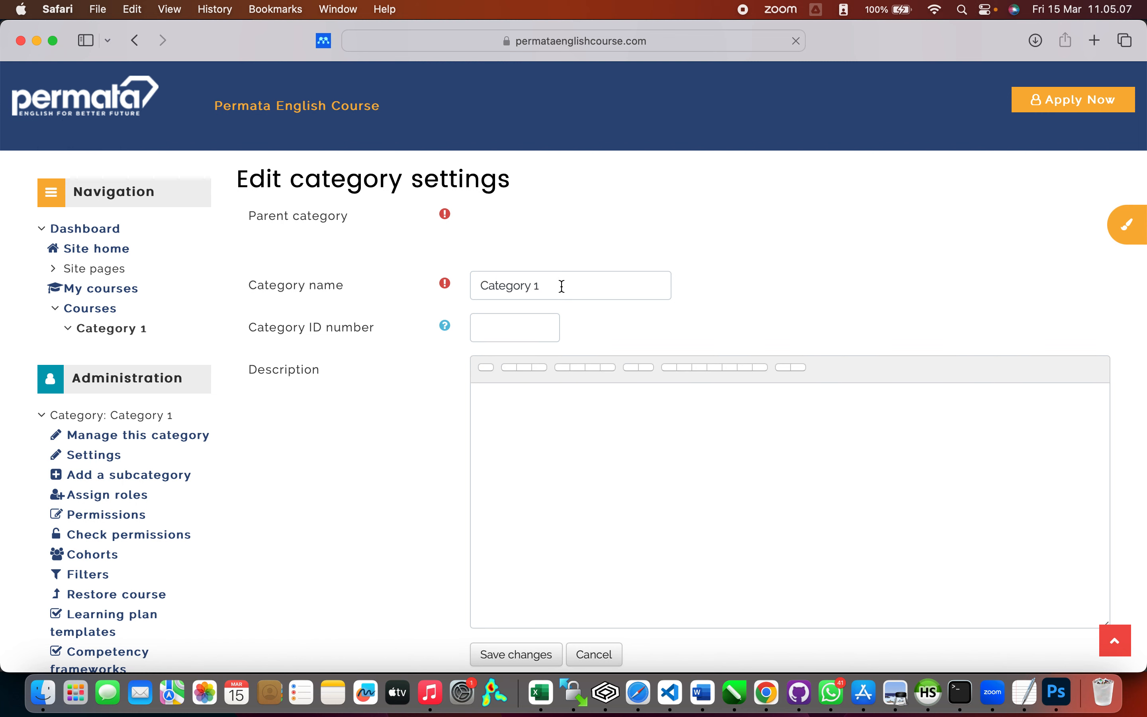
{"action": "double_click", "coordinate": [559, 286]}
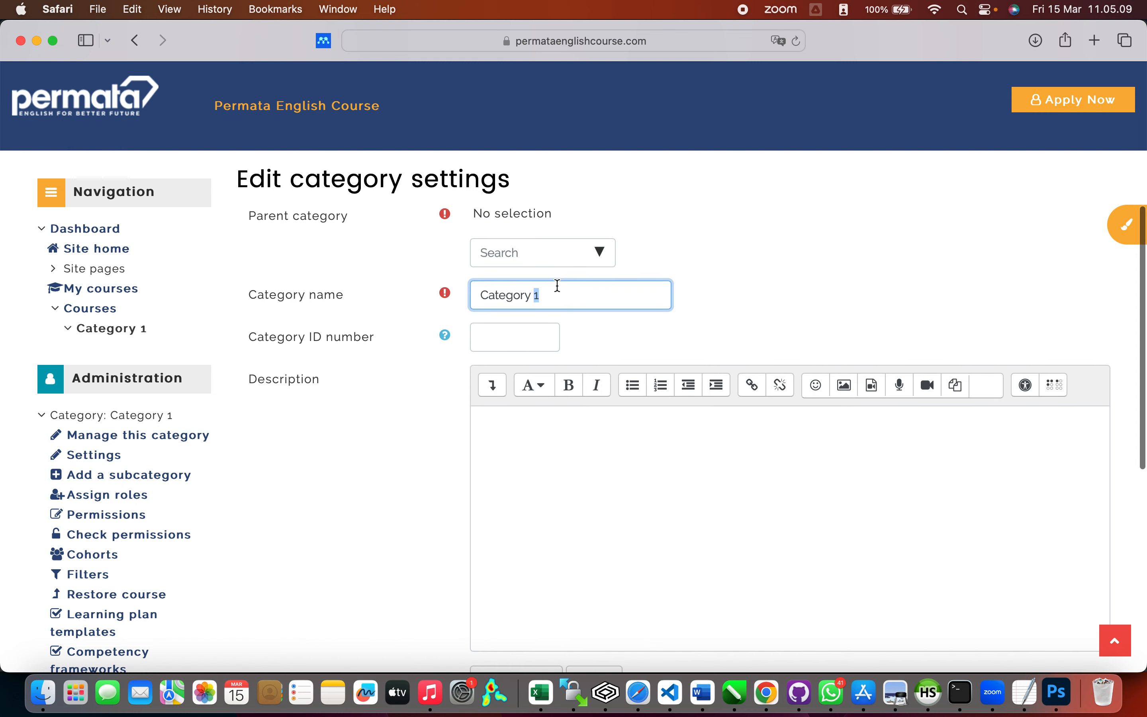
{"action": "triple_click", "coordinate": [553, 298]}
{"action": "type", "text": "TO"}
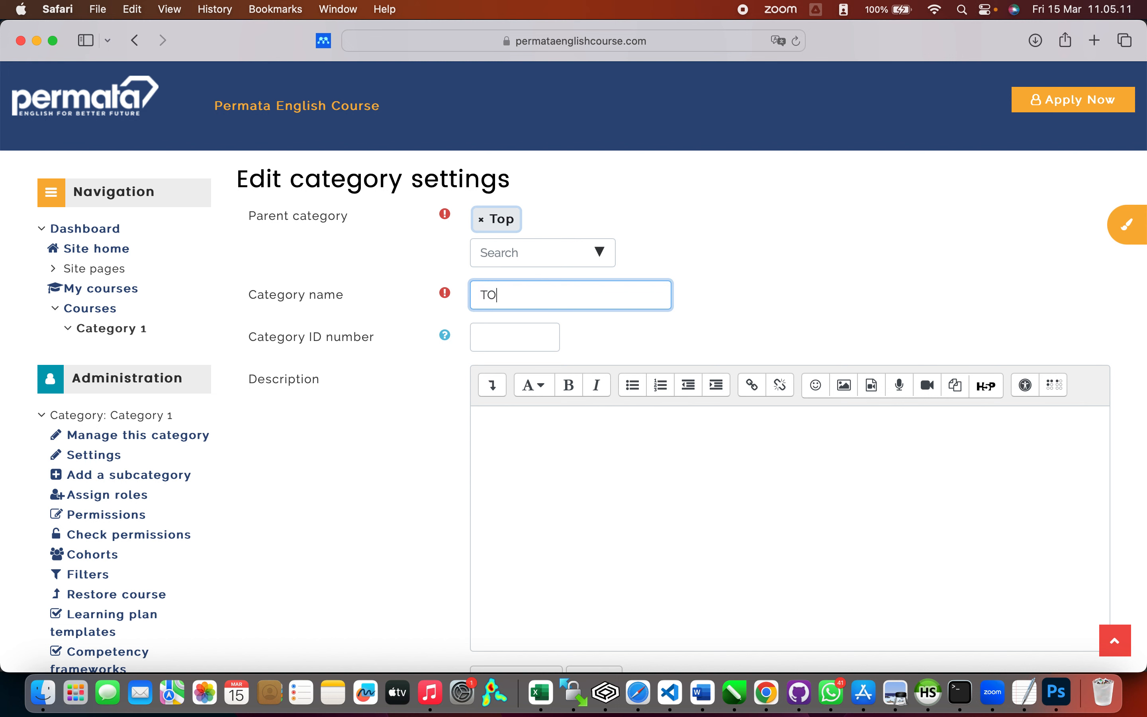
{"action": "type", "text": "ELL Preparation"}
{"action": "left_click", "coordinate": [573, 435]}
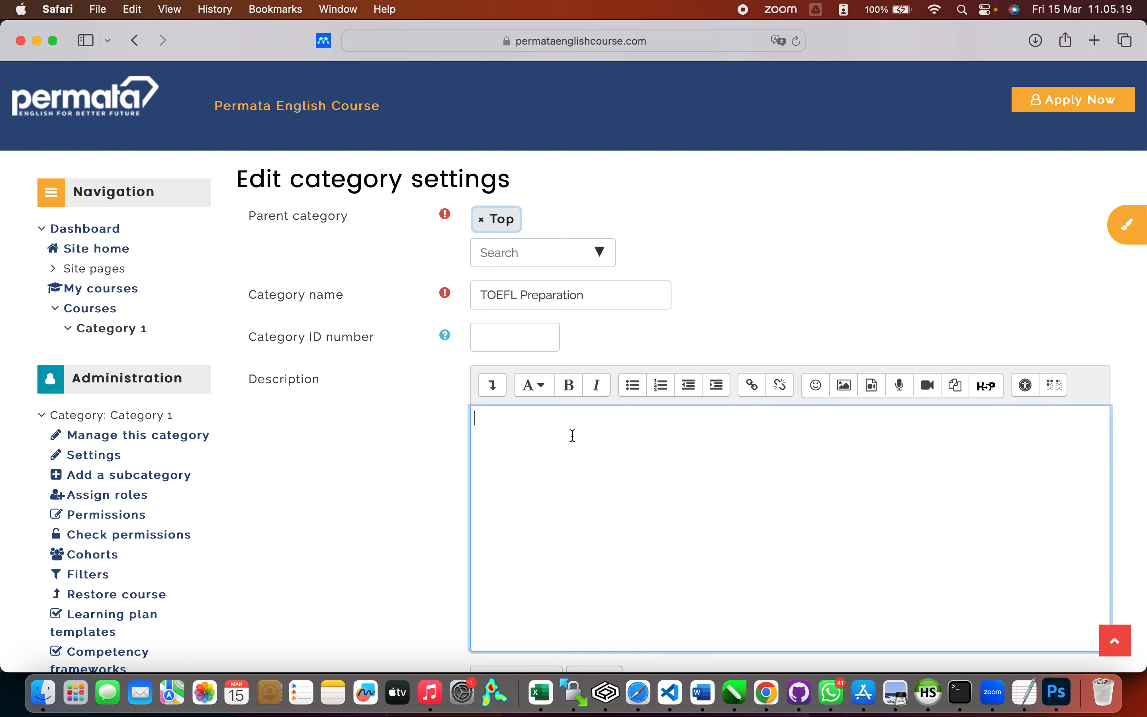
{"action": "type", "text": "Kursus Persiapan Uji"}
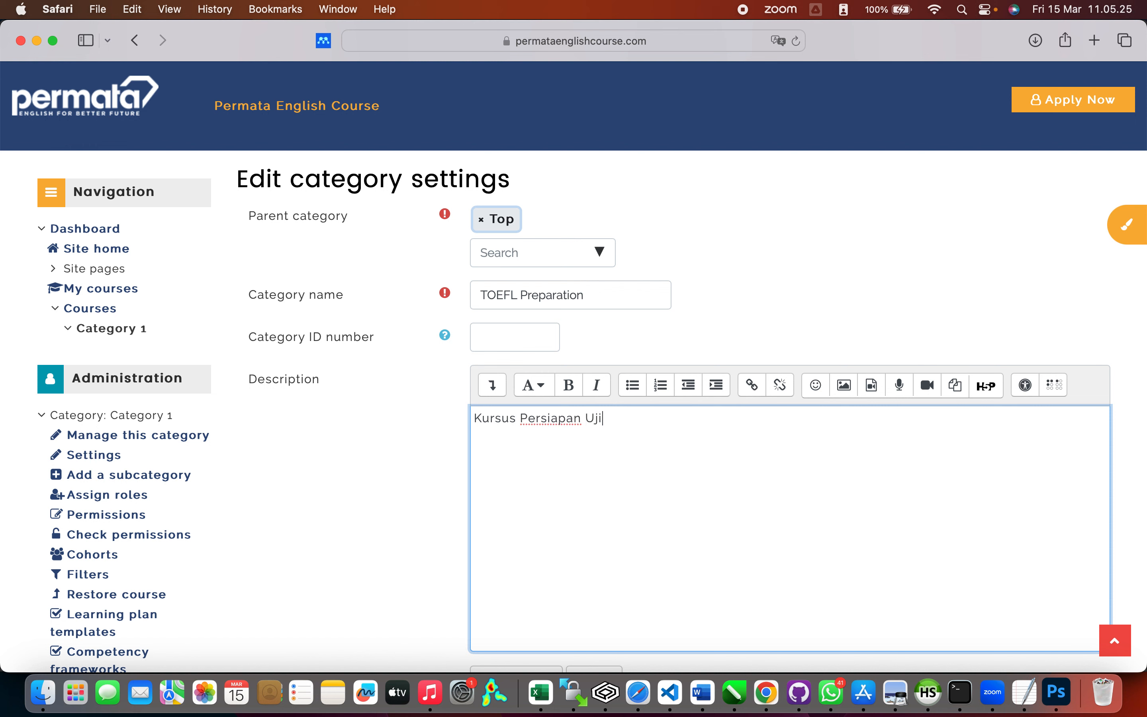
{"action": "type", "text": "an TOEL"}
{"action": "type", "text": "L"}
{"action": "scroll", "coordinate": [464, 470], "scroll_direction": "down", "scroll_amount": 5}
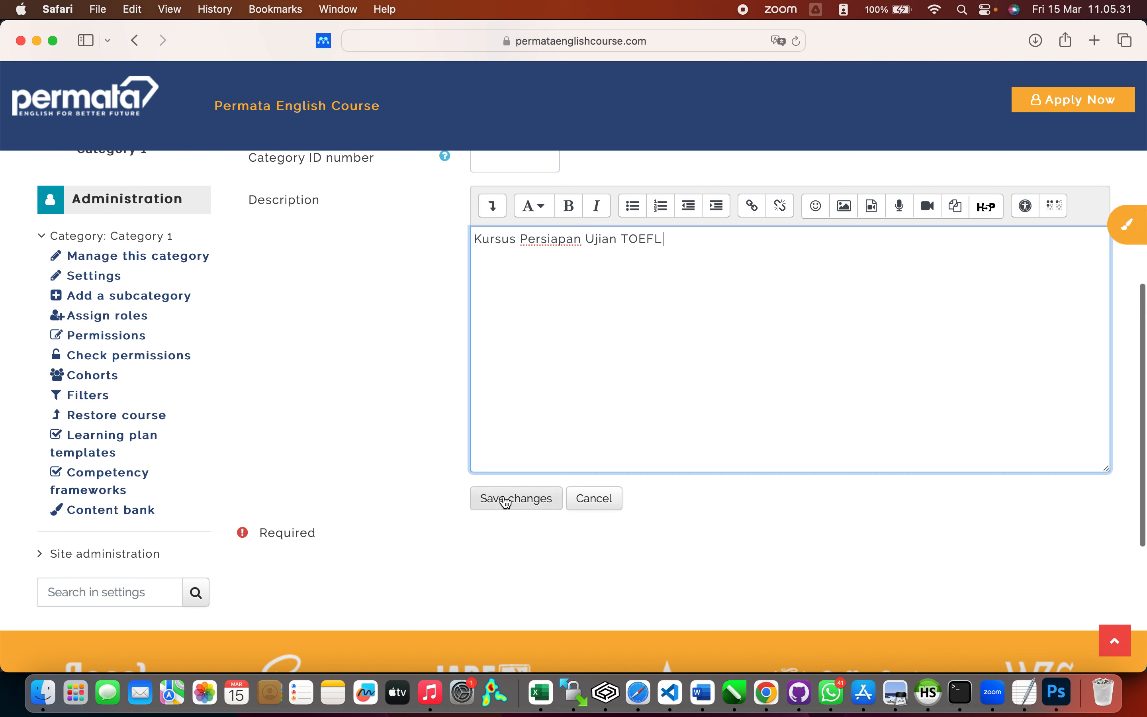
{"action": "left_click", "coordinate": [506, 502]}
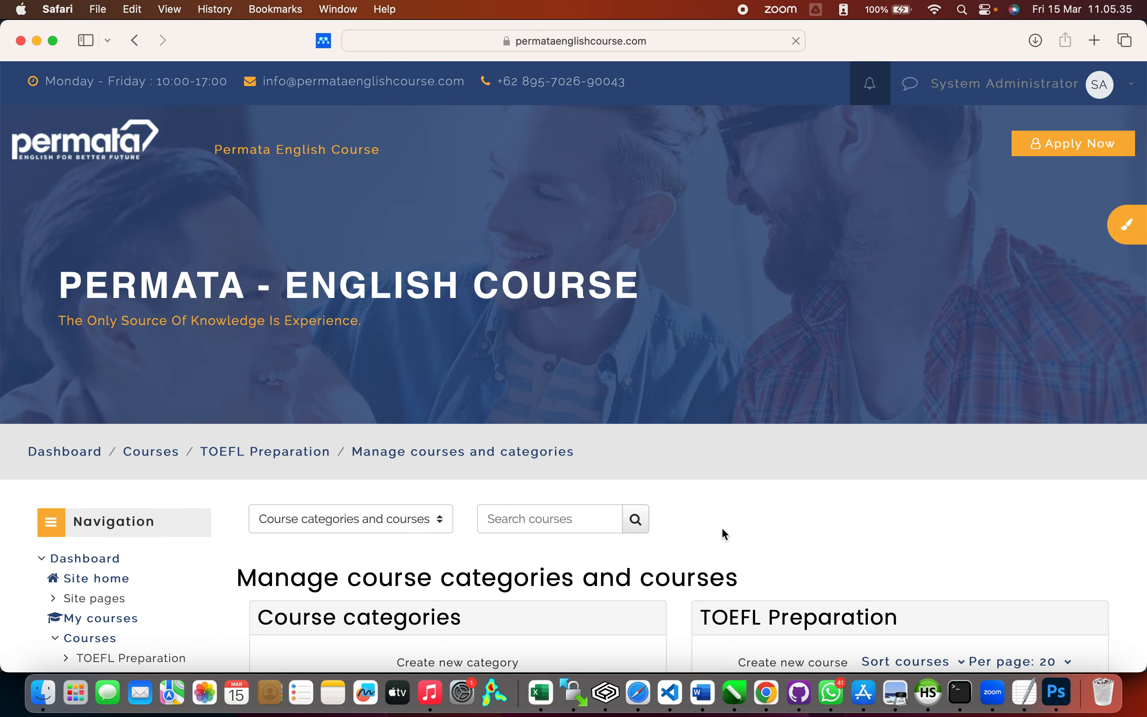
Step: Start a new category and set its parent category to Top
{"action": "scroll", "coordinate": [721, 528], "scroll_direction": "down", "scroll_amount": 3}
{"action": "scroll", "coordinate": [721, 527], "scroll_direction": "down", "scroll_amount": 3}
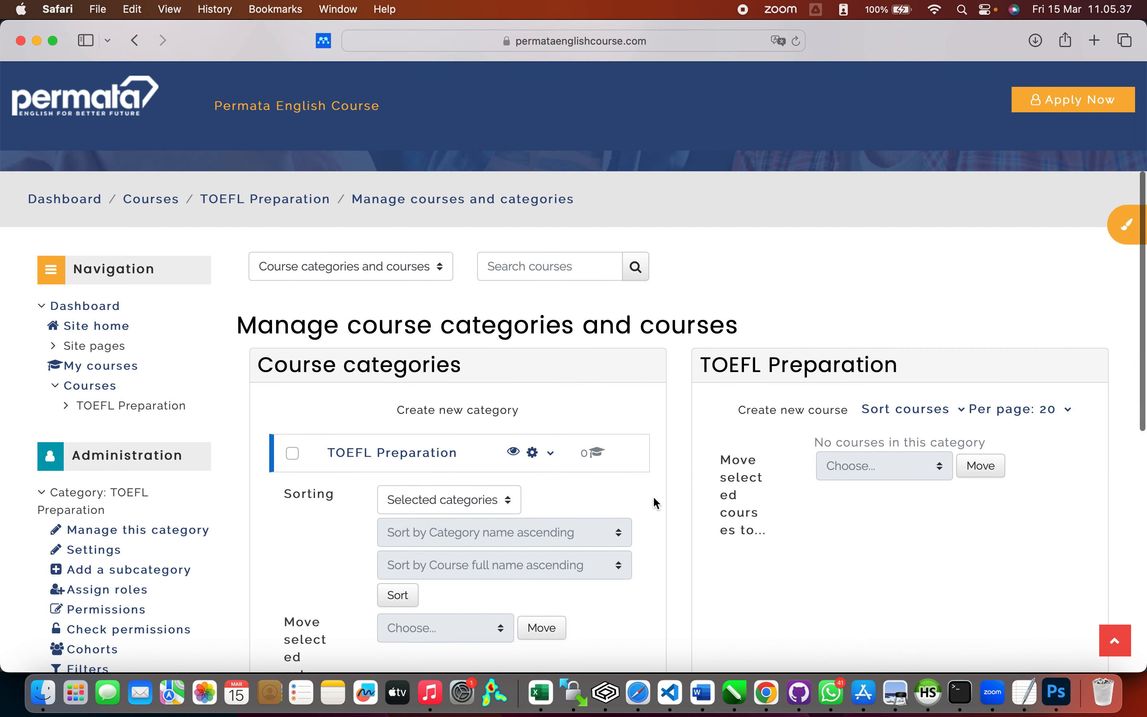
{"action": "scroll", "coordinate": [654, 503], "scroll_direction": "down", "scroll_amount": 3}
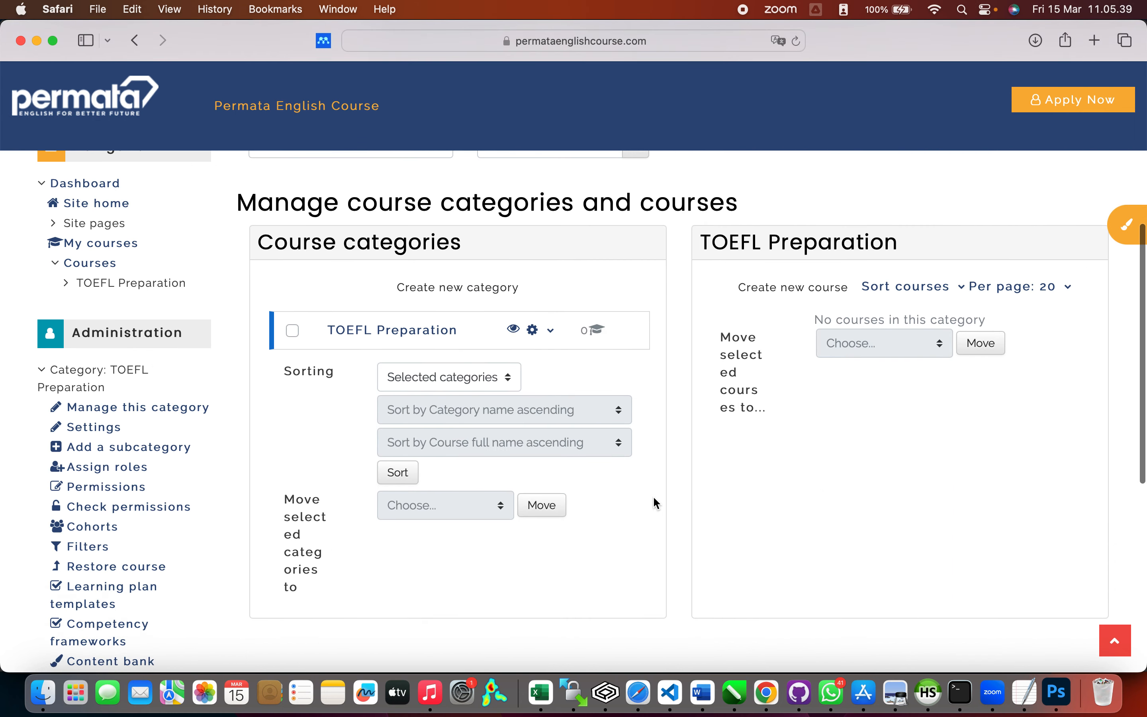
{"action": "left_click", "coordinate": [501, 297]}
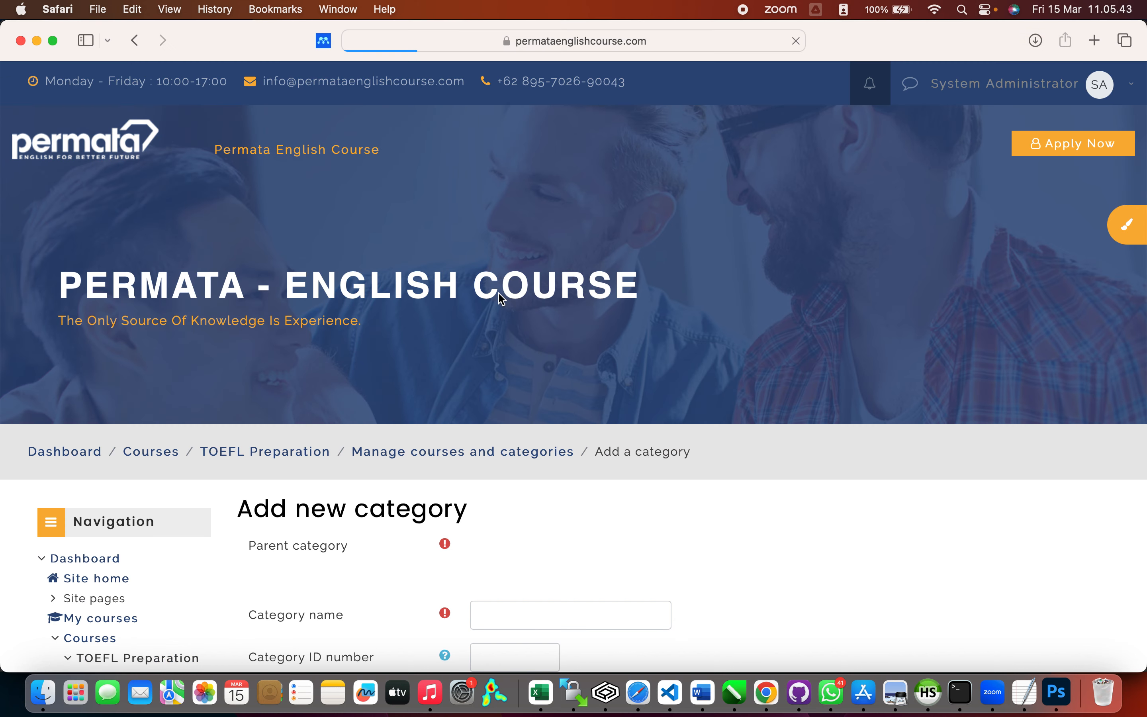
{"action": "left_click", "coordinate": [515, 614]}
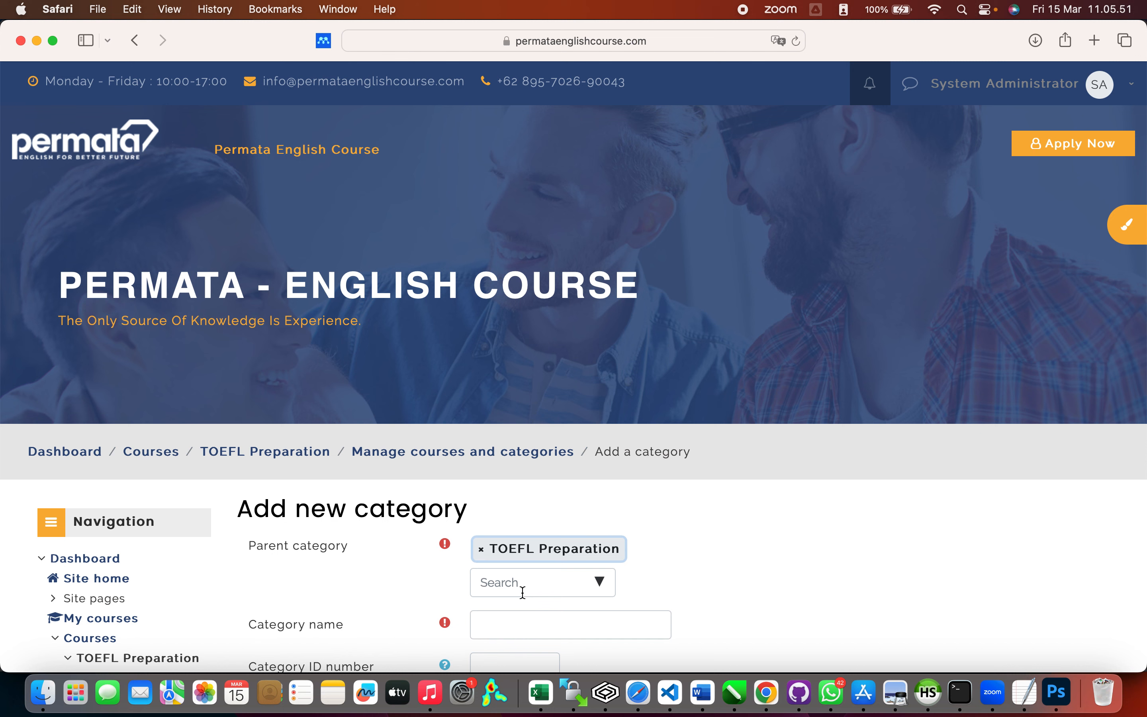
{"action": "left_click", "coordinate": [514, 622]}
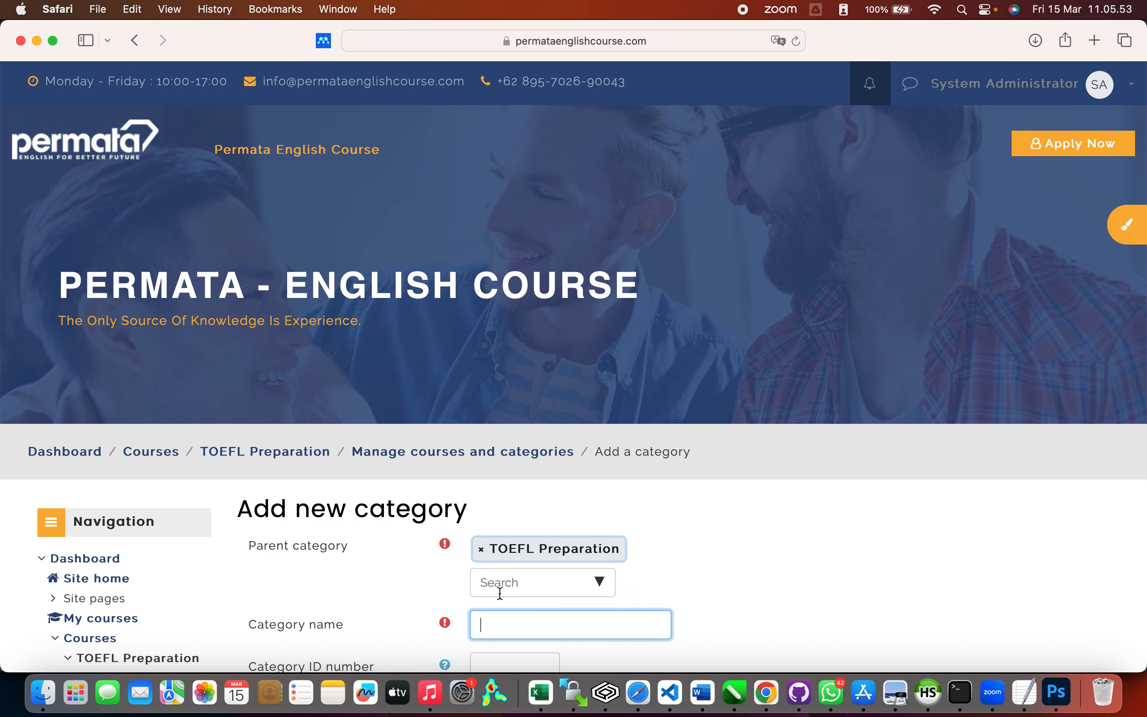
{"action": "left_click", "coordinate": [482, 552]}
{"action": "left_click", "coordinate": [481, 552]}
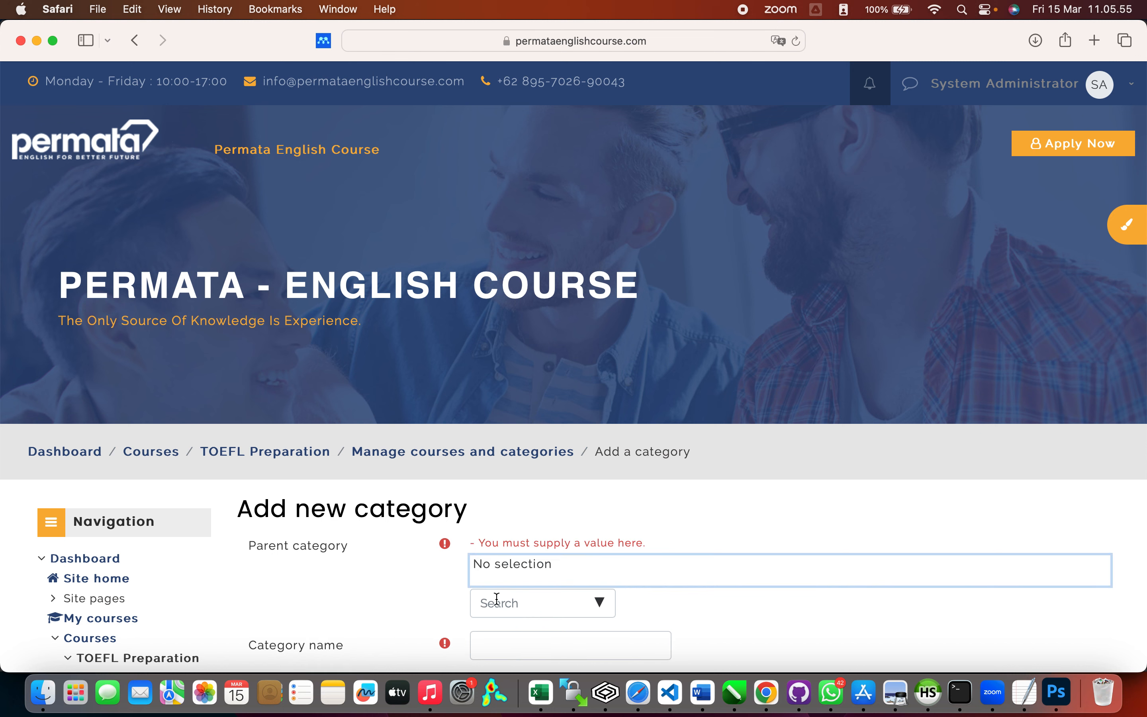
{"action": "left_click", "coordinate": [503, 642]}
{"action": "scroll", "coordinate": [502, 642], "scroll_direction": "down", "scroll_amount": 2}
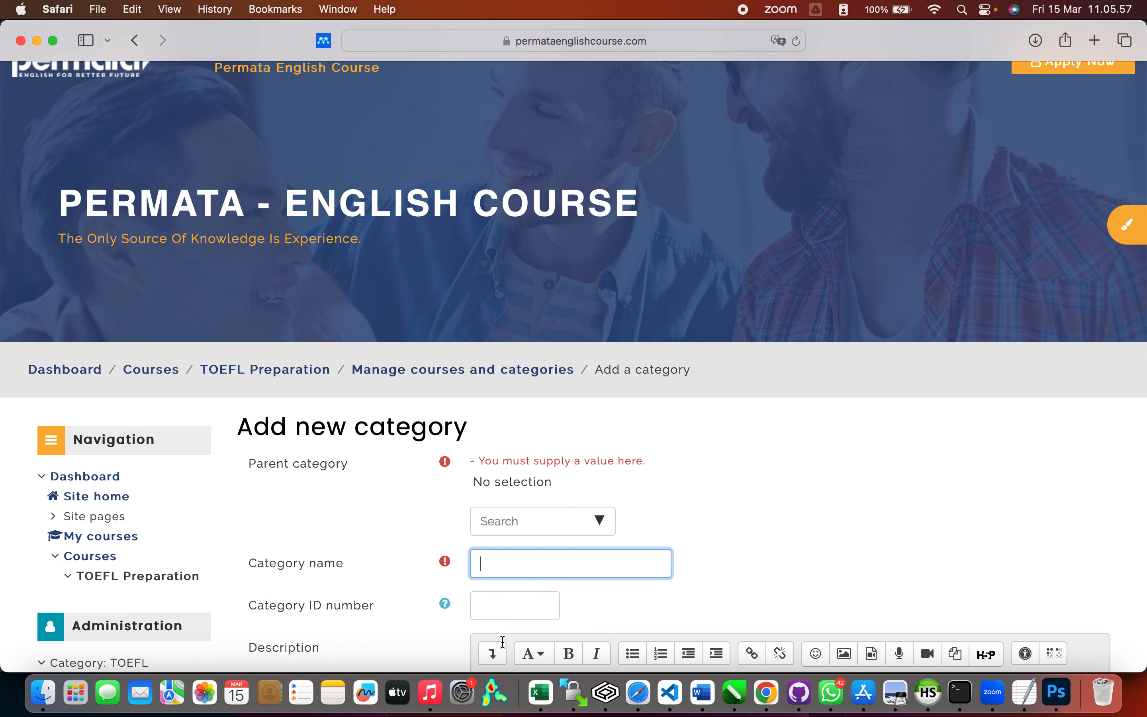
{"action": "scroll", "coordinate": [503, 642], "scroll_direction": "down", "scroll_amount": 1}
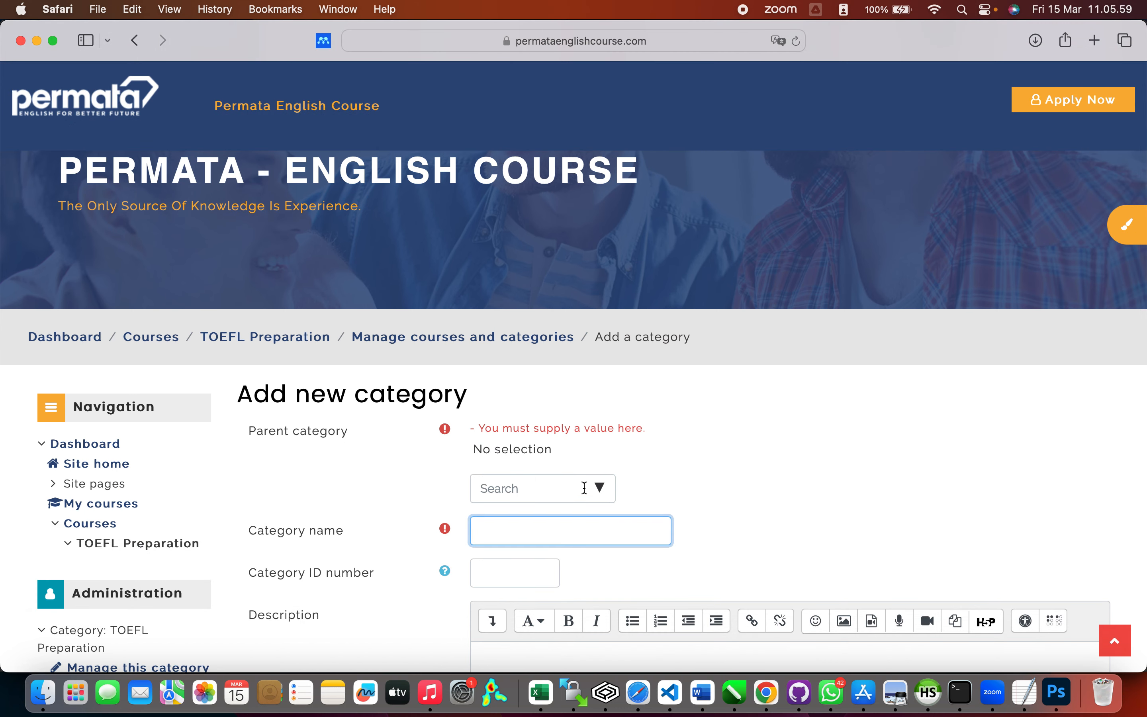
{"action": "left_click", "coordinate": [601, 493]}
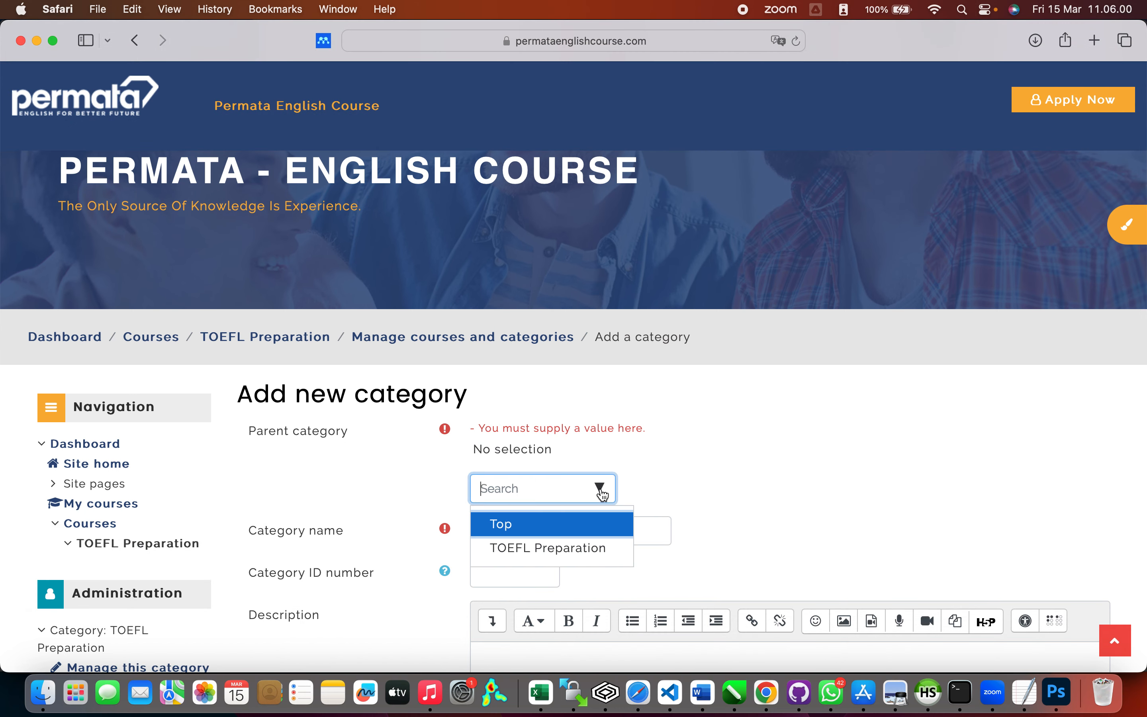
{"action": "left_click", "coordinate": [585, 528]}
Step: Name it 'TOEIC Preparation', describe it as 'Kursus Persiapan Ujian TOEIC', and create it
{"action": "left_click", "coordinate": [592, 509]}
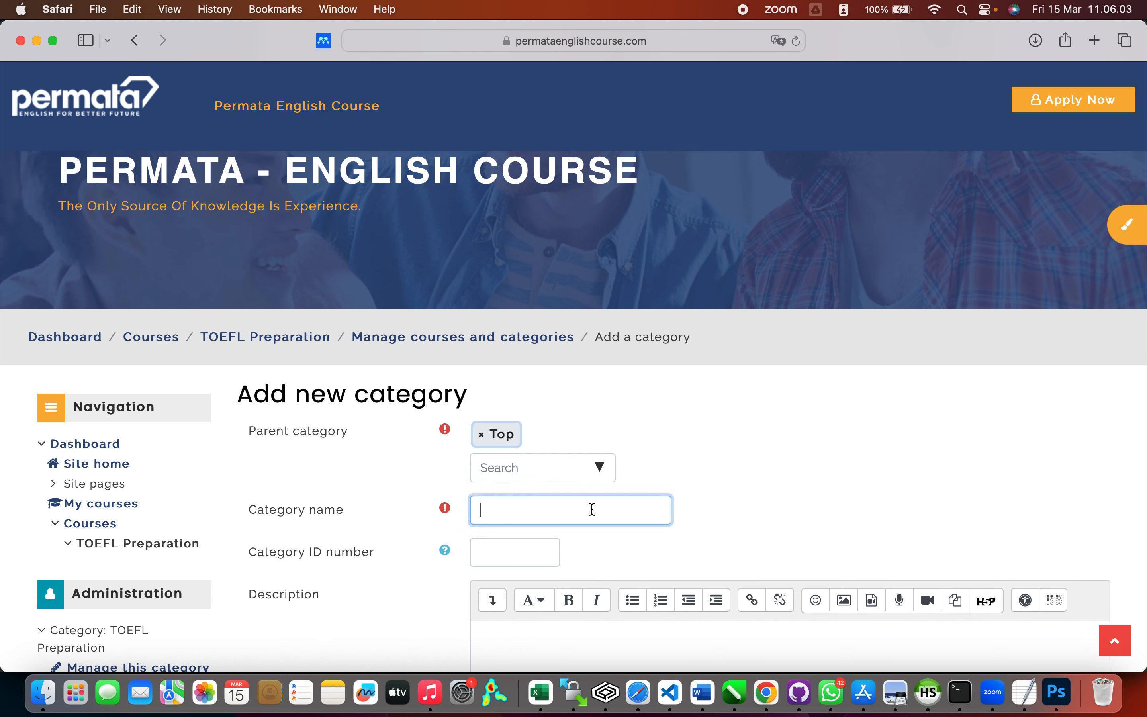
{"action": "type", "text": "TOEIC Preparation"}
{"action": "left_click", "coordinate": [573, 645]}
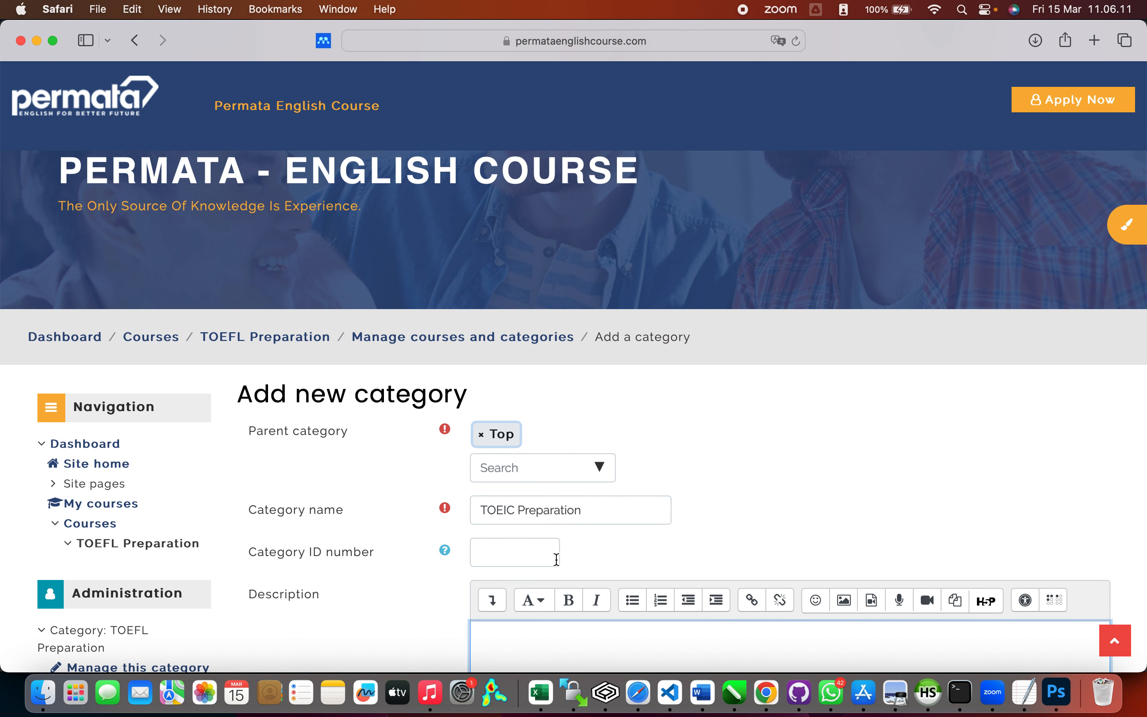
{"action": "scroll", "coordinate": [616, 549], "scroll_direction": "down", "scroll_amount": 5}
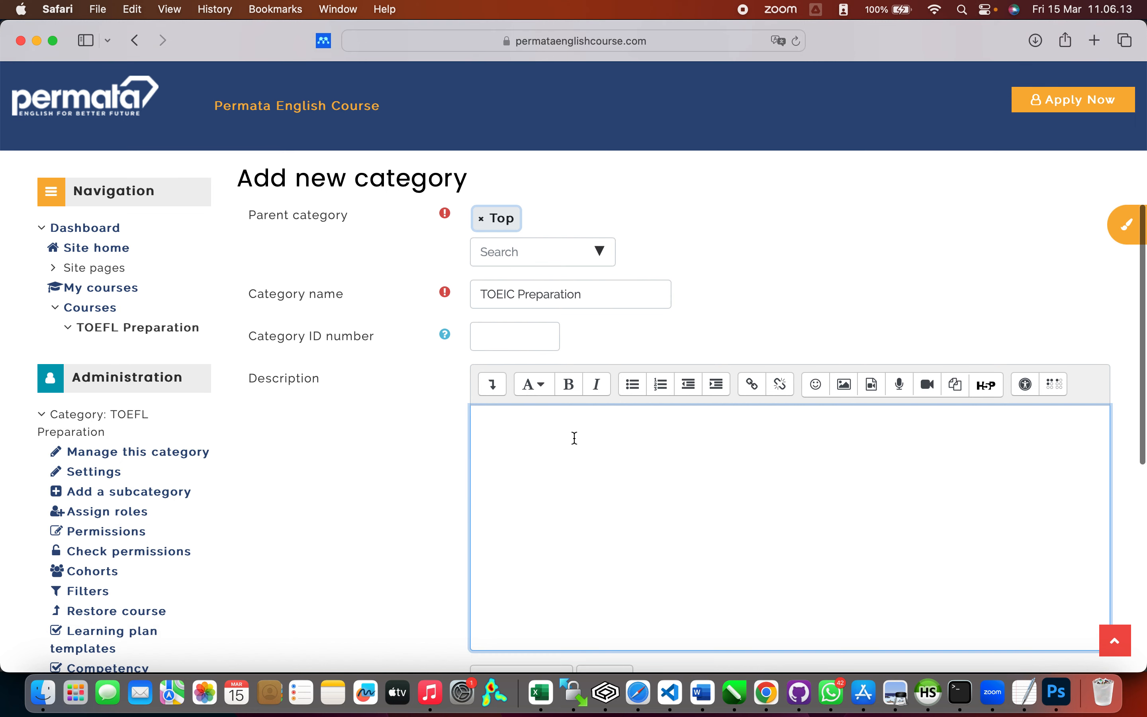
{"action": "type", "text": "Kurs"}
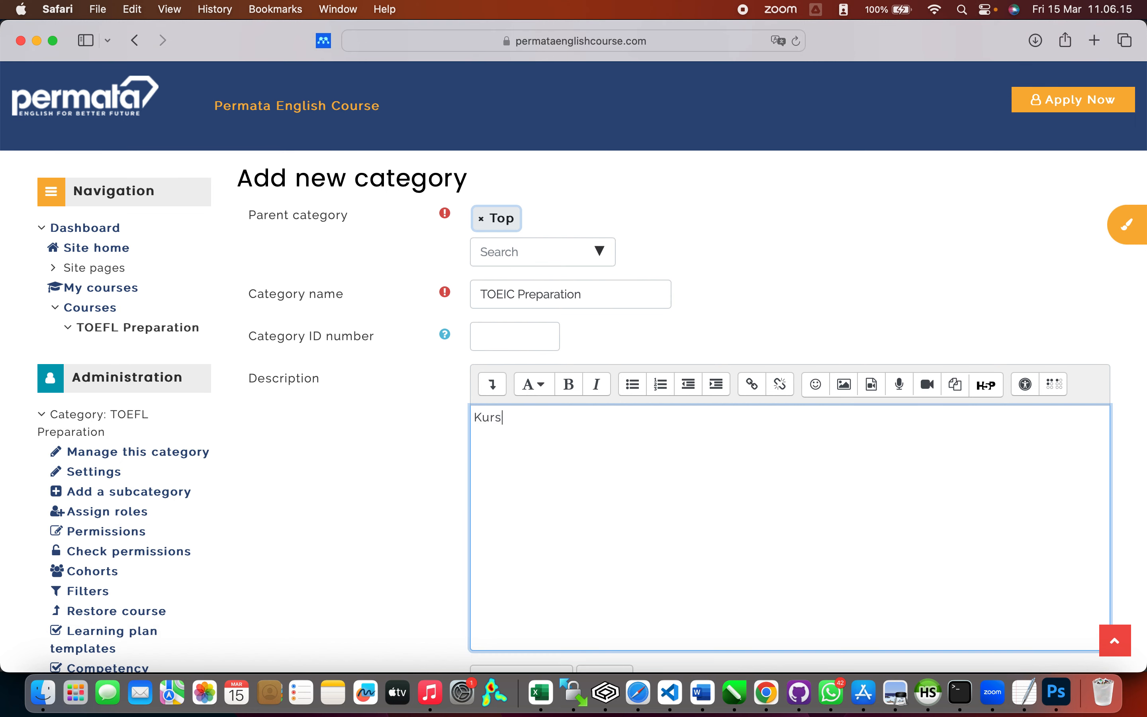
{"action": "type", "text": "us Persiapan Ujian"}
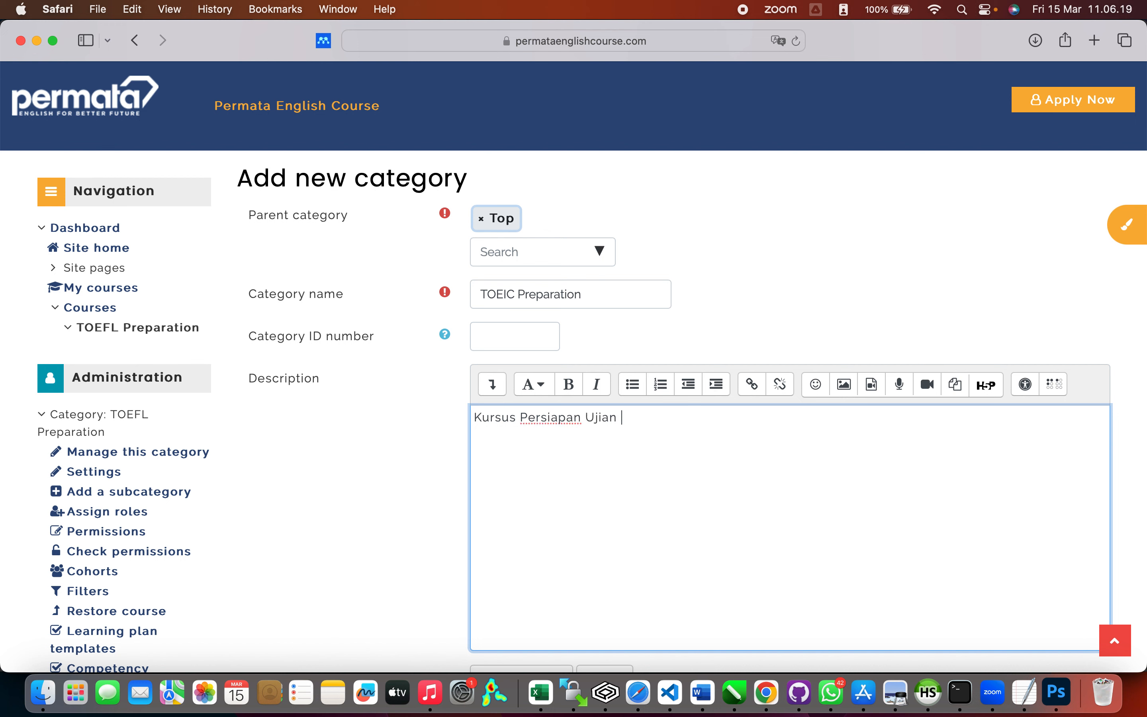
{"action": "type", "text": " TOEIC"}
{"action": "scroll", "coordinate": [545, 503], "scroll_direction": "down", "scroll_amount": 10}
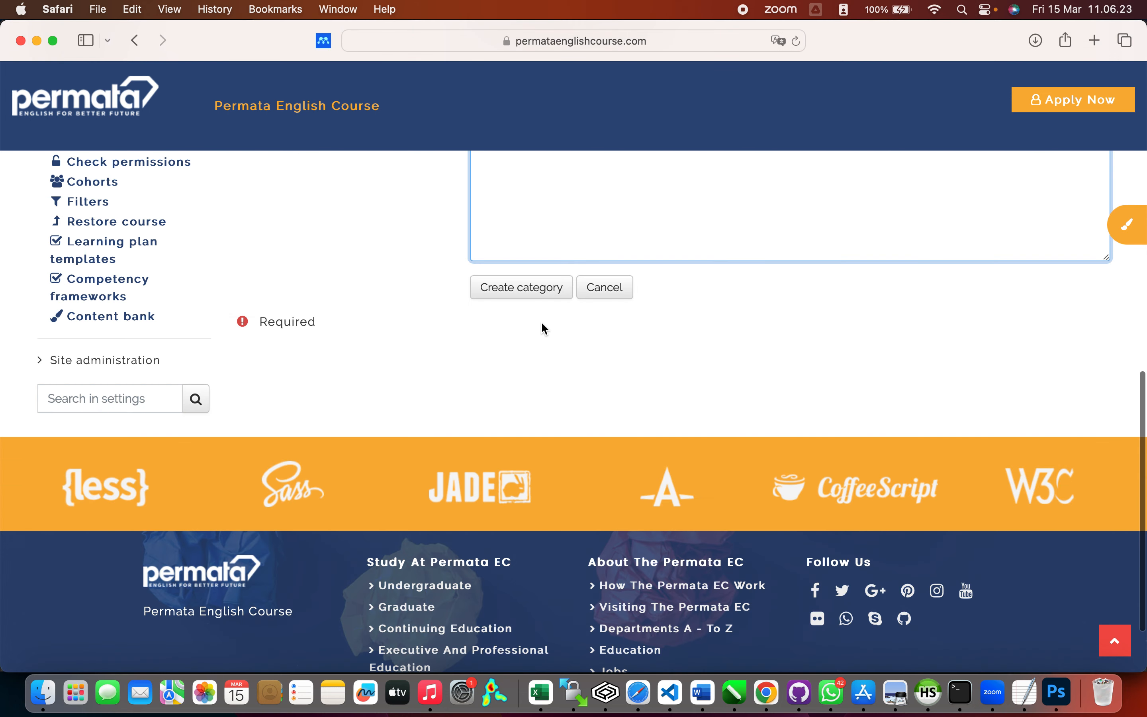
{"action": "left_click", "coordinate": [549, 295]}
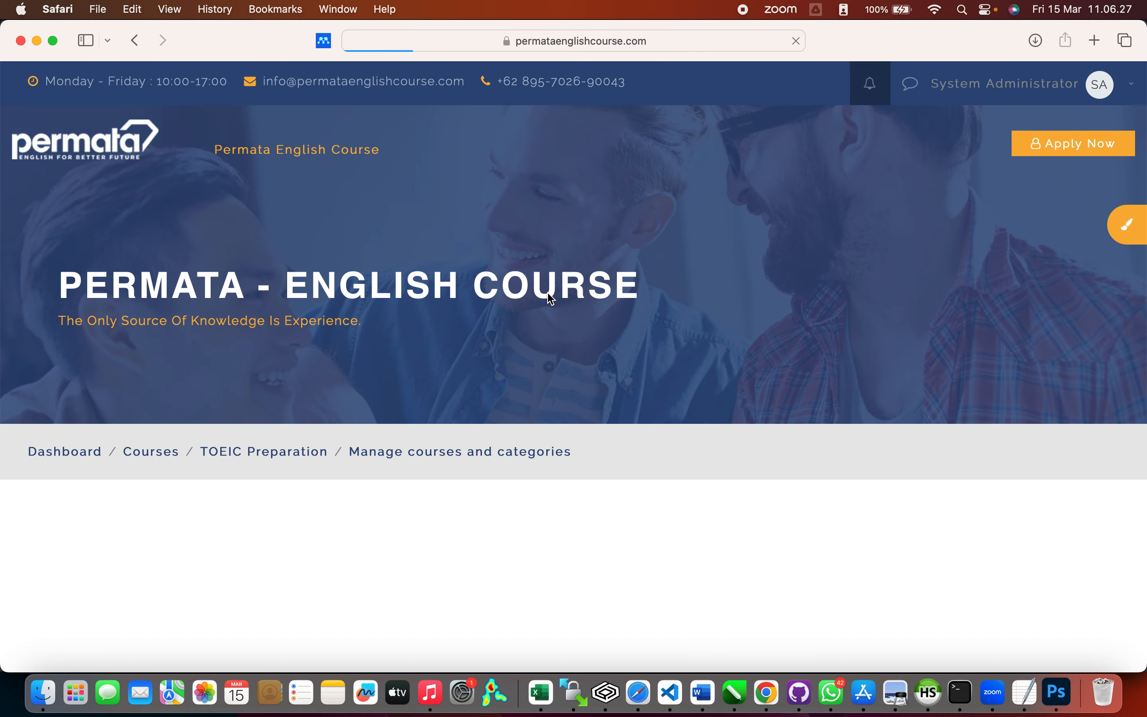
Step: Start a new course with full name 'TOEFL Course Batch 1 2024' and short name 'TOEFL-2024-01'
{"action": "scroll", "coordinate": [697, 435], "scroll_direction": "down", "scroll_amount": 5}
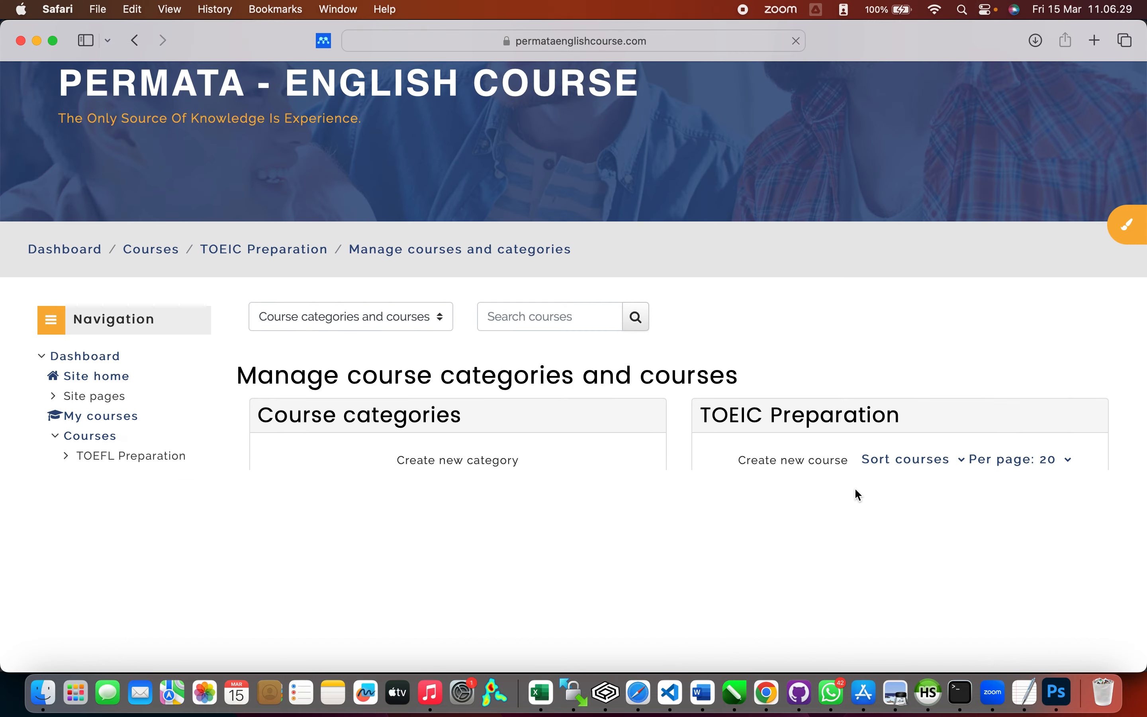
{"action": "scroll", "coordinate": [855, 488], "scroll_direction": "down", "scroll_amount": 3}
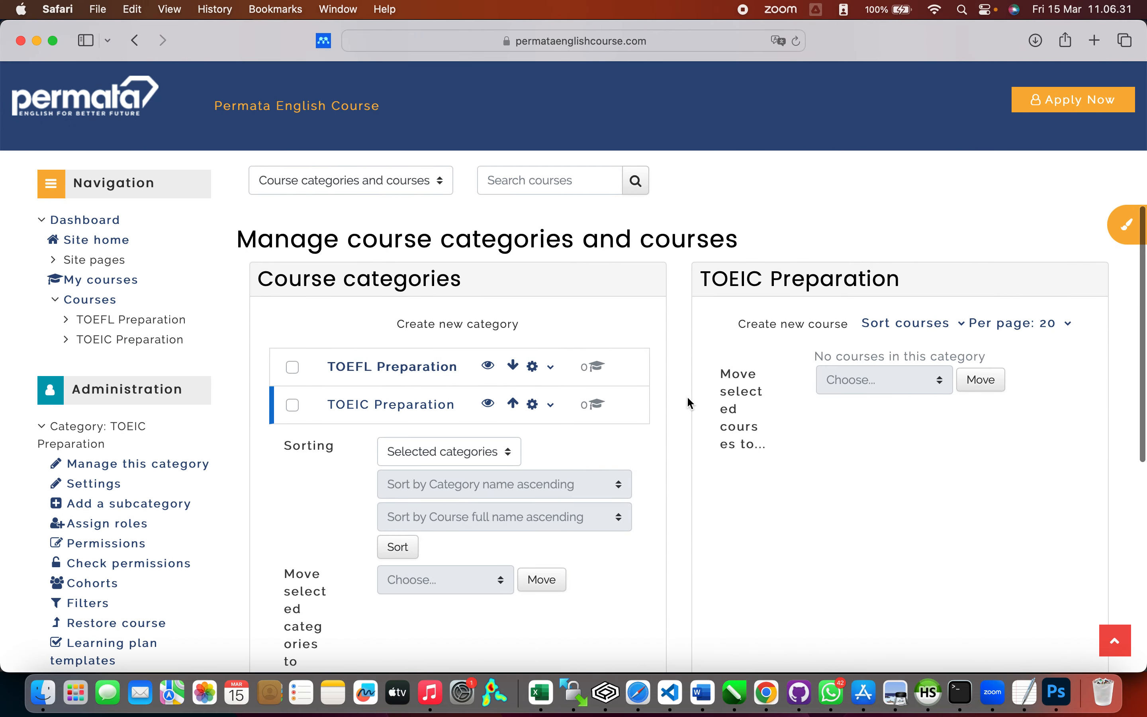
{"action": "scroll", "coordinate": [822, 512], "scroll_direction": "down", "scroll_amount": 2}
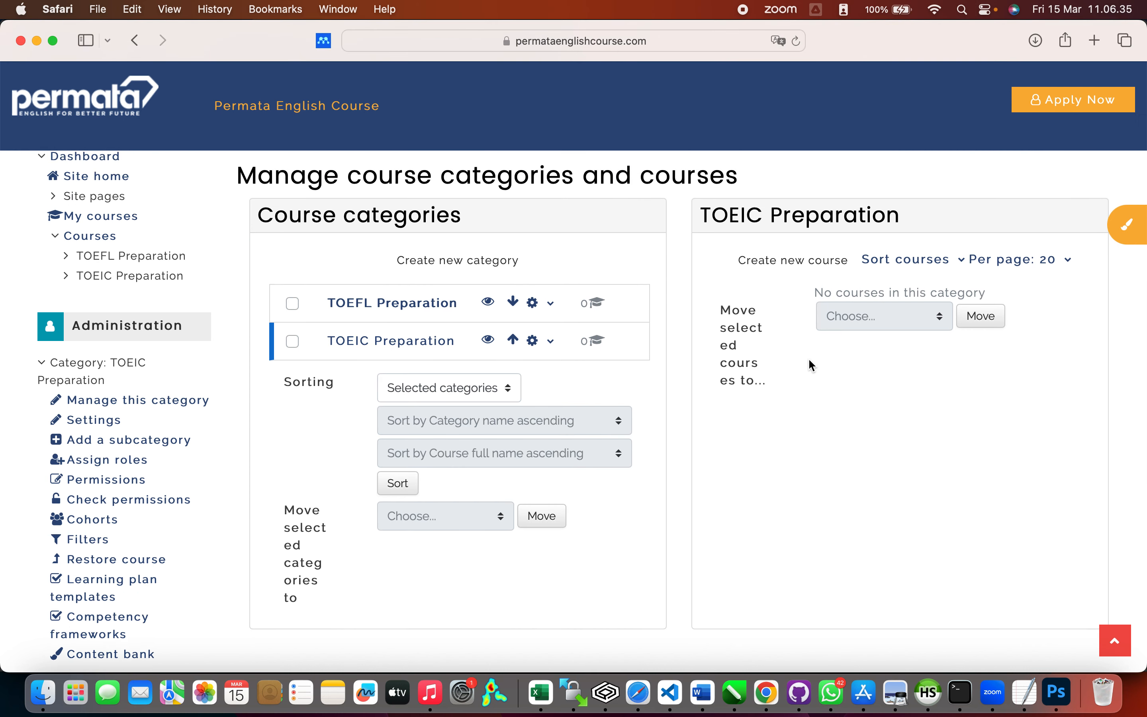
{"action": "left_click", "coordinate": [798, 261]}
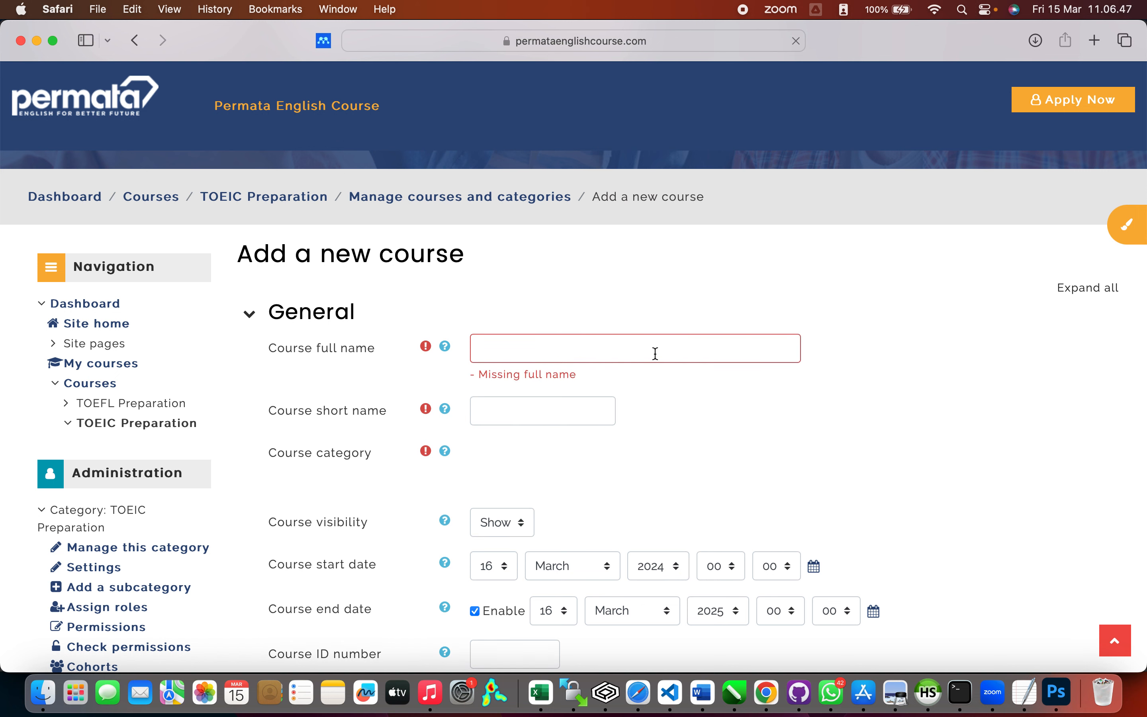
{"action": "type", "text": "TO"}
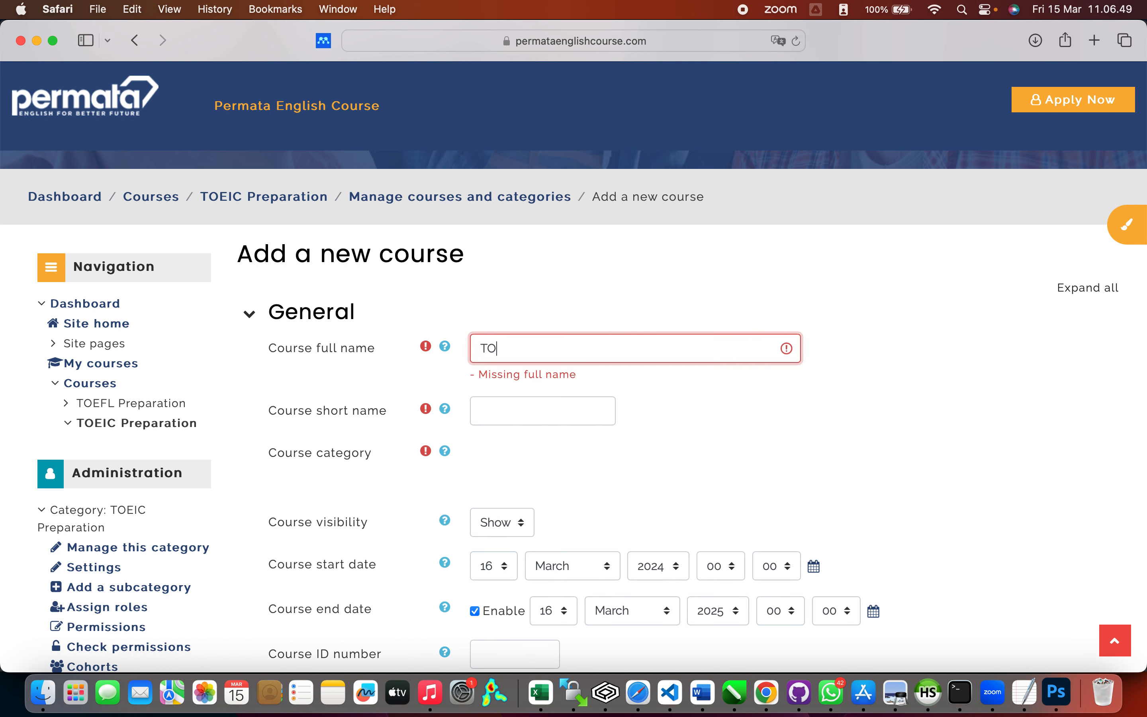
{"action": "type", "text": "EFL CO"}
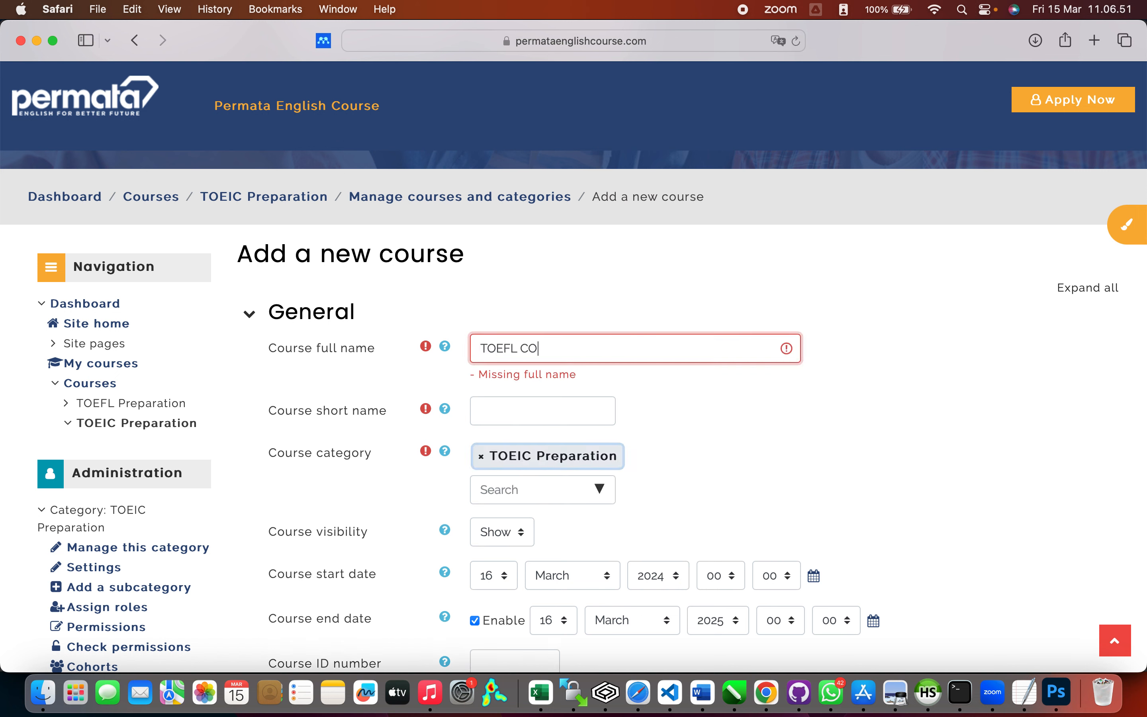
{"action": "key", "text": "BackSpace"}
{"action": "type", "text": "ourse Batch 1 2024"}
{"action": "left_click", "coordinate": [596, 409]}
{"action": "type", "text": "TOEFL"}
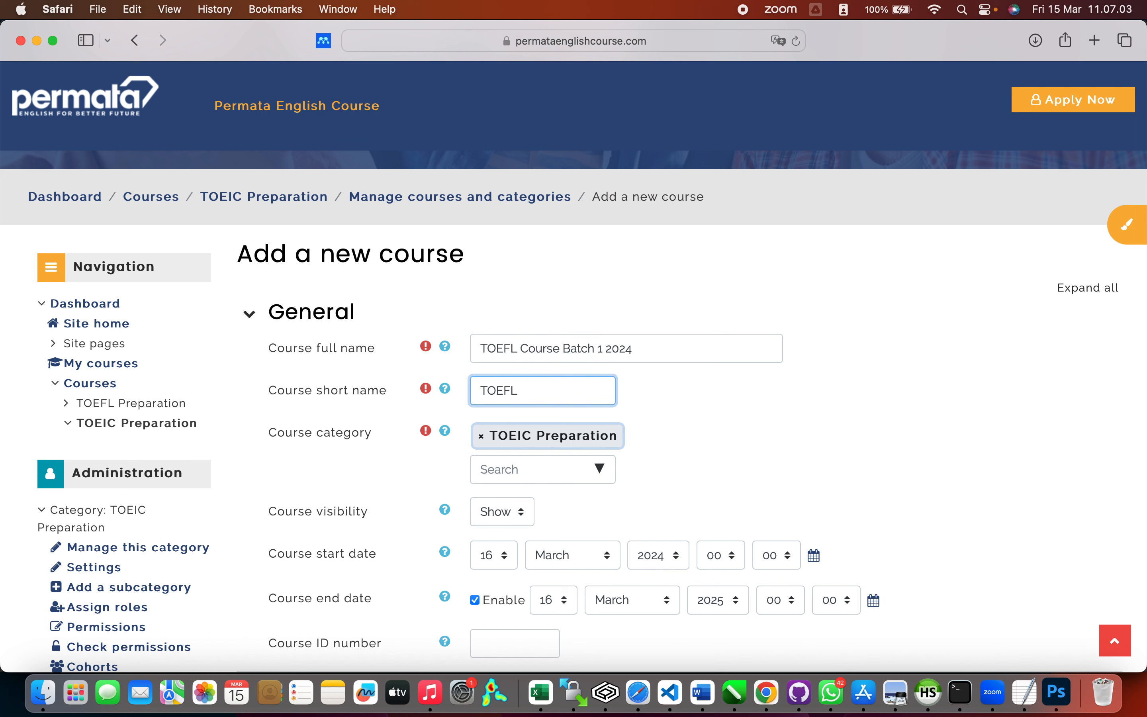
{"action": "type", "text": "-2024-01"}
Step: Replace the TOEIC Preparation course category with TOEFL Preparation
{"action": "scroll", "coordinate": [682, 429], "scroll_direction": "down", "scroll_amount": 3}
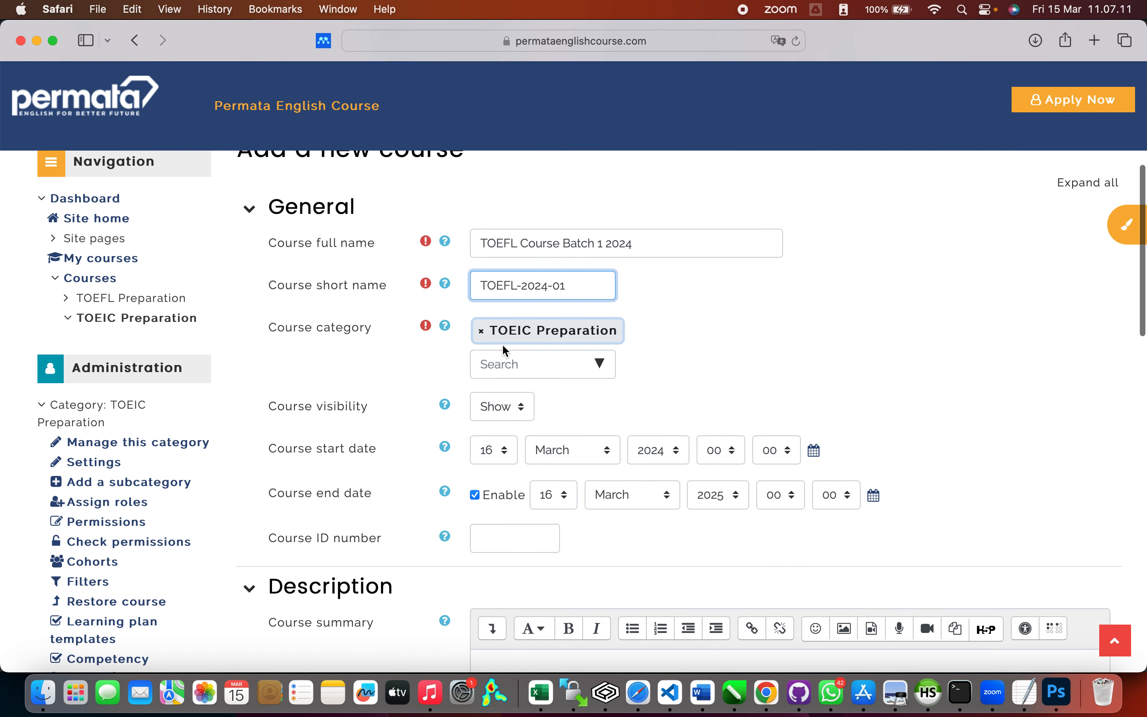
{"action": "left_click", "coordinate": [481, 330]}
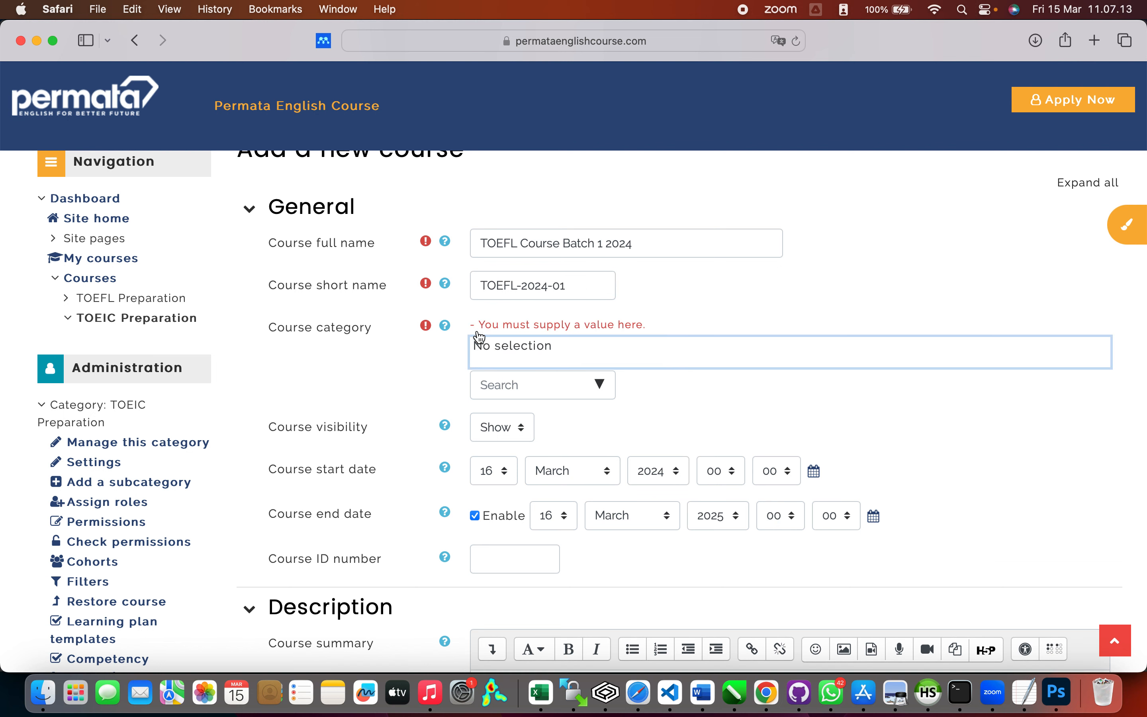
{"action": "left_click", "coordinate": [601, 385]}
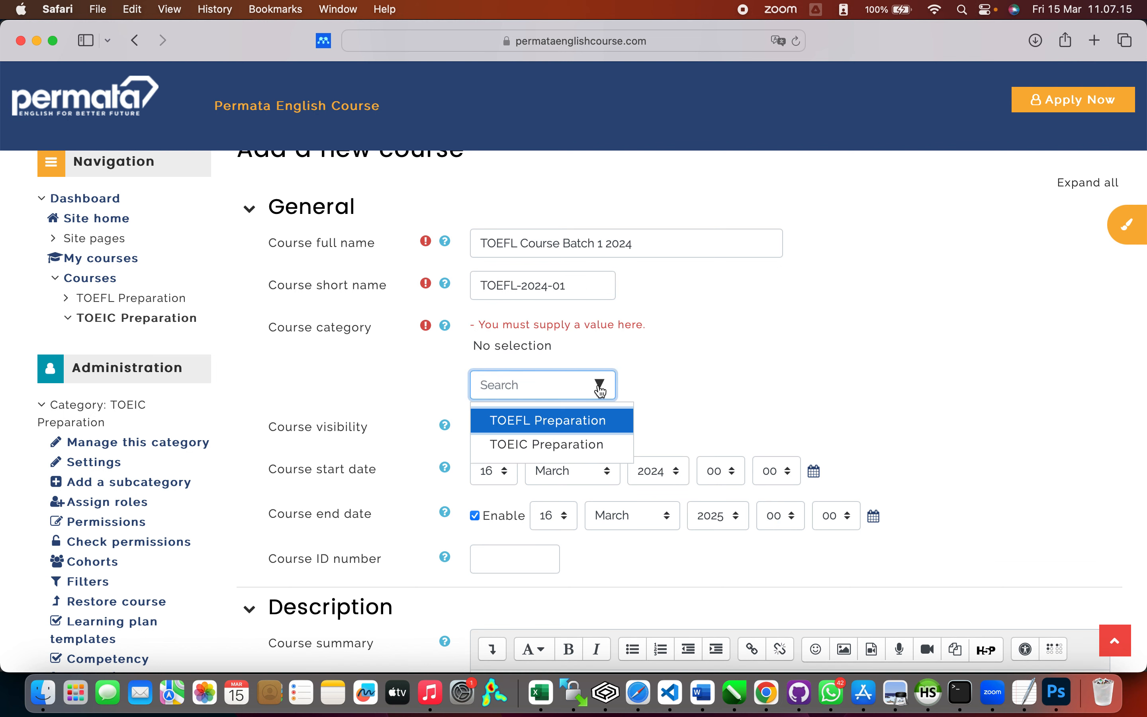
{"action": "left_click", "coordinate": [585, 427]}
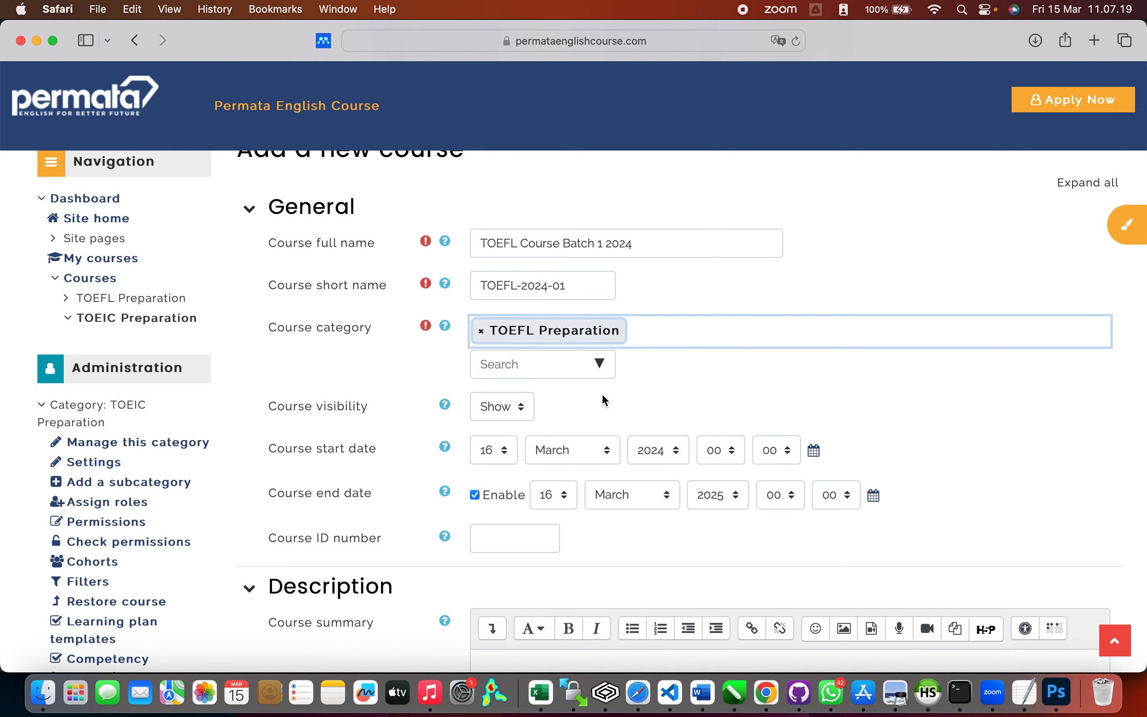
{"action": "scroll", "coordinate": [610, 398], "scroll_direction": "down", "scroll_amount": 3}
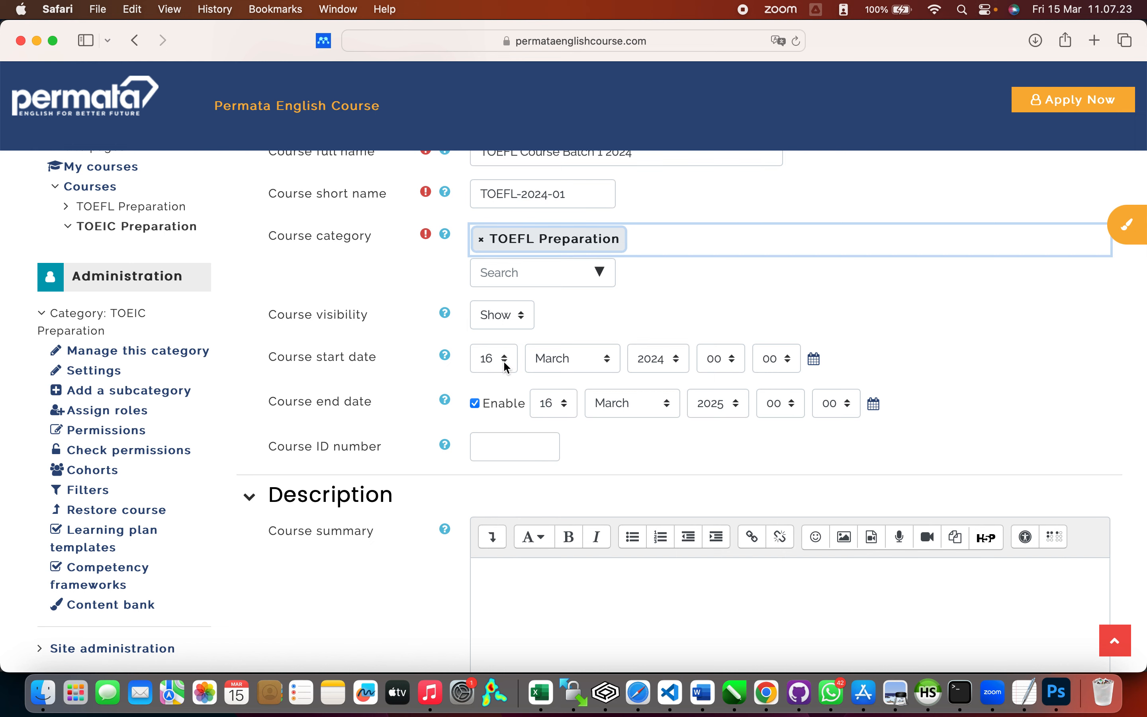
Step: Change the course end date's month to April and day to 15, giving 15 April 2025
{"action": "scroll", "coordinate": [514, 441], "scroll_direction": "down", "scroll_amount": 1}
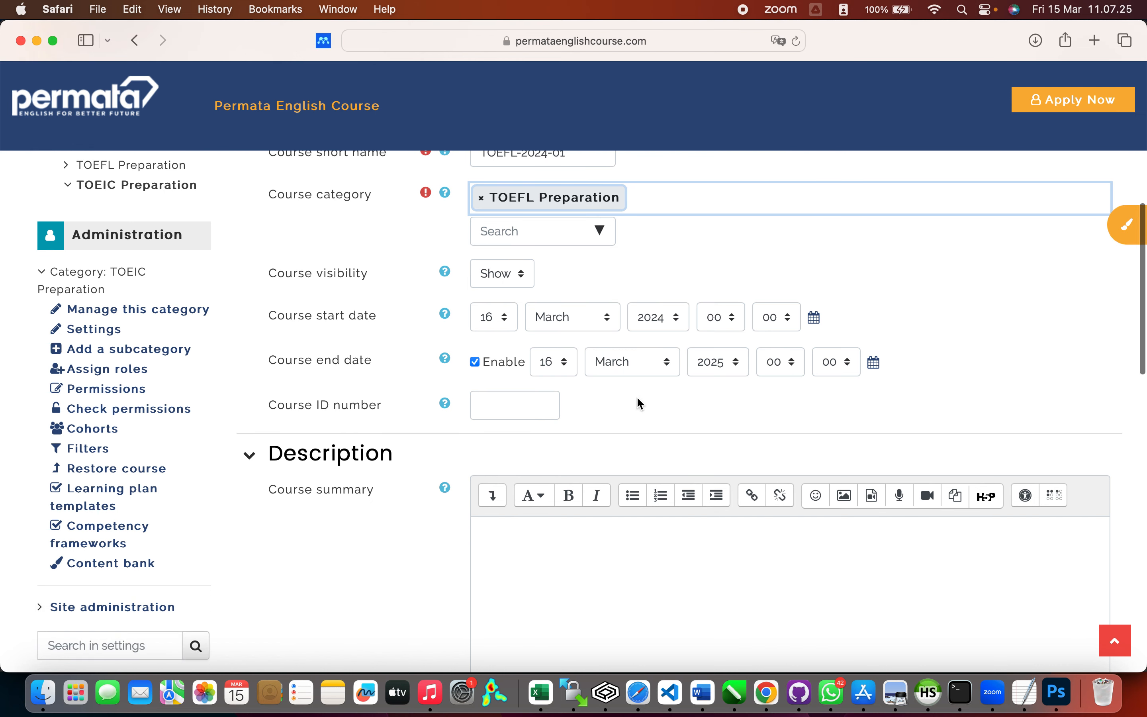
{"action": "left_click", "coordinate": [670, 366]}
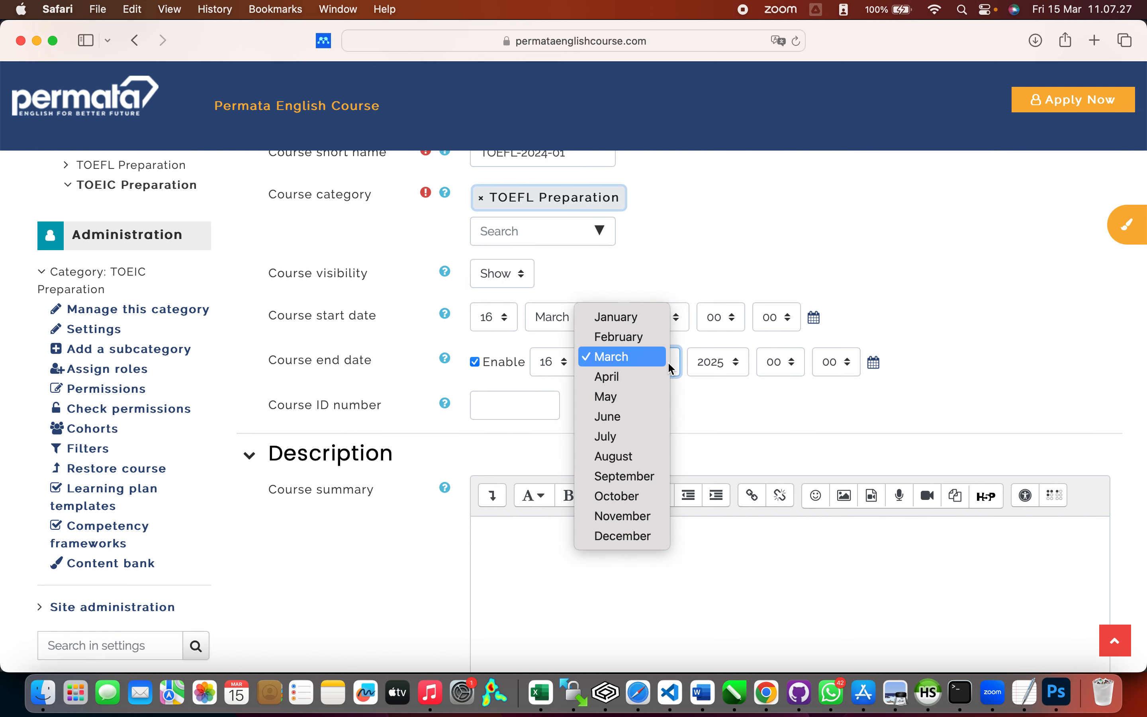
{"action": "left_click", "coordinate": [710, 399]}
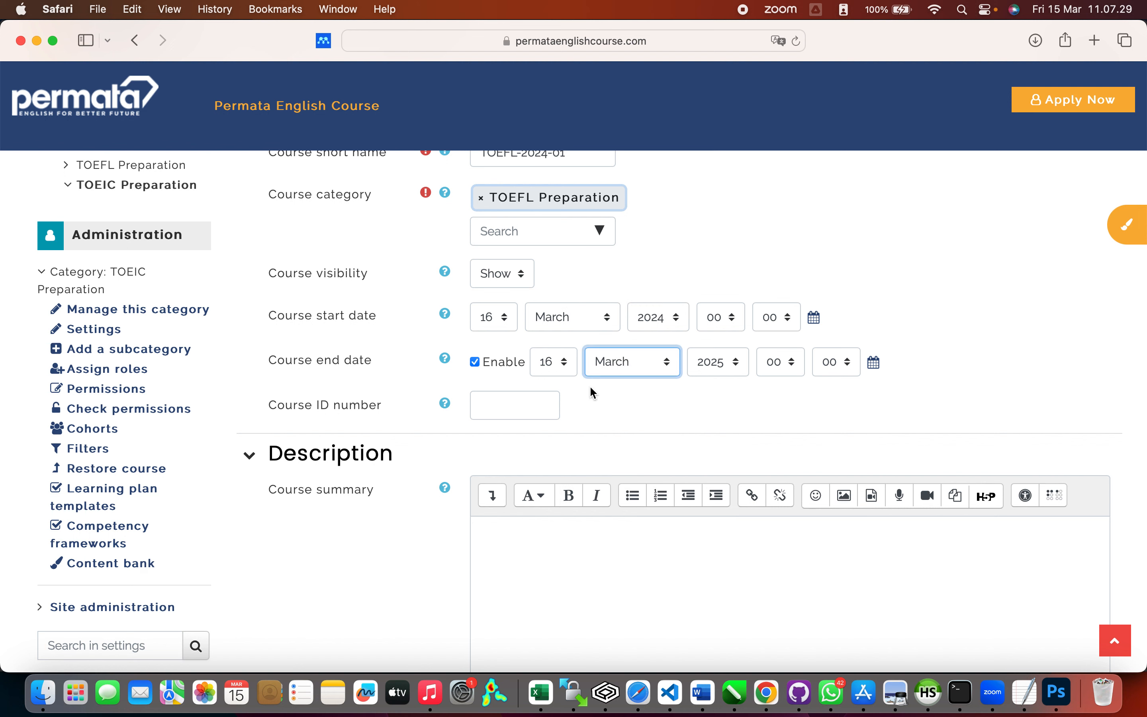
{"action": "left_click", "coordinate": [565, 366]}
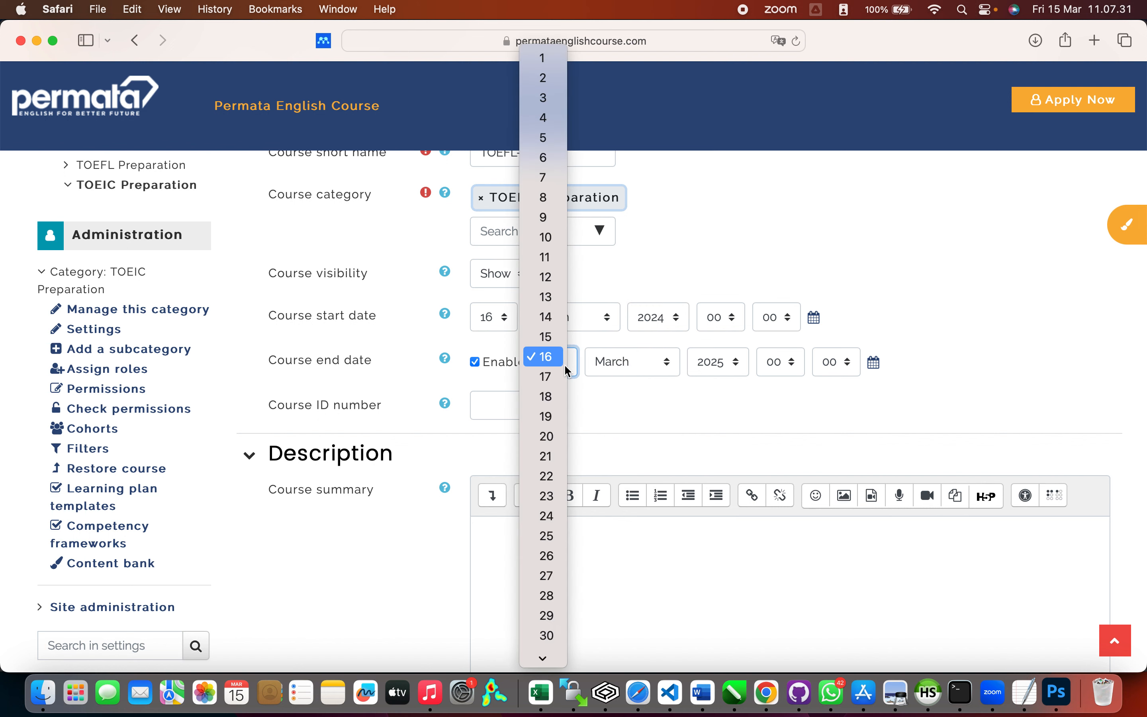
{"action": "left_click", "coordinate": [657, 371]}
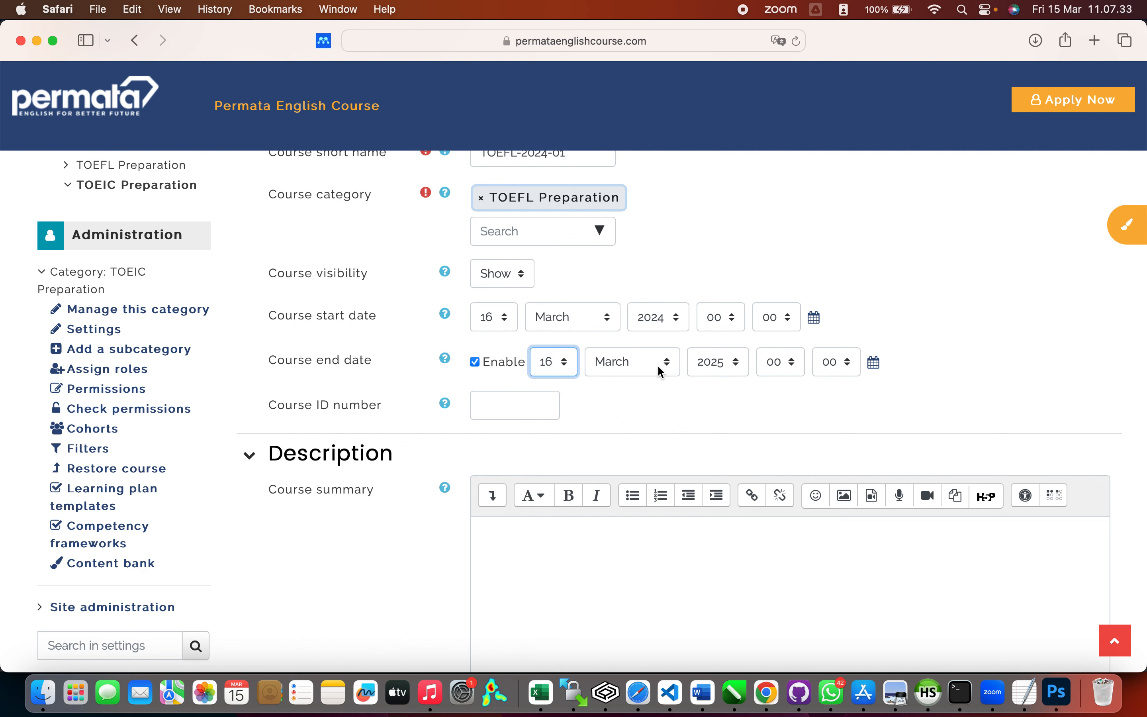
{"action": "left_click", "coordinate": [662, 370]}
{"action": "left_click", "coordinate": [650, 382]}
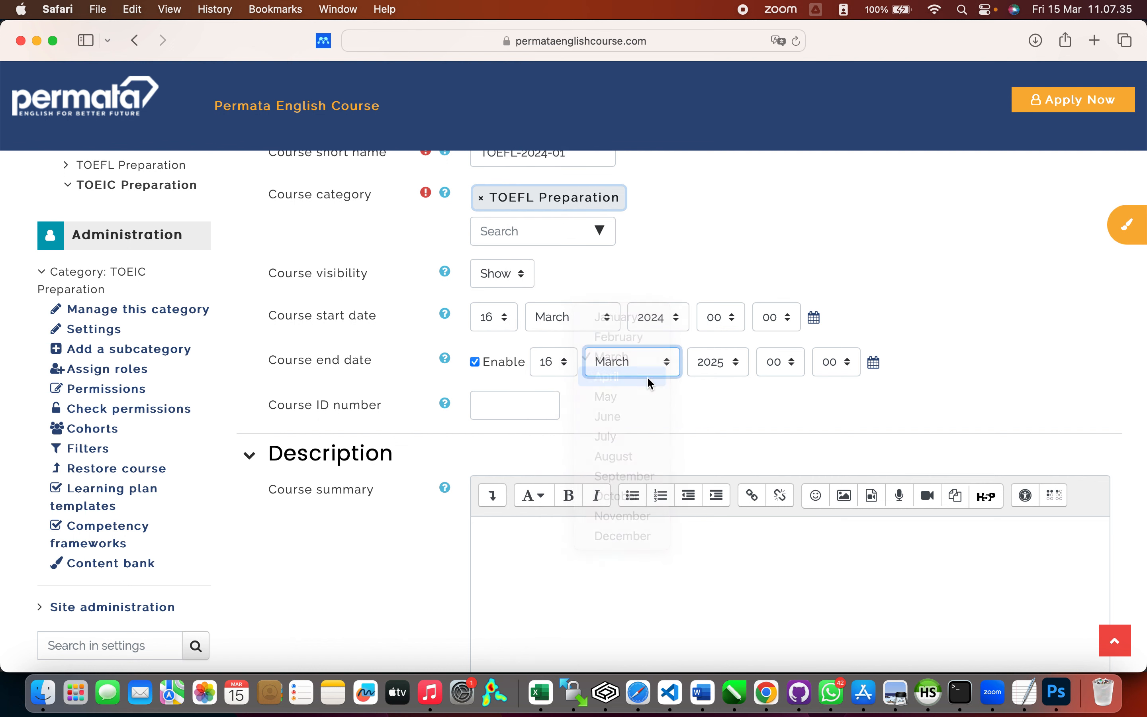
{"action": "left_click", "coordinate": [569, 365]}
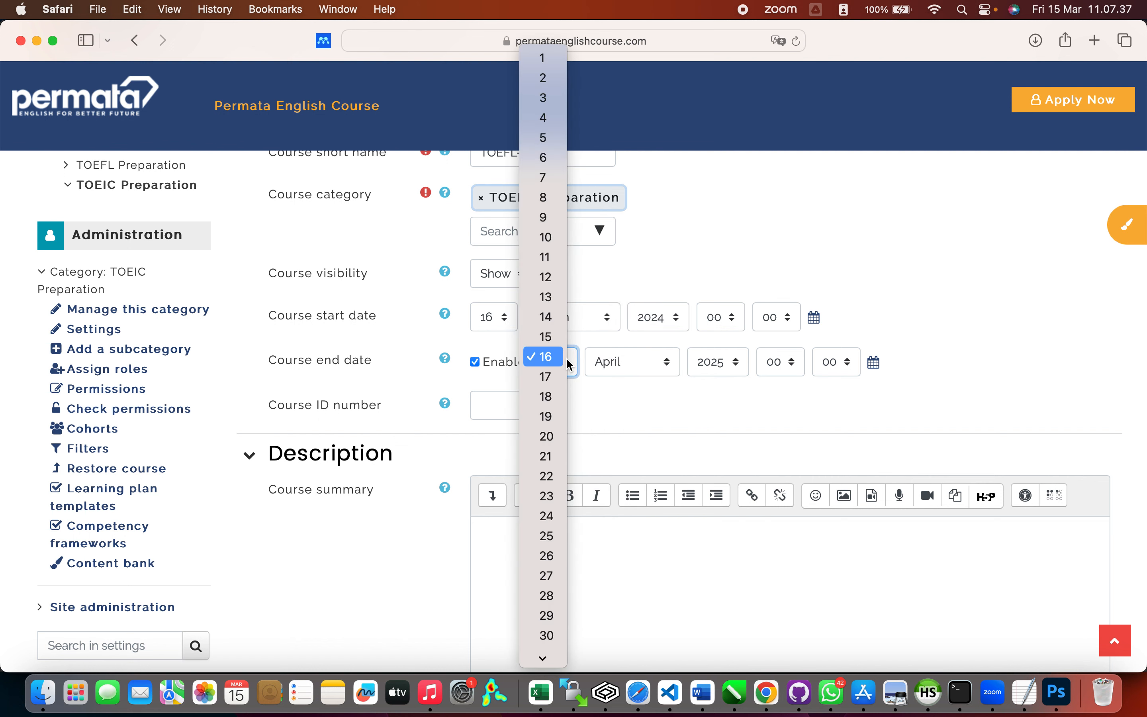
{"action": "left_click", "coordinate": [554, 337]}
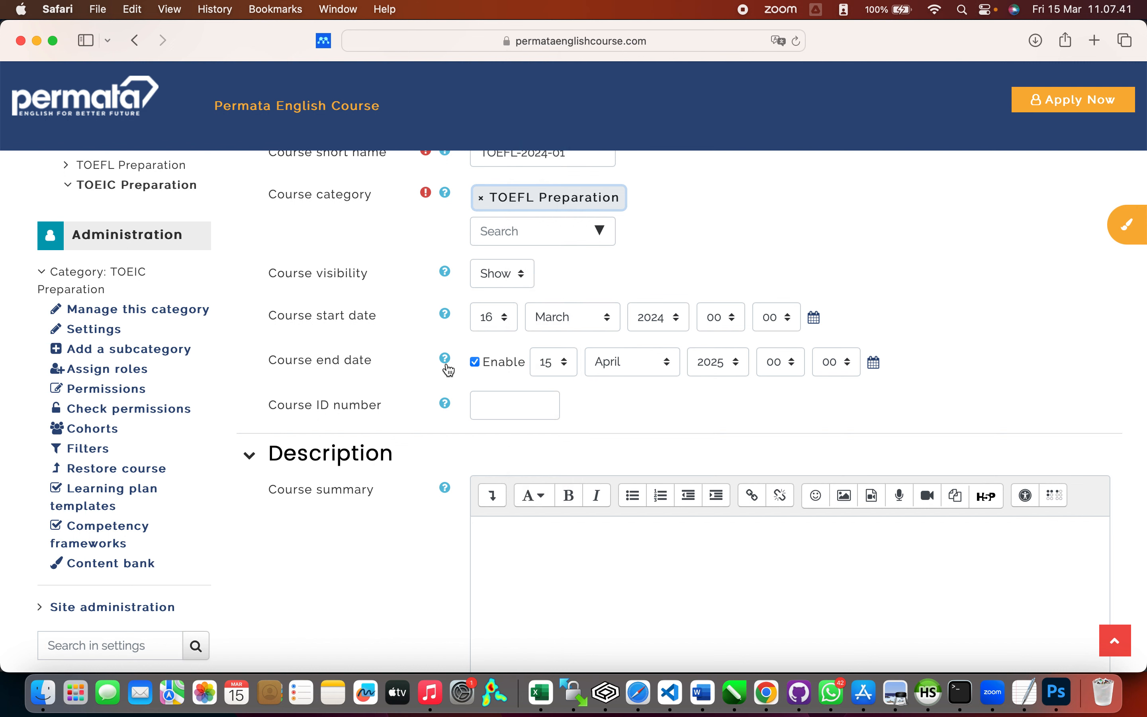
{"action": "scroll", "coordinate": [462, 476], "scroll_direction": "down", "scroll_amount": 5}
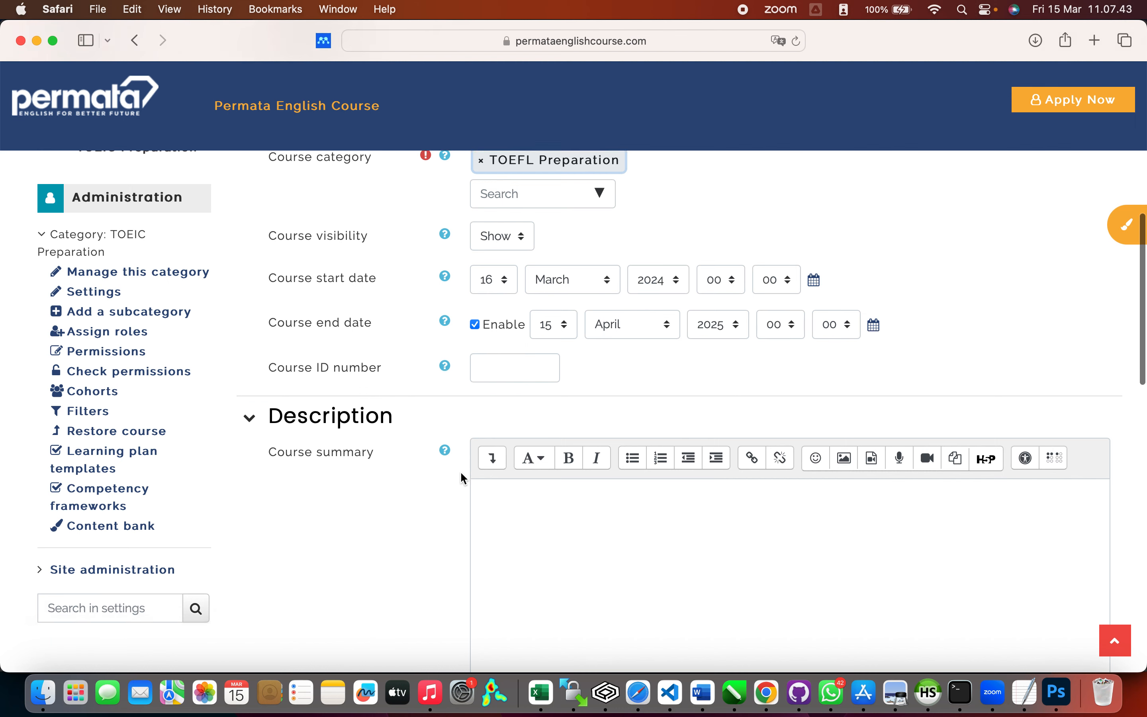
Step: Enter 'Kursus Persiapan Ujian TOEFL Gelombang 1 Tahun 2024' as the course summary
{"action": "left_click", "coordinate": [546, 353]}
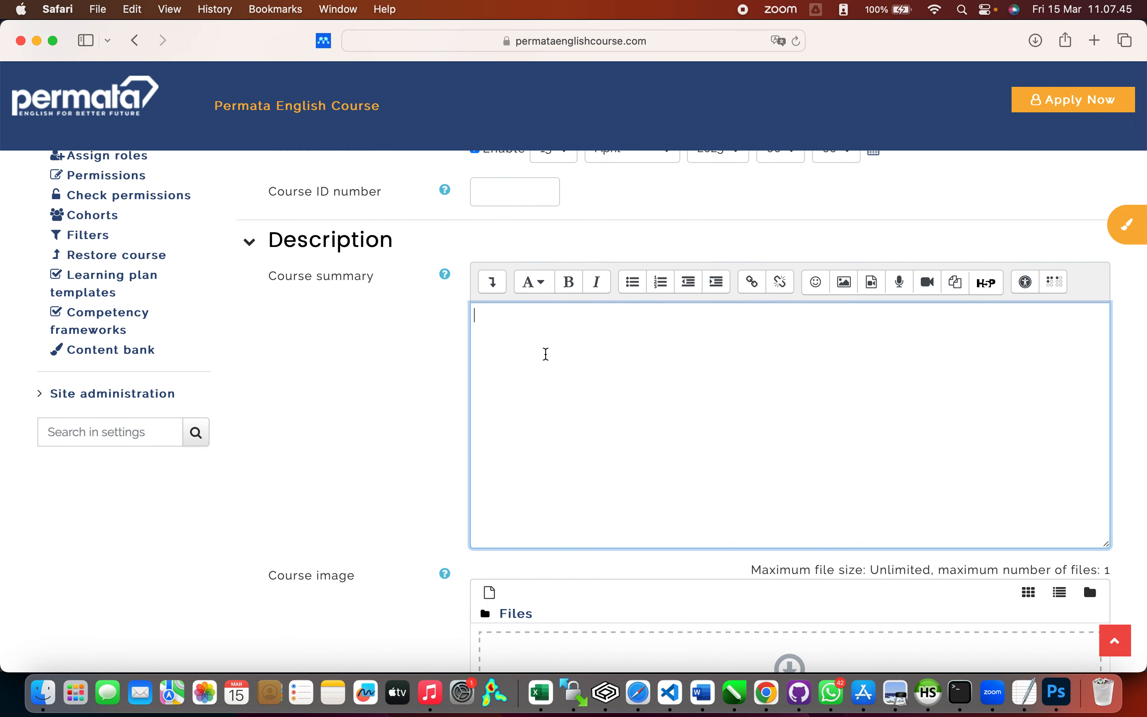
{"action": "type", "text": "Kursus"}
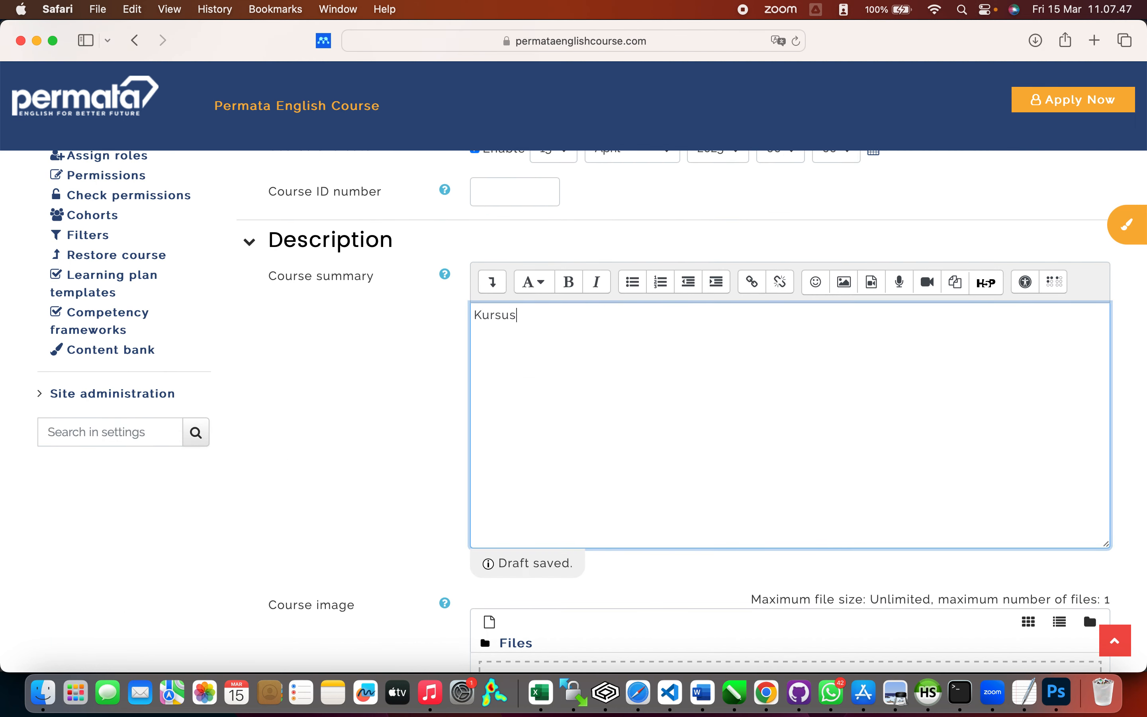
{"action": "type", "text": " Persiapan Ujian TO"}
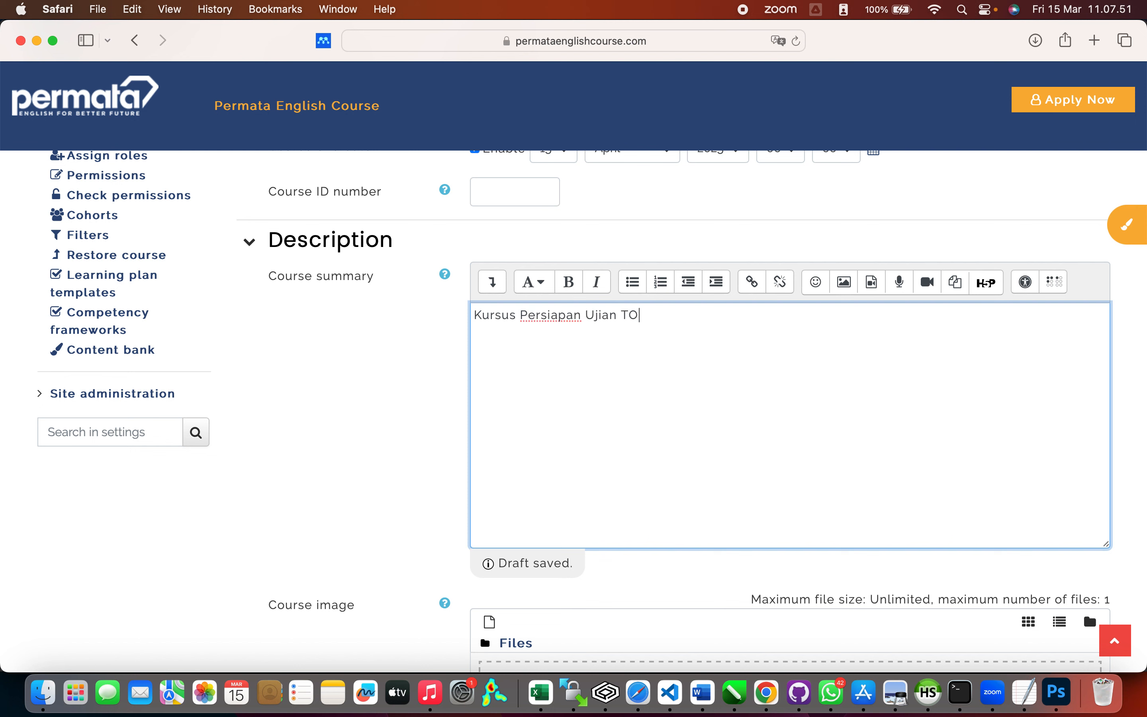
{"action": "type", "text": "EFL "}
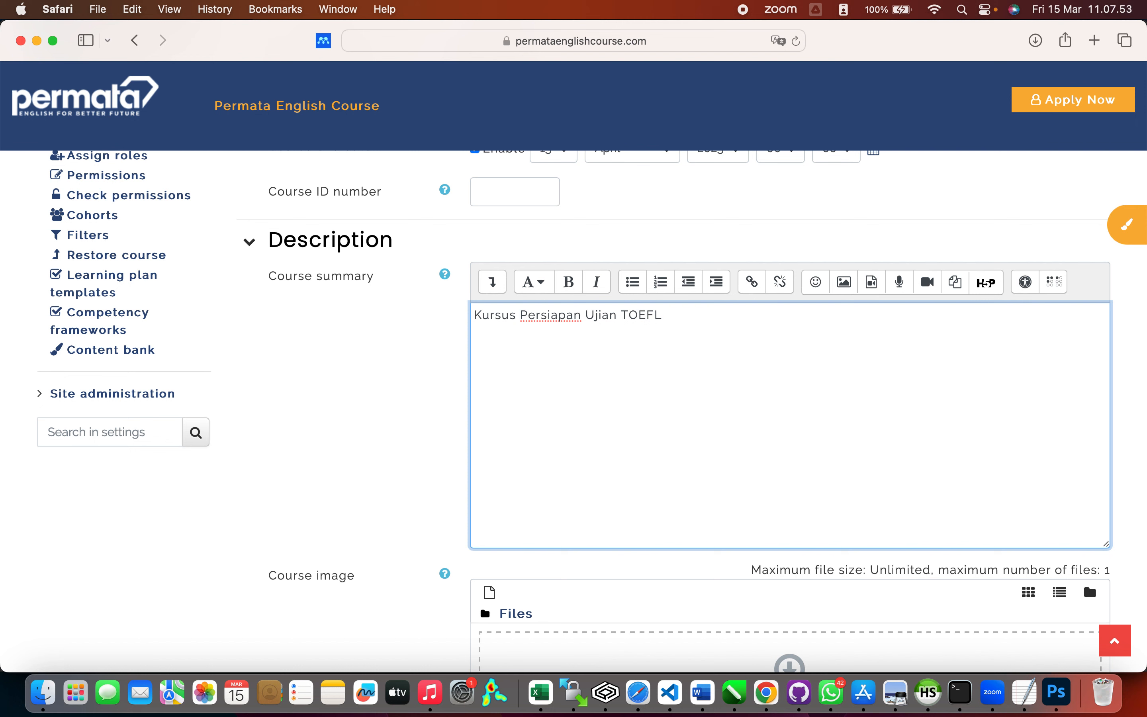
{"action": "type", "text": "Gelombang 1 Tah"}
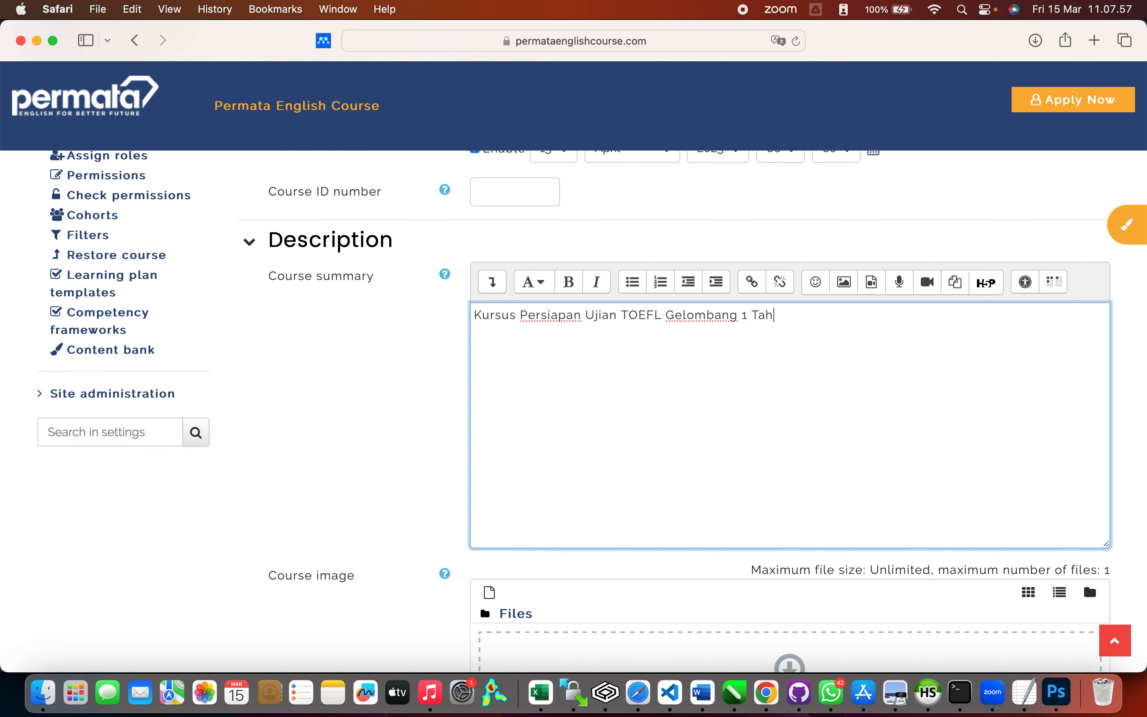
{"action": "type", "text": "un 2024"}
{"action": "scroll", "coordinate": [593, 412], "scroll_direction": "down", "scroll_amount": 3}
{"action": "scroll", "coordinate": [787, 359], "scroll_direction": "down", "scroll_amount": 10}
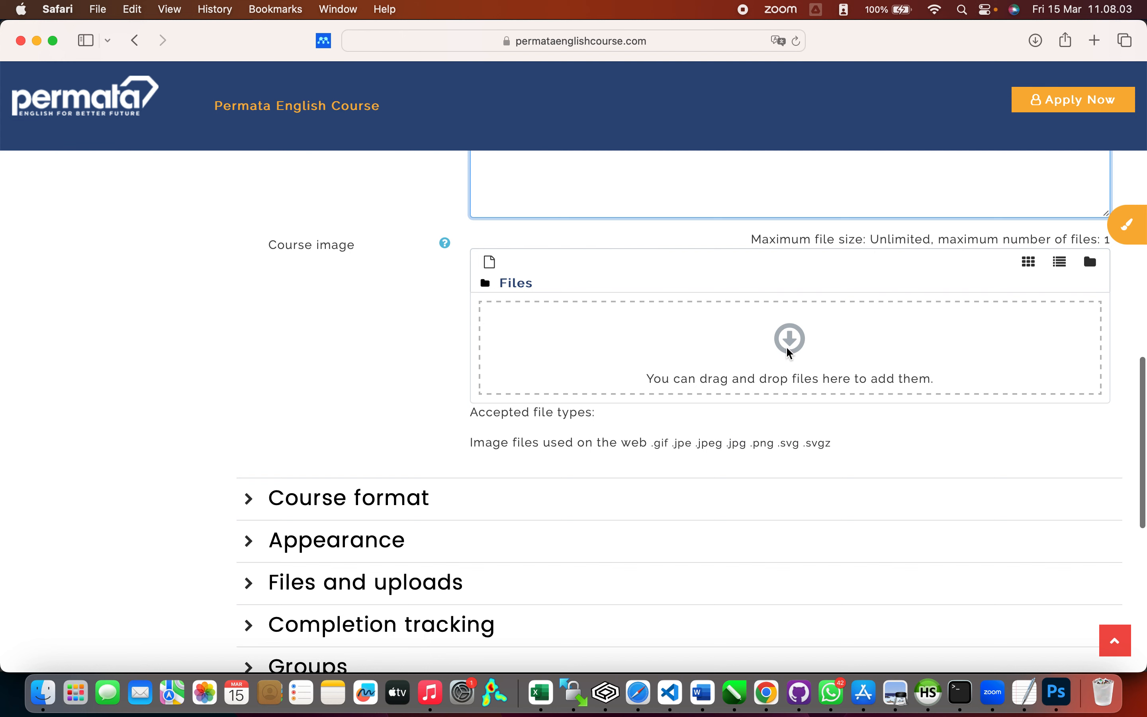
Step: Open the course image file picker and browse to the Permata English Course folder
{"action": "left_click", "coordinate": [789, 356]}
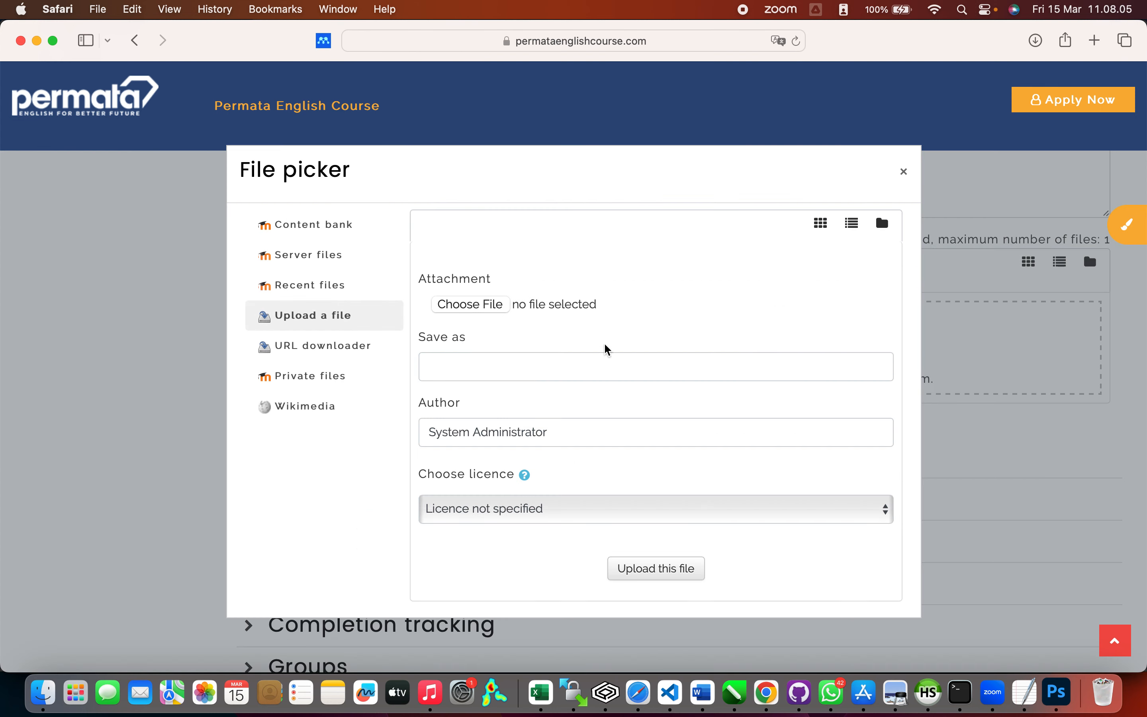
{"action": "left_click", "coordinate": [499, 306]}
{"action": "left_click", "coordinate": [491, 307]}
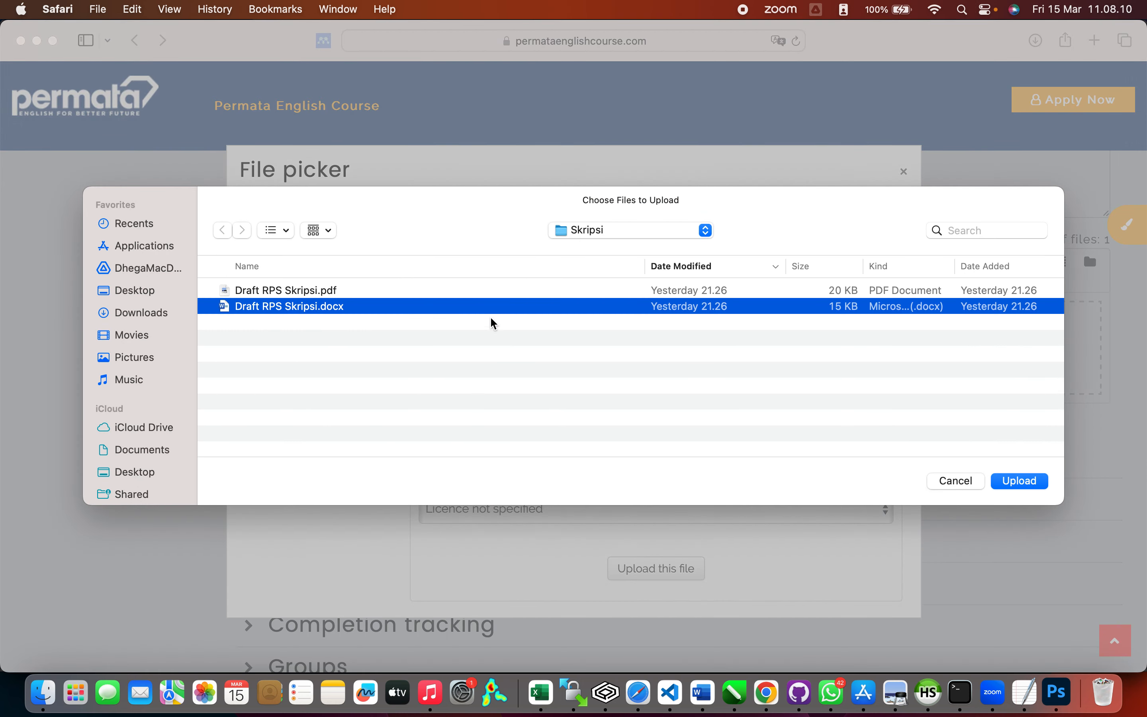
{"action": "left_click", "coordinate": [628, 231]}
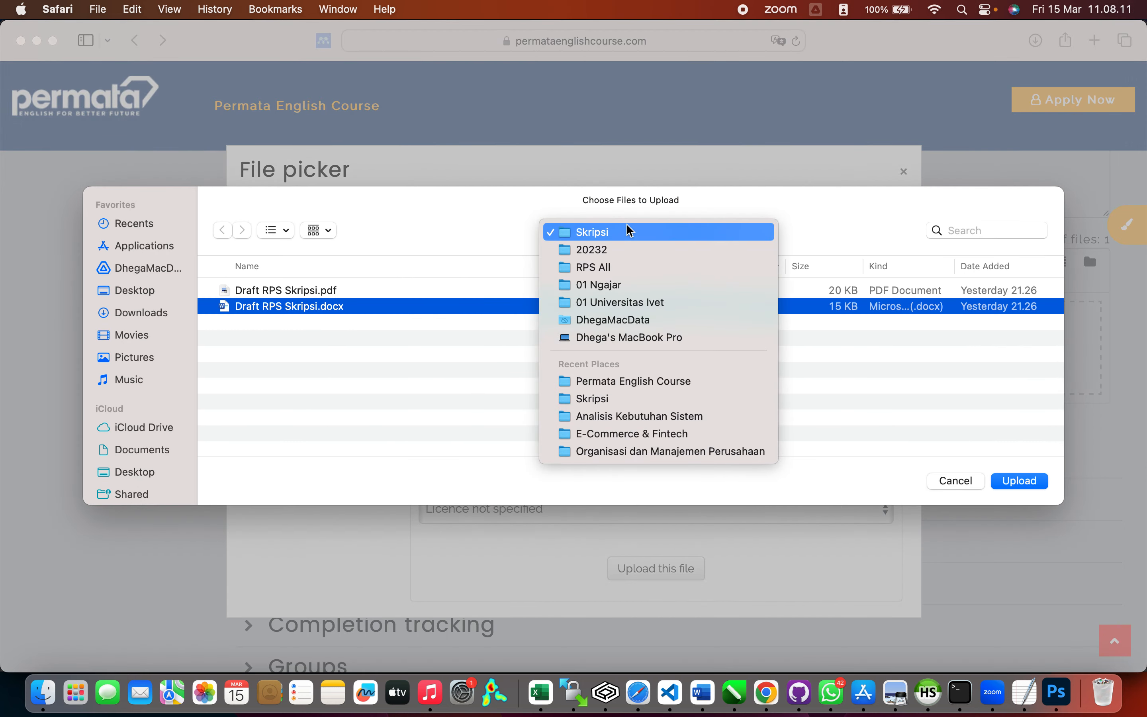
{"action": "left_click", "coordinate": [635, 381]}
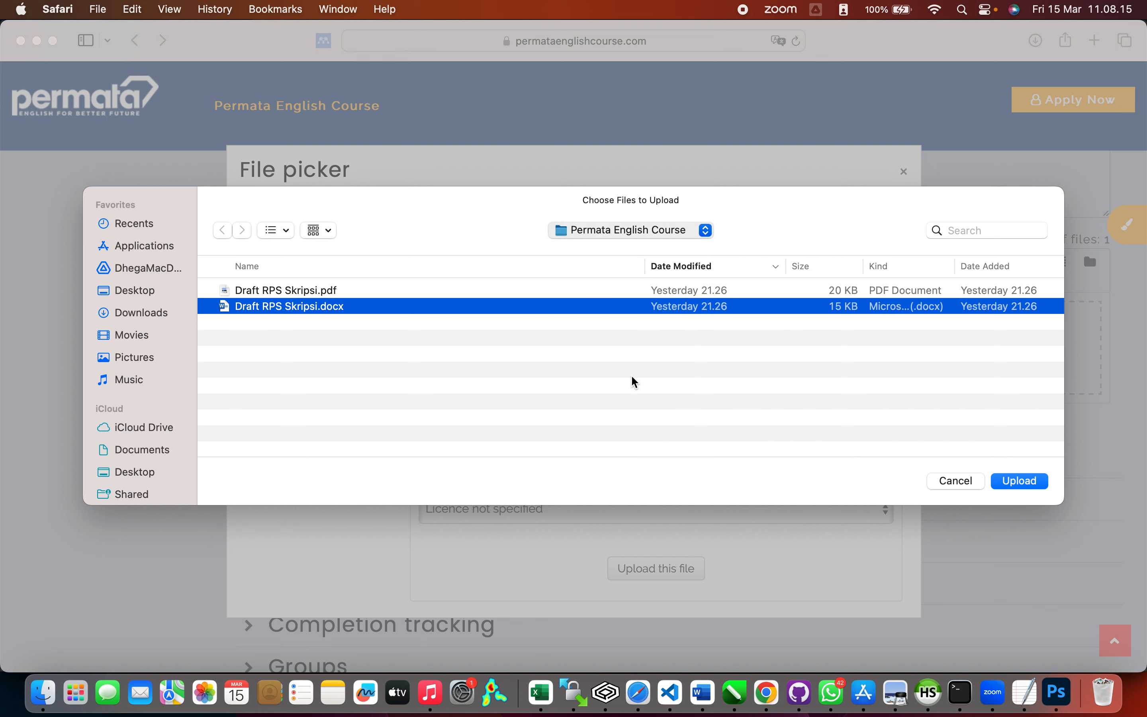
{"action": "scroll", "coordinate": [559, 389], "scroll_direction": "down", "scroll_amount": 1}
{"action": "scroll", "coordinate": [559, 389], "scroll_direction": "down", "scroll_amount": 3}
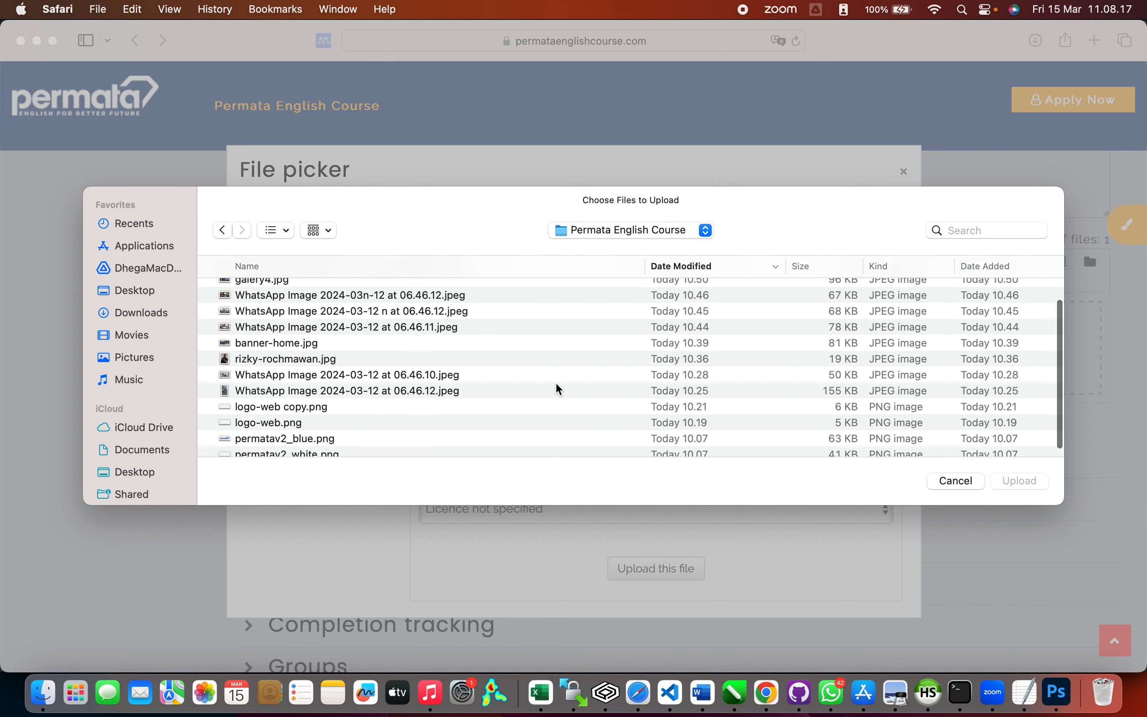
Step: Show the files as thumbnails, pick the WhatsApp photo, and upload it as the course image
{"action": "left_click", "coordinate": [322, 231]}
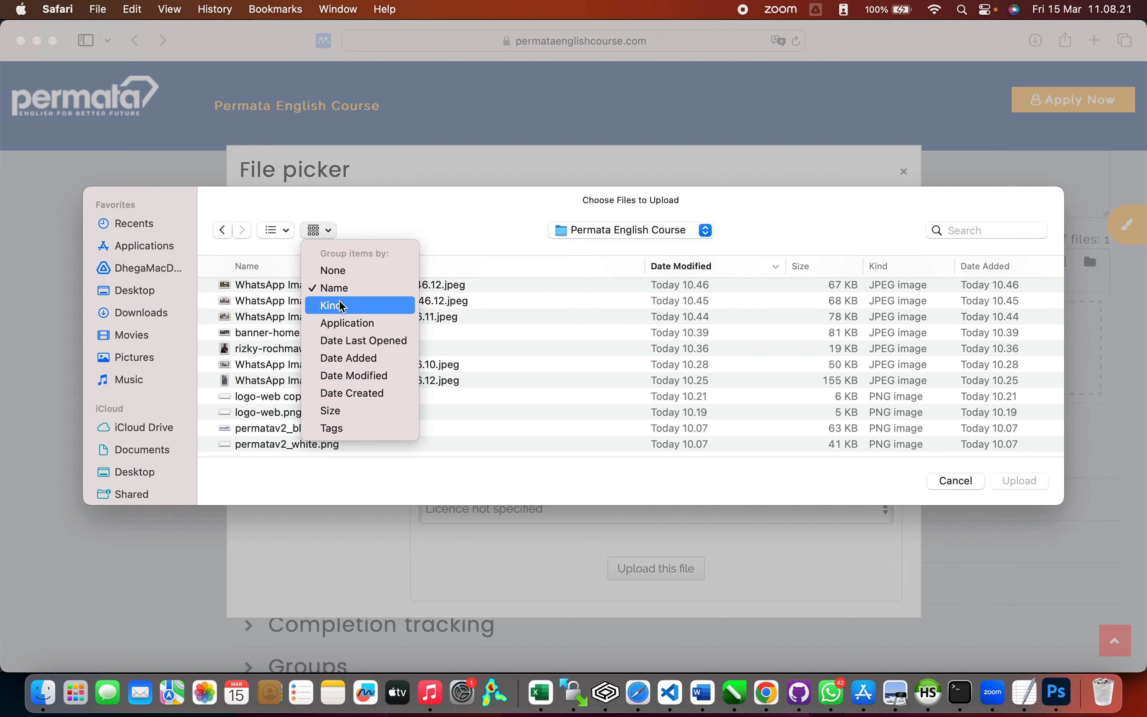
{"action": "left_click", "coordinate": [282, 234]}
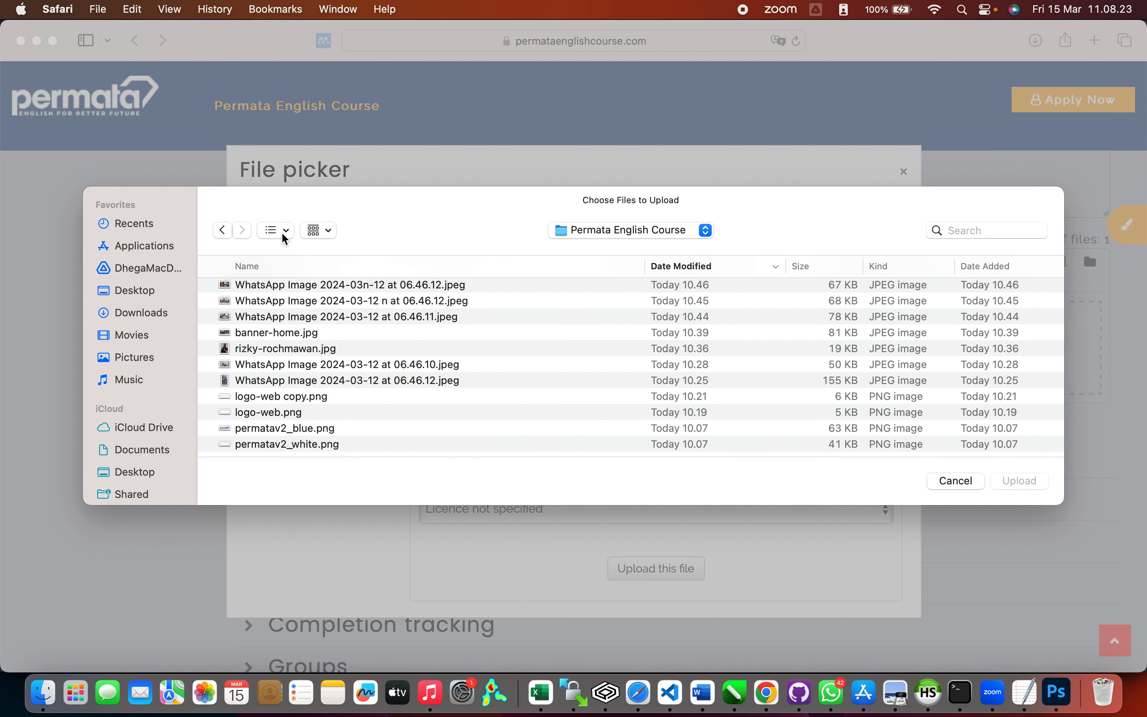
{"action": "left_click", "coordinate": [283, 237]}
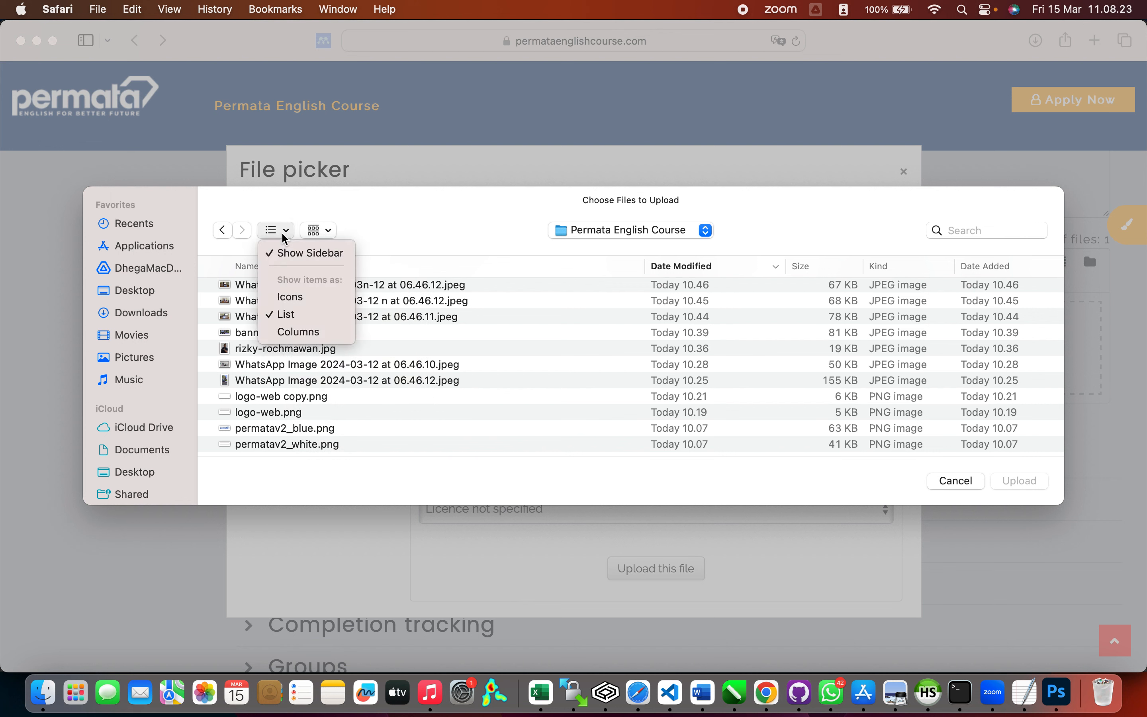
{"action": "left_click", "coordinate": [291, 297]}
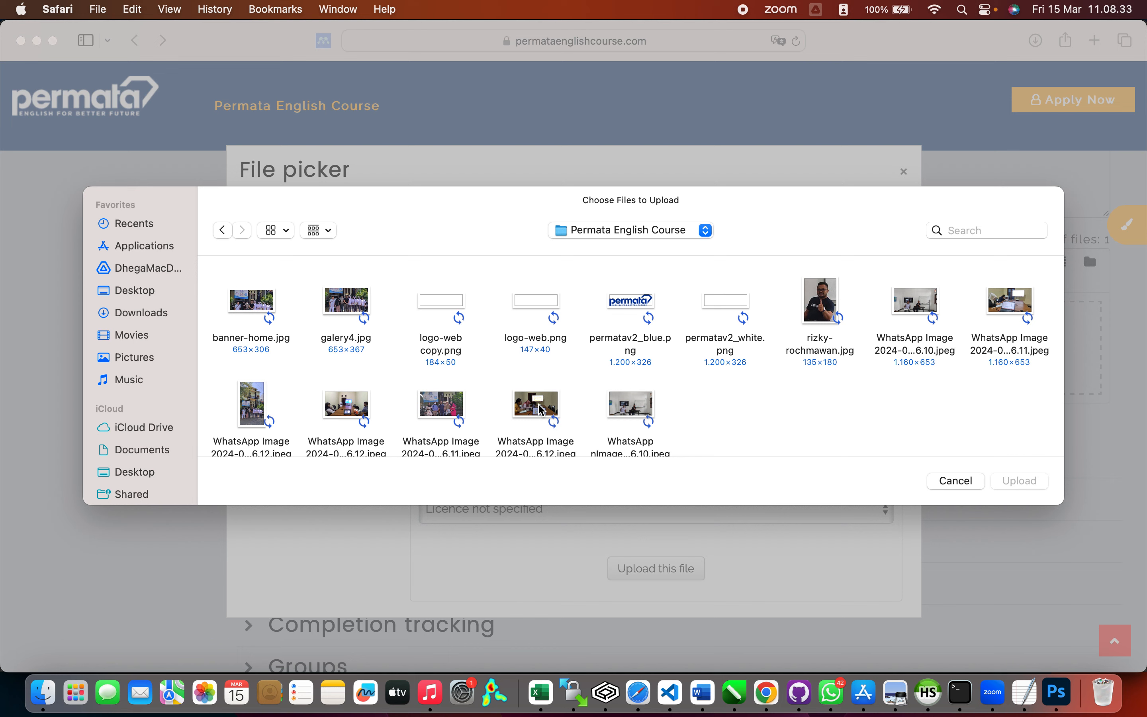
{"action": "double_click", "coordinate": [540, 408]}
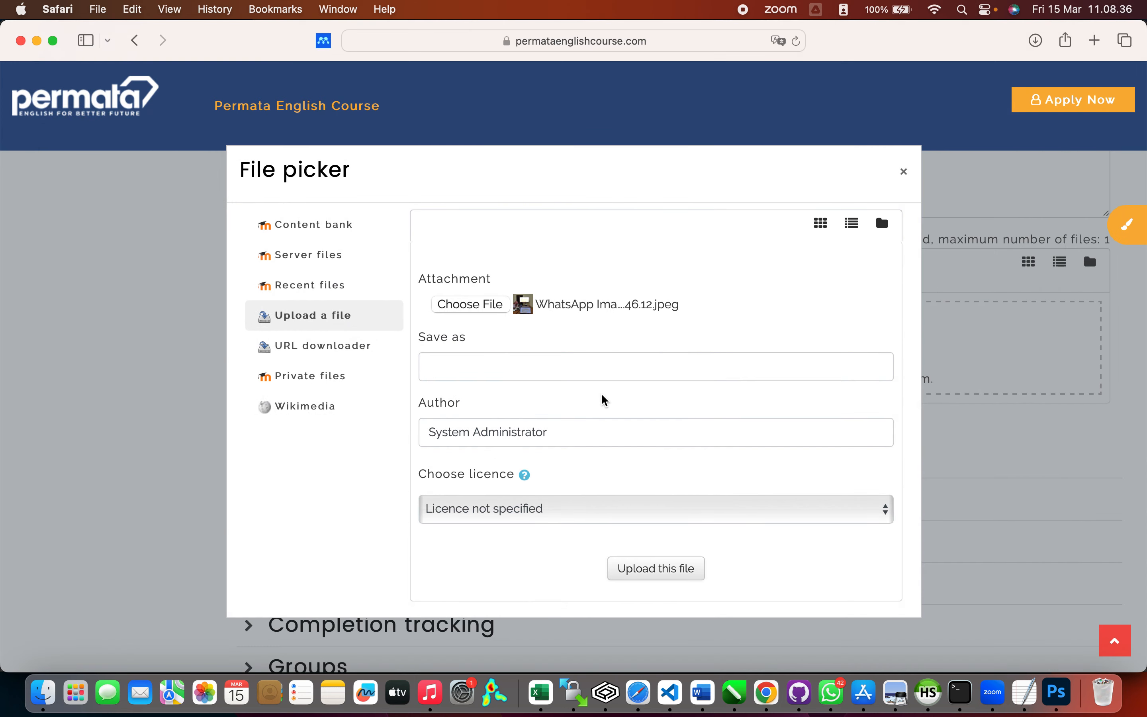
{"action": "left_click", "coordinate": [655, 569]}
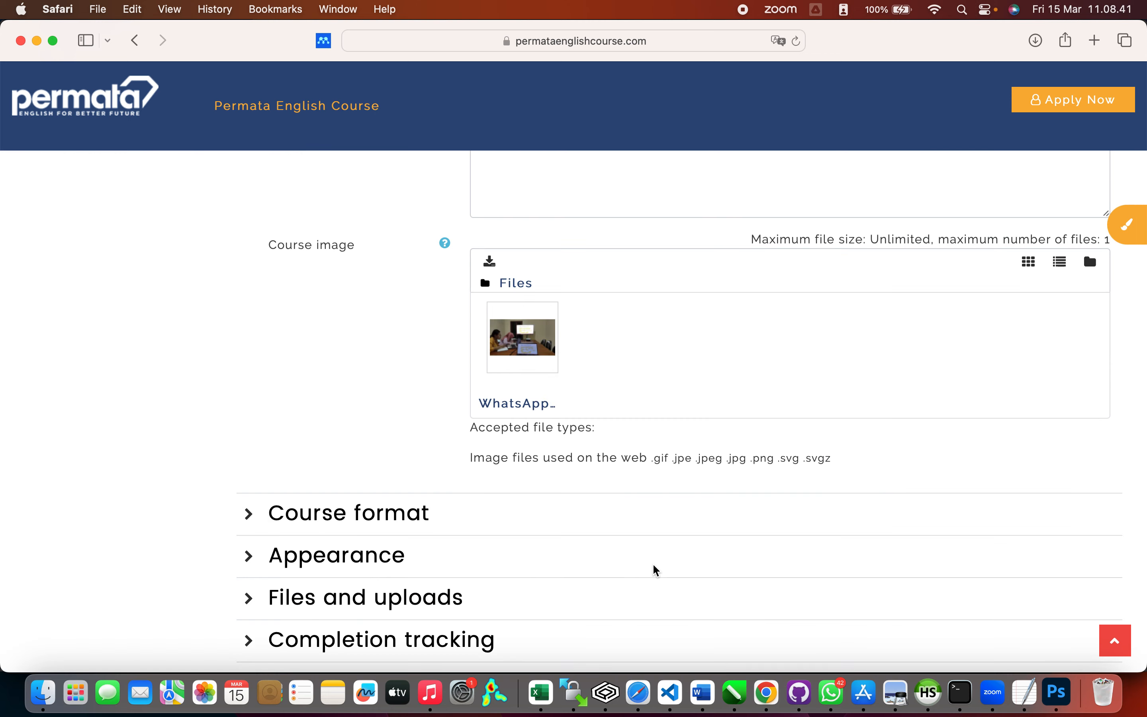
Step: Keep the course format set to Topics
{"action": "scroll", "coordinate": [488, 518], "scroll_direction": "down", "scroll_amount": 3}
{"action": "left_click", "coordinate": [247, 353]}
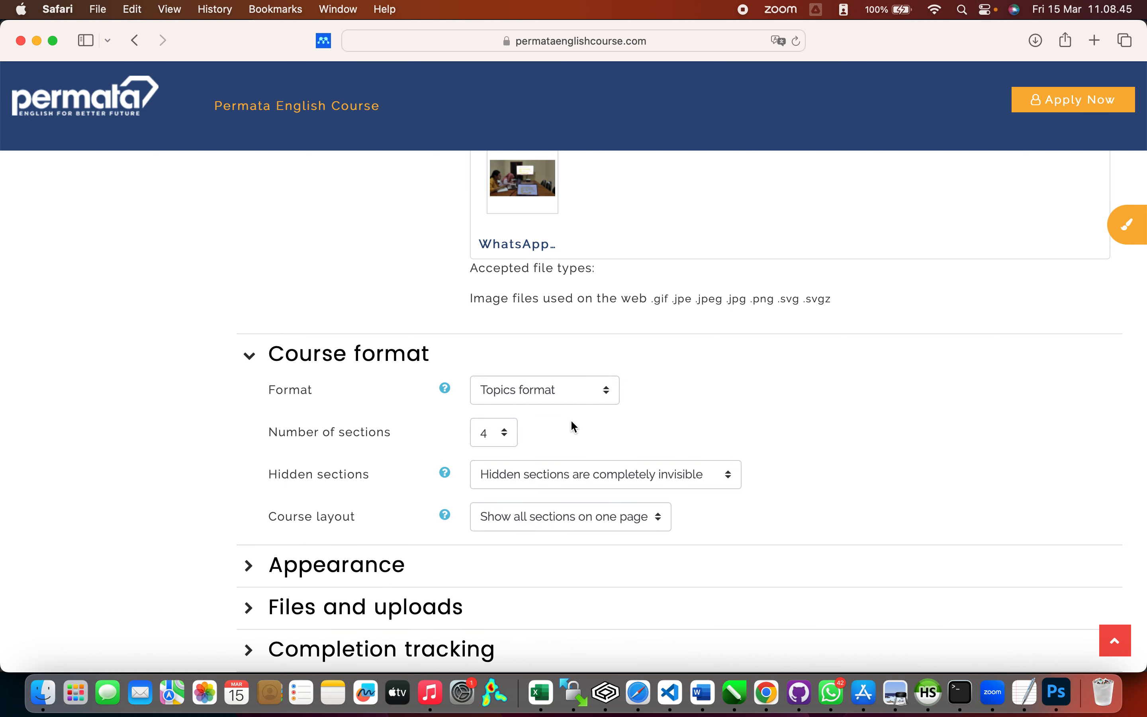
{"action": "left_click", "coordinate": [599, 395]}
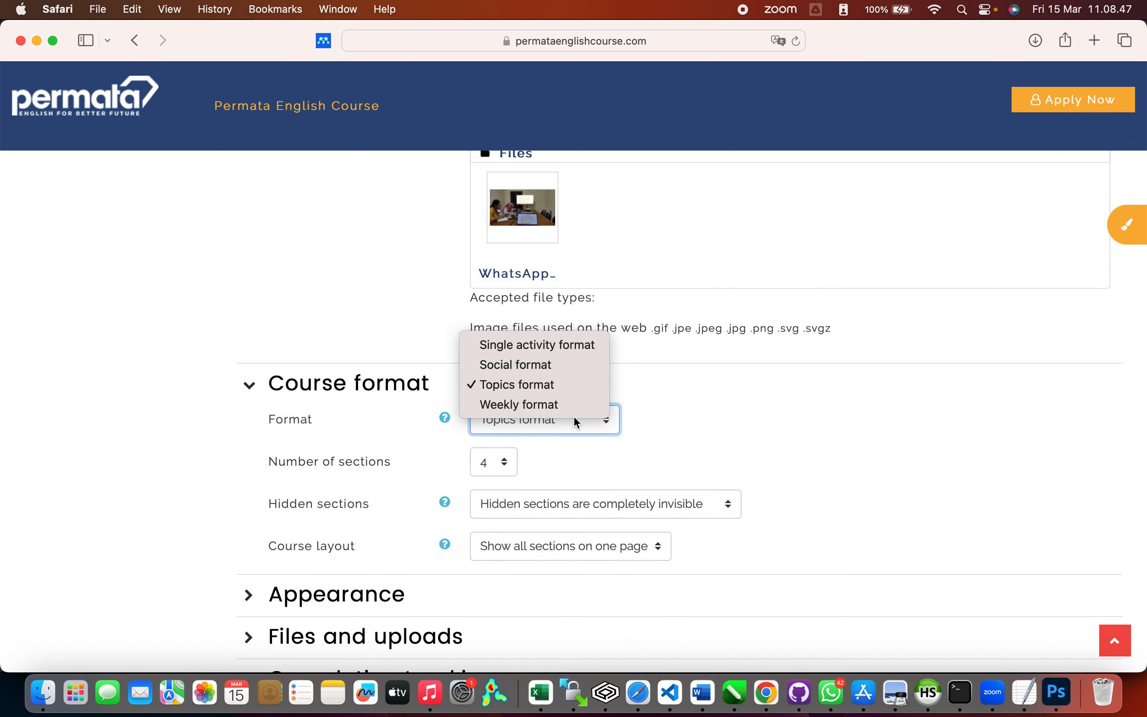
{"action": "left_click", "coordinate": [585, 390]}
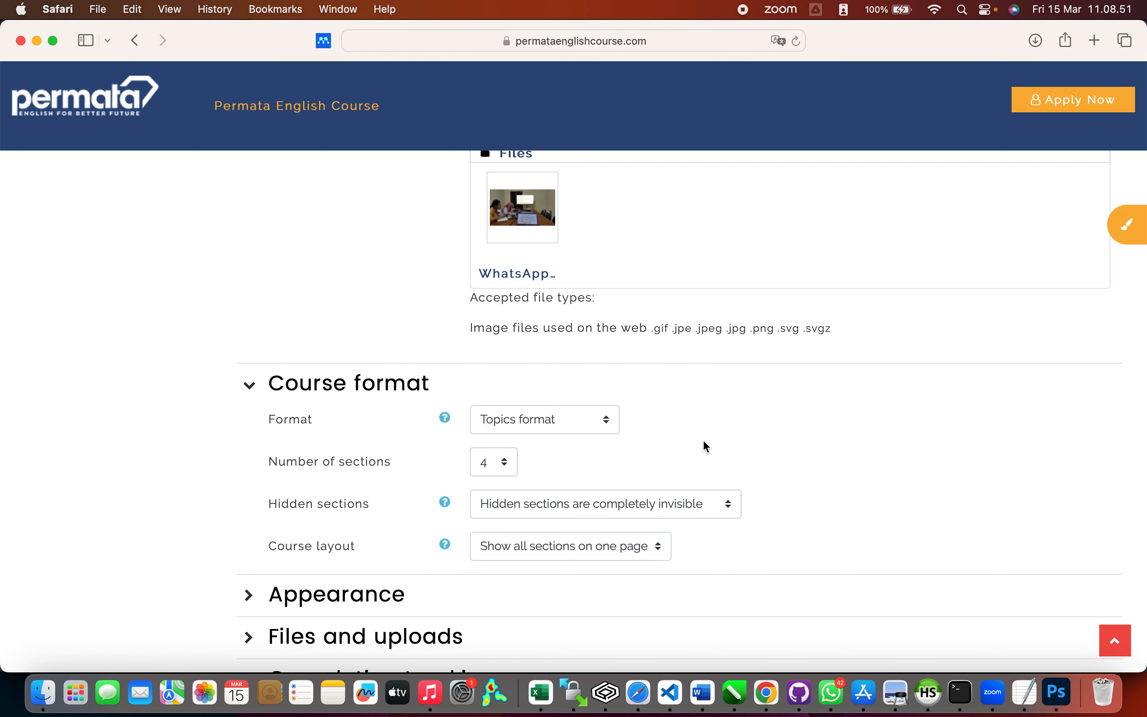
{"action": "scroll", "coordinate": [530, 476], "scroll_direction": "down", "scroll_amount": 1}
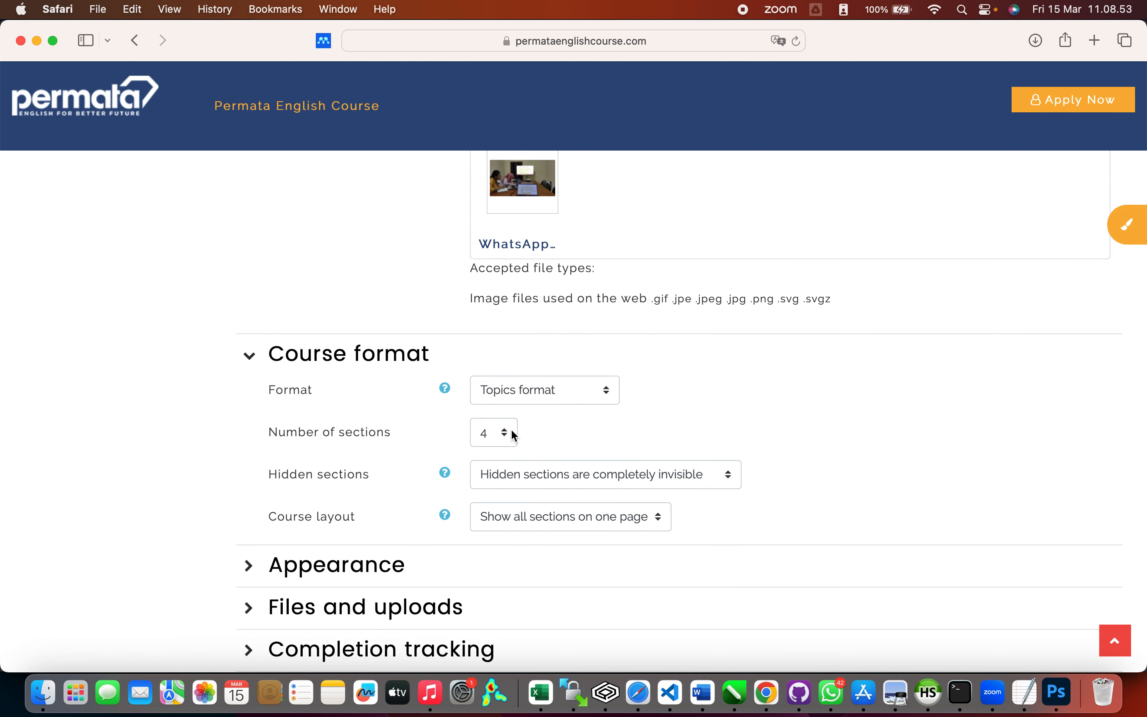
{"action": "scroll", "coordinate": [642, 416], "scroll_direction": "down", "scroll_amount": 5}
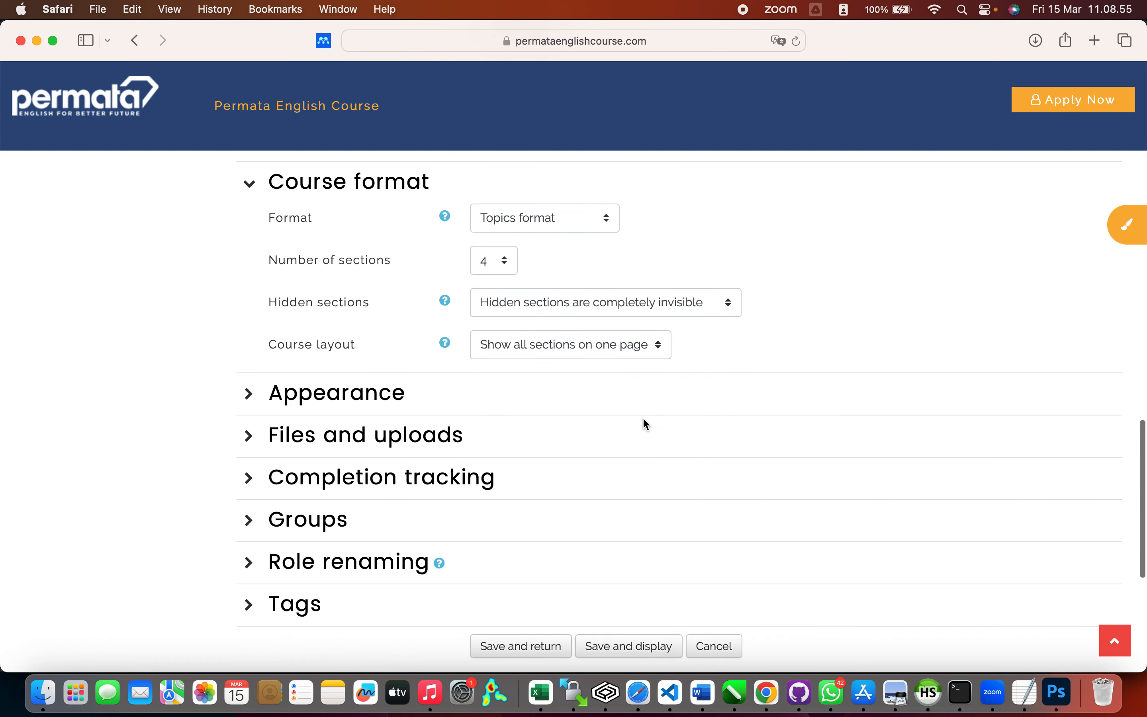
Step: Force the course language to English (en) in Appearance
{"action": "left_click", "coordinate": [248, 363]}
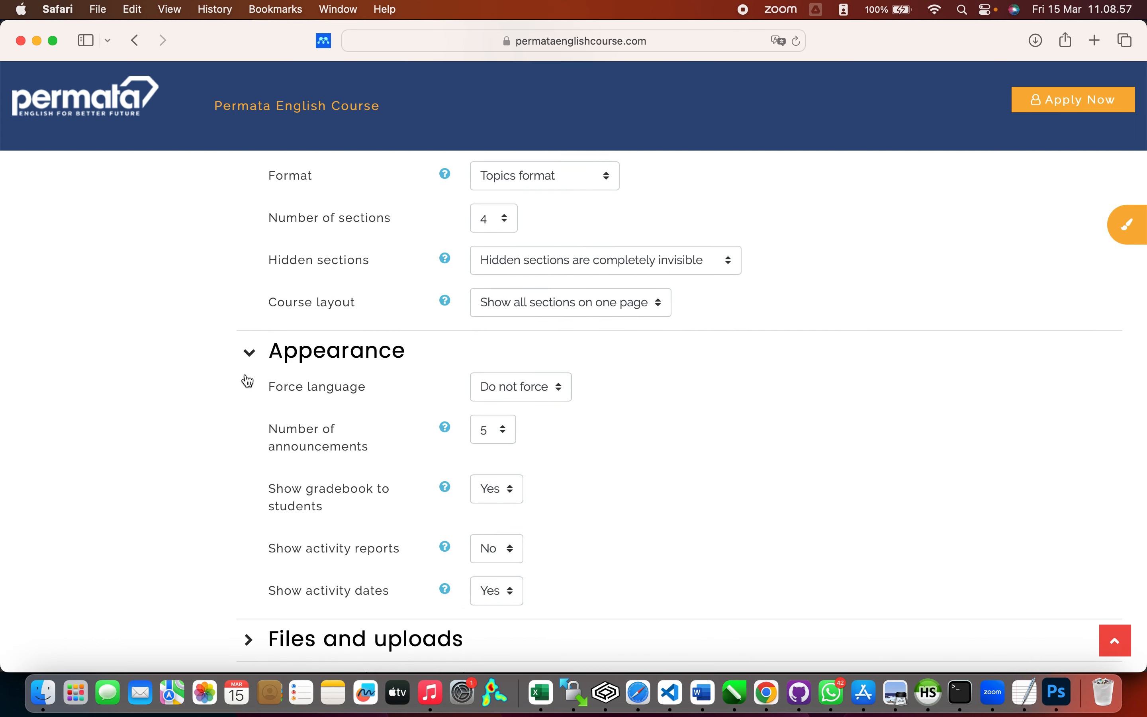
{"action": "scroll", "coordinate": [277, 448], "scroll_direction": "down", "scroll_amount": 3}
{"action": "scroll", "coordinate": [279, 449], "scroll_direction": "down", "scroll_amount": 1}
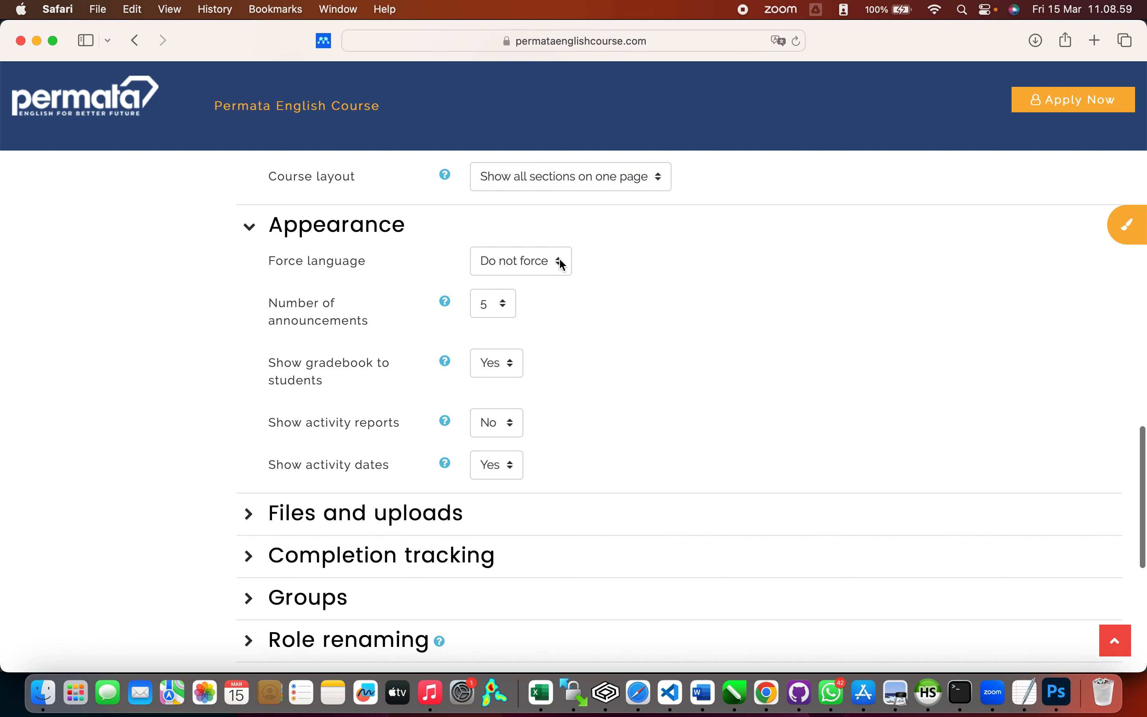
{"action": "left_click", "coordinate": [559, 262]}
{"action": "left_click", "coordinate": [546, 275]}
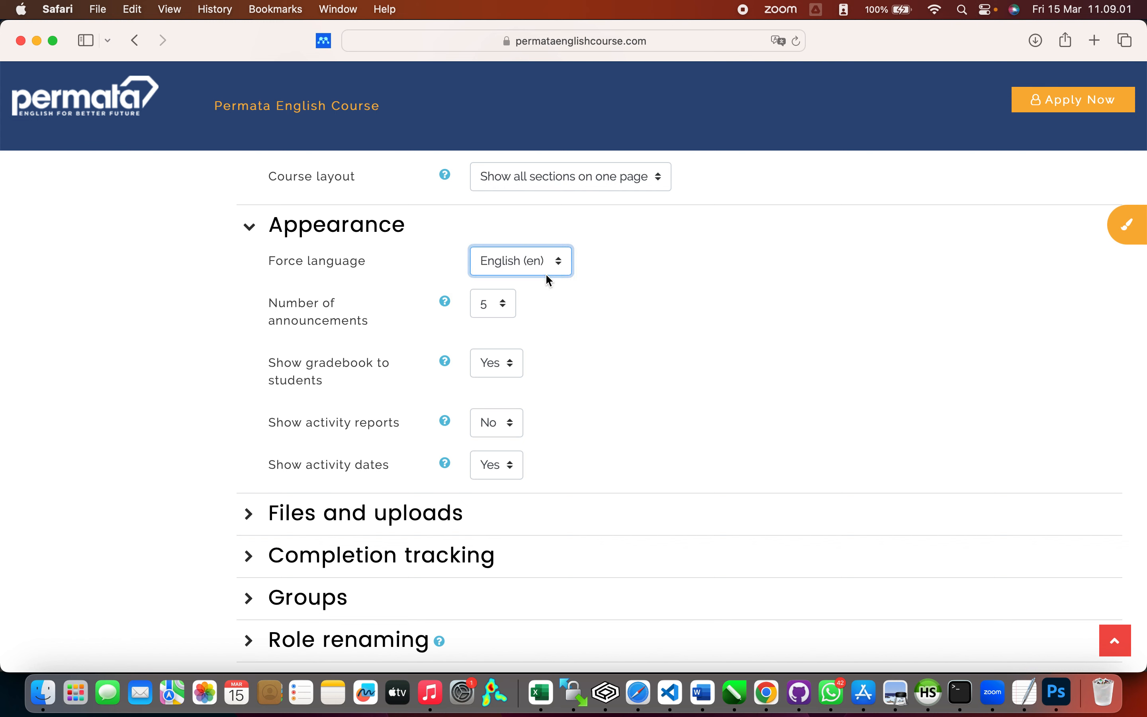
{"action": "scroll", "coordinate": [664, 320], "scroll_direction": "down", "scroll_amount": 3}
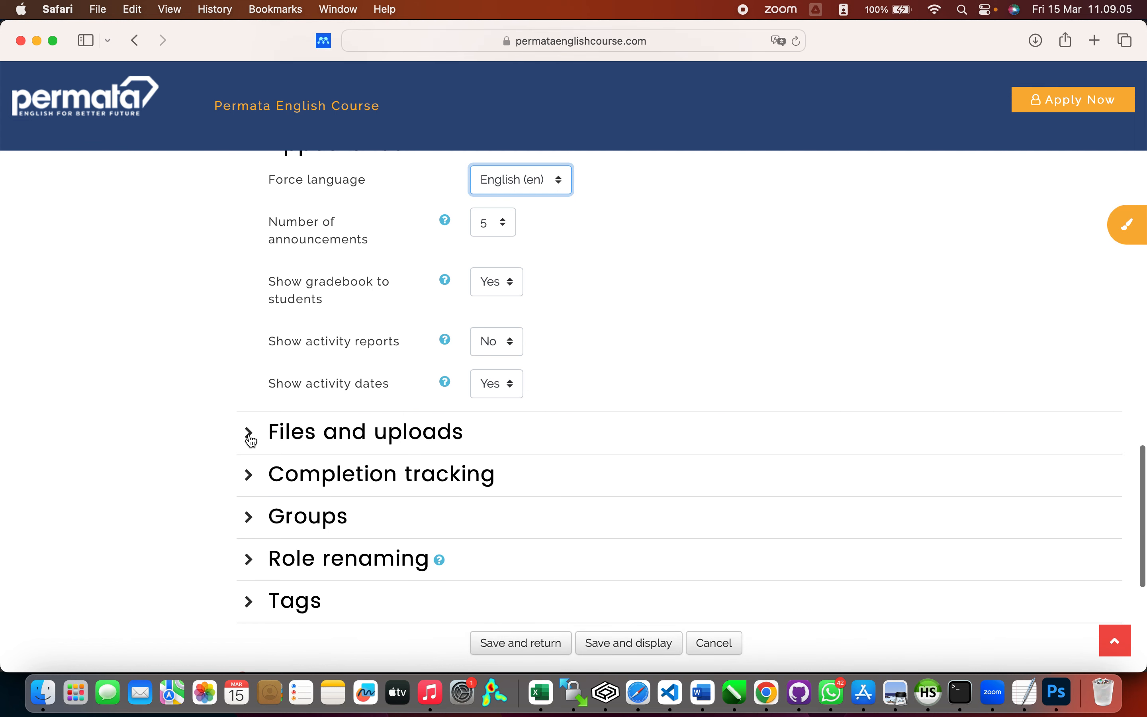
Step: Set the course's maximum upload size to 2 MB
{"action": "left_click", "coordinate": [249, 433]}
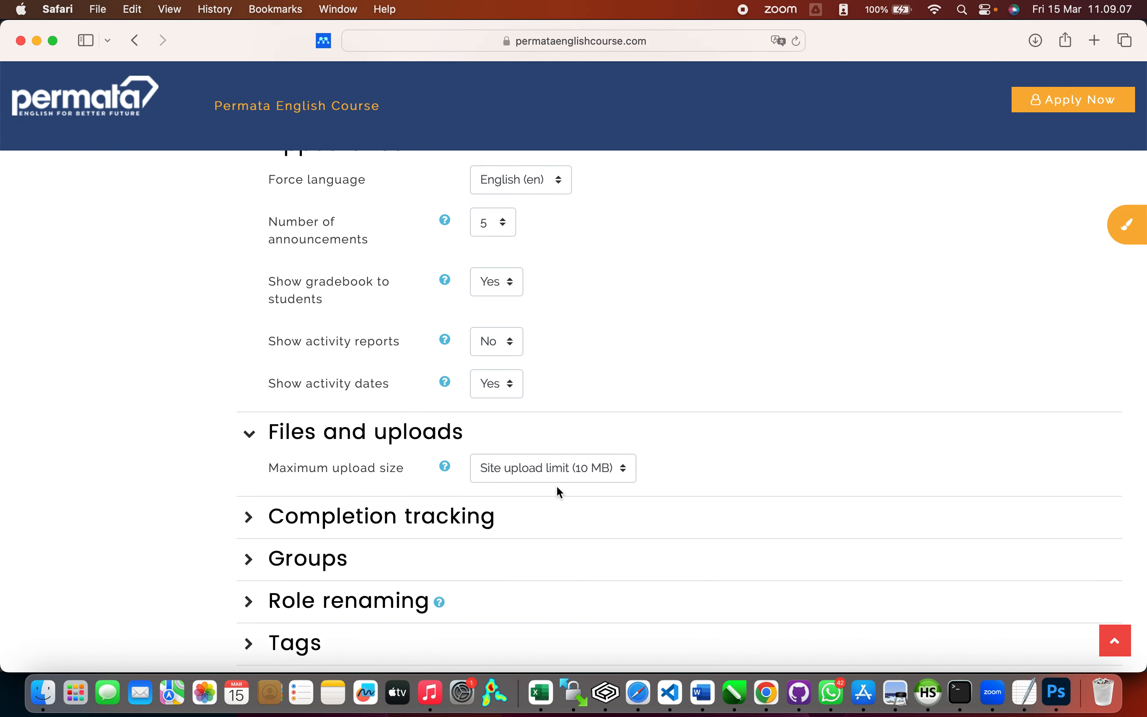
{"action": "left_click", "coordinate": [613, 469]}
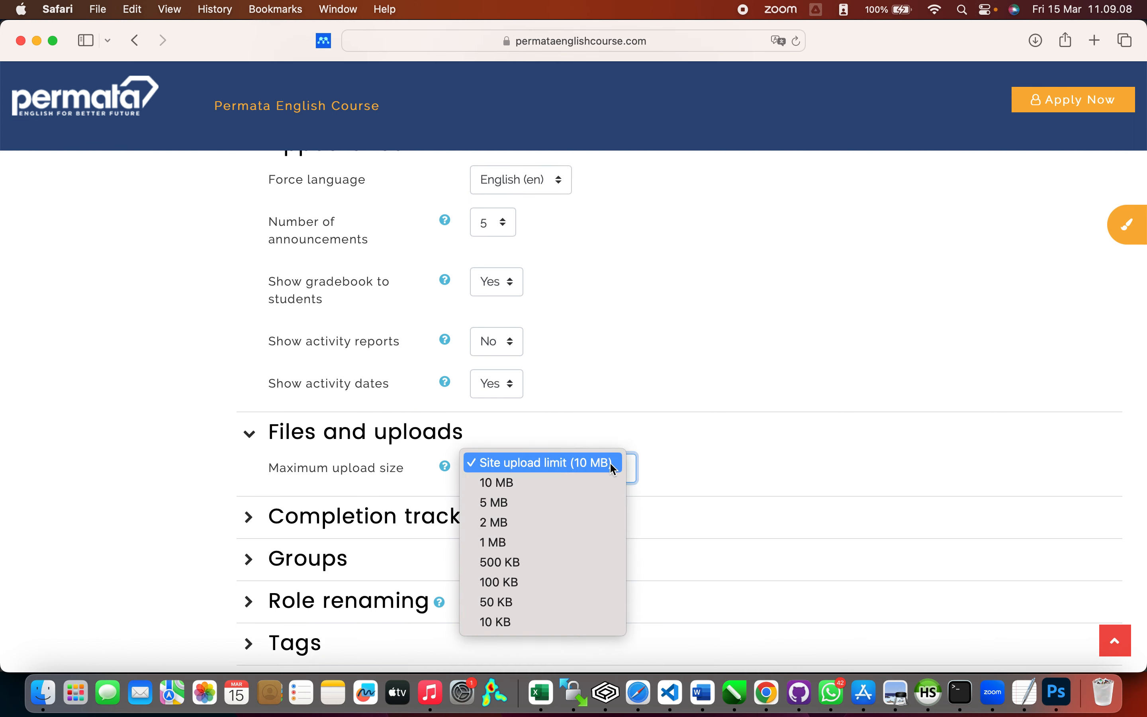
{"action": "left_click", "coordinate": [568, 522]}
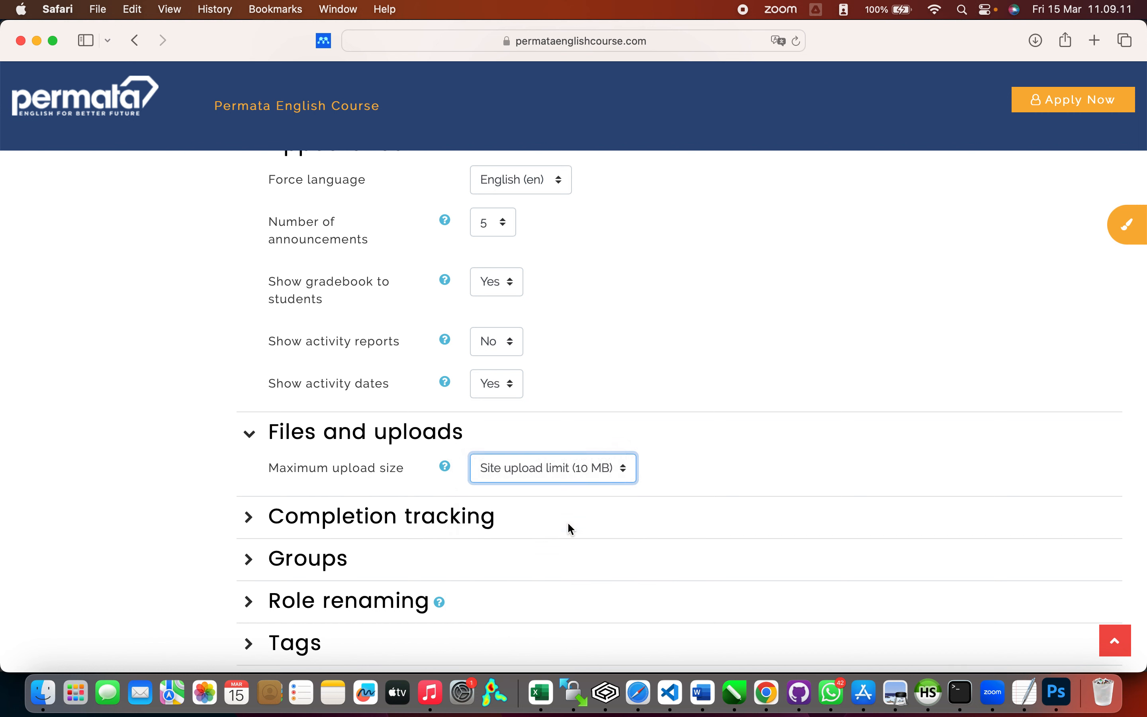
{"action": "scroll", "coordinate": [701, 473], "scroll_direction": "down", "scroll_amount": 3}
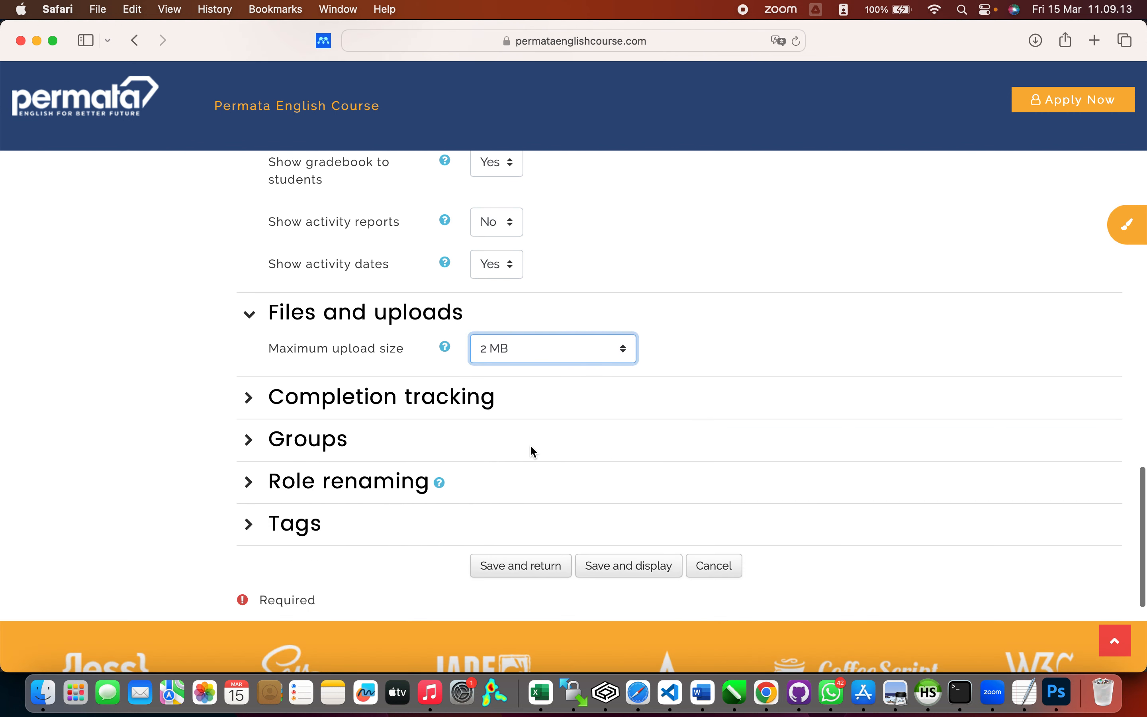
Step: Review Completion tracking, Groups, Role renaming and Tags, then save and return
{"action": "left_click", "coordinate": [249, 400]}
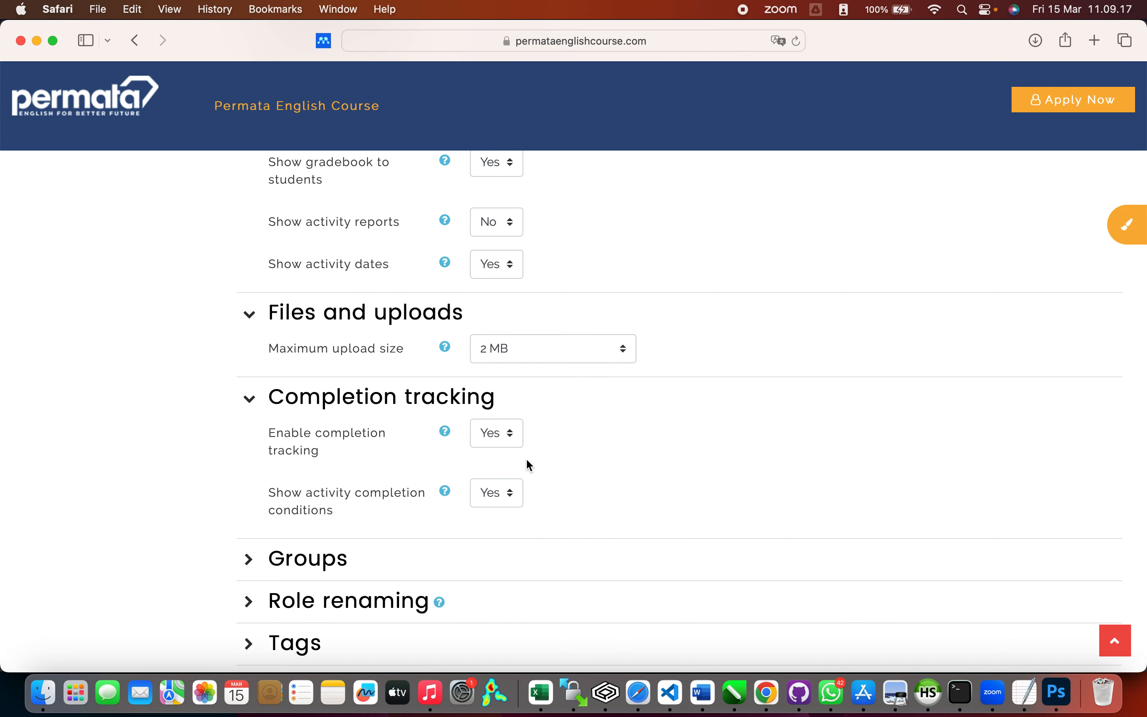
{"action": "scroll", "coordinate": [359, 498], "scroll_direction": "down", "scroll_amount": 3}
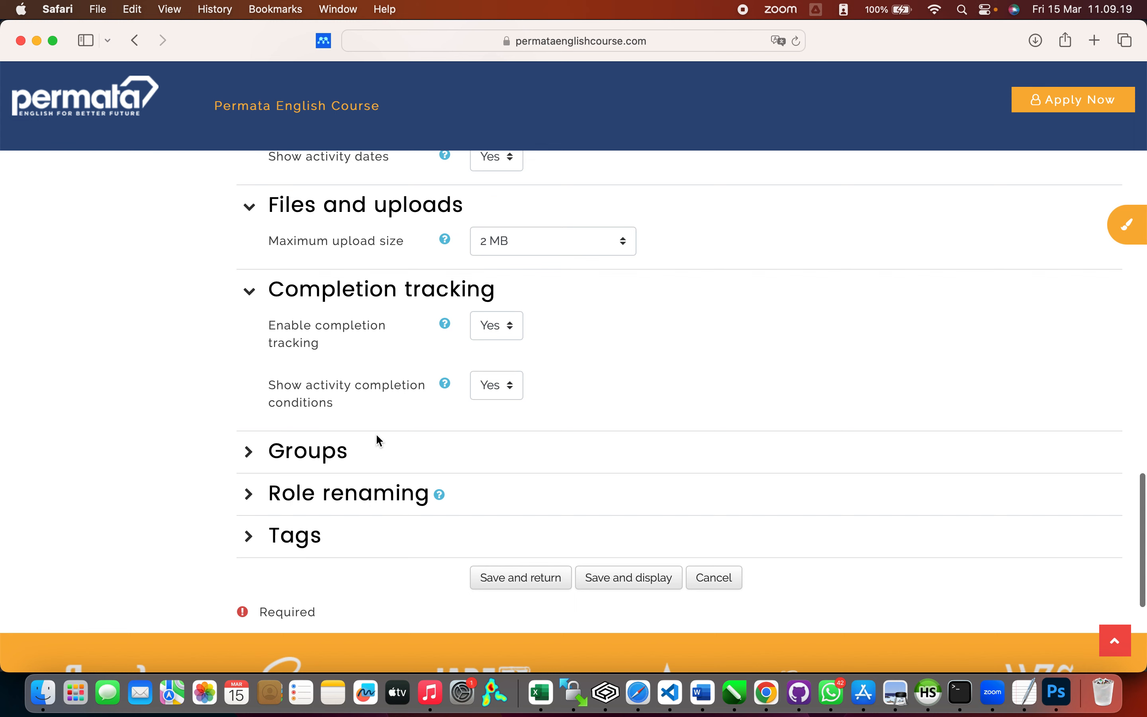
{"action": "left_click", "coordinate": [248, 456]}
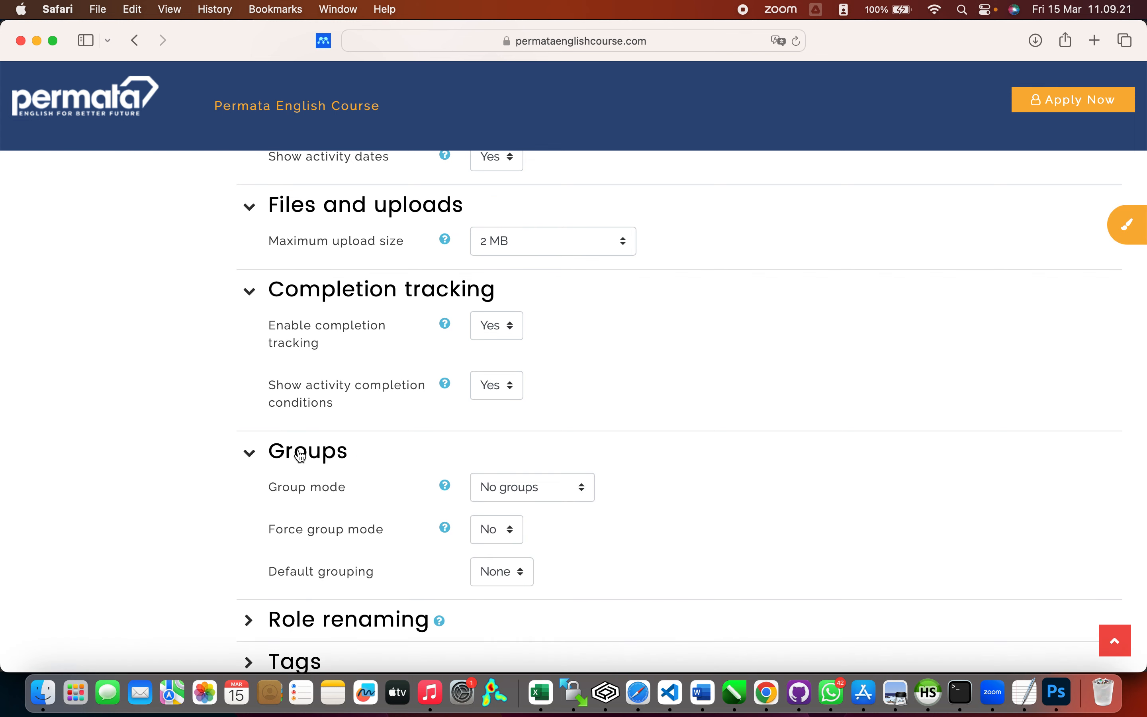
{"action": "scroll", "coordinate": [284, 498], "scroll_direction": "down", "scroll_amount": 3}
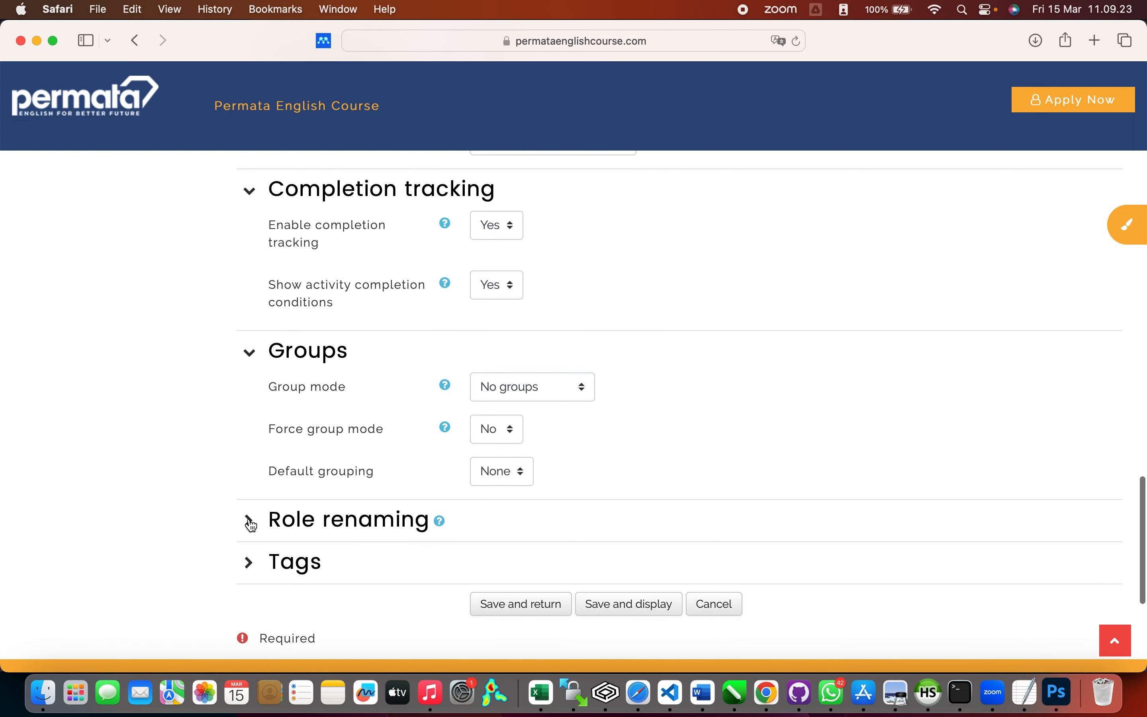
{"action": "left_click", "coordinate": [249, 520]}
{"action": "scroll", "coordinate": [405, 528], "scroll_direction": "down", "scroll_amount": 3}
{"action": "scroll", "coordinate": [406, 529], "scroll_direction": "down", "scroll_amount": 5}
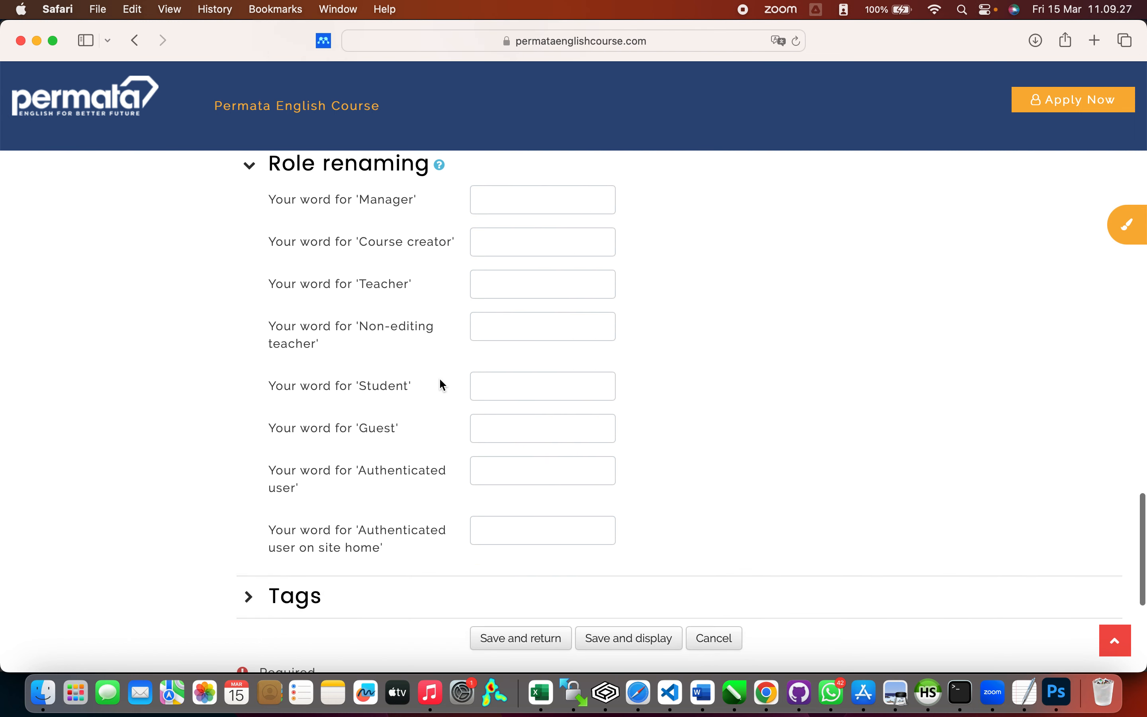
{"action": "left_click", "coordinate": [251, 595]}
{"action": "scroll", "coordinate": [427, 533], "scroll_direction": "down", "scroll_amount": 7}
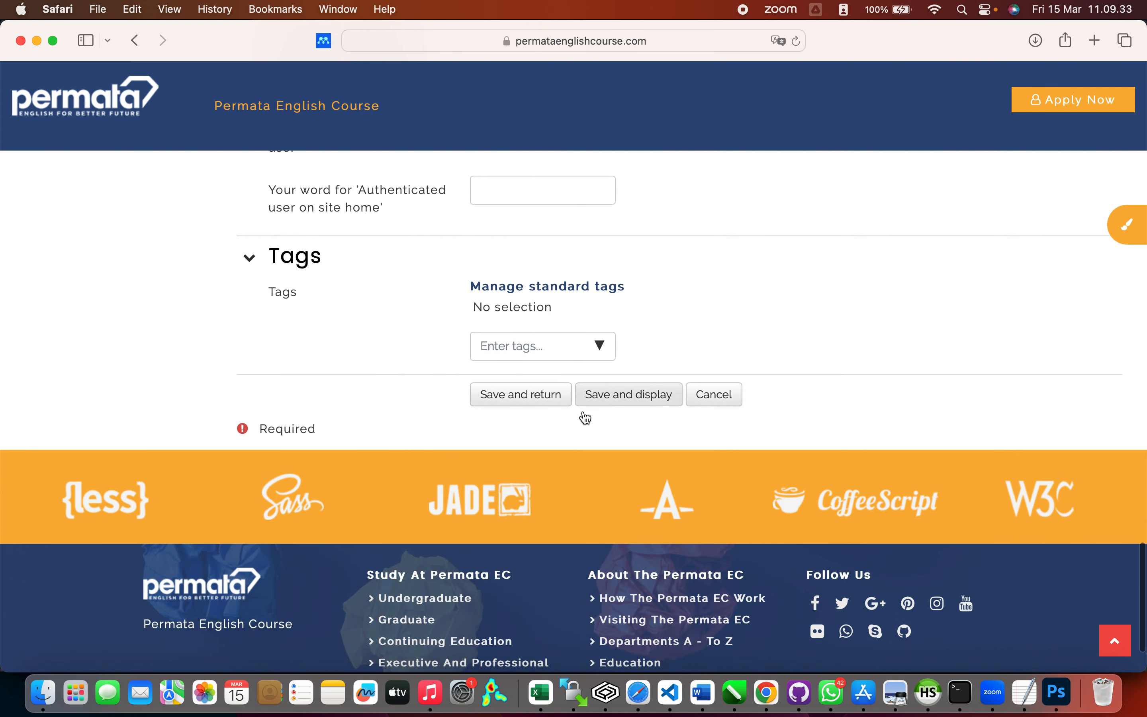
{"action": "left_click", "coordinate": [536, 404]}
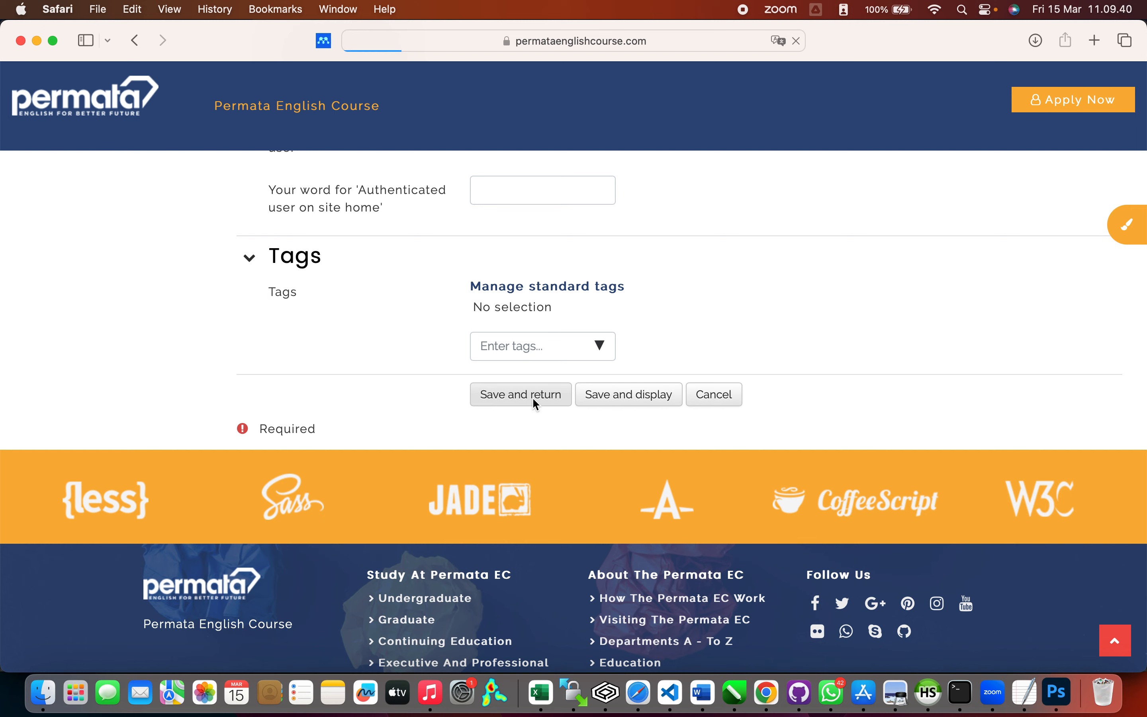
Step: Open the details of TOEFL Course Batch 1 2024 and view its course page
{"action": "scroll", "coordinate": [801, 452], "scroll_direction": "down", "scroll_amount": 10}
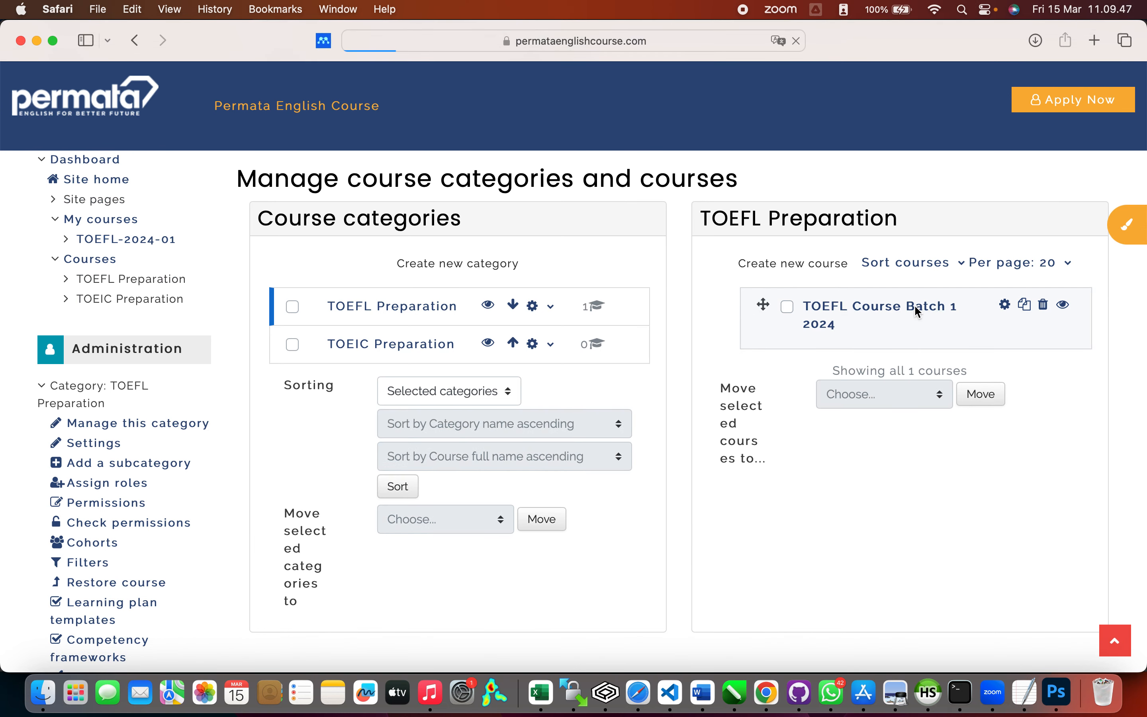
{"action": "left_click", "coordinate": [914, 306]}
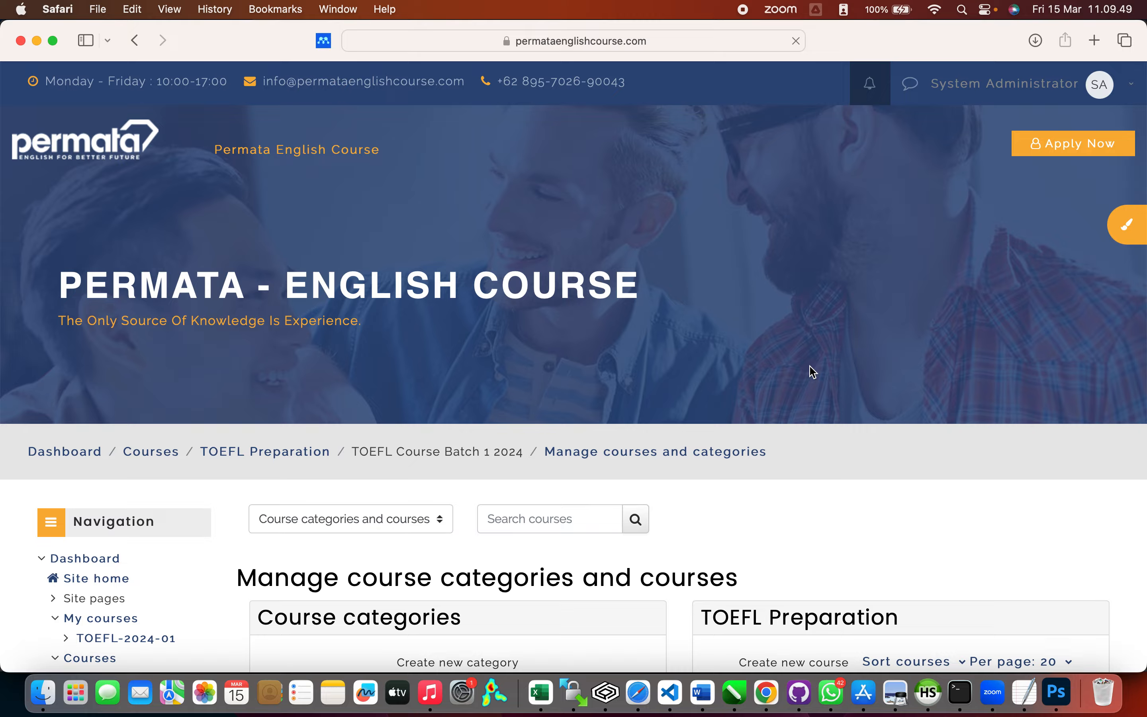
{"action": "scroll", "coordinate": [810, 366], "scroll_direction": "down", "scroll_amount": 15}
{"action": "scroll", "coordinate": [810, 367], "scroll_direction": "down", "scroll_amount": 1}
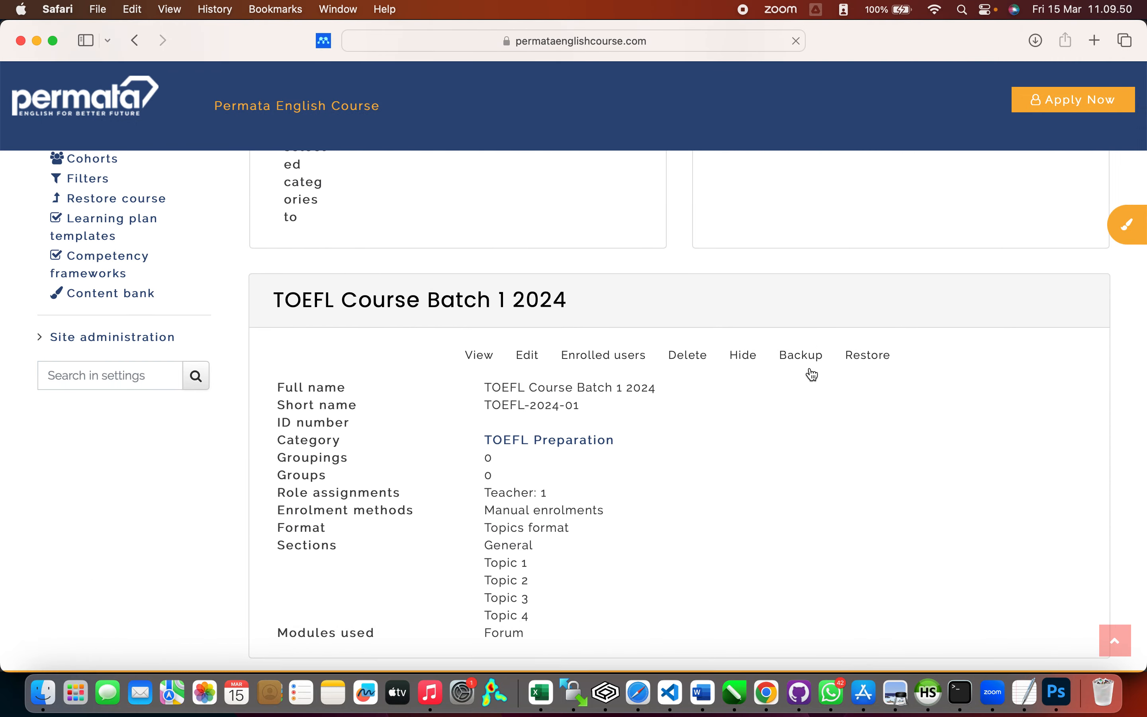
{"action": "scroll", "coordinate": [812, 375], "scroll_direction": "down", "scroll_amount": 3}
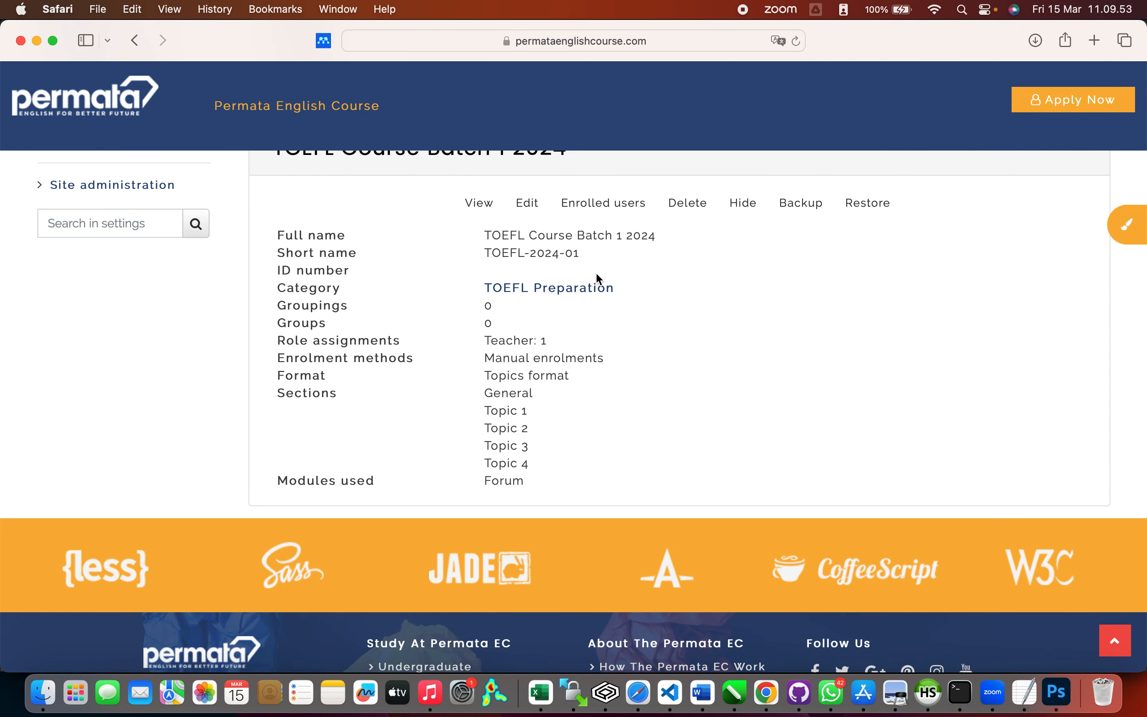
{"action": "left_click", "coordinate": [480, 207]}
{"action": "scroll", "coordinate": [531, 397], "scroll_direction": "down", "scroll_amount": 4}
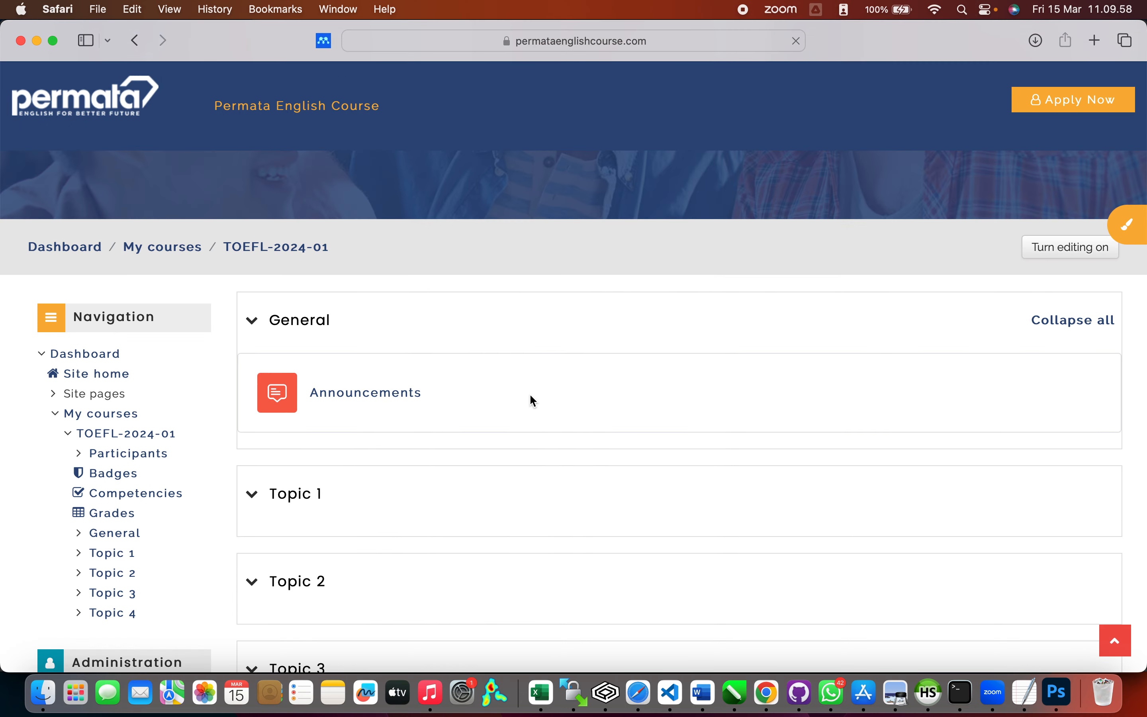
{"action": "scroll", "coordinate": [529, 393], "scroll_direction": "down", "scroll_amount": 2}
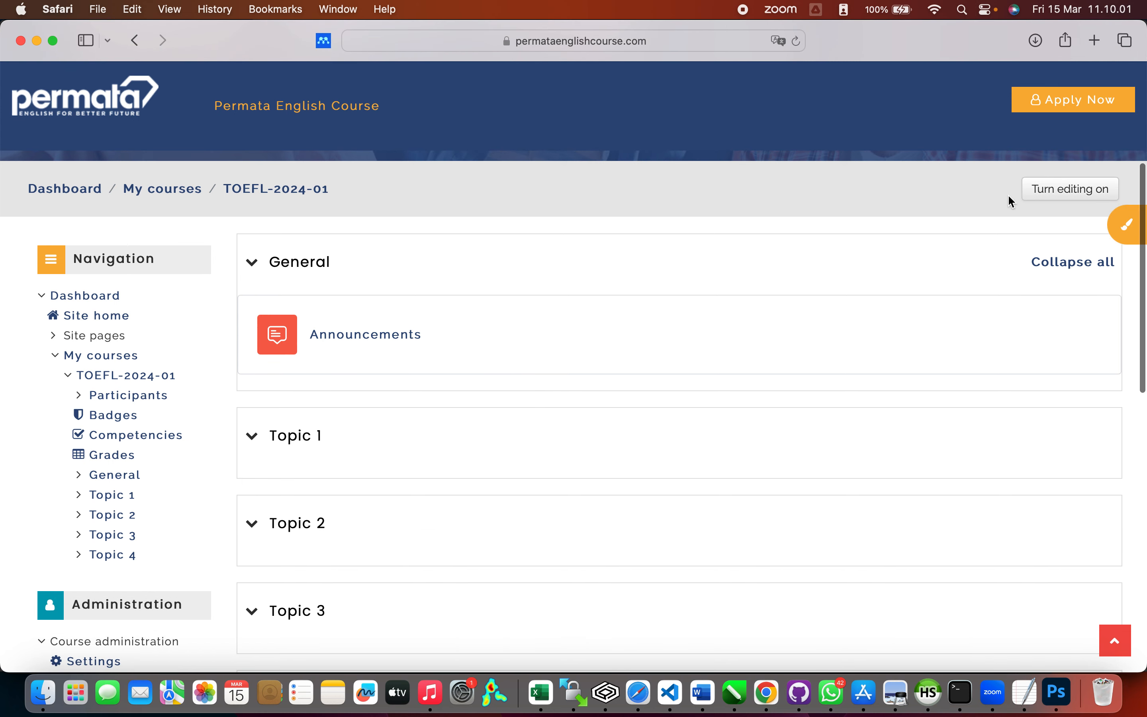
Step: Turn editing on and add a Quiz activity to the General section of TOEFL-2024-01
{"action": "left_click", "coordinate": [1063, 188]}
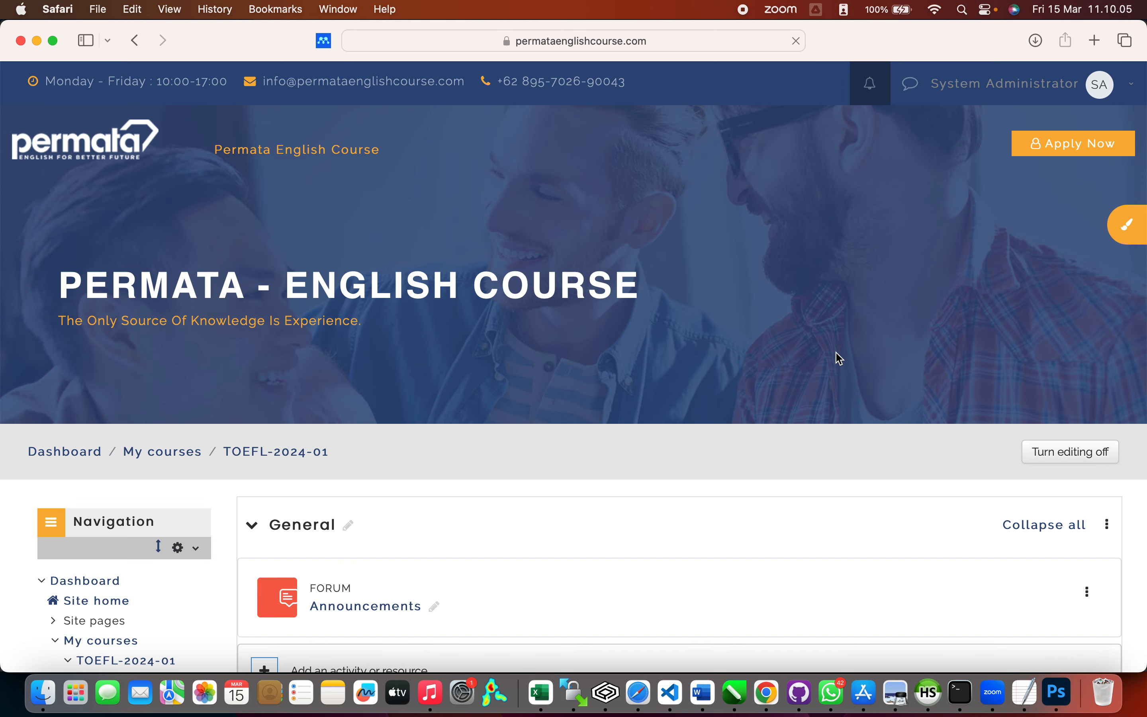
{"action": "scroll", "coordinate": [839, 358], "scroll_direction": "down", "scroll_amount": 8}
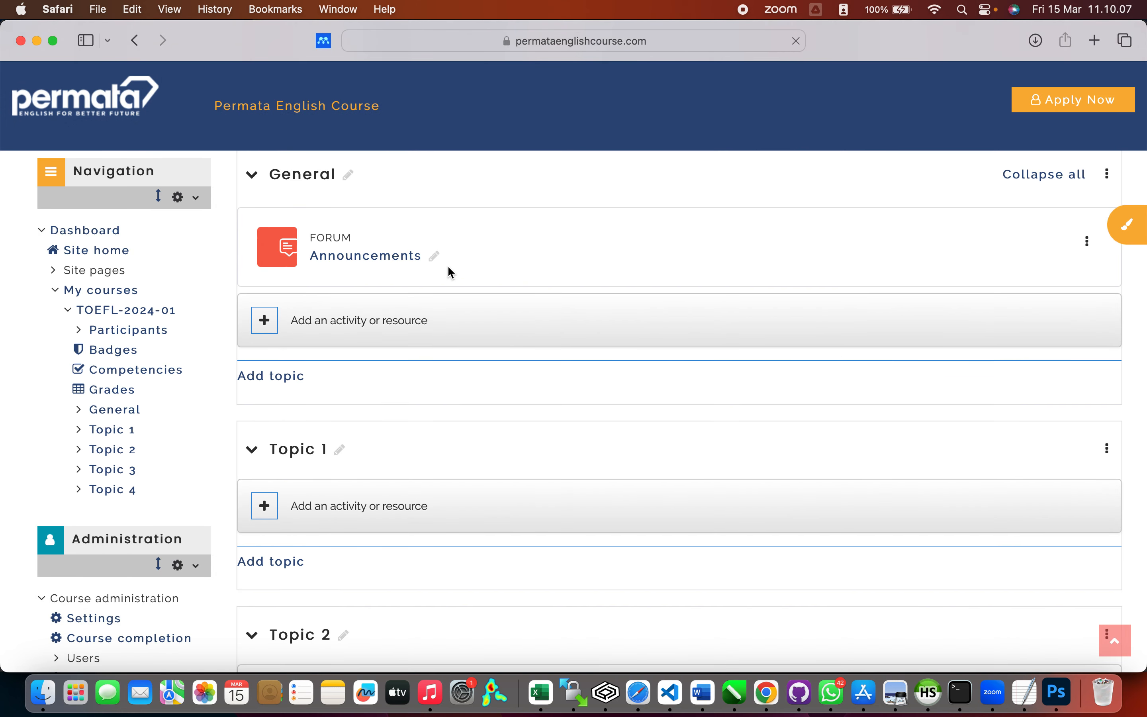
{"action": "scroll", "coordinate": [447, 268], "scroll_direction": "down", "scroll_amount": 1}
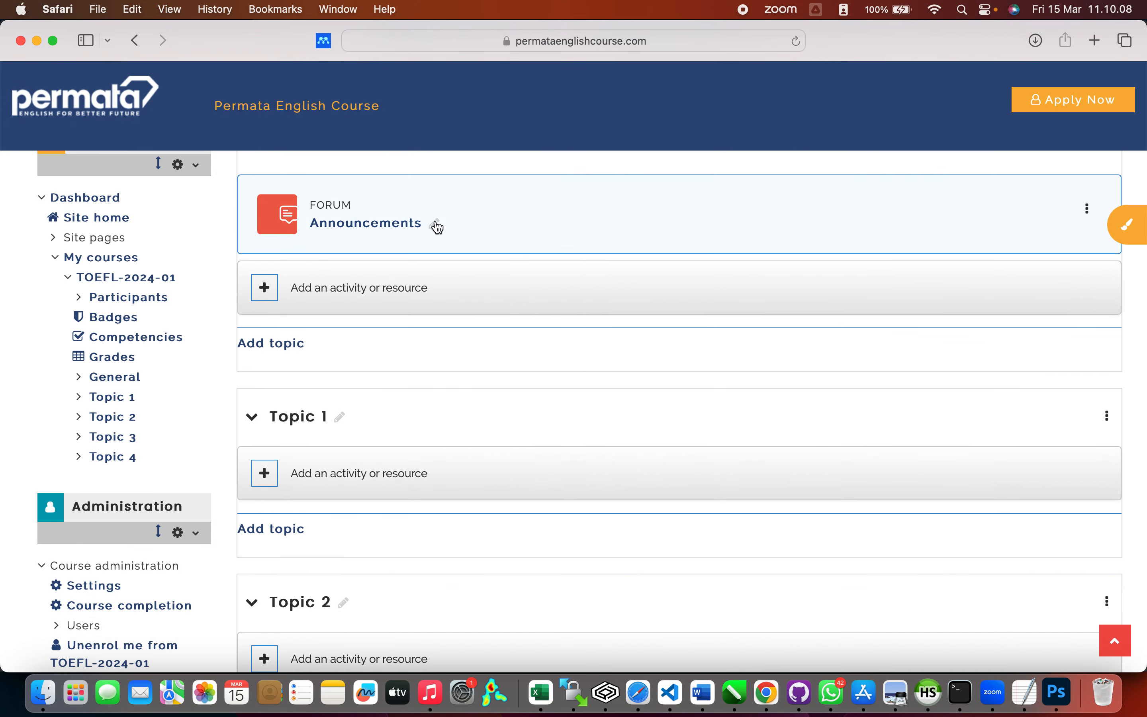
{"action": "left_click", "coordinate": [276, 291]}
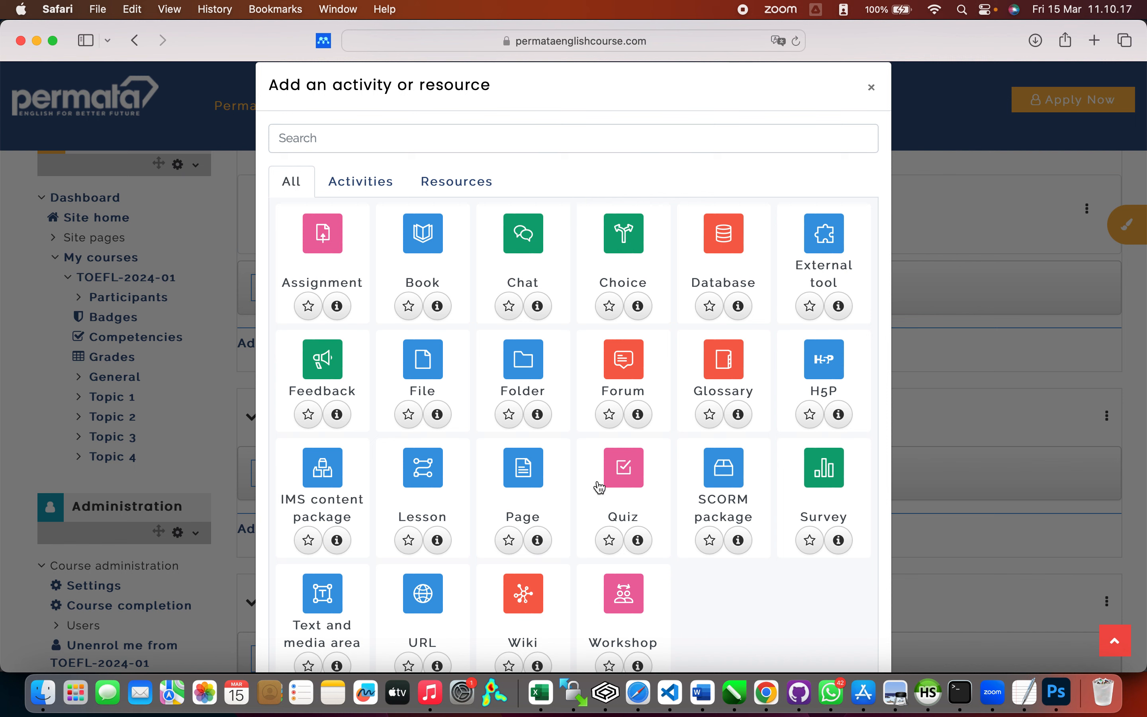
{"action": "left_click", "coordinate": [631, 462]}
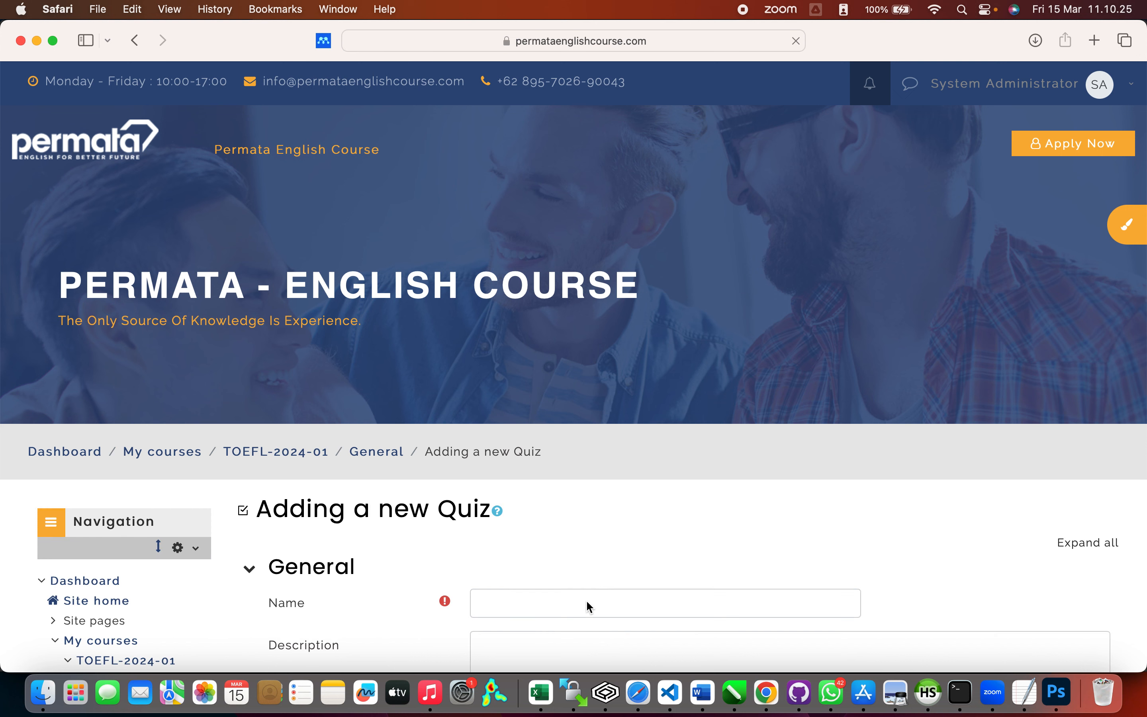
Step: Name the new quiz 'Pretest'
{"action": "left_click", "coordinate": [585, 602]}
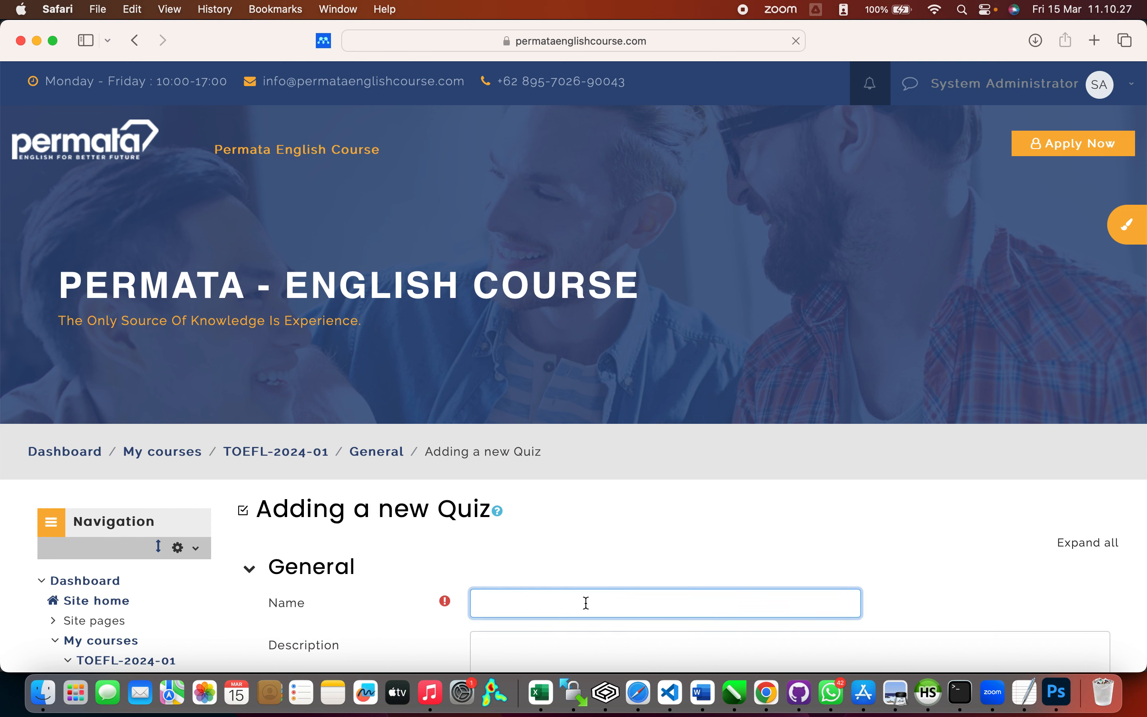
{"action": "type", "text": "Pre"}
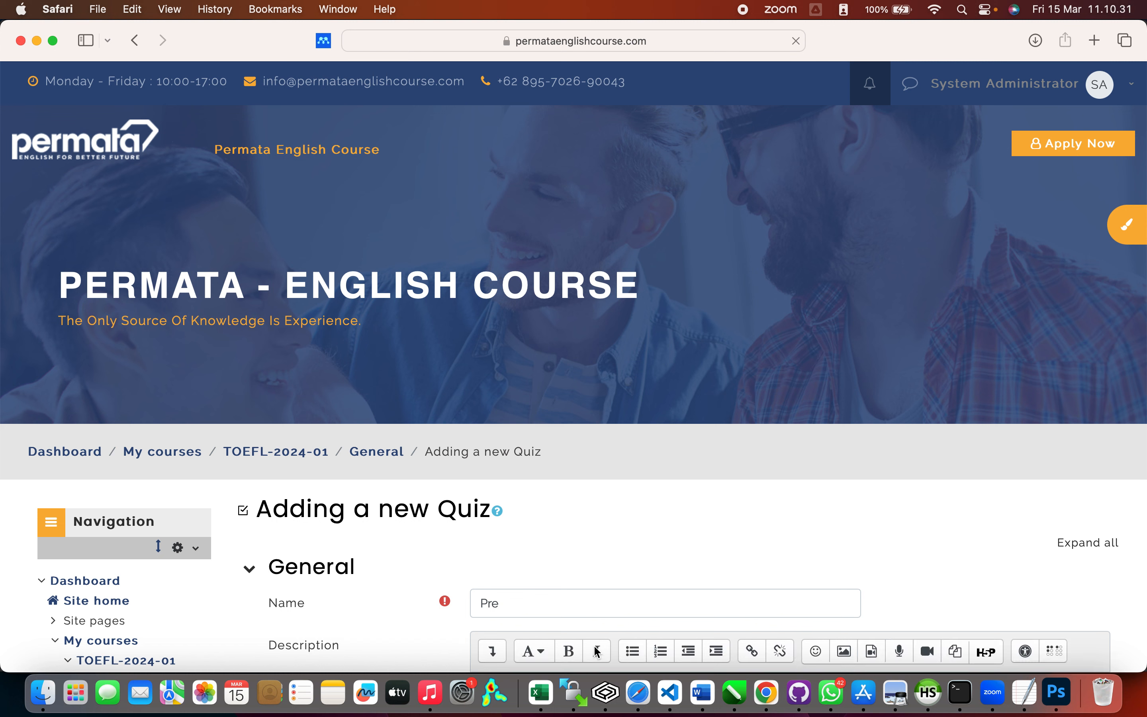
{"action": "left_click", "coordinate": [606, 602]}
{"action": "type", "text": "test"}
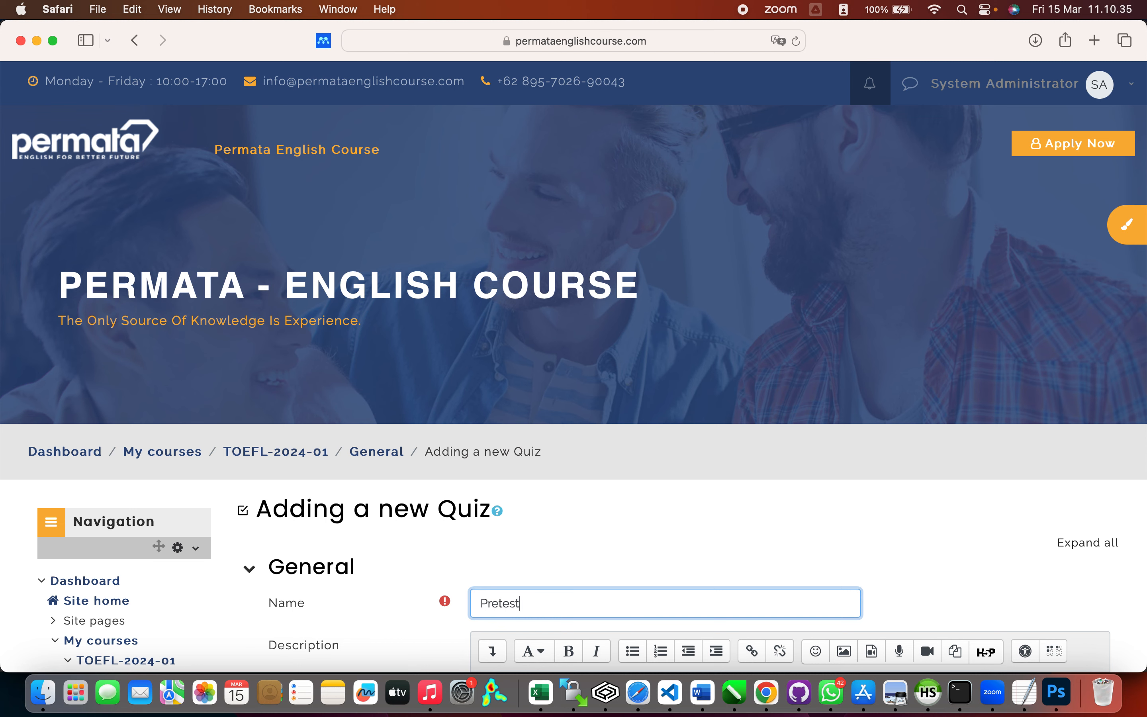
Step: Write a description saying the Pretest has 50 multiple-choice questions in 30 minutes
{"action": "scroll", "coordinate": [606, 602], "scroll_direction": "down", "scroll_amount": 4}
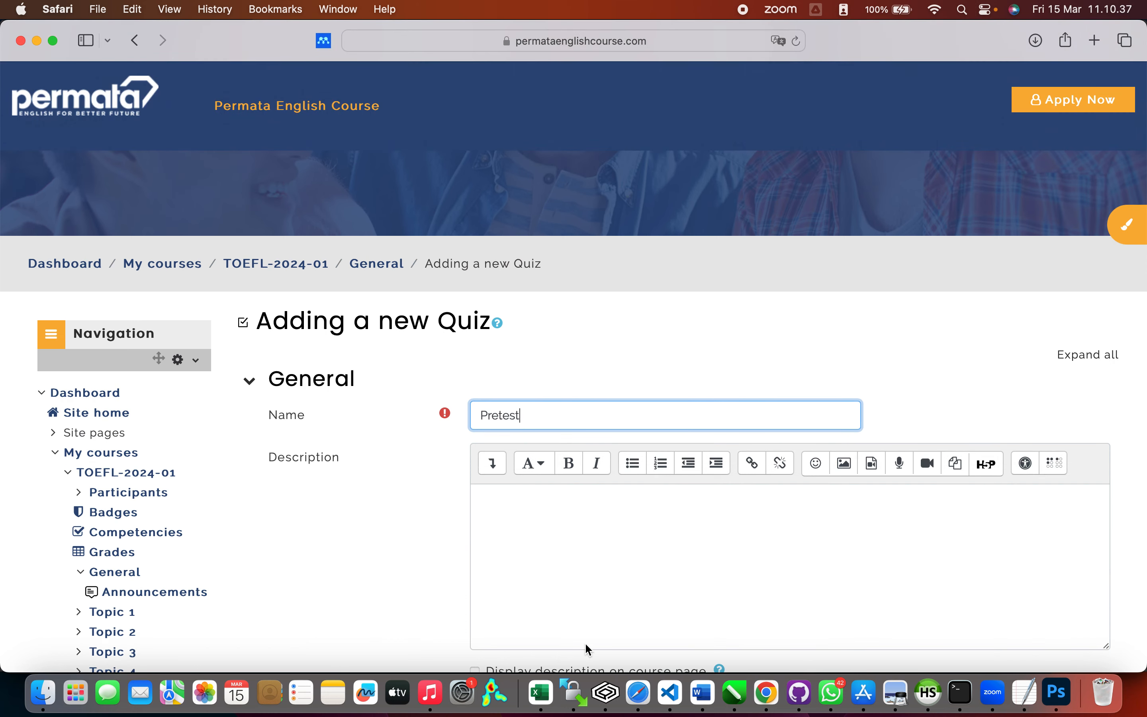
{"action": "left_click", "coordinate": [594, 537]}
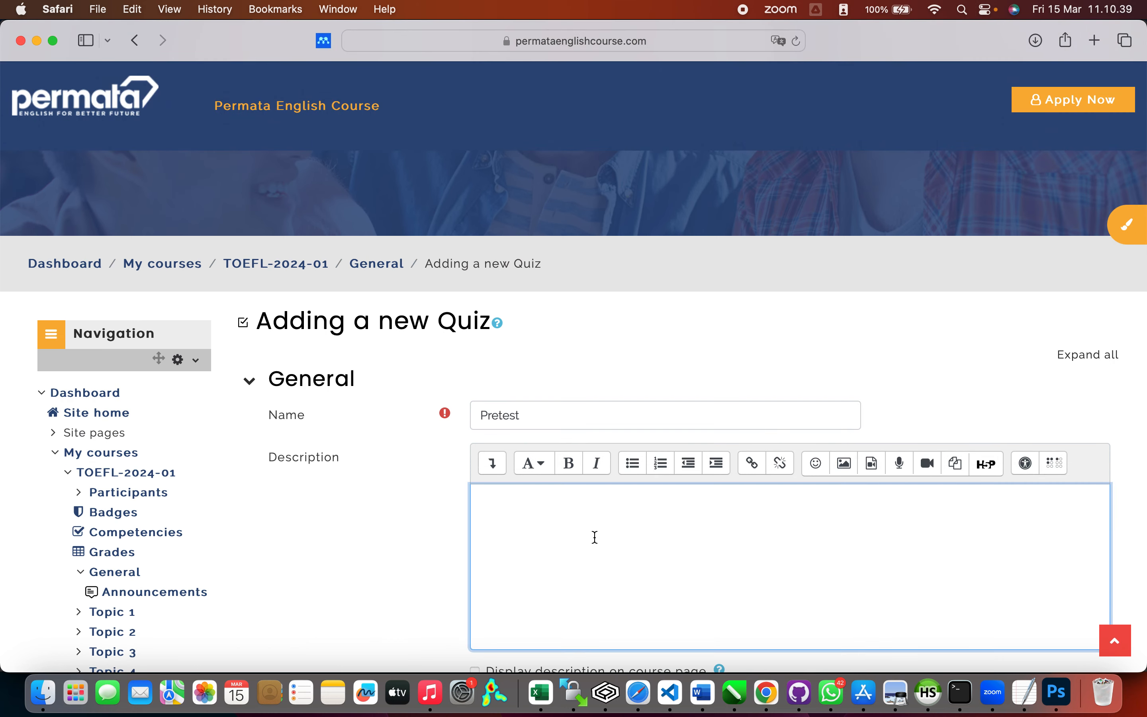
{"action": "scroll", "coordinate": [595, 538], "scroll_direction": "down", "scroll_amount": 2}
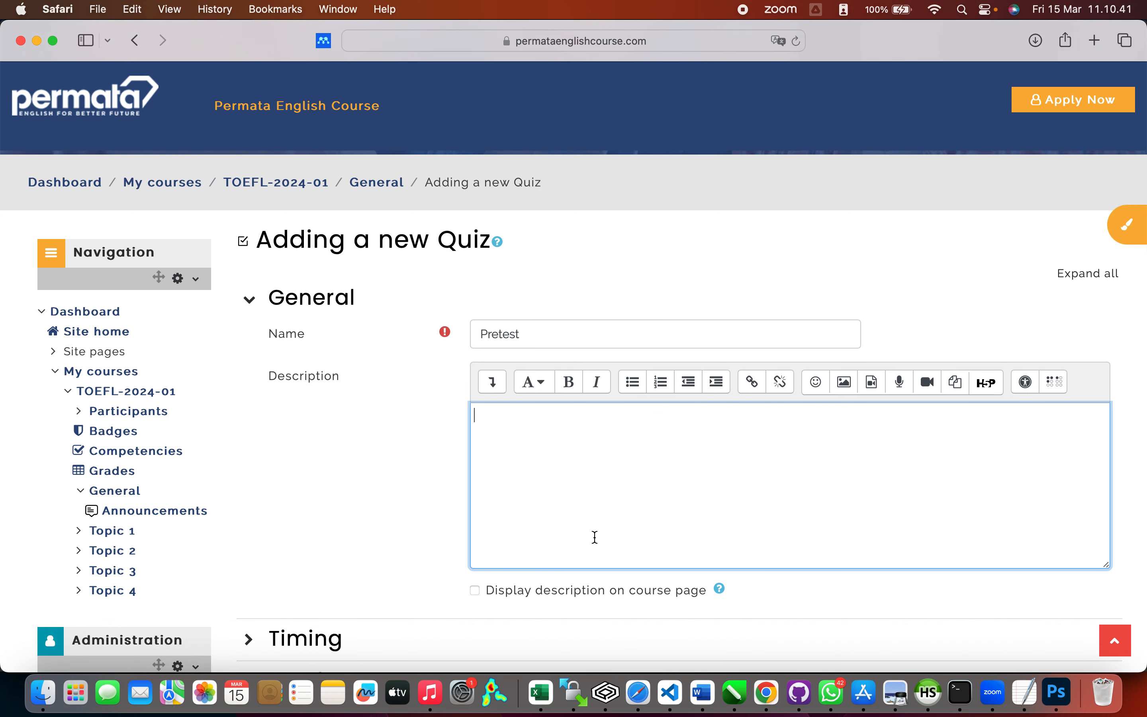
{"action": "type", "text": "Pada Pretest ini Anda akan "}
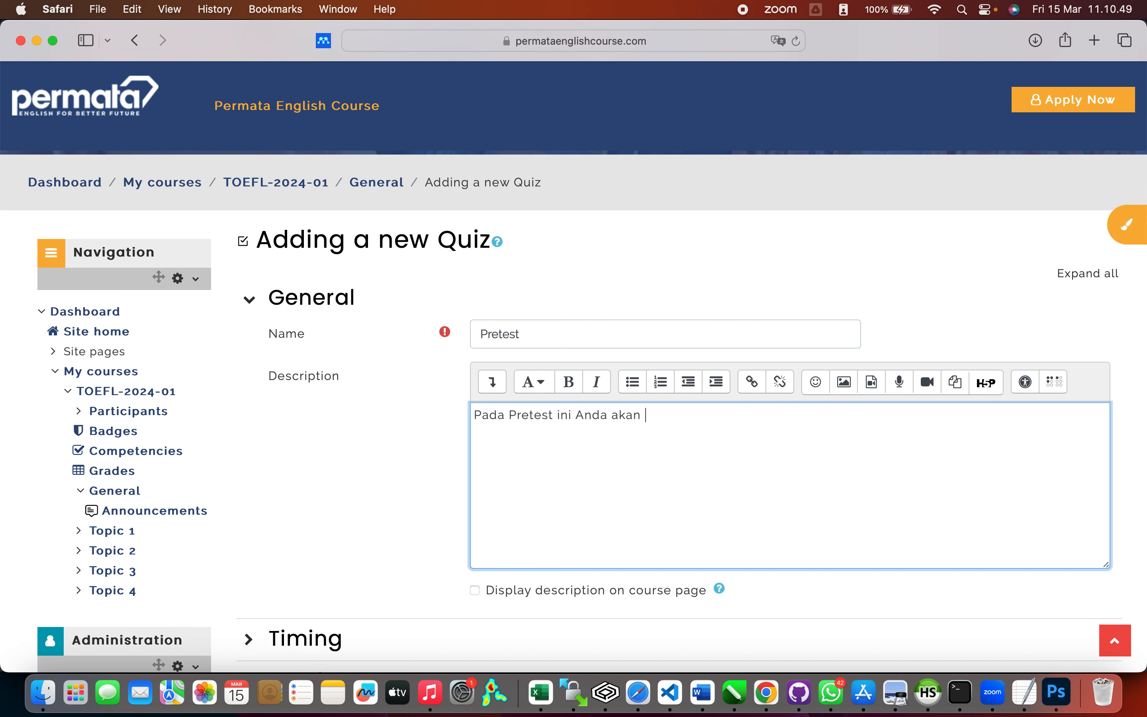
{"action": "type", "text": "diminta untuk mengerjakan sia"}
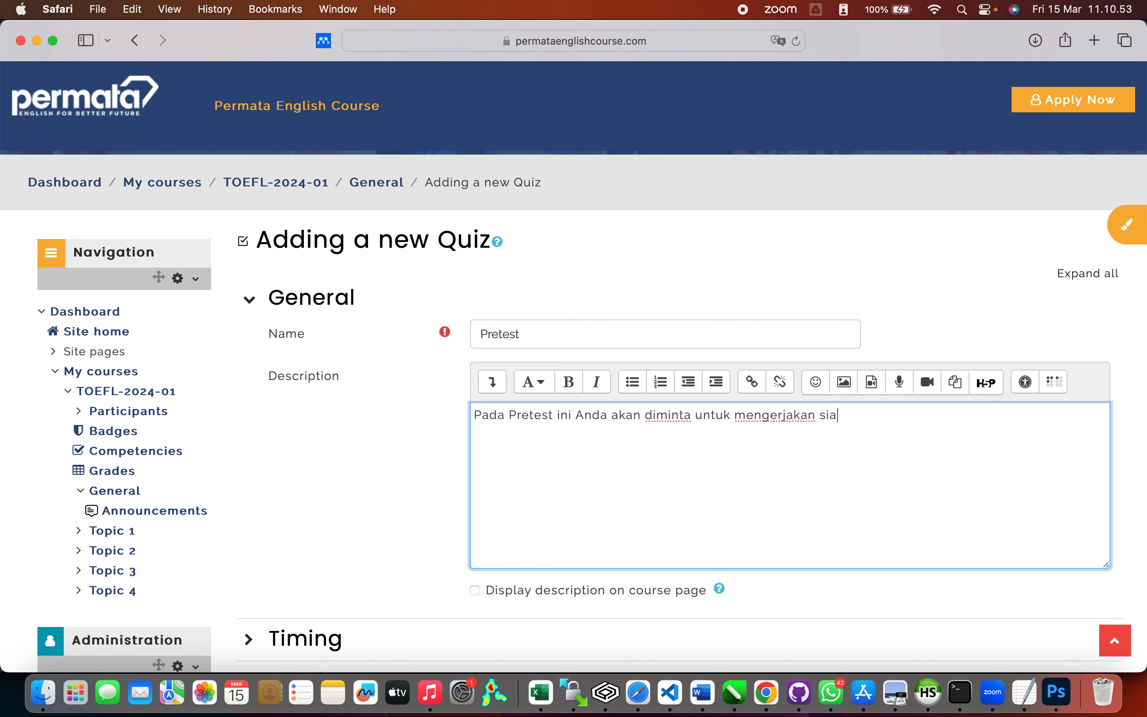
{"action": "key", "text": "BackSpace"}
{"action": "key", "text": "BackSpace"}
{"action": "type", "text": "oal pilihan gand"}
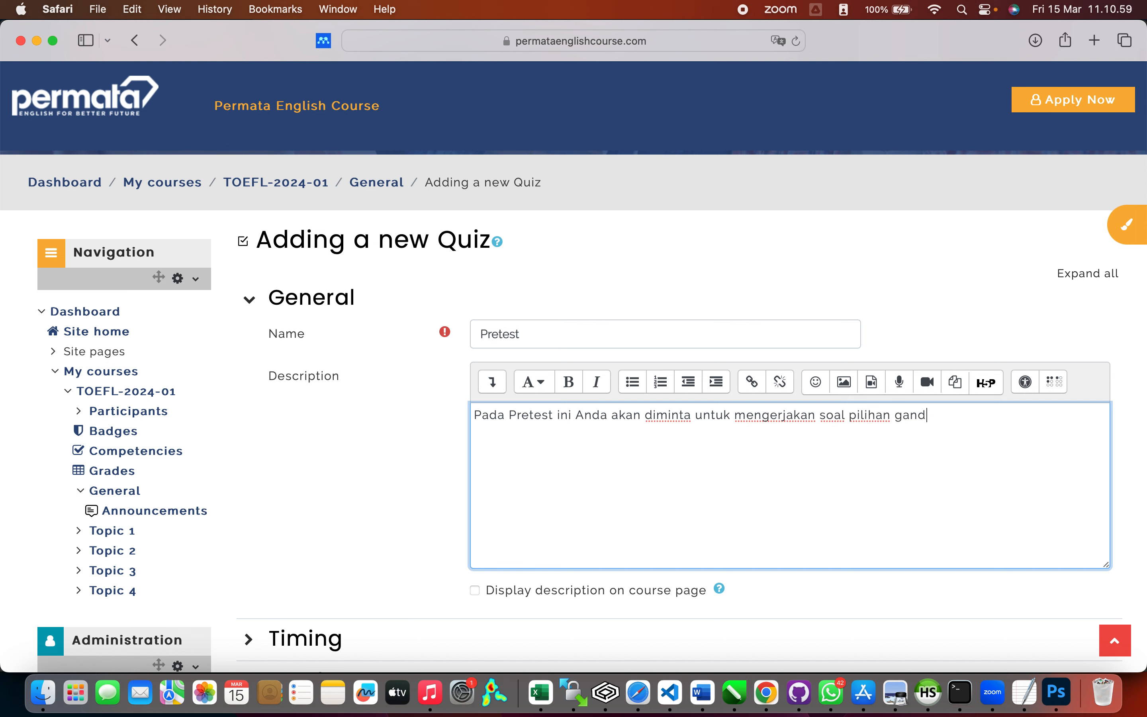
{"action": "type", "text": "a sejumlah "}
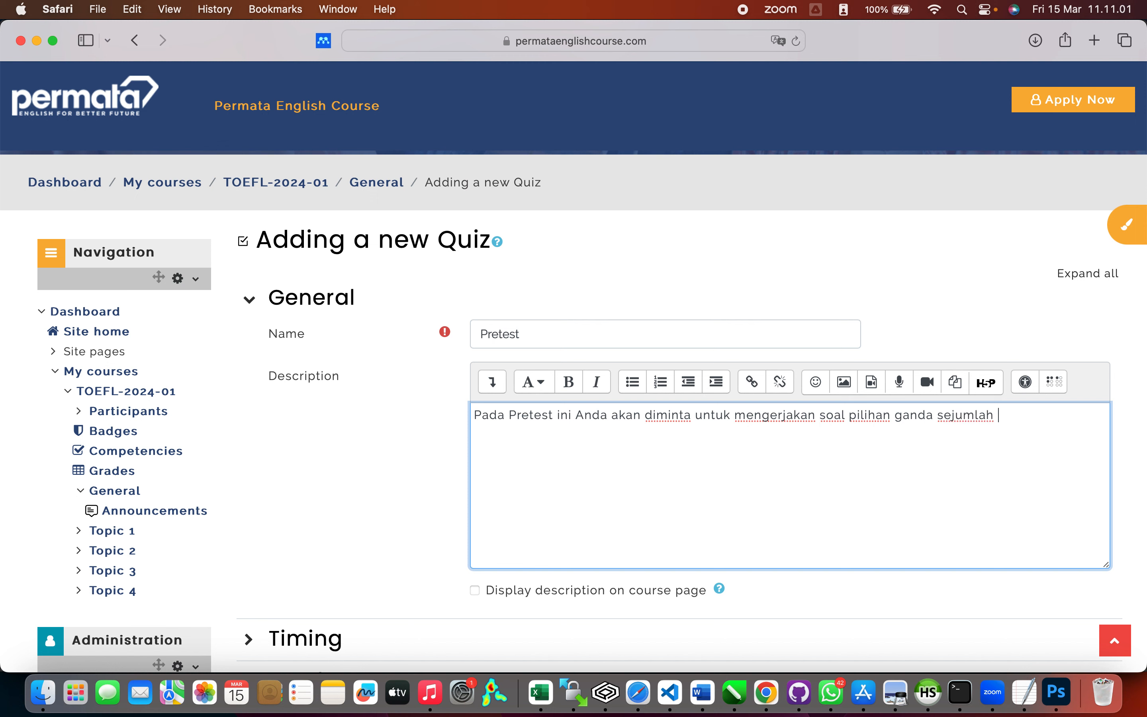
{"action": "type", "text": "50 butir dalam waktu "}
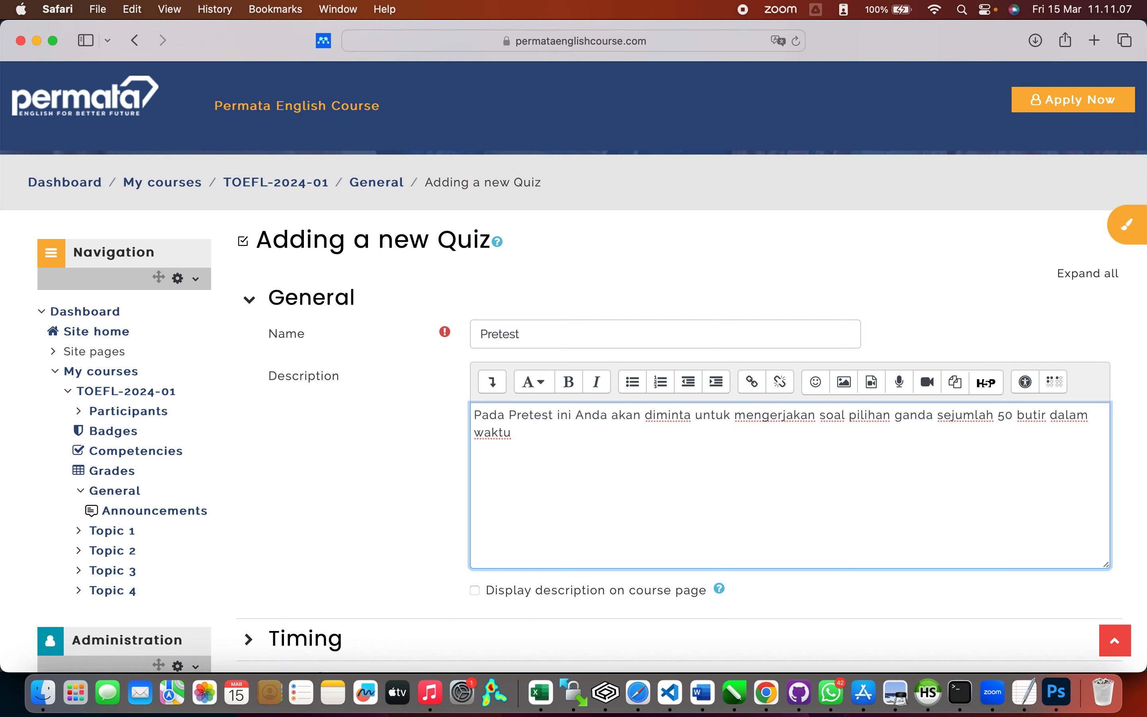
{"action": "type", "text": "30 menit"}
{"action": "scroll", "coordinate": [421, 533], "scroll_direction": "down", "scroll_amount": 3}
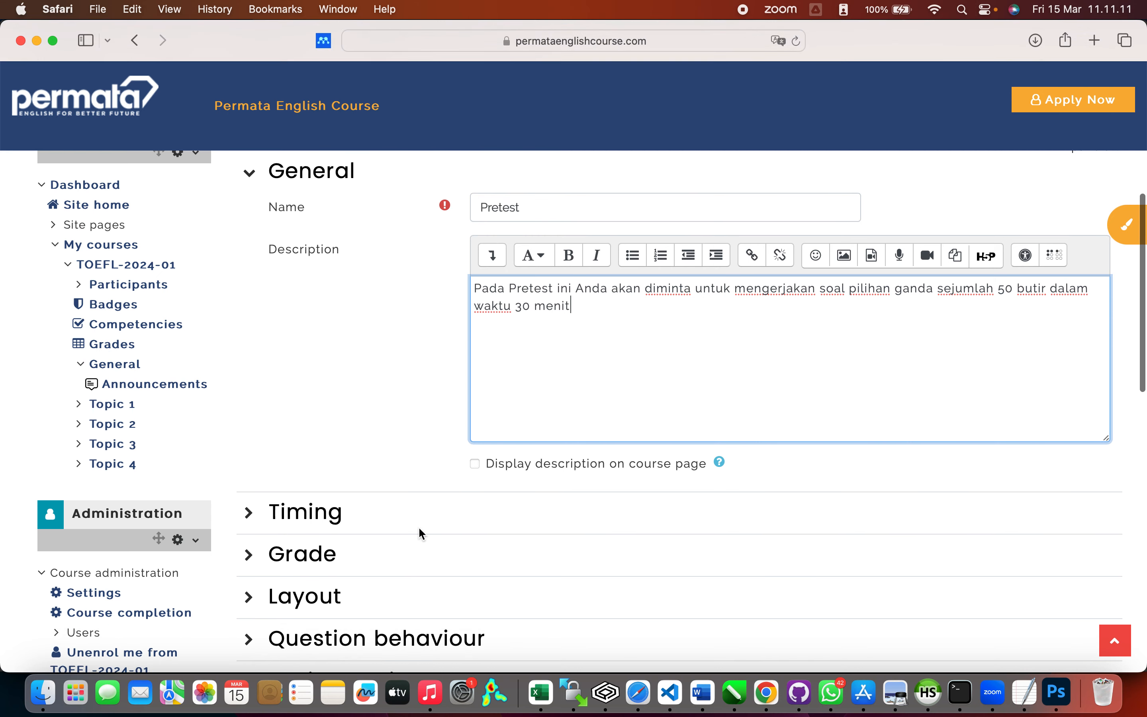
Step: Show the description on the course page and enable a 30-minute time limit
{"action": "left_click", "coordinate": [475, 463]}
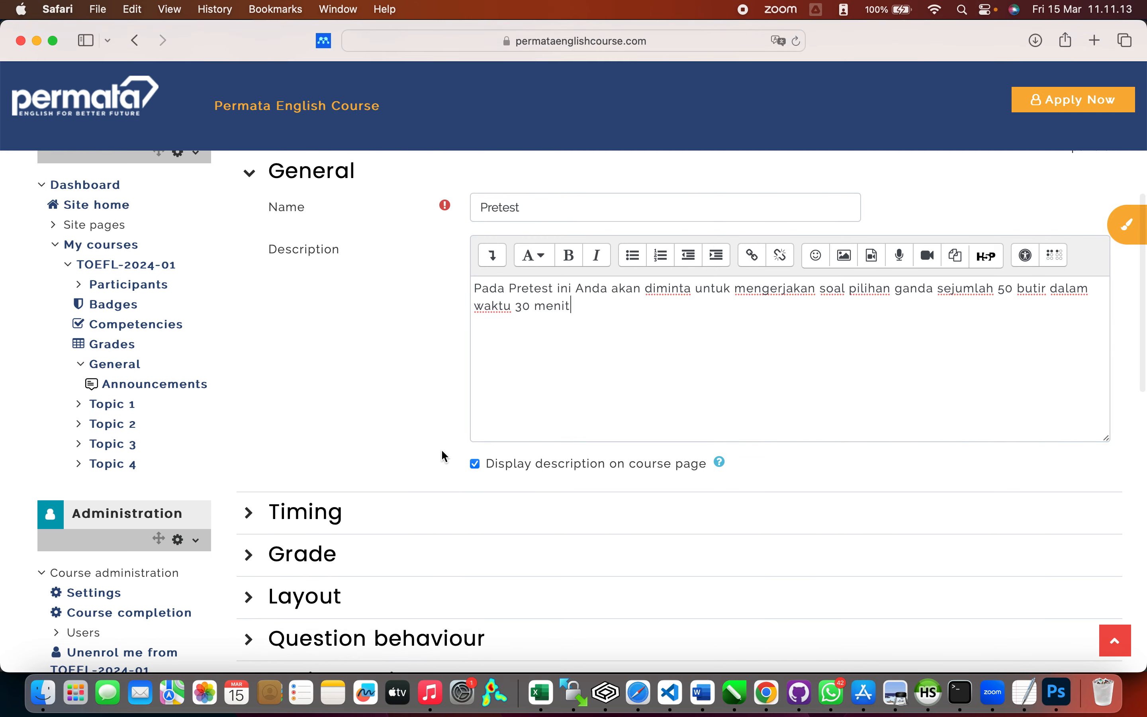
{"action": "scroll", "coordinate": [400, 425], "scroll_direction": "down", "scroll_amount": 3}
{"action": "left_click", "coordinate": [252, 399]}
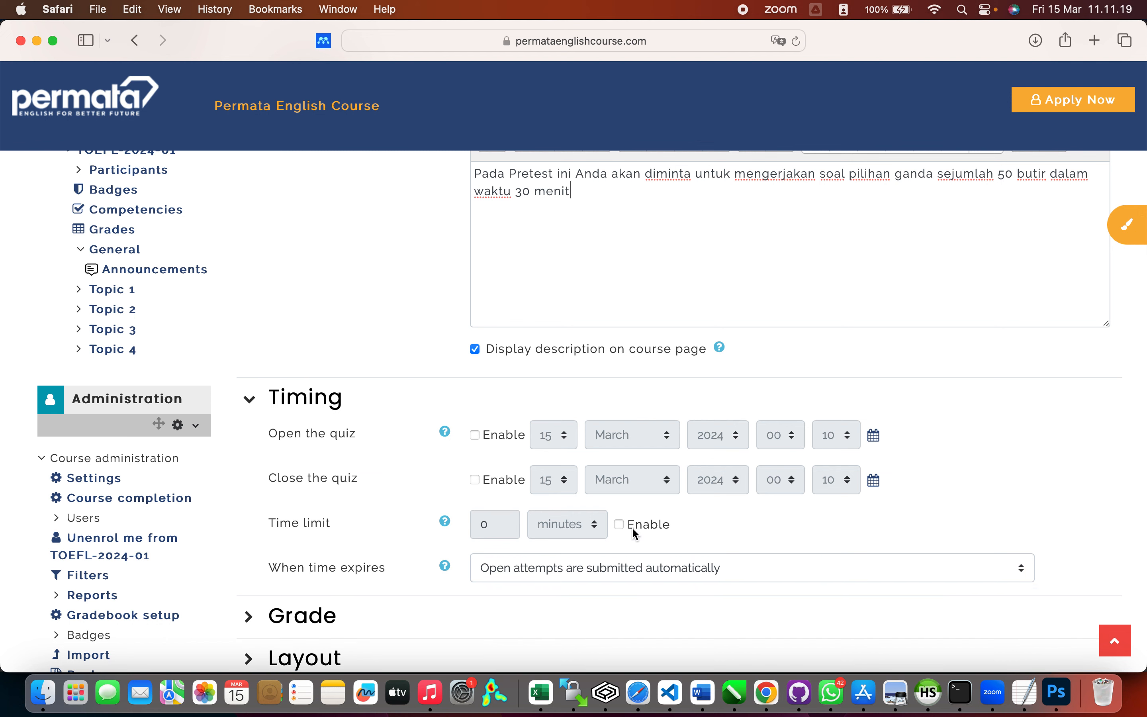
{"action": "left_click", "coordinate": [620, 523]}
{"action": "left_click", "coordinate": [479, 525]}
{"action": "type", "text": "1"}
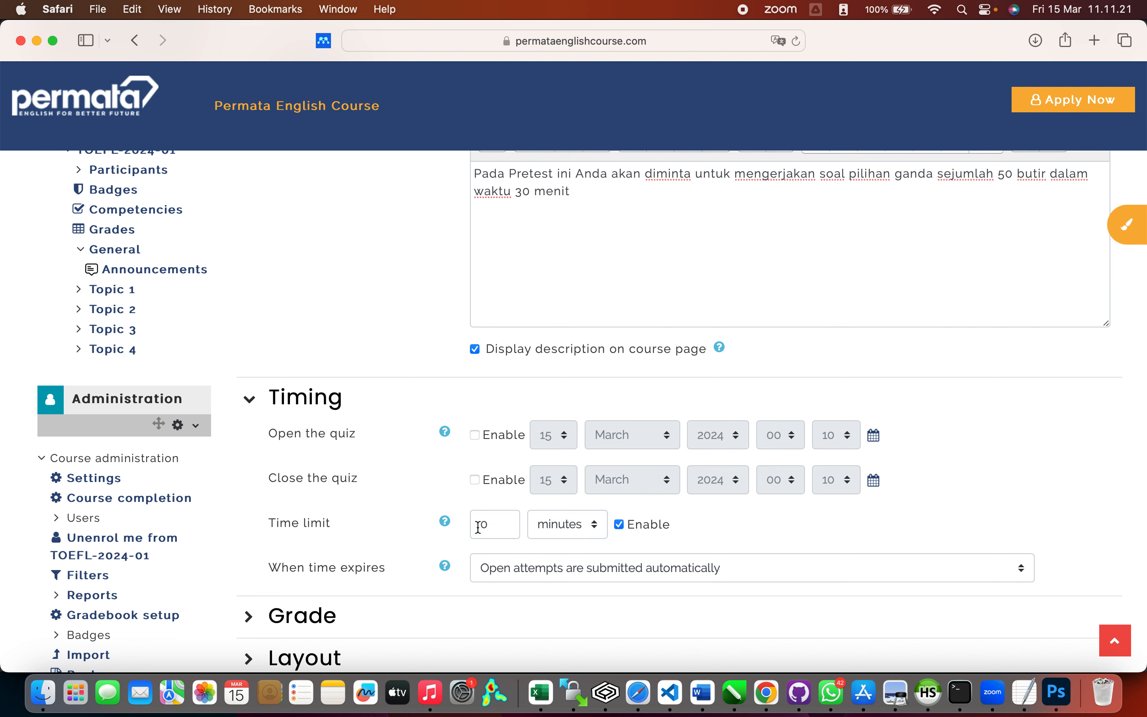
{"action": "type", "text": "3"}
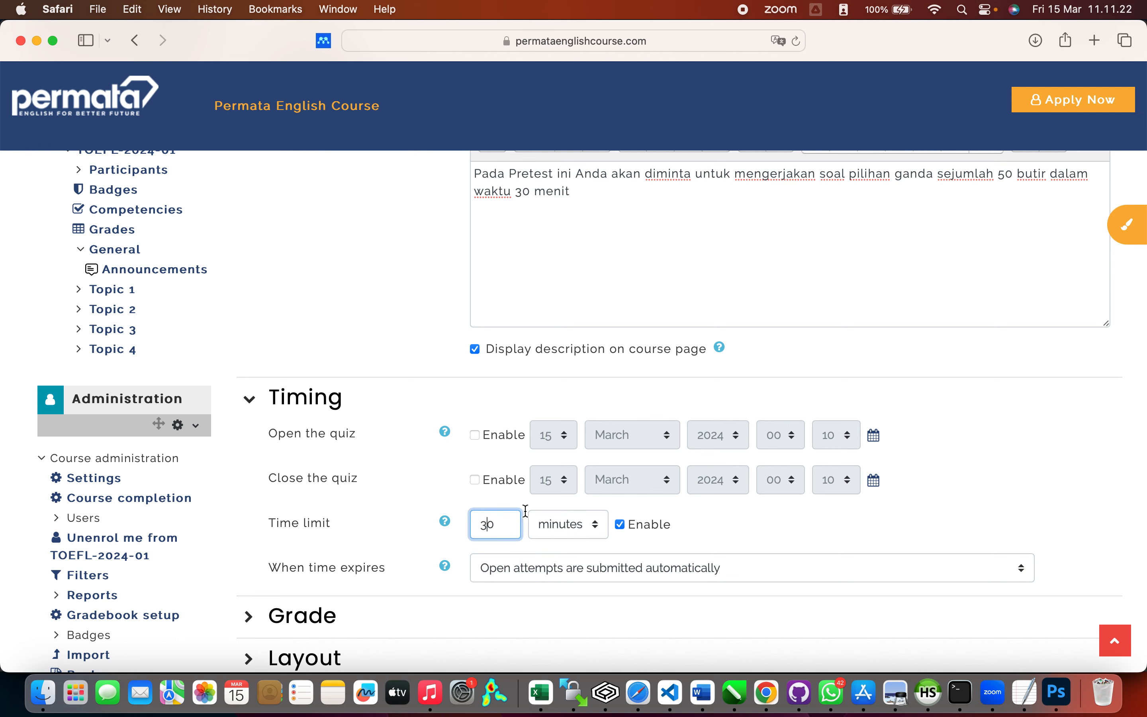
{"action": "left_click", "coordinate": [728, 518]}
{"action": "scroll", "coordinate": [728, 518], "scroll_direction": "down", "scroll_amount": 5}
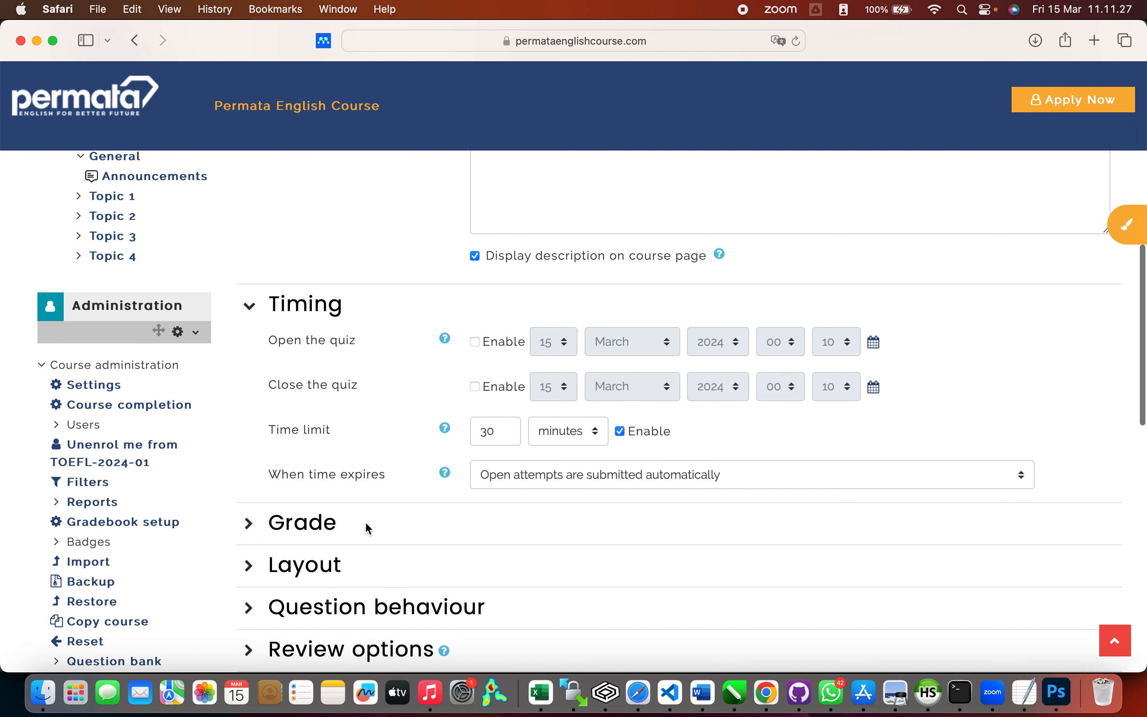
{"action": "scroll", "coordinate": [366, 523], "scroll_direction": "down", "scroll_amount": 5}
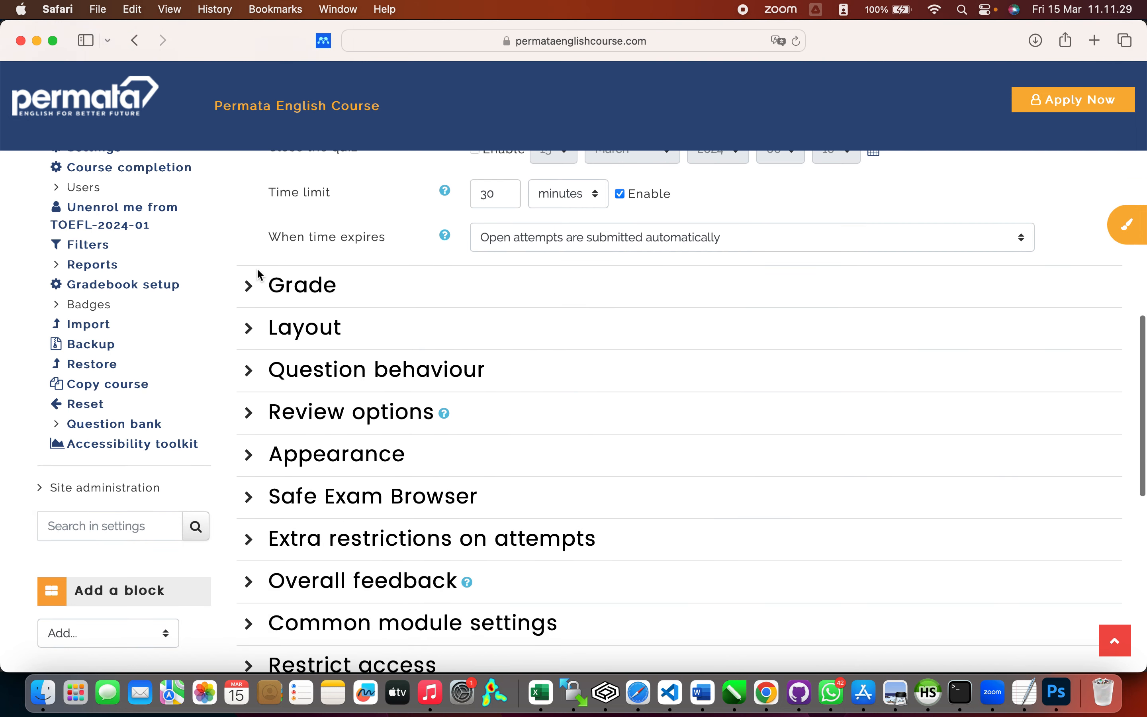
{"action": "scroll", "coordinate": [256, 274], "scroll_direction": "up", "scroll_amount": 2}
{"action": "left_click", "coordinate": [249, 316]}
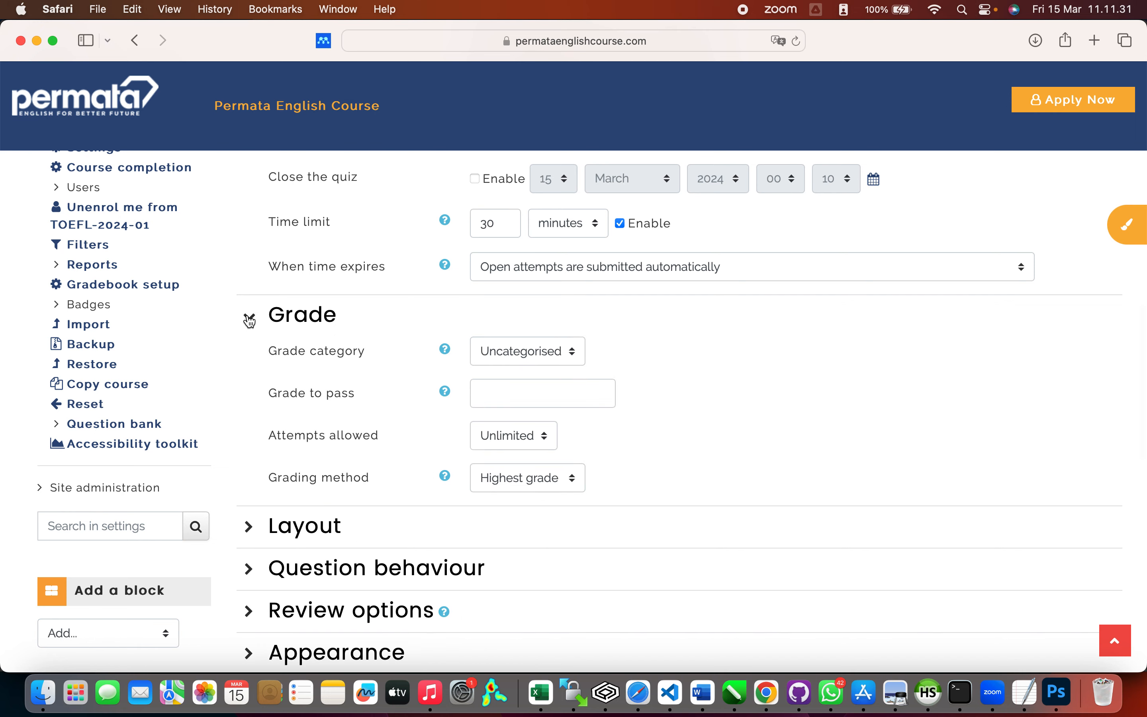
{"action": "left_click", "coordinate": [249, 316]}
Step: Set completion tracking to 'complete when conditions are met', requiring a minimum number of attempts
{"action": "scroll", "coordinate": [358, 376], "scroll_direction": "down", "scroll_amount": 5}
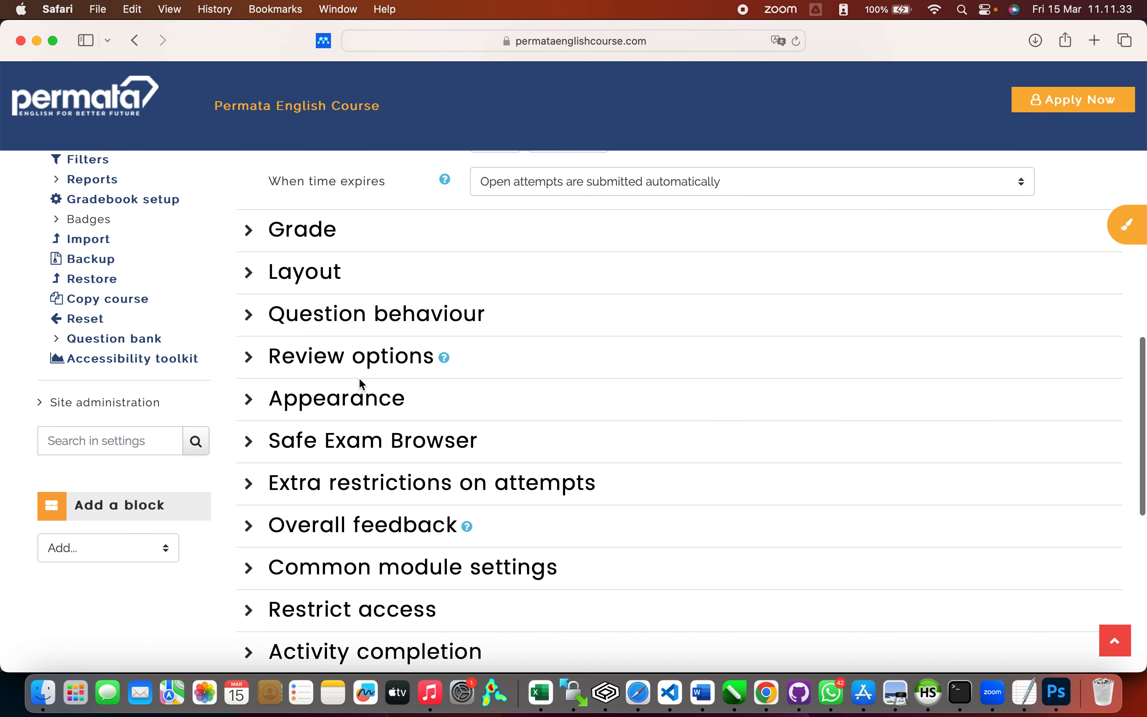
{"action": "scroll", "coordinate": [360, 384], "scroll_direction": "down", "scroll_amount": 3}
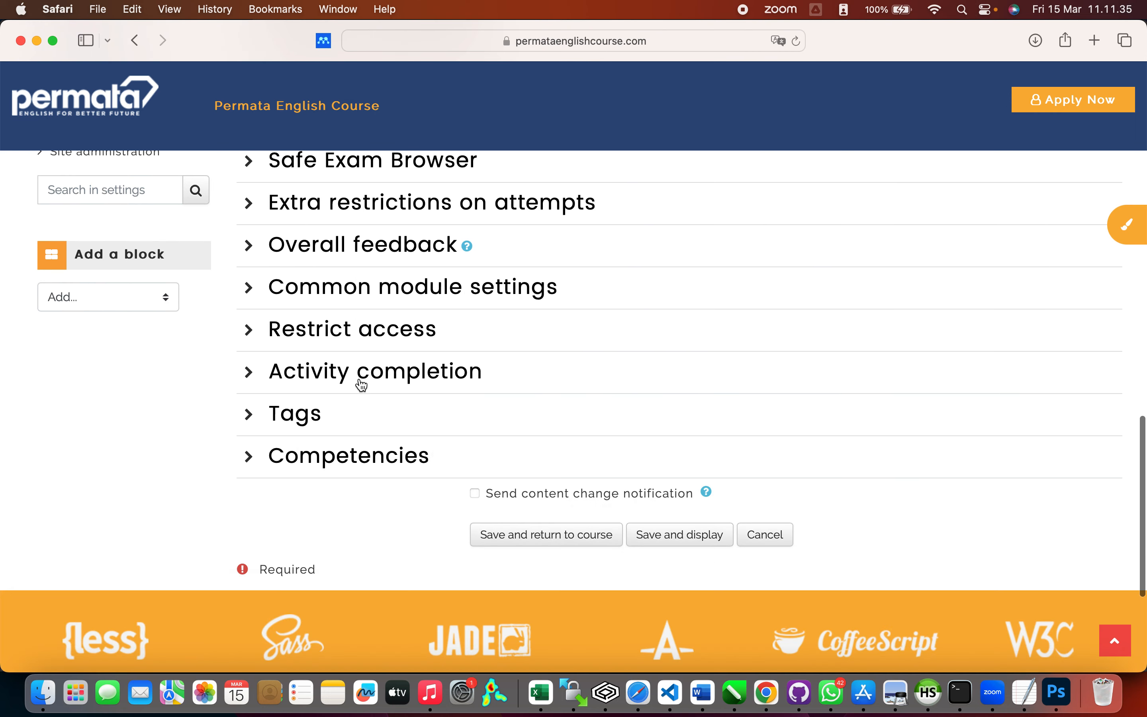
{"action": "left_click", "coordinate": [250, 373]}
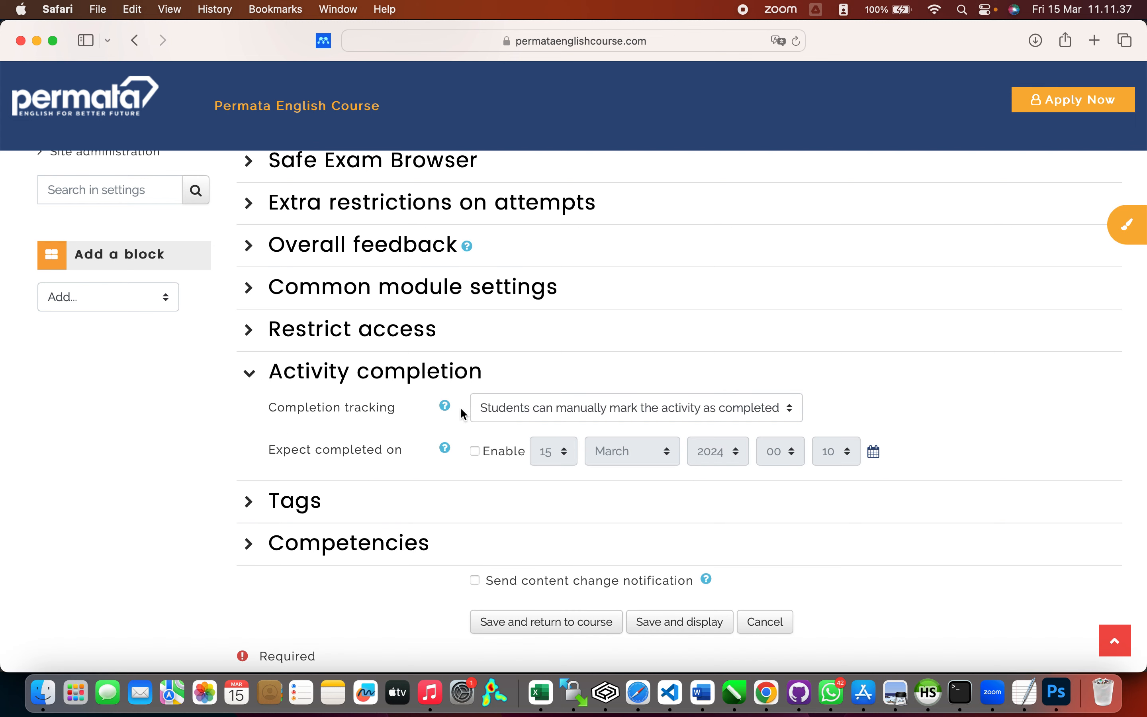
{"action": "left_click", "coordinate": [559, 412]}
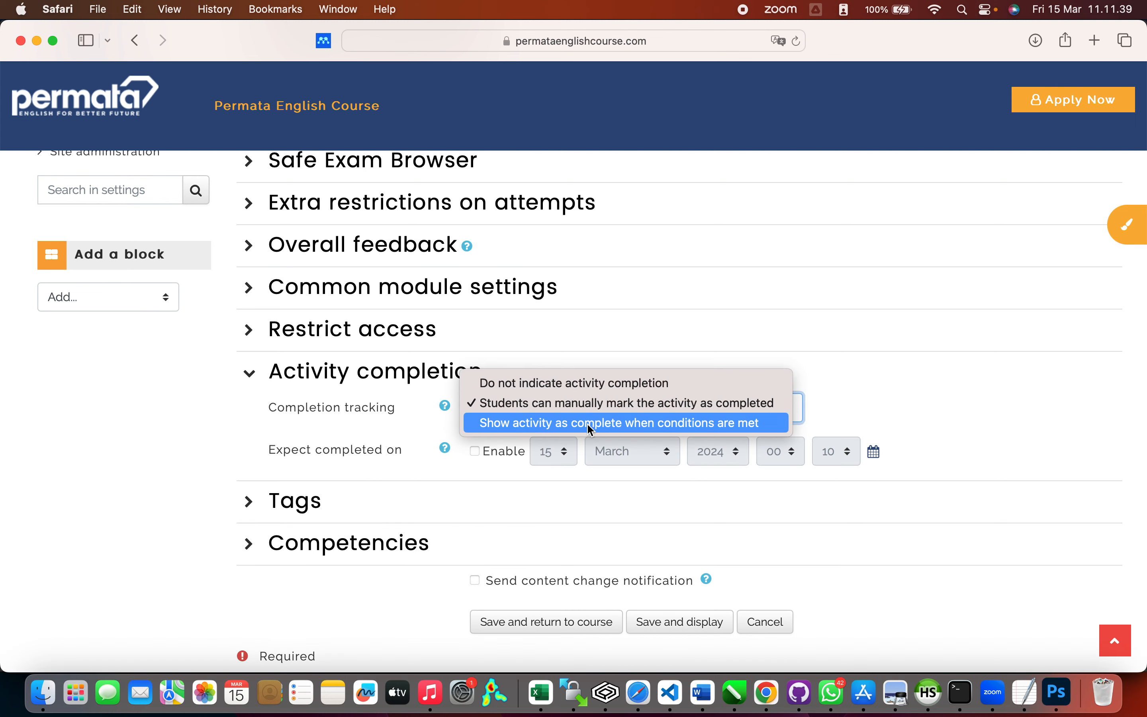
{"action": "left_click", "coordinate": [589, 428]}
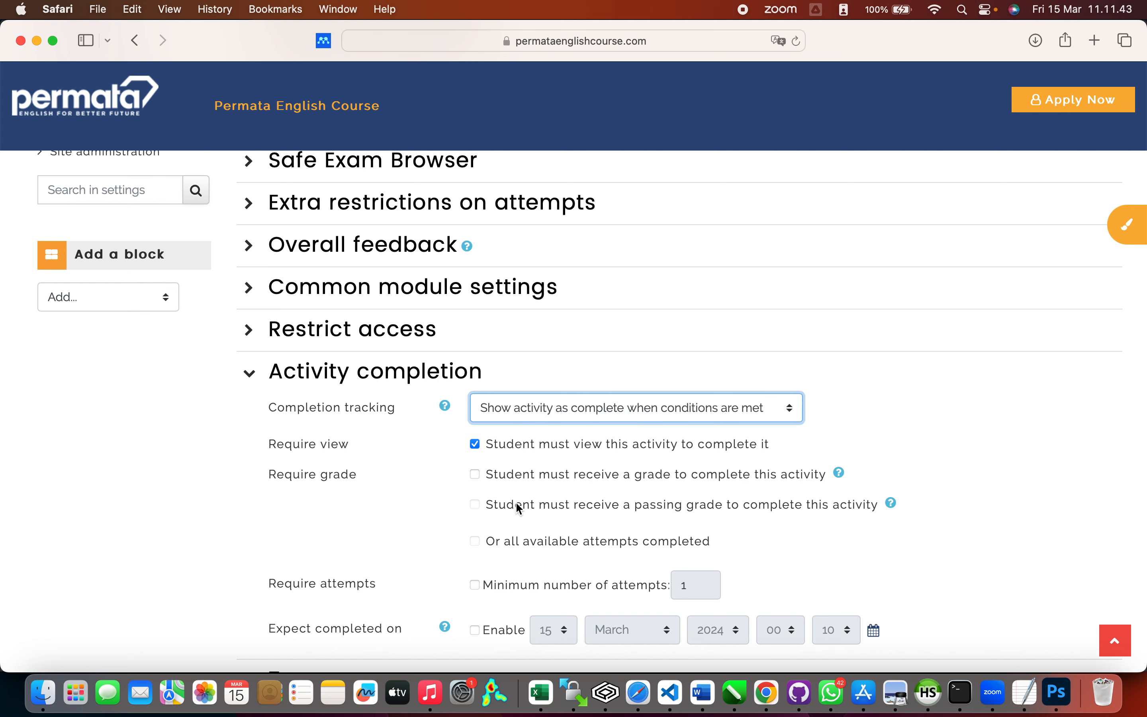
{"action": "scroll", "coordinate": [545, 515], "scroll_direction": "down", "scroll_amount": 3}
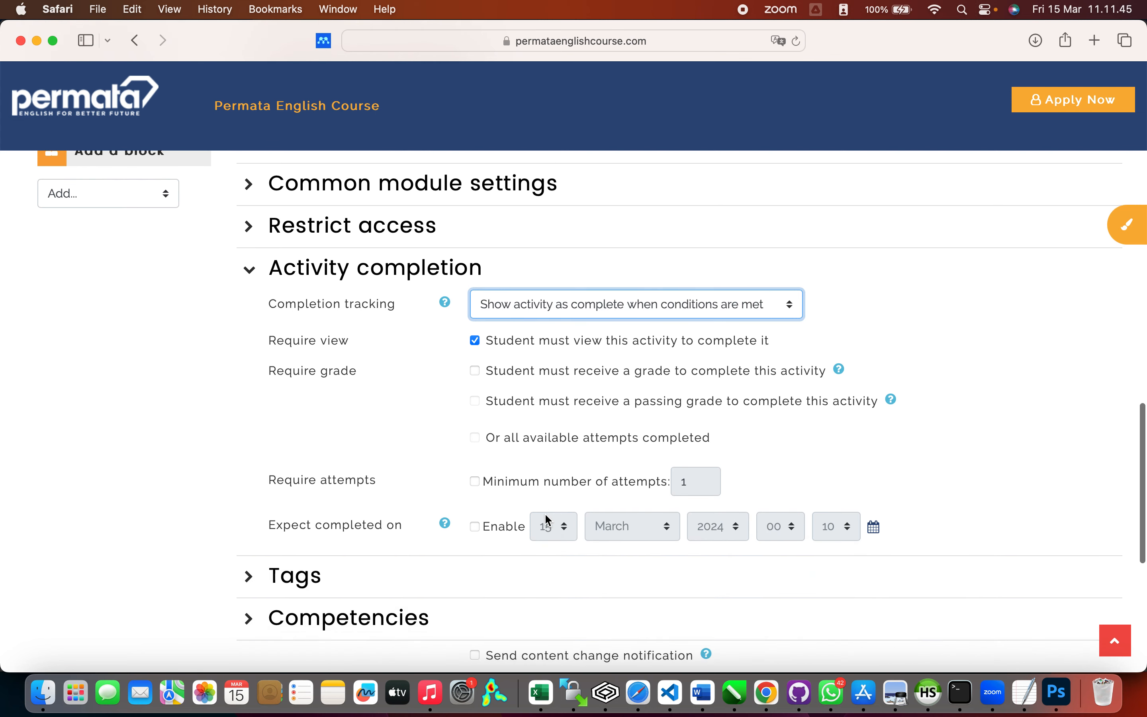
{"action": "left_click", "coordinate": [474, 481]}
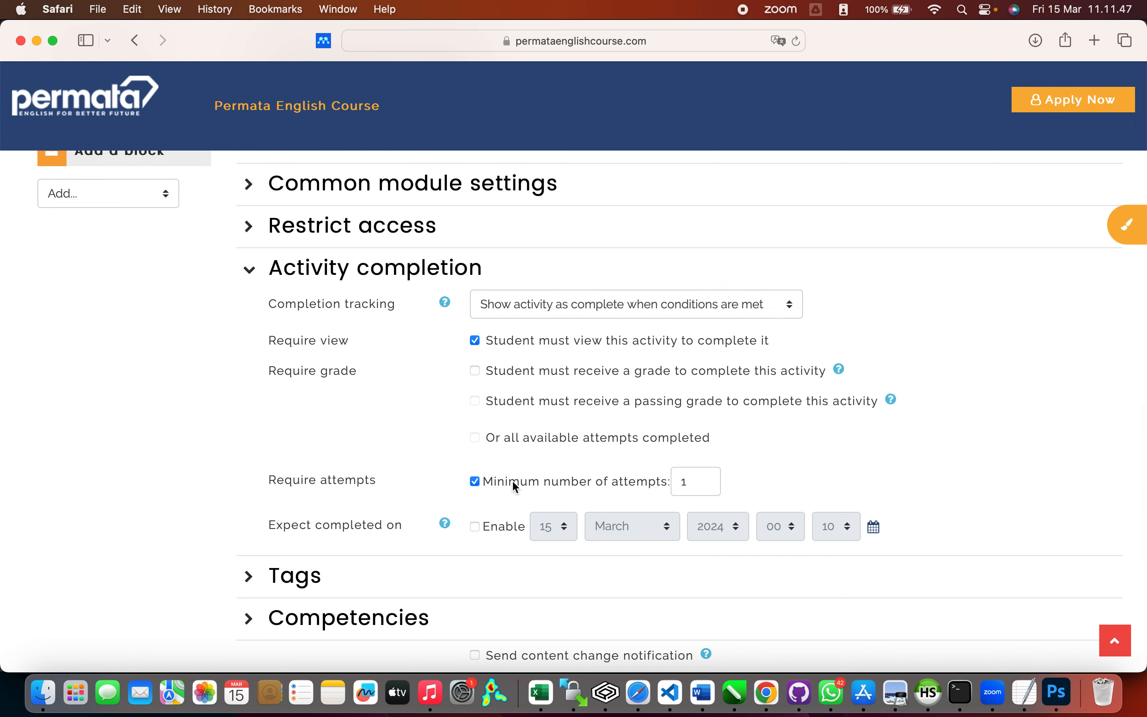
{"action": "scroll", "coordinate": [548, 481], "scroll_direction": "down", "scroll_amount": 1}
{"action": "scroll", "coordinate": [547, 482], "scroll_direction": "down", "scroll_amount": 3}
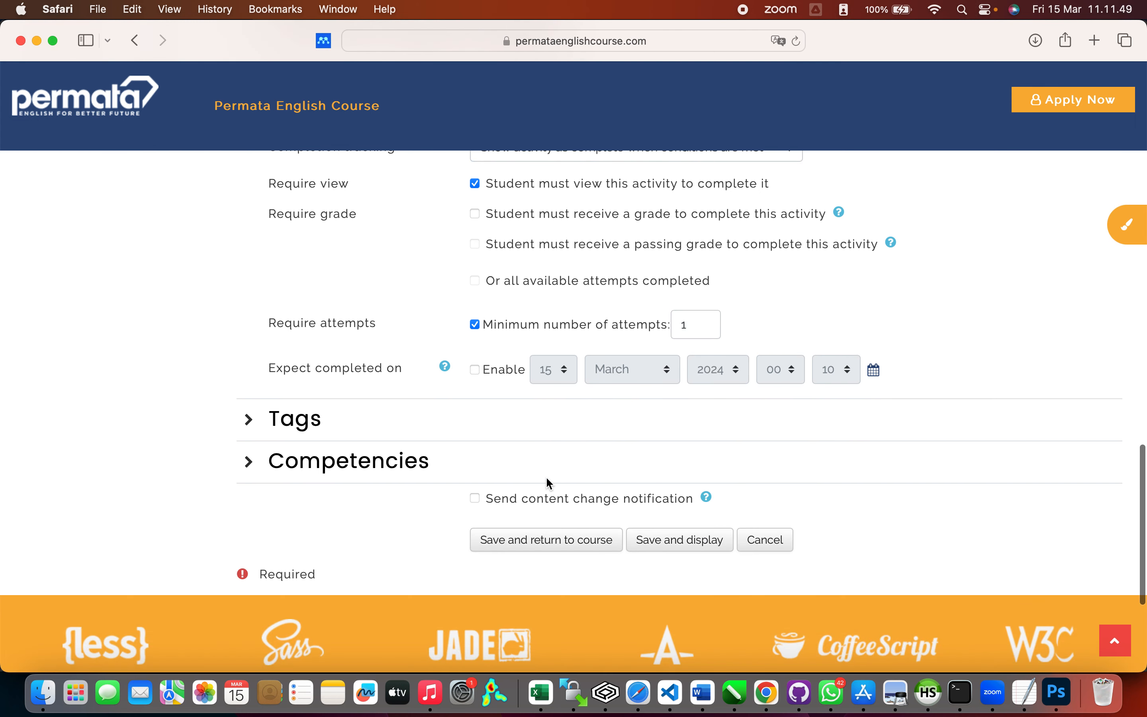
{"action": "left_click", "coordinate": [249, 462]}
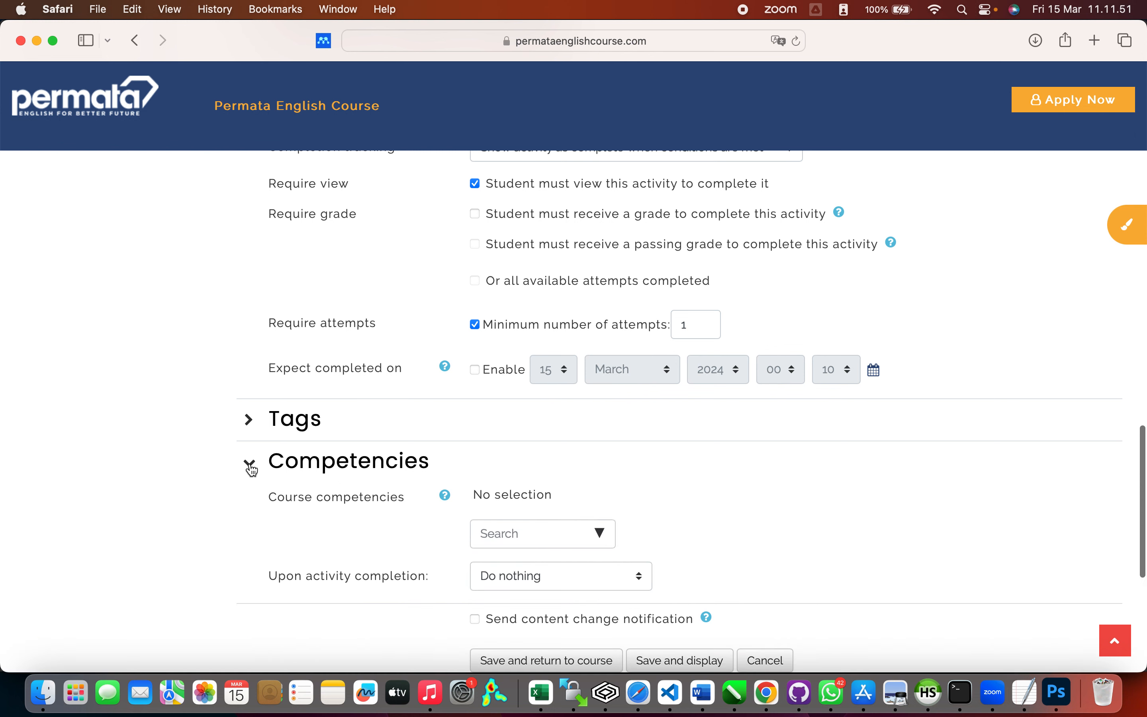
{"action": "scroll", "coordinate": [514, 493], "scroll_direction": "down", "scroll_amount": 3}
{"action": "scroll", "coordinate": [514, 493], "scroll_direction": "down", "scroll_amount": 2}
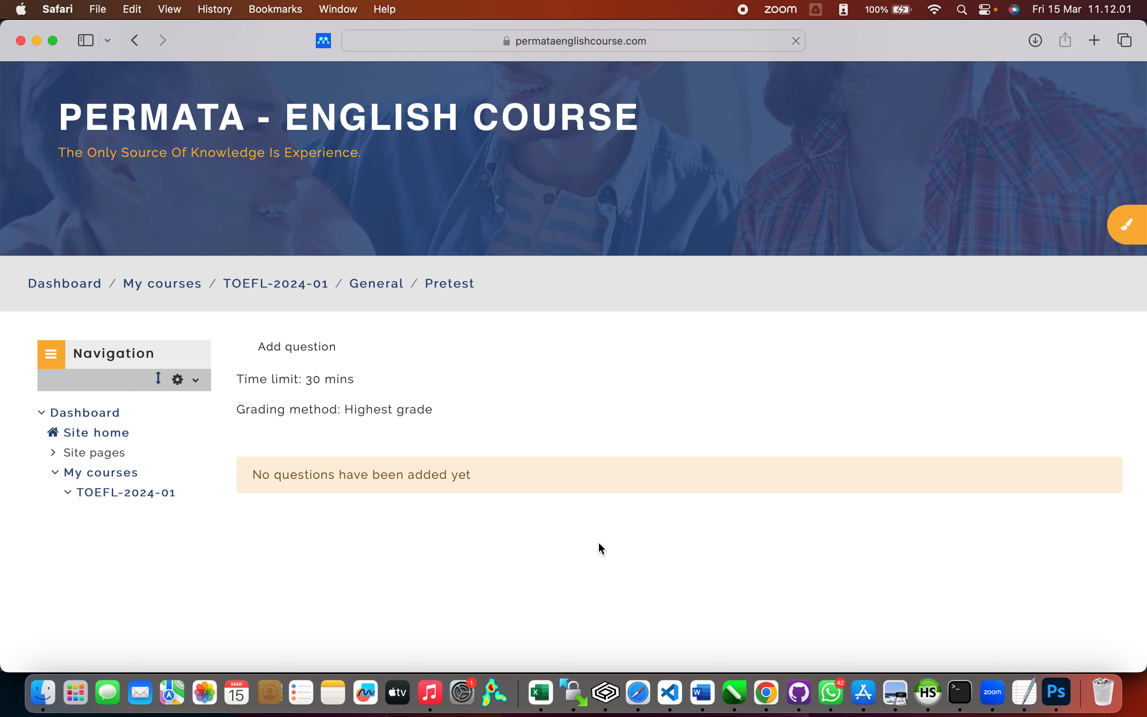
Step: Go to the Pretest quiz's question editing page
{"action": "scroll", "coordinate": [597, 542], "scroll_direction": "down", "scroll_amount": 5}
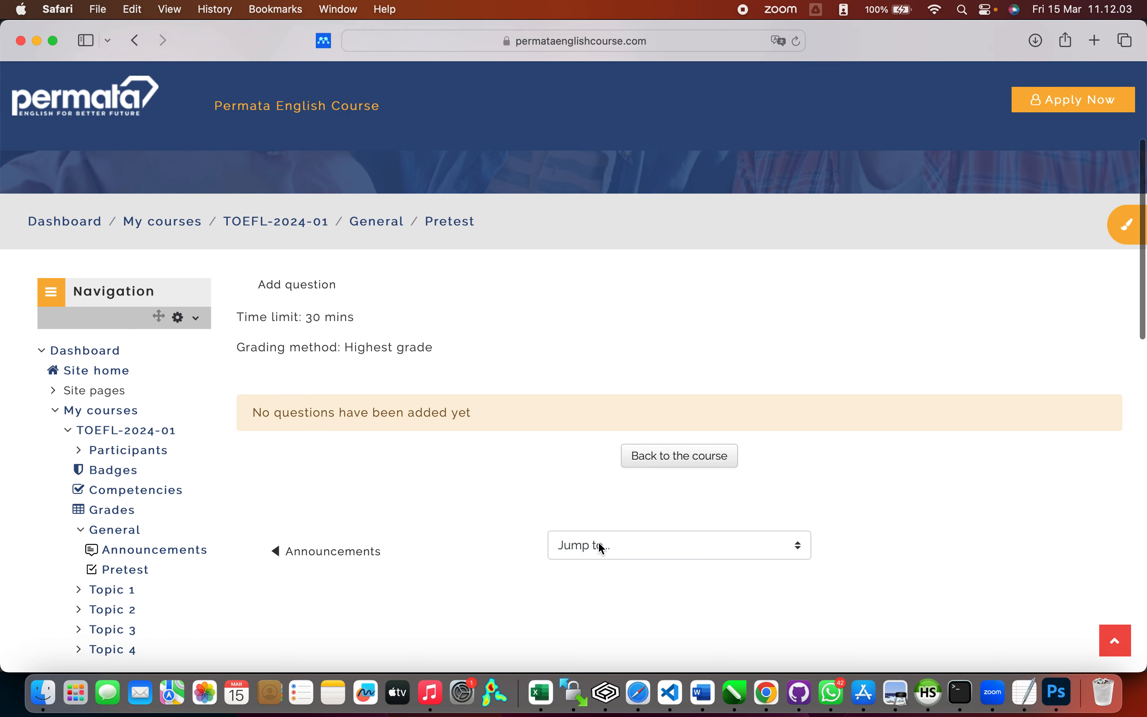
{"action": "scroll", "coordinate": [598, 541], "scroll_direction": "up", "scroll_amount": 5}
{"action": "scroll", "coordinate": [592, 535], "scroll_direction": "down", "scroll_amount": 1}
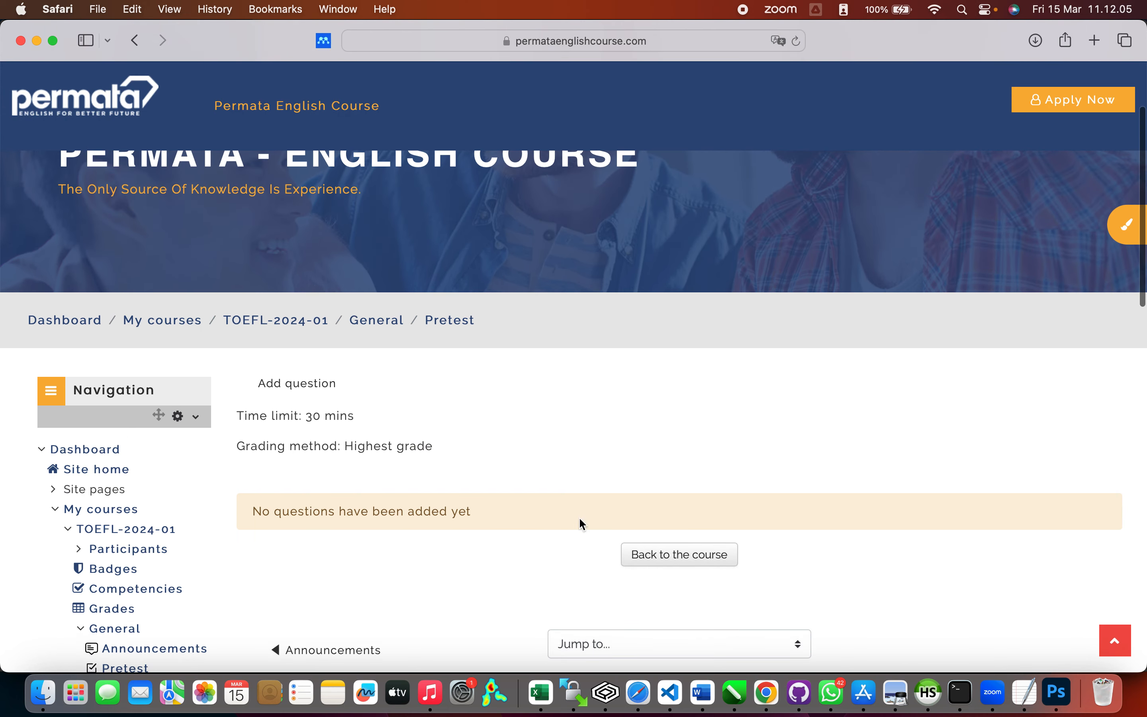
{"action": "left_click", "coordinate": [313, 383]}
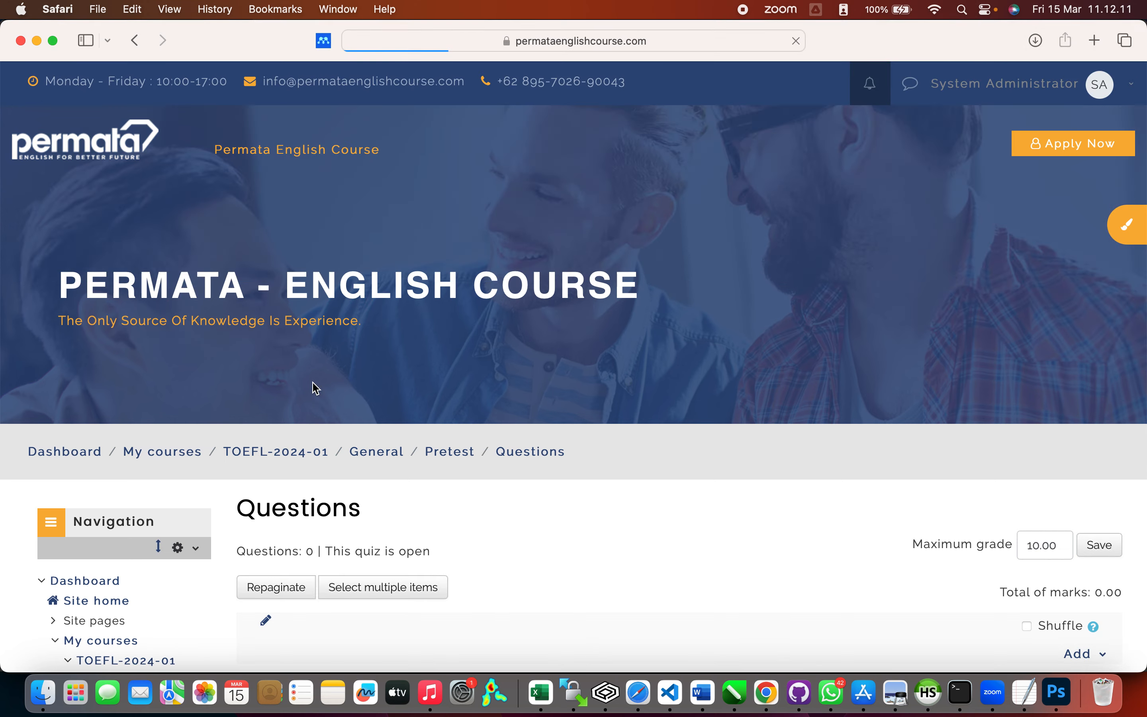
Step: Change the quiz's maximum grade from 10.00 to 100.00 and save it
{"action": "scroll", "coordinate": [578, 478], "scroll_direction": "down", "scroll_amount": 3}
{"action": "scroll", "coordinate": [576, 471], "scroll_direction": "down", "scroll_amount": 5}
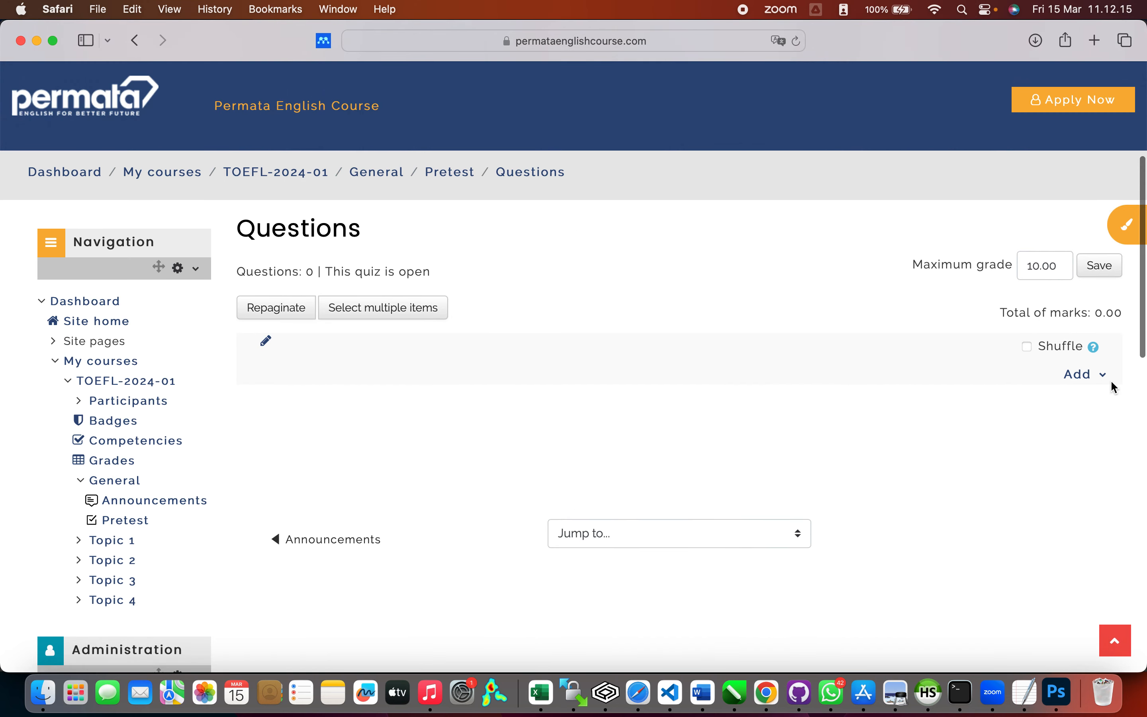
{"action": "left_click", "coordinate": [1039, 266]}
{"action": "type", "text": "0"}
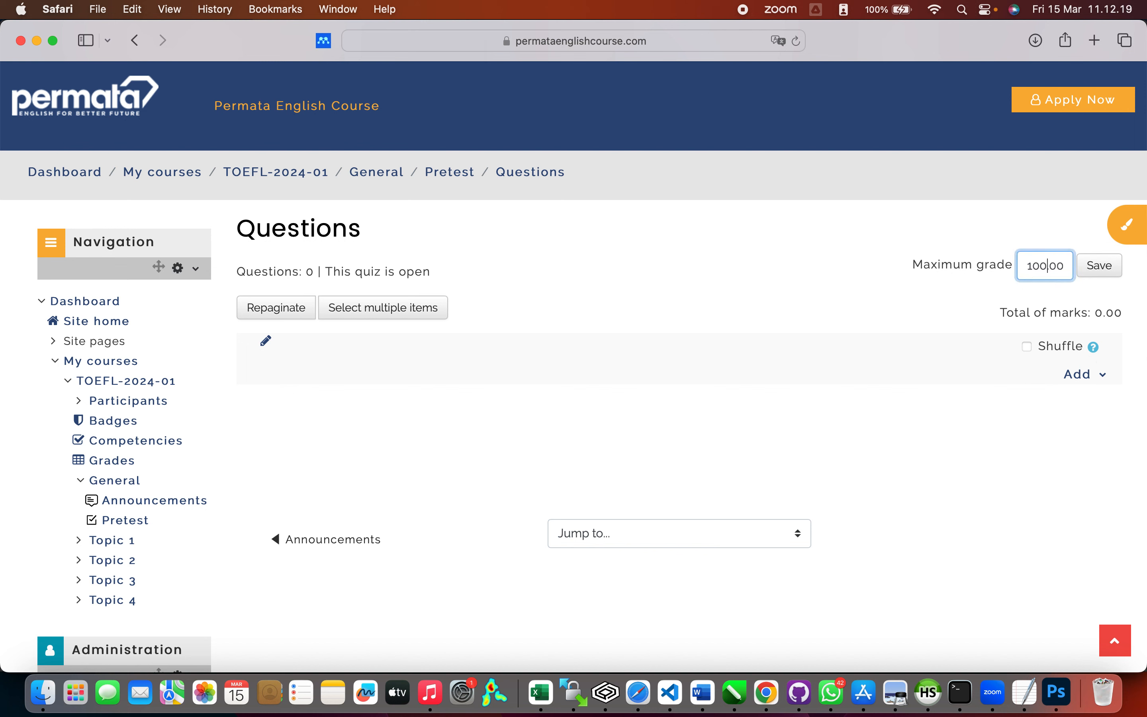
{"action": "left_click", "coordinate": [1101, 268]}
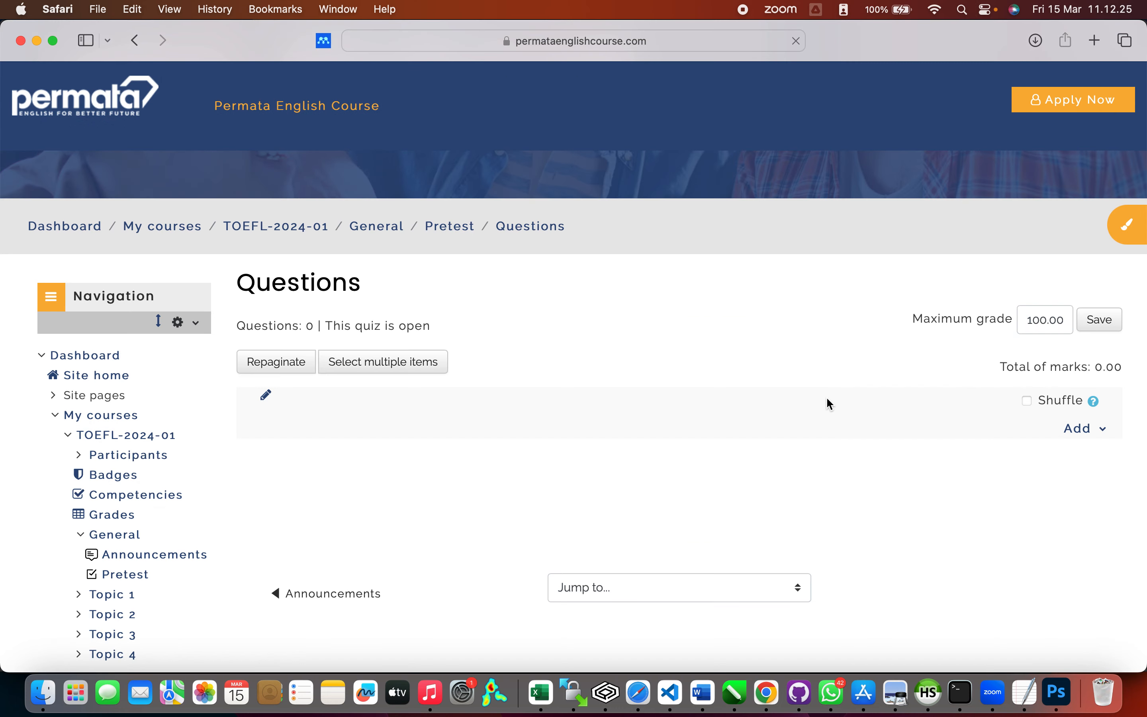
{"action": "left_click", "coordinate": [1100, 394]}
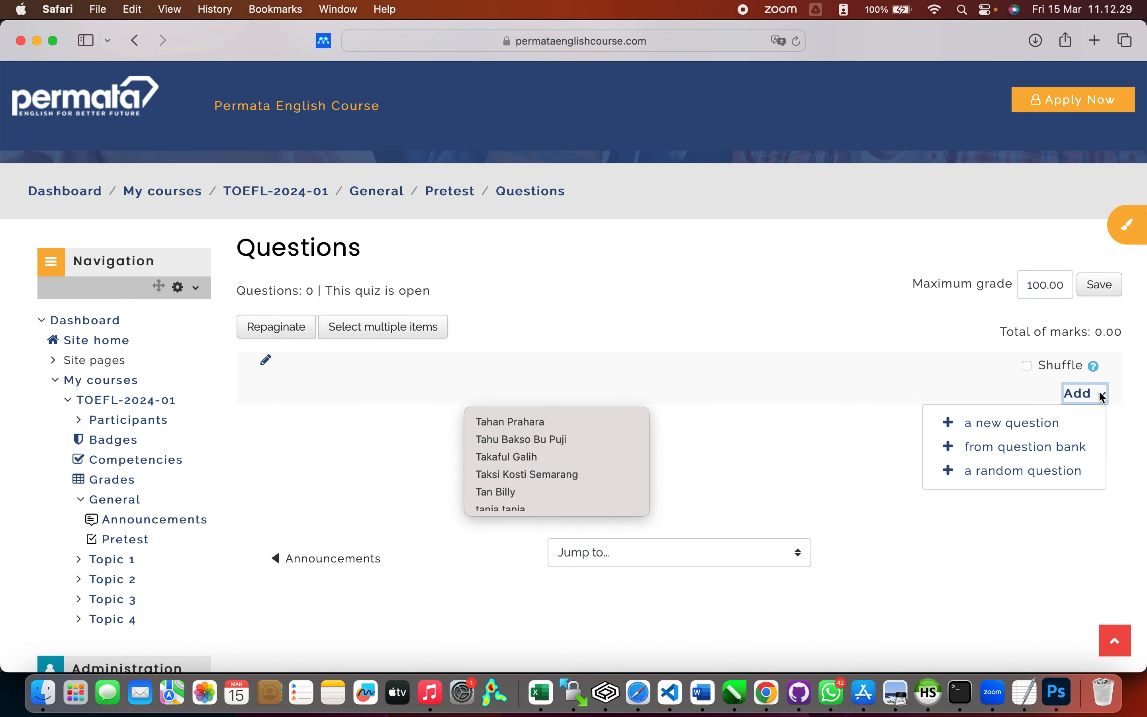
Step: Add a new Multiple choice question to the Pretest quiz
{"action": "left_click", "coordinate": [1053, 431]}
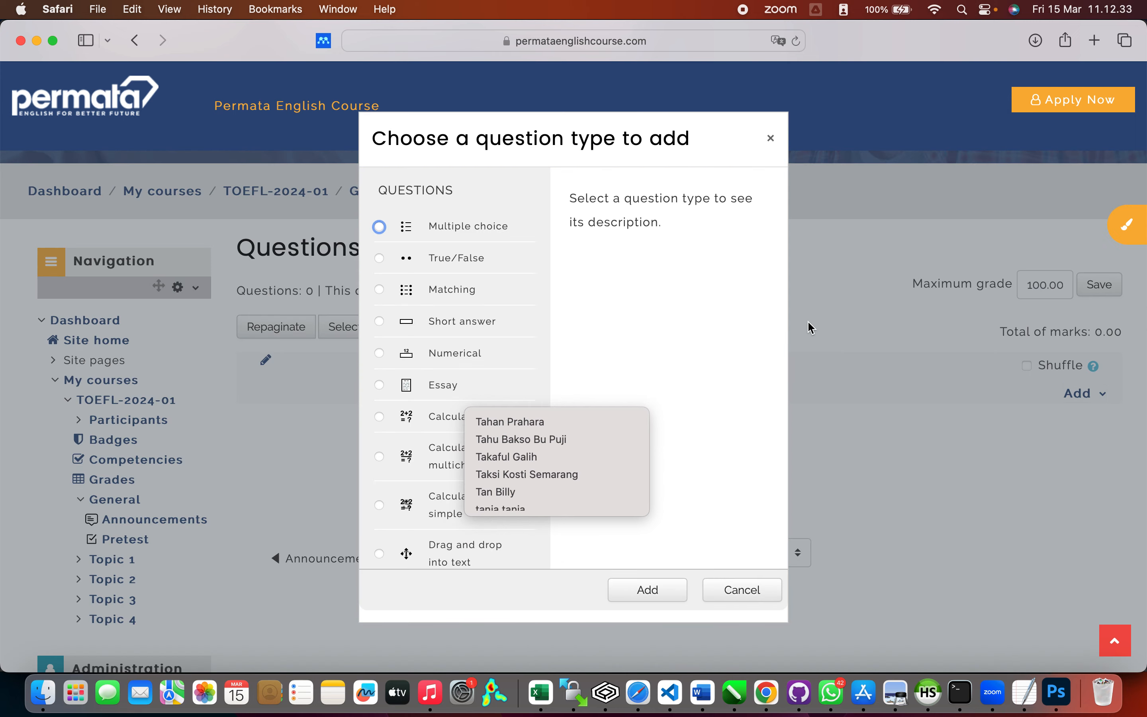
{"action": "left_click", "coordinate": [567, 246]}
{"action": "left_click", "coordinate": [457, 235]}
{"action": "left_click", "coordinate": [645, 588]}
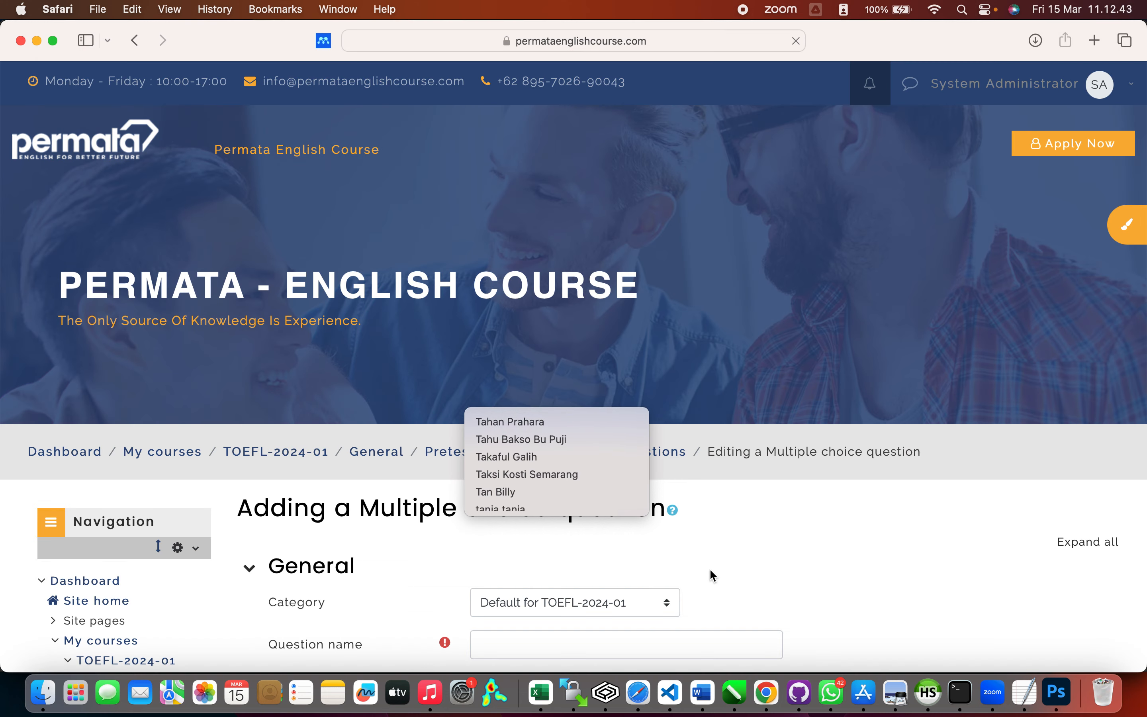
Step: Enter 'Soal-PreTest-TOEFL-001' as the question name
{"action": "scroll", "coordinate": [711, 571], "scroll_direction": "down", "scroll_amount": 5}
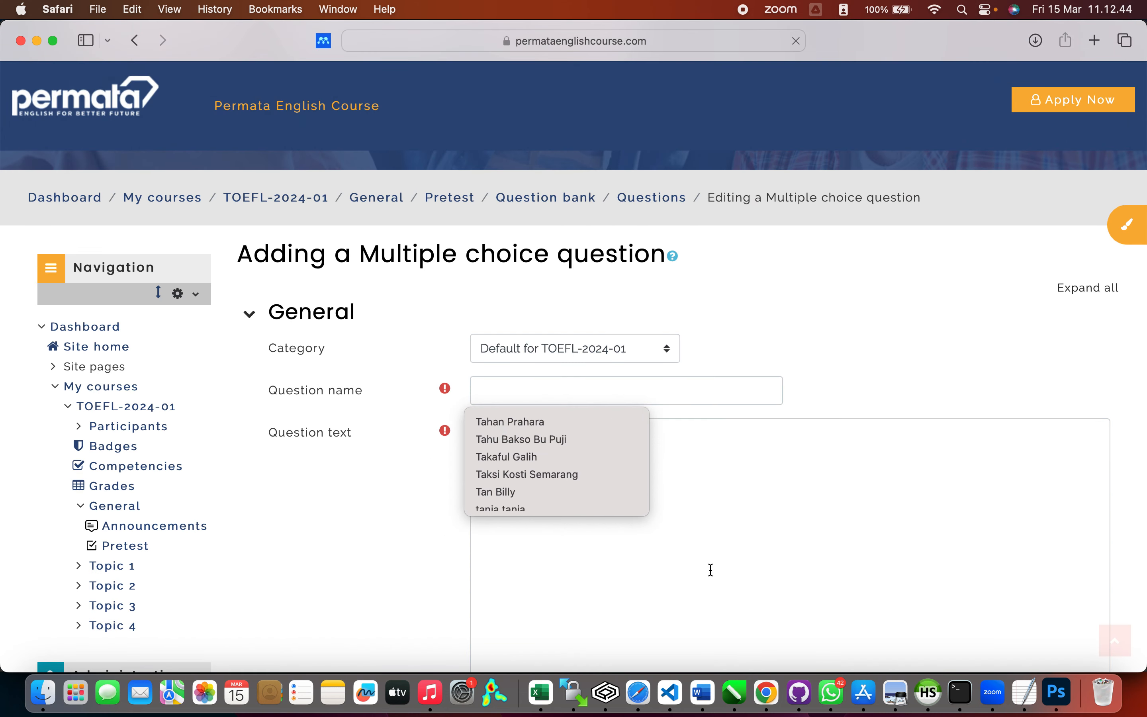
{"action": "left_click", "coordinate": [650, 381]}
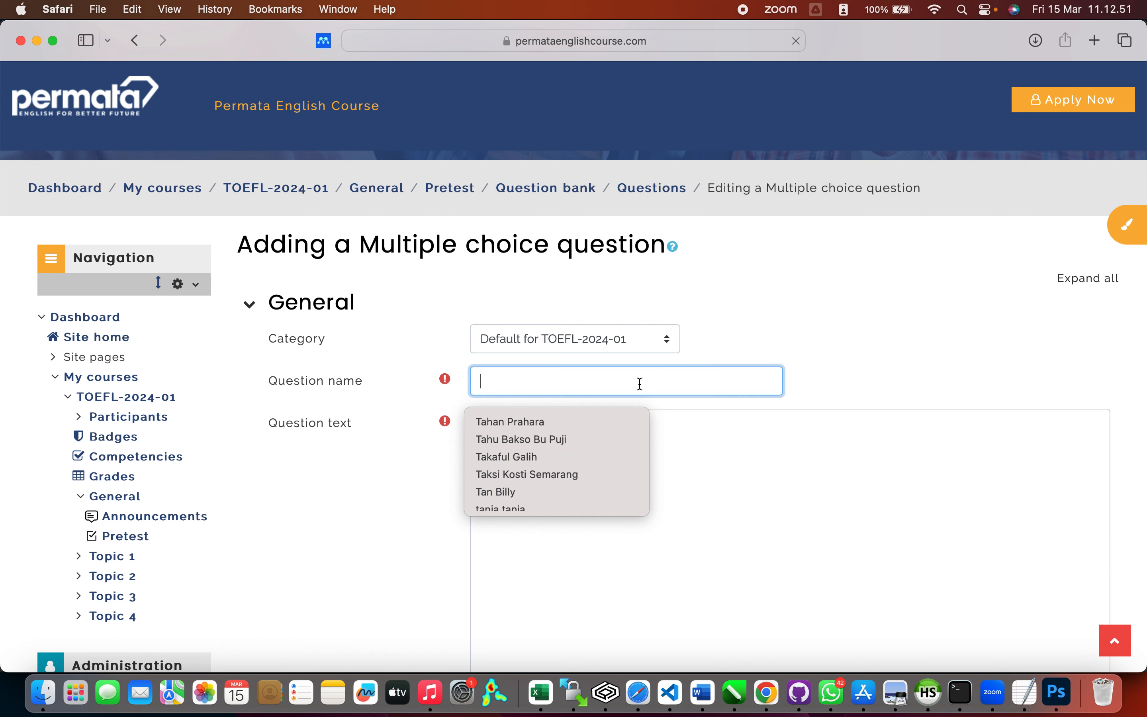
{"action": "left_click", "coordinate": [640, 383]}
{"action": "type", "text": "OAL"}
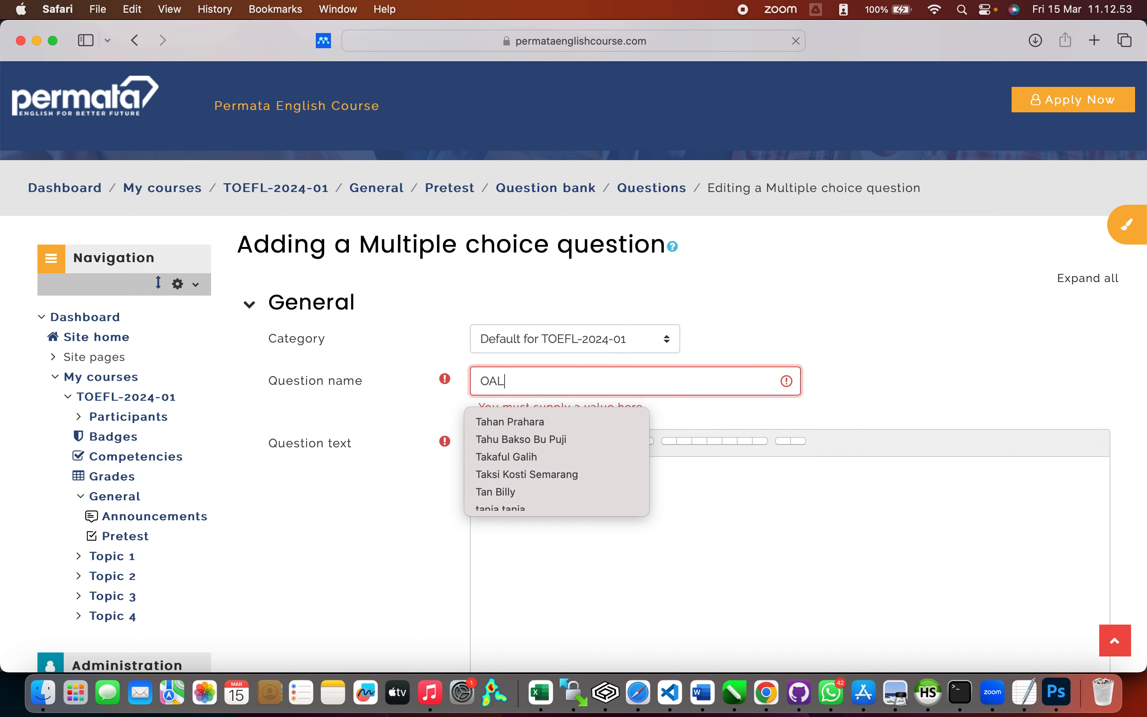
{"action": "key", "text": "BackSpace"}
{"action": "key", "text": "BackSpace"}
{"action": "key", "text": "BackSpace"}
{"action": "type", "text": "So"}
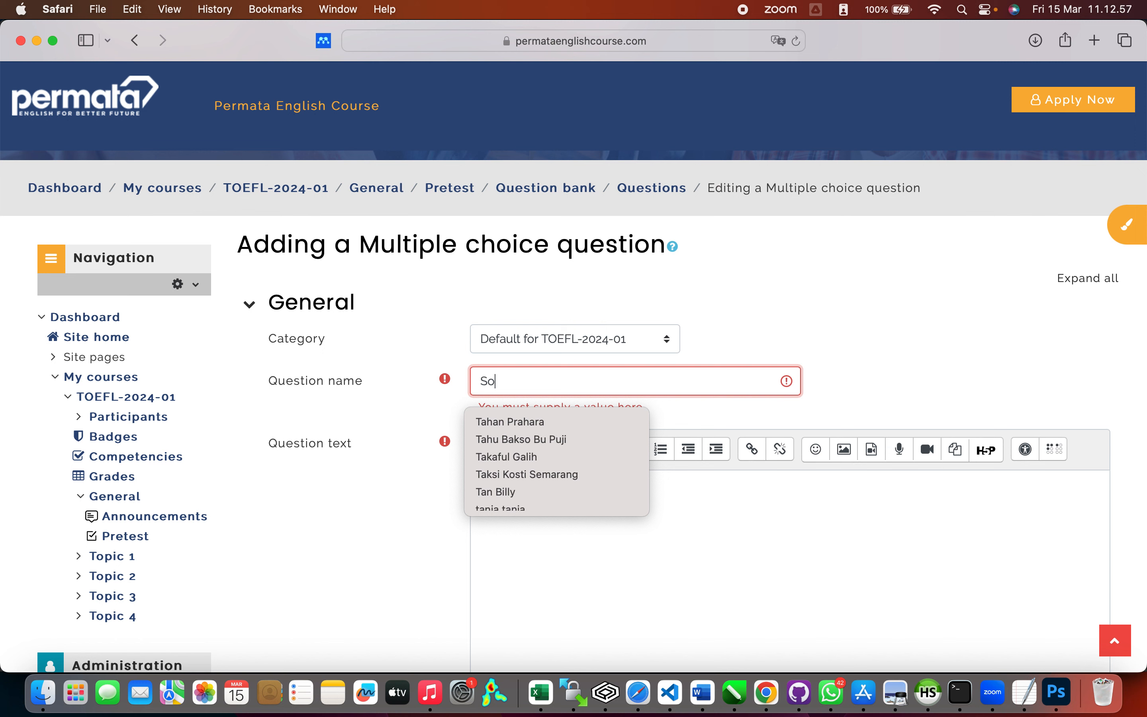
{"action": "type", "text": "al-Pre"}
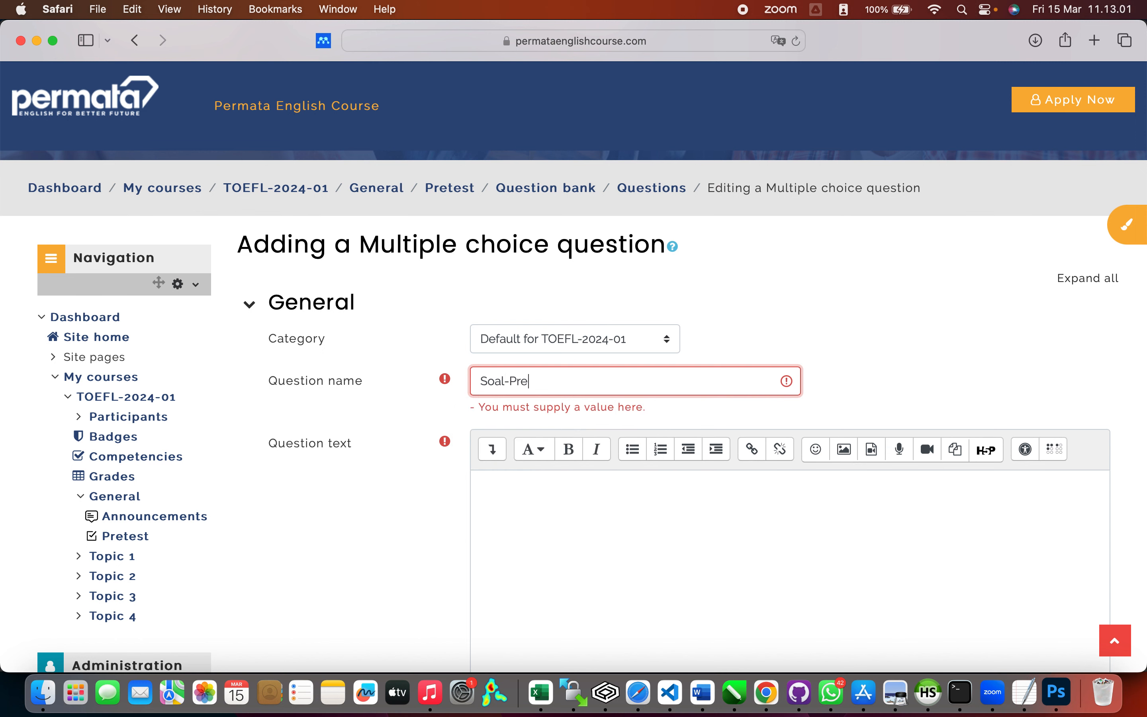
{"action": "type", "text": "Test-TOEFL-001"}
Step: Write the question text 'Narasi pertanyaan soalnya disini, bagaimana'
{"action": "left_click", "coordinate": [554, 493]}
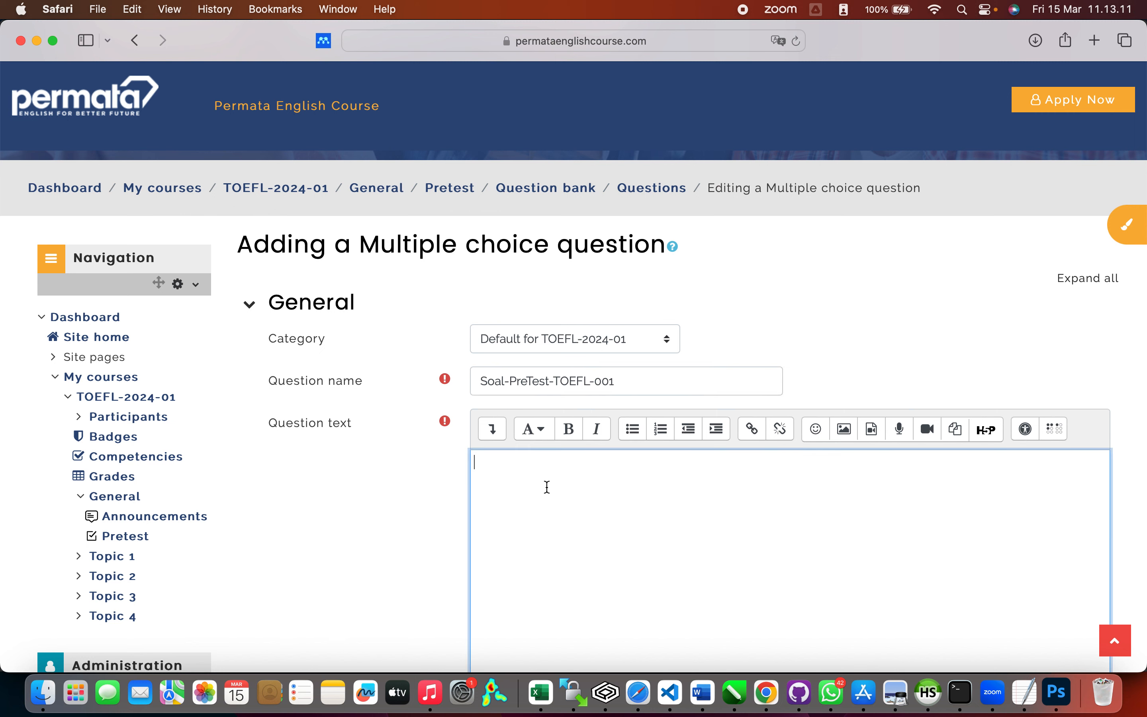
{"action": "type", "text": "Narasi pertanya"}
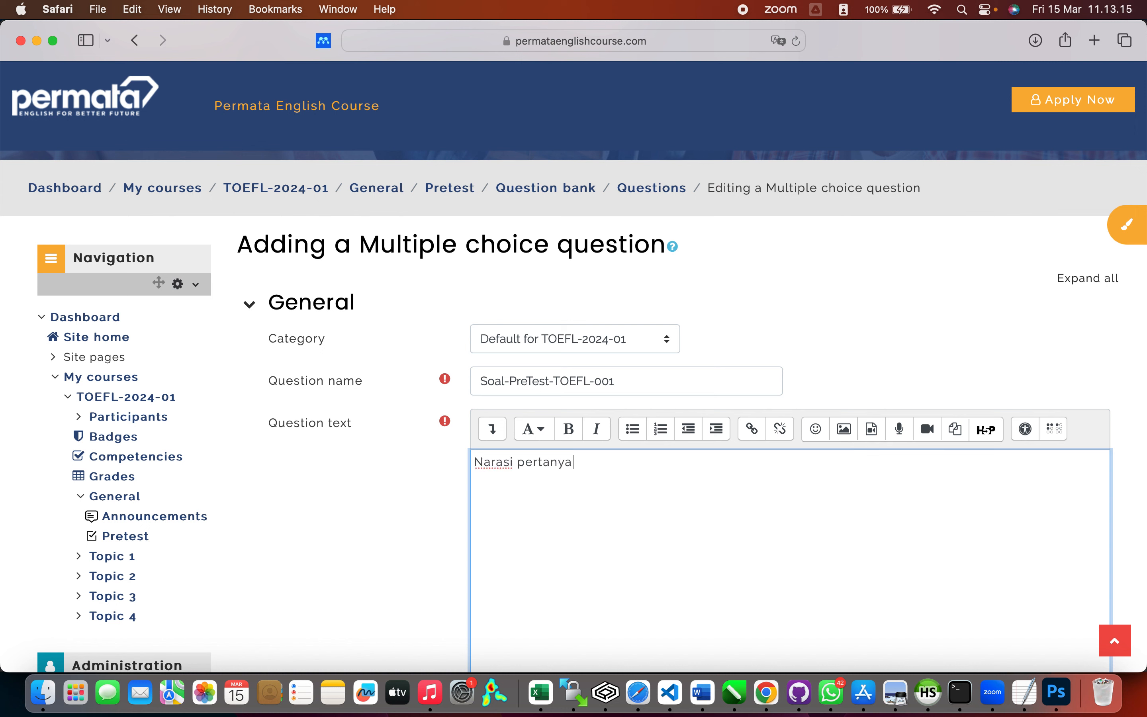
{"action": "type", "text": "an soalnya disini"}
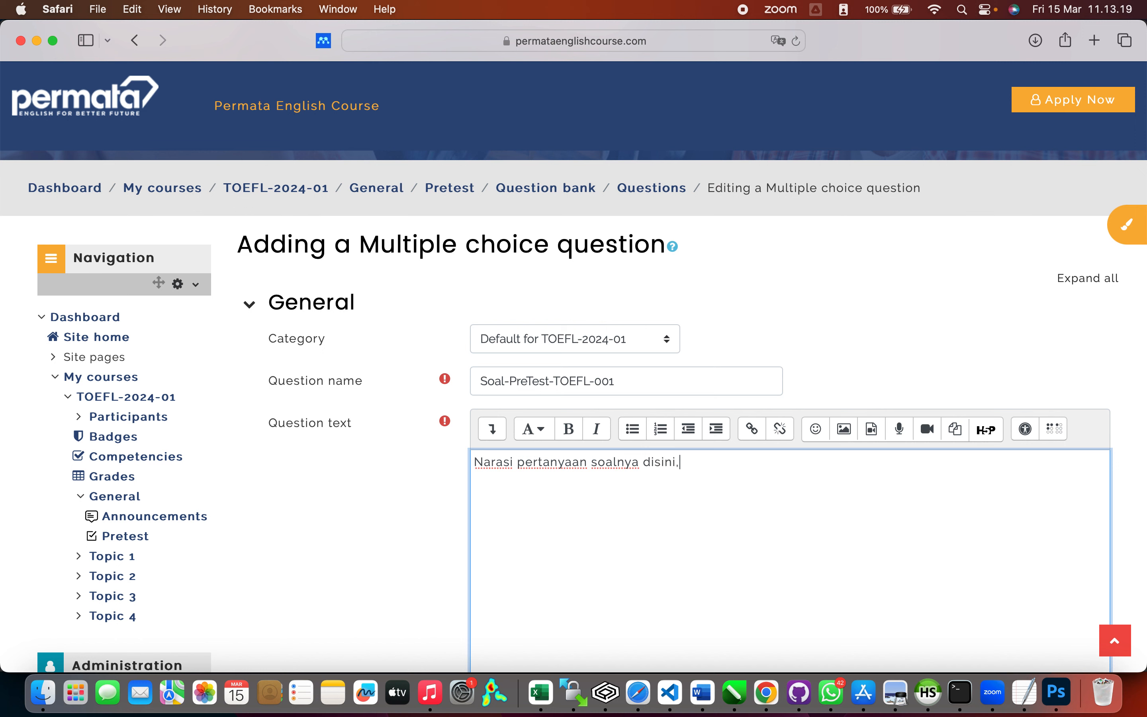
{"action": "type", "text": ", bagaimana?"}
{"action": "scroll", "coordinate": [574, 408], "scroll_direction": "down", "scroll_amount": 10}
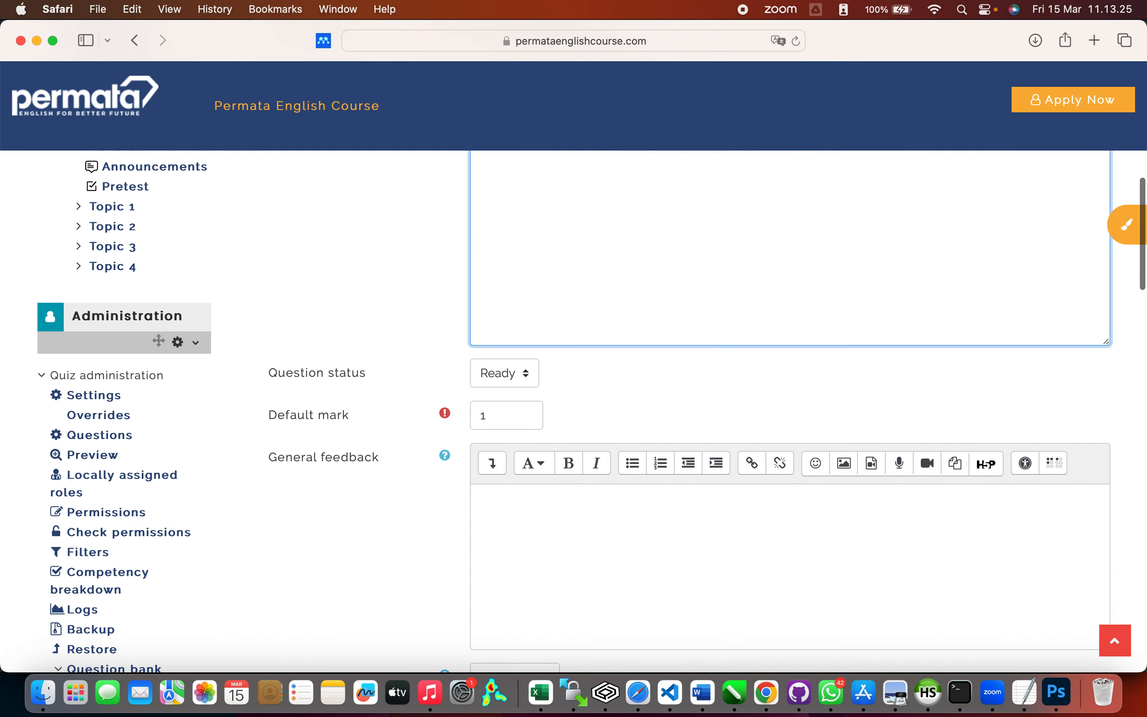
{"action": "scroll", "coordinate": [397, 413], "scroll_direction": "down", "scroll_amount": 2}
Step: Set the question's default mark to 2
{"action": "left_click", "coordinate": [495, 358]}
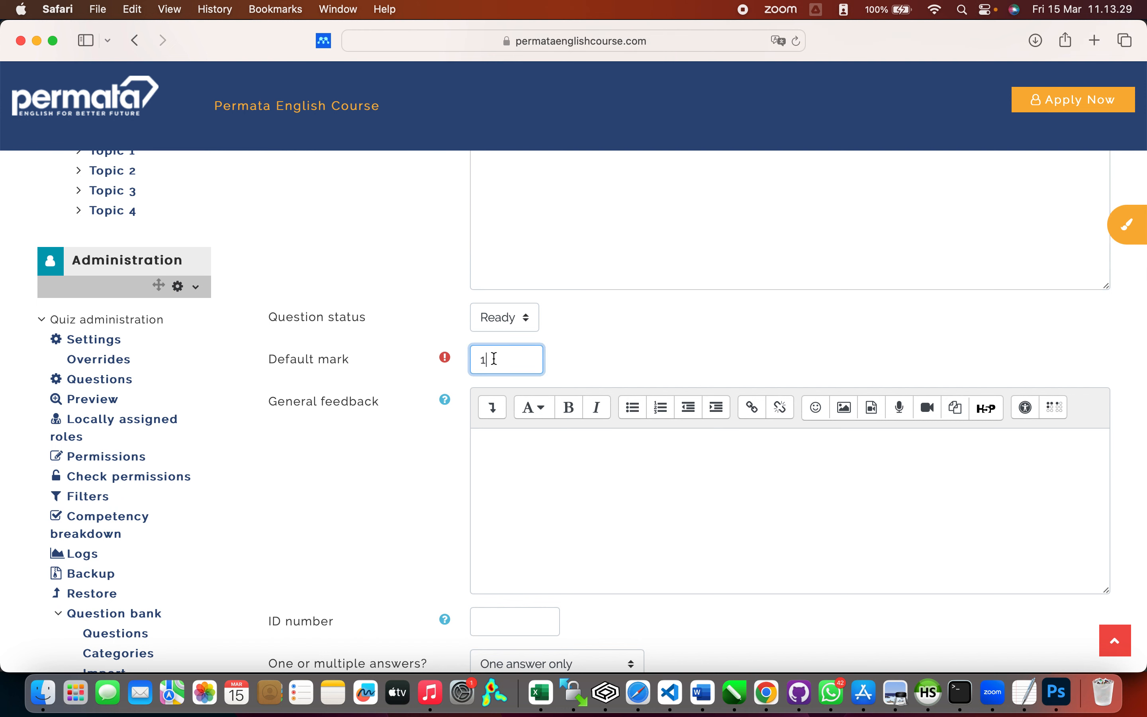
{"action": "key", "text": "BackSpace"}
{"action": "scroll", "coordinate": [567, 485], "scroll_direction": "down", "scroll_amount": 7}
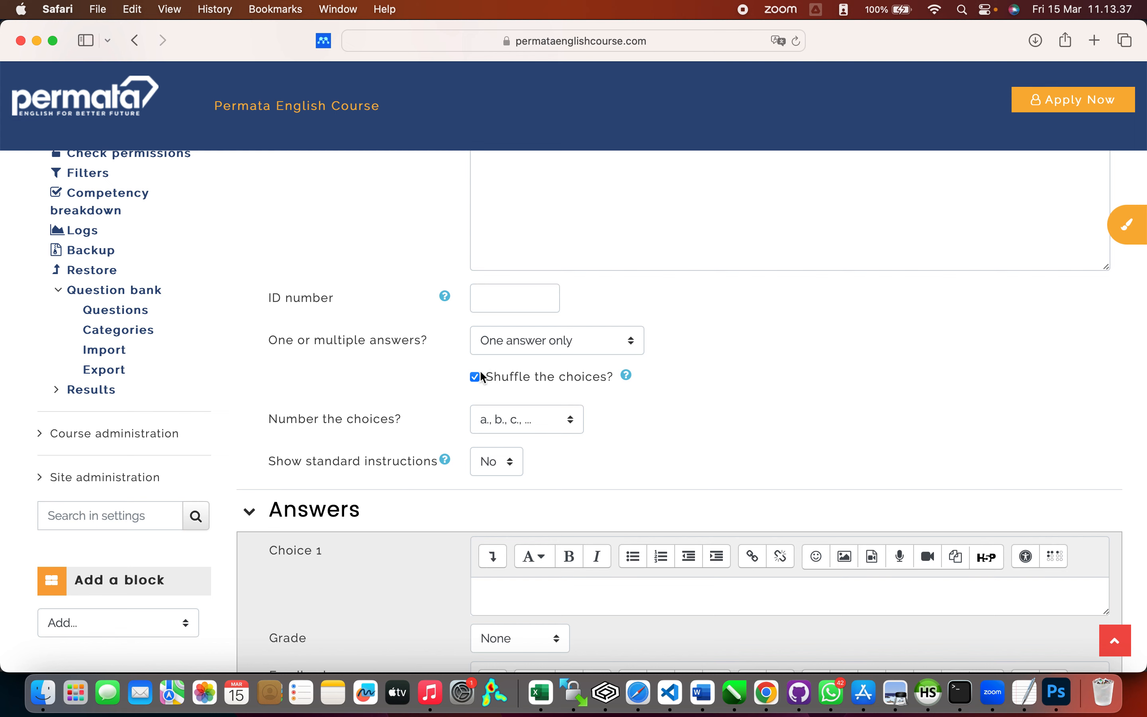
{"action": "scroll", "coordinate": [696, 431], "scroll_direction": "down", "scroll_amount": 4}
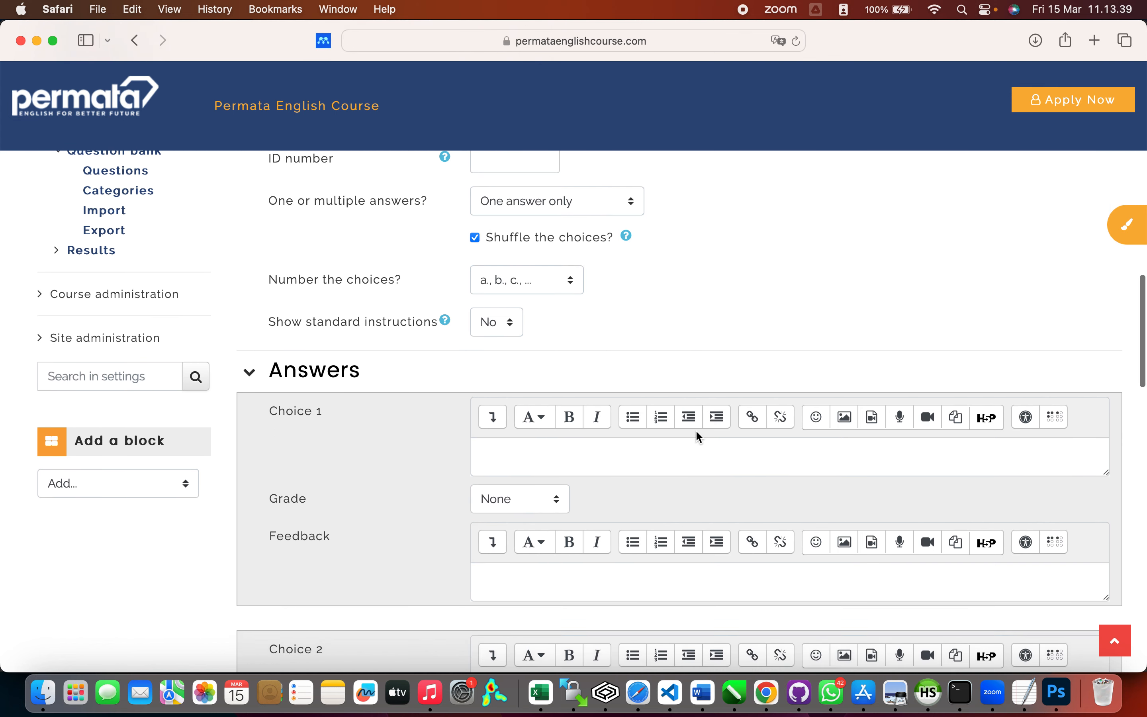
Step: Fill choices 1–5 with Jawaban pertama, Jawaban kedua, Jawaban ketiga, Jawaban ke 4, Jawaban ke 5
{"action": "left_click", "coordinate": [638, 389]}
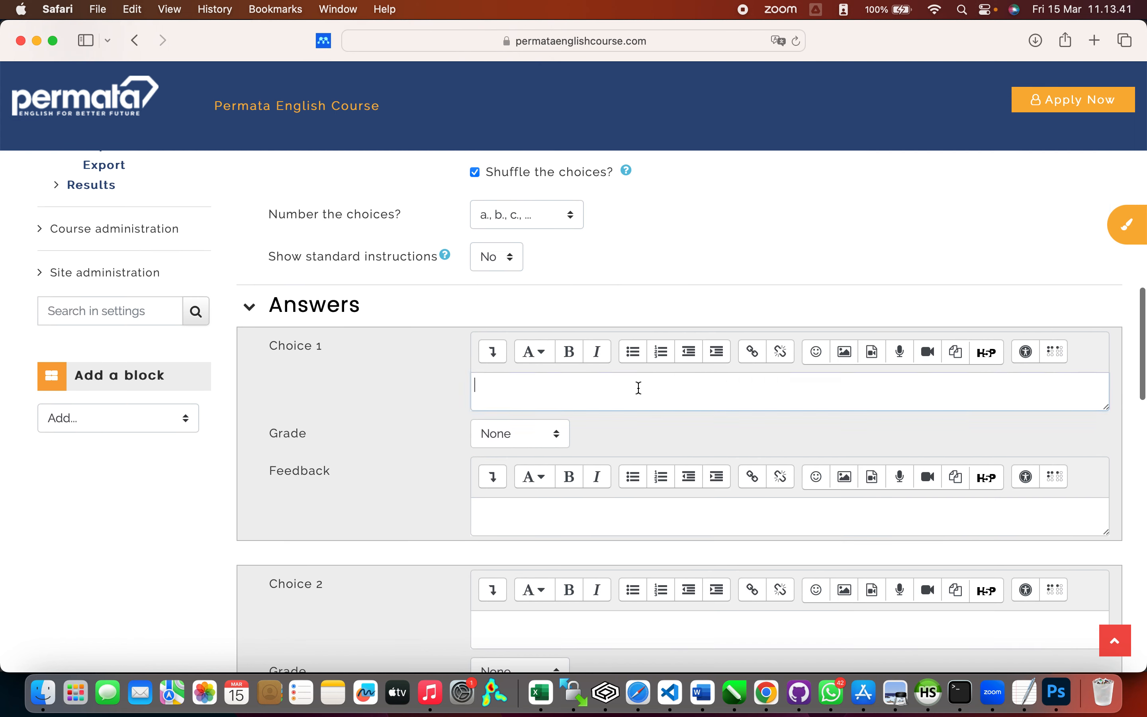
{"action": "type", "text": "Jawaban"}
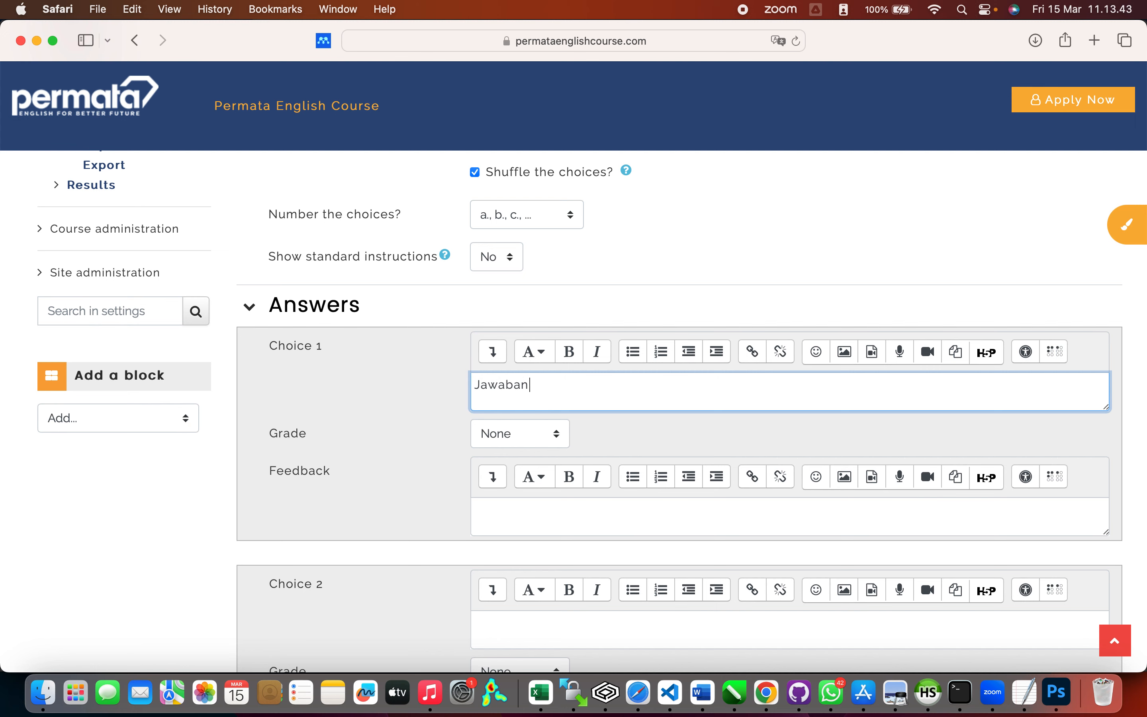
{"action": "type", "text": " pertama"}
{"action": "scroll", "coordinate": [636, 435], "scroll_direction": "down", "scroll_amount": 3}
{"action": "left_click", "coordinate": [582, 490]}
{"action": "type", "text": "Jawaban kedua"}
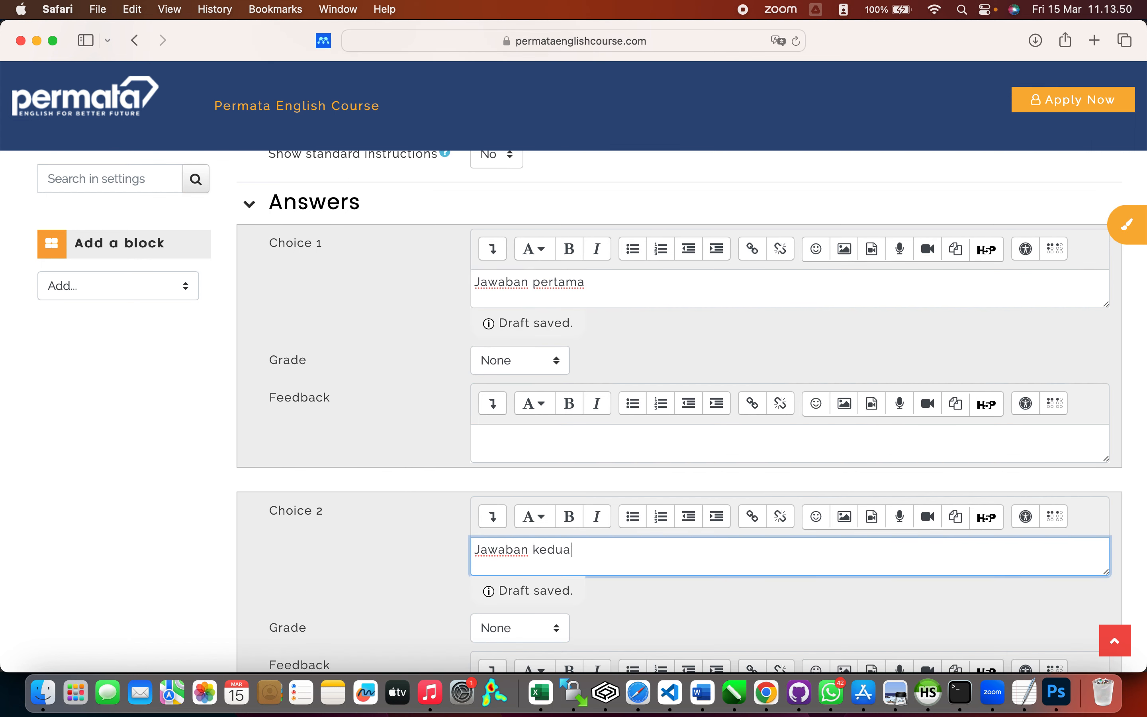
{"action": "scroll", "coordinate": [559, 514], "scroll_direction": "down", "scroll_amount": 6}
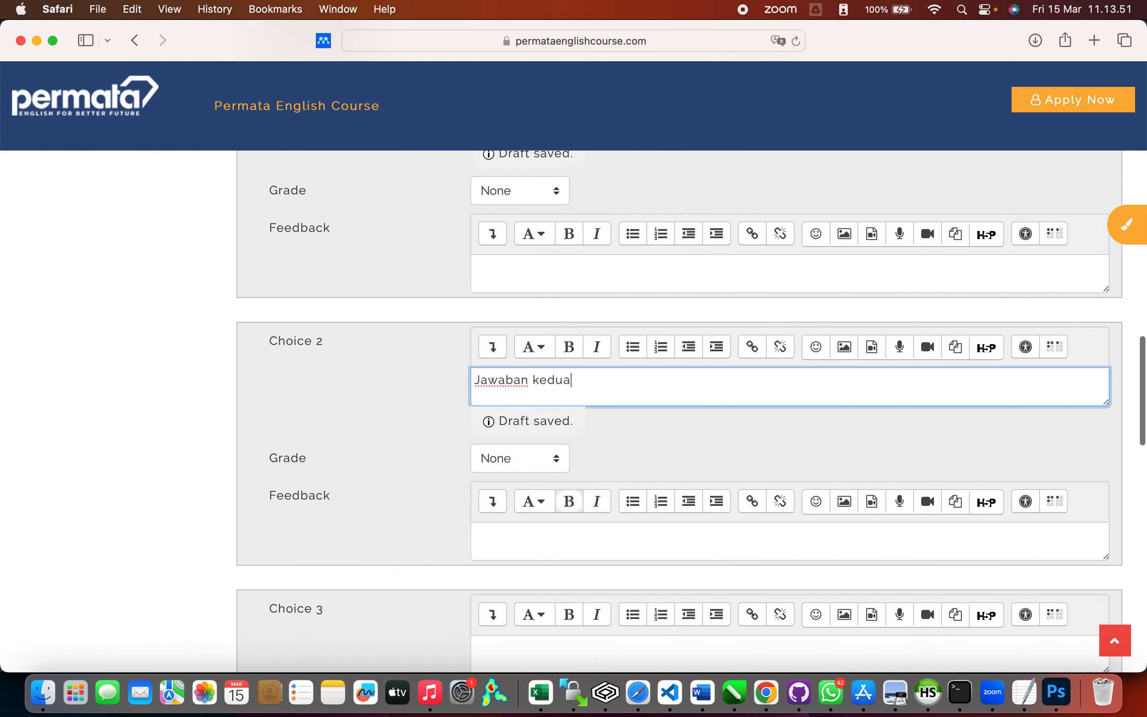
{"action": "left_click", "coordinate": [553, 517]}
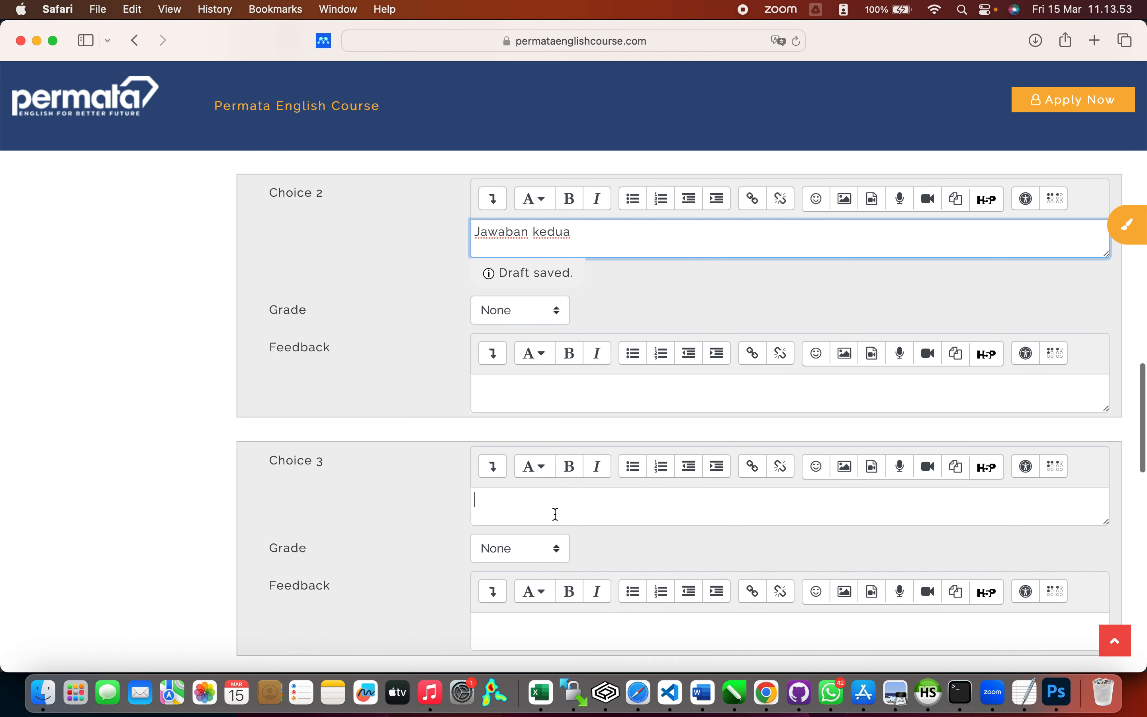
{"action": "type", "text": "Jawaban ketiga"}
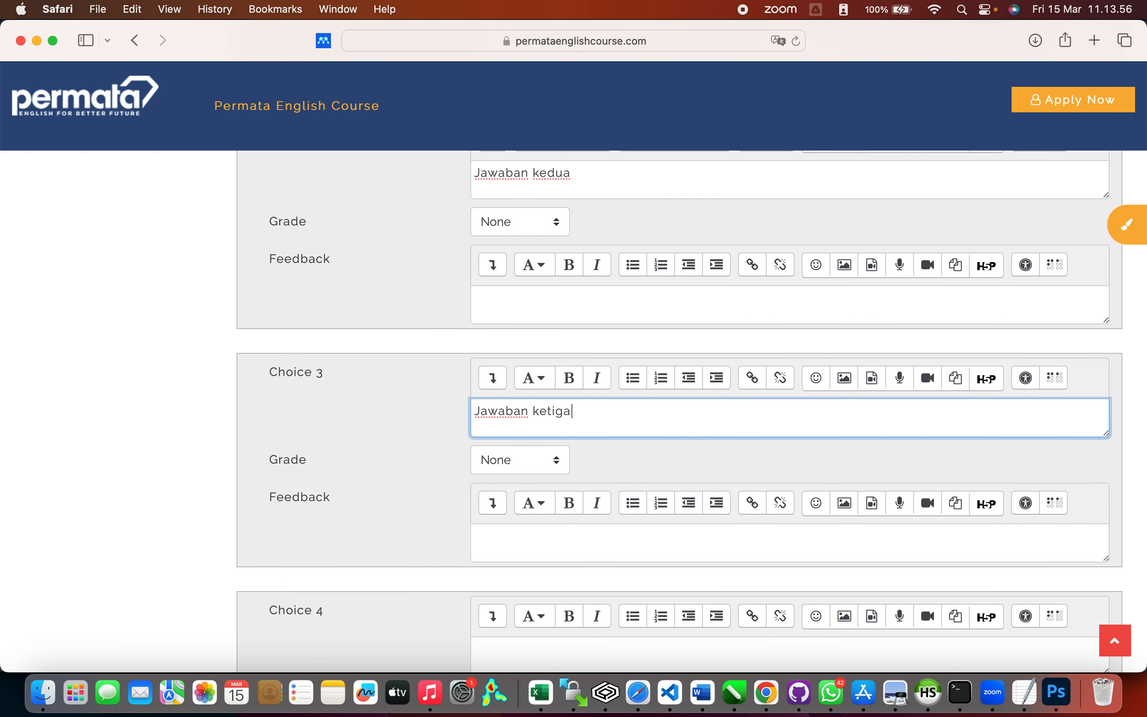
{"action": "scroll", "coordinate": [561, 469], "scroll_direction": "down", "scroll_amount": 5}
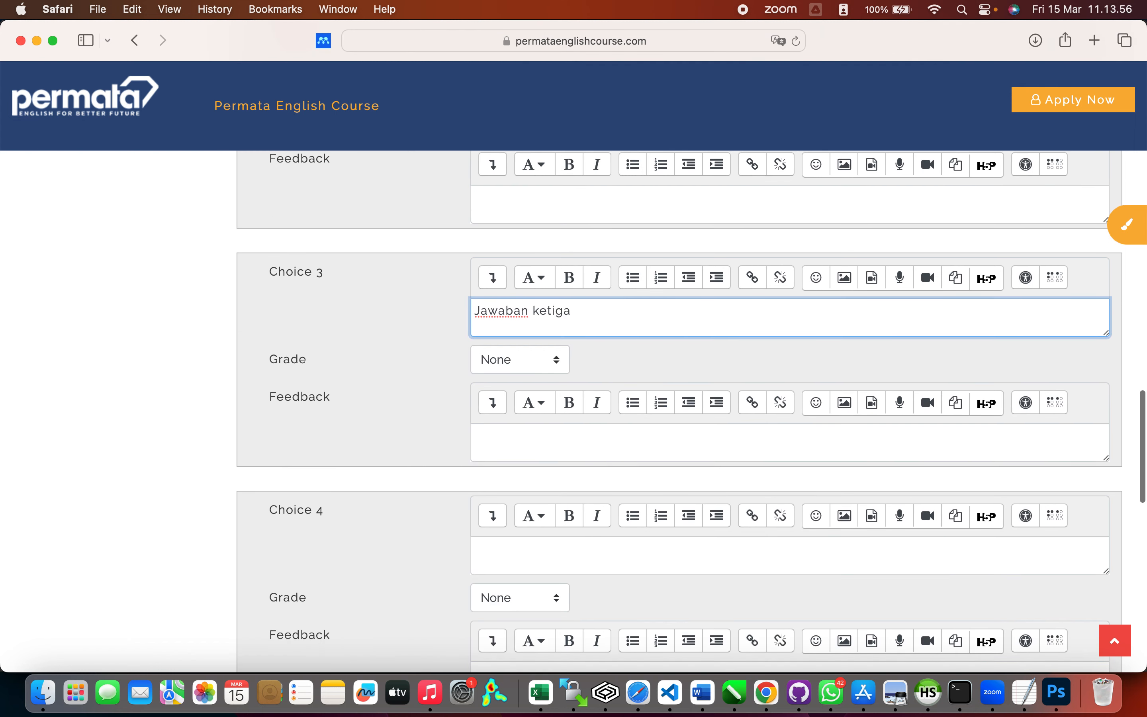
{"action": "left_click", "coordinate": [560, 469]}
{"action": "type", "text": "Jaw"}
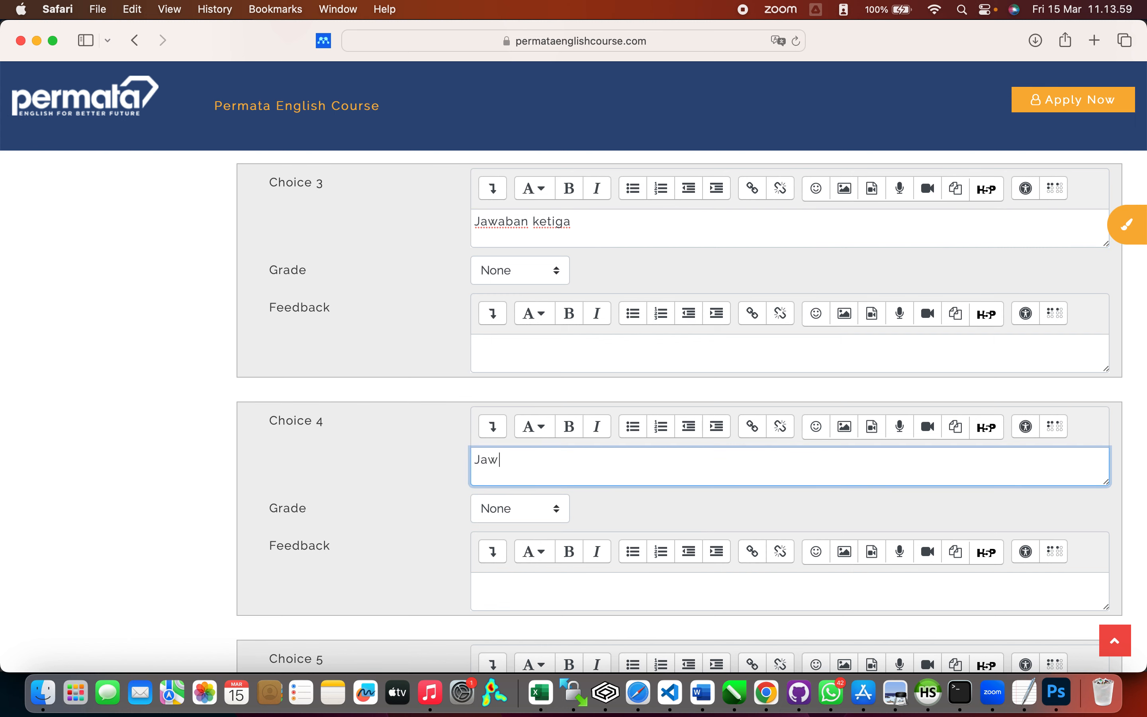
{"action": "type", "text": "aban ke 4"}
{"action": "scroll", "coordinate": [561, 473], "scroll_direction": "down", "scroll_amount": 5}
{"action": "left_click", "coordinate": [548, 517]}
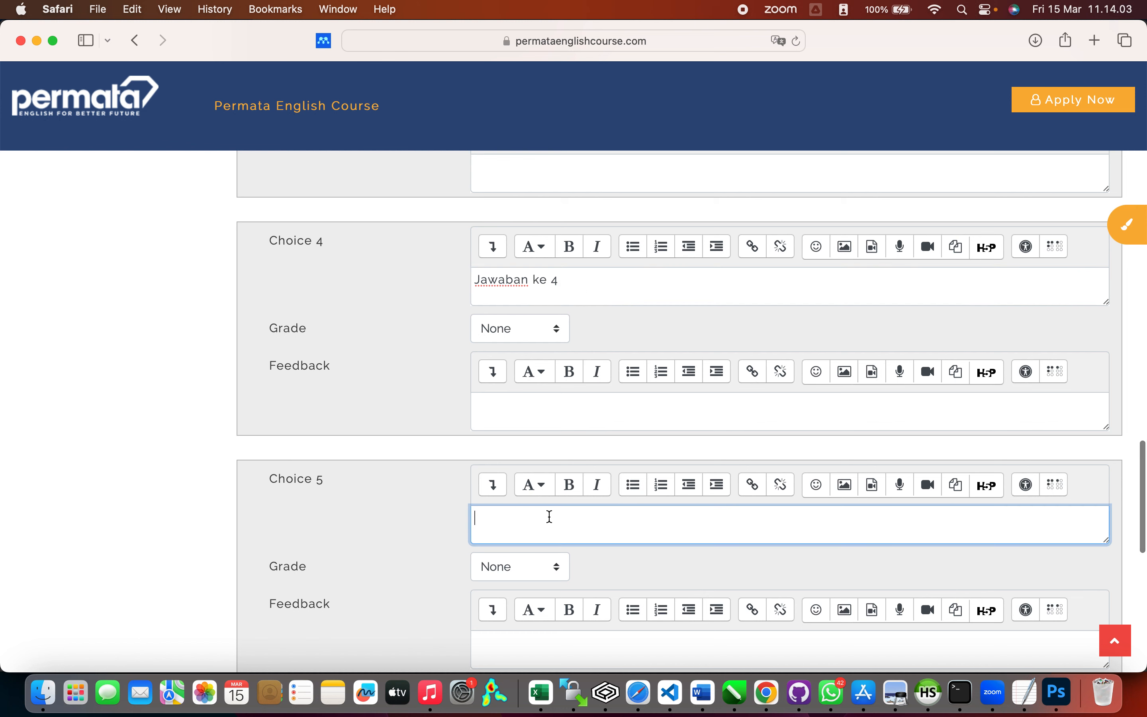
{"action": "type", "text": "Jawaban "}
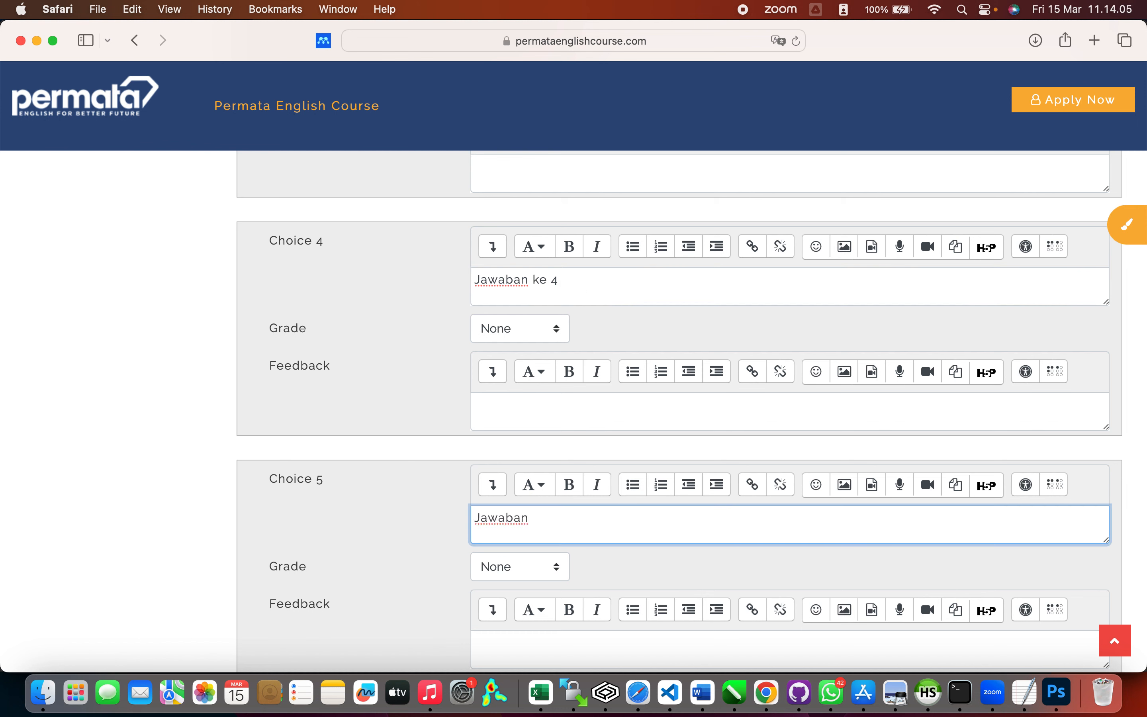
{"action": "type", "text": "ke 5"}
Step: Give Choice 2 a grade of 100% as the correct answer
{"action": "scroll", "coordinate": [521, 319], "scroll_direction": "up", "scroll_amount": 5}
{"action": "scroll", "coordinate": [521, 318], "scroll_direction": "up", "scroll_amount": 15}
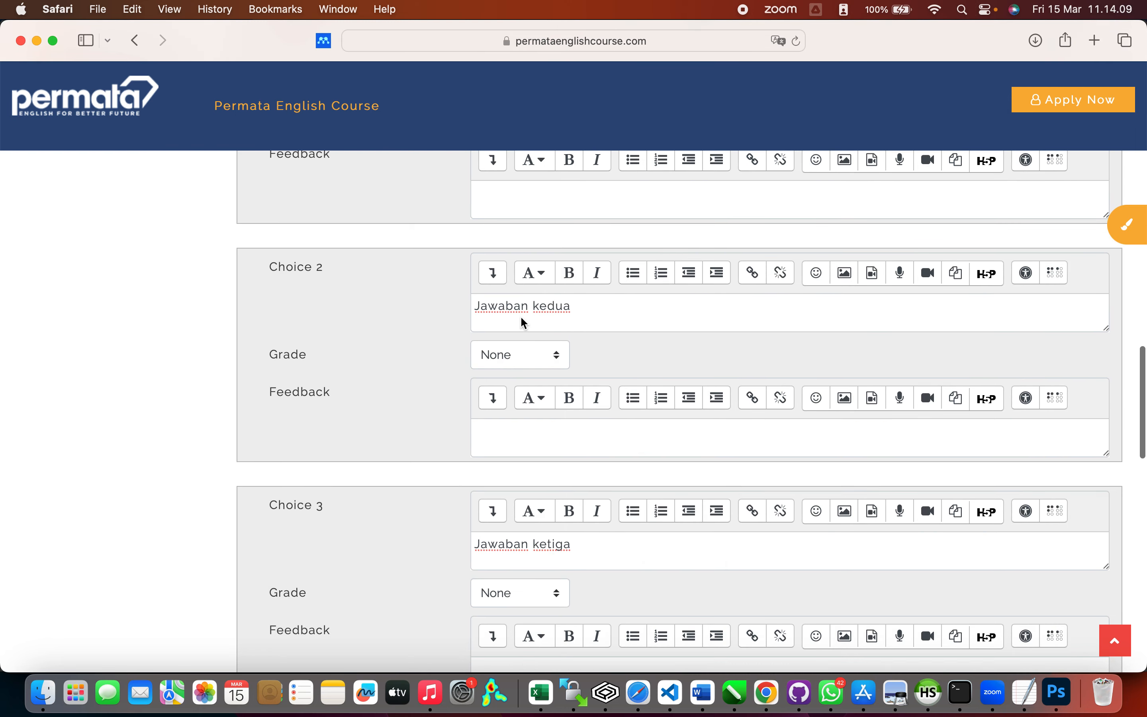
{"action": "scroll", "coordinate": [521, 317], "scroll_direction": "down", "scroll_amount": 5}
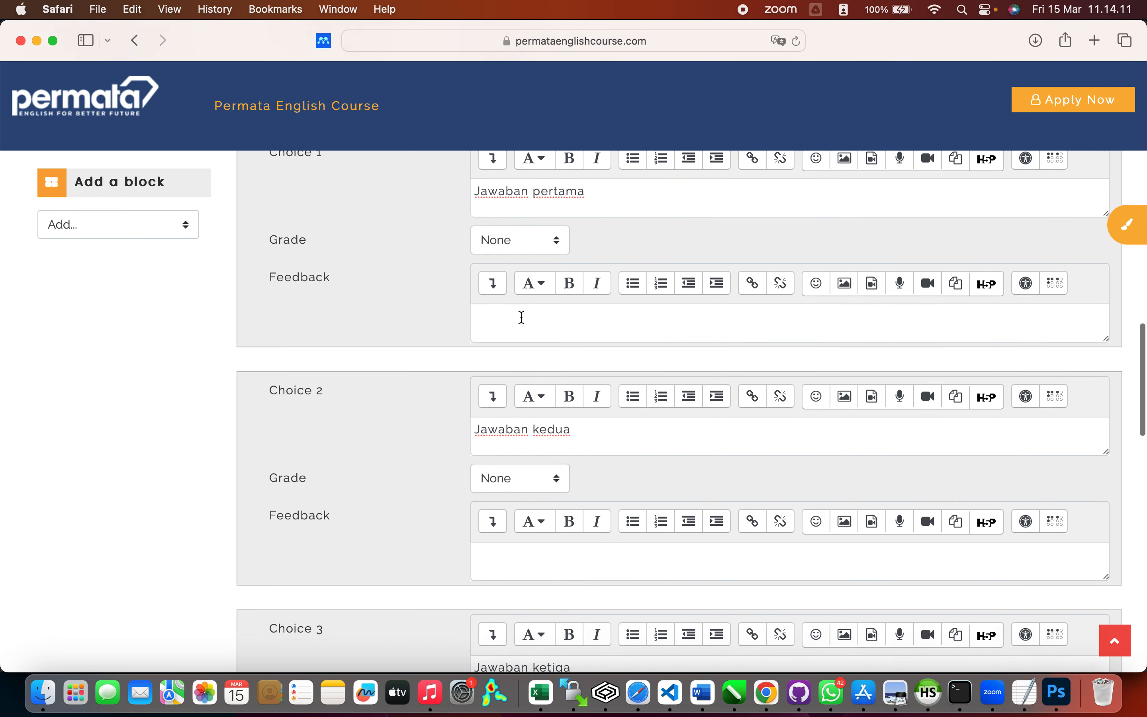
{"action": "left_click", "coordinate": [558, 451]}
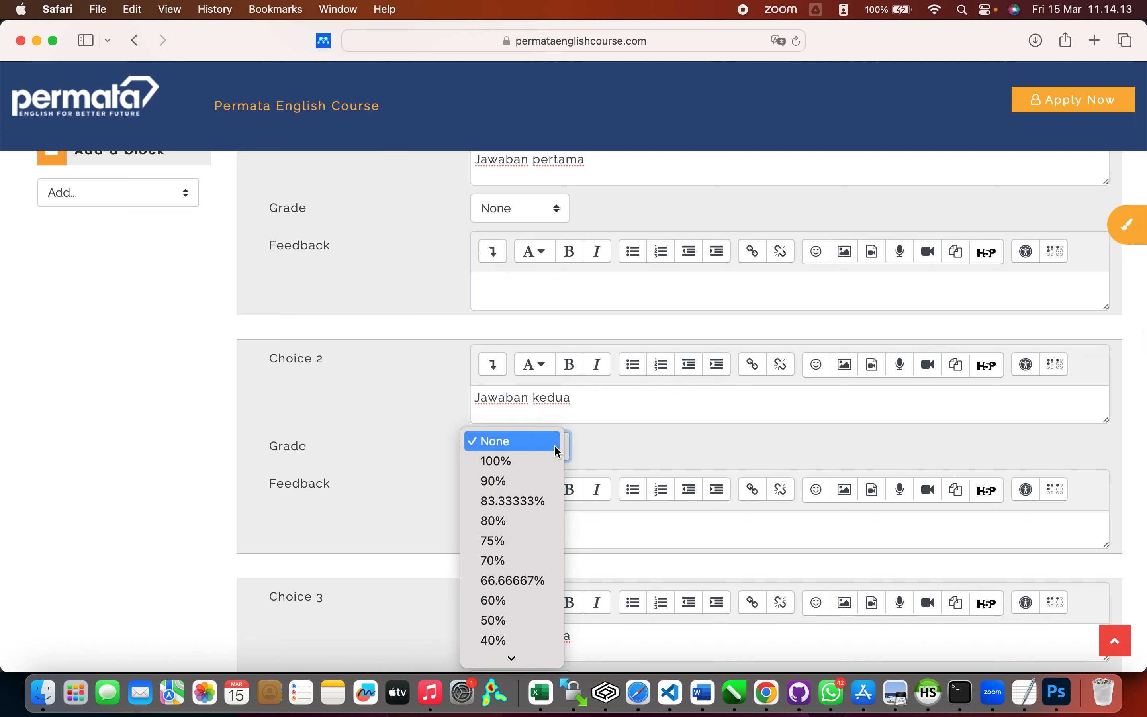
{"action": "left_click", "coordinate": [546, 459]}
{"action": "left_click", "coordinate": [620, 446]}
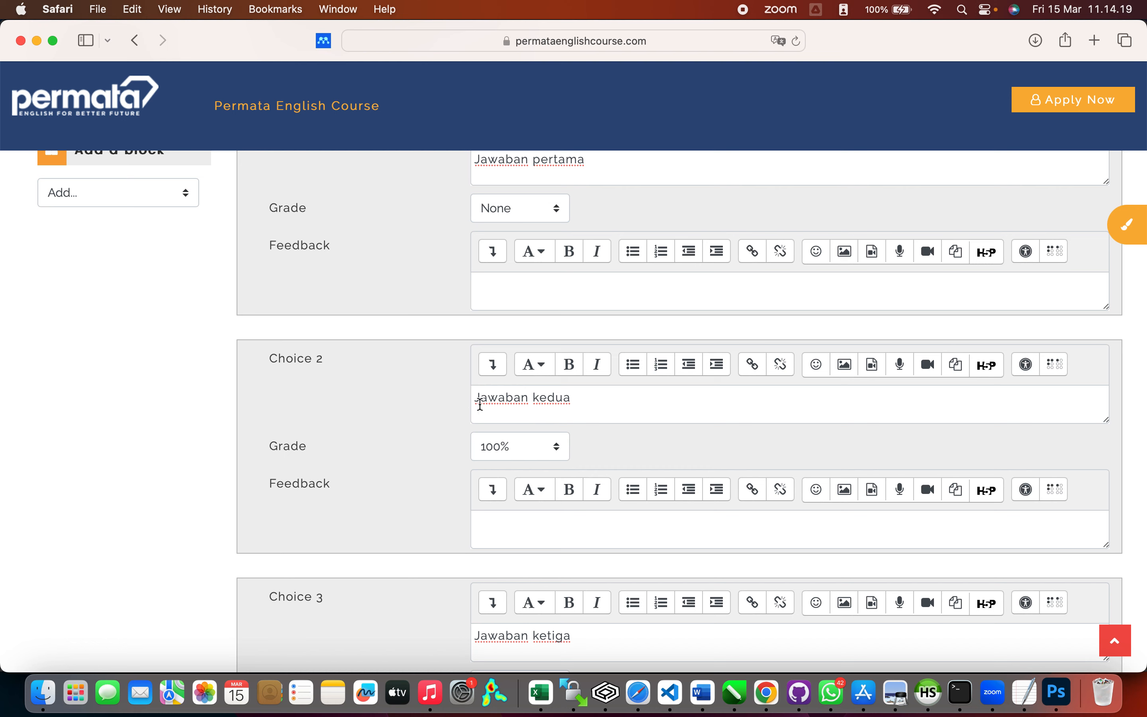
{"action": "scroll", "coordinate": [636, 436], "scroll_direction": "down", "scroll_amount": 10}
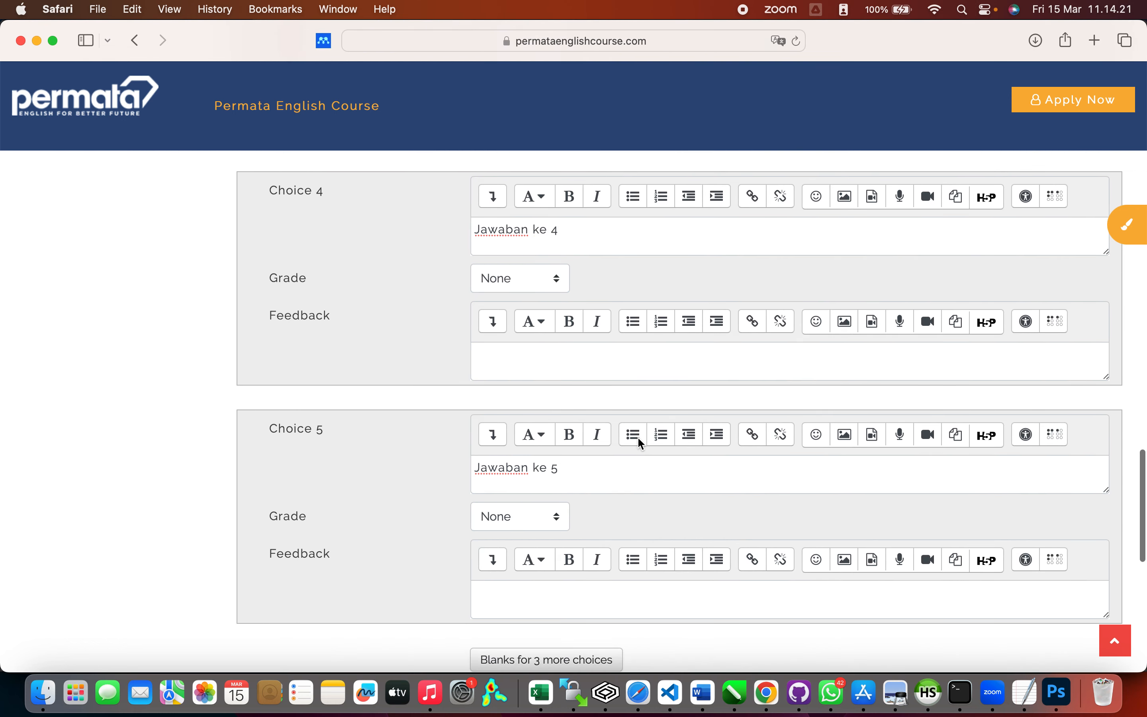
Step: Review the Multiple tries settings, then save the question to the Pretest quiz
{"action": "scroll", "coordinate": [638, 438], "scroll_direction": "down", "scroll_amount": 7}
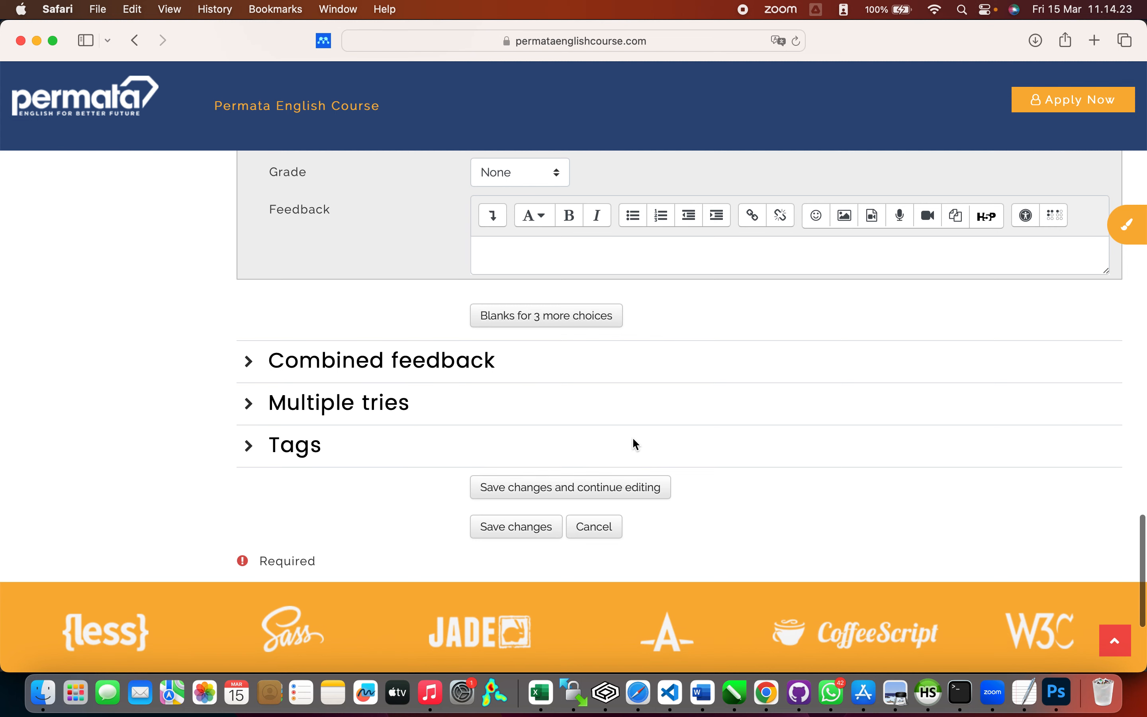
{"action": "left_click", "coordinate": [249, 403]}
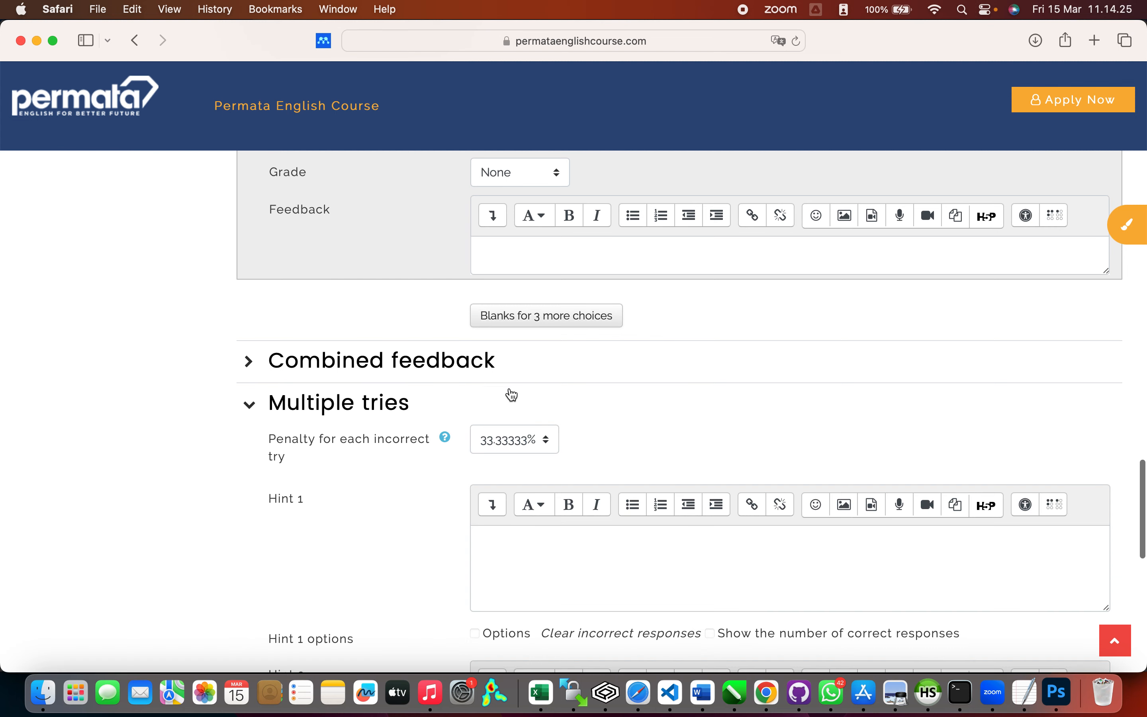
{"action": "scroll", "coordinate": [514, 391], "scroll_direction": "down", "scroll_amount": 3}
{"action": "scroll", "coordinate": [517, 396], "scroll_direction": "down", "scroll_amount": 2}
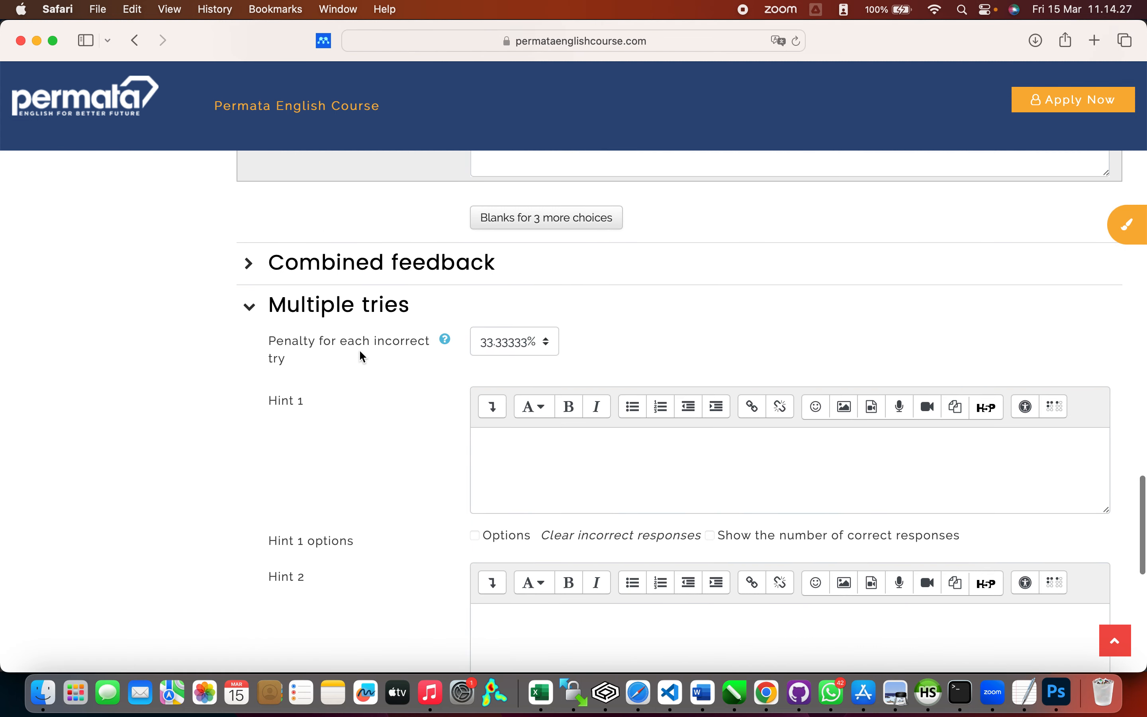
{"action": "scroll", "coordinate": [362, 356], "scroll_direction": "down", "scroll_amount": 3}
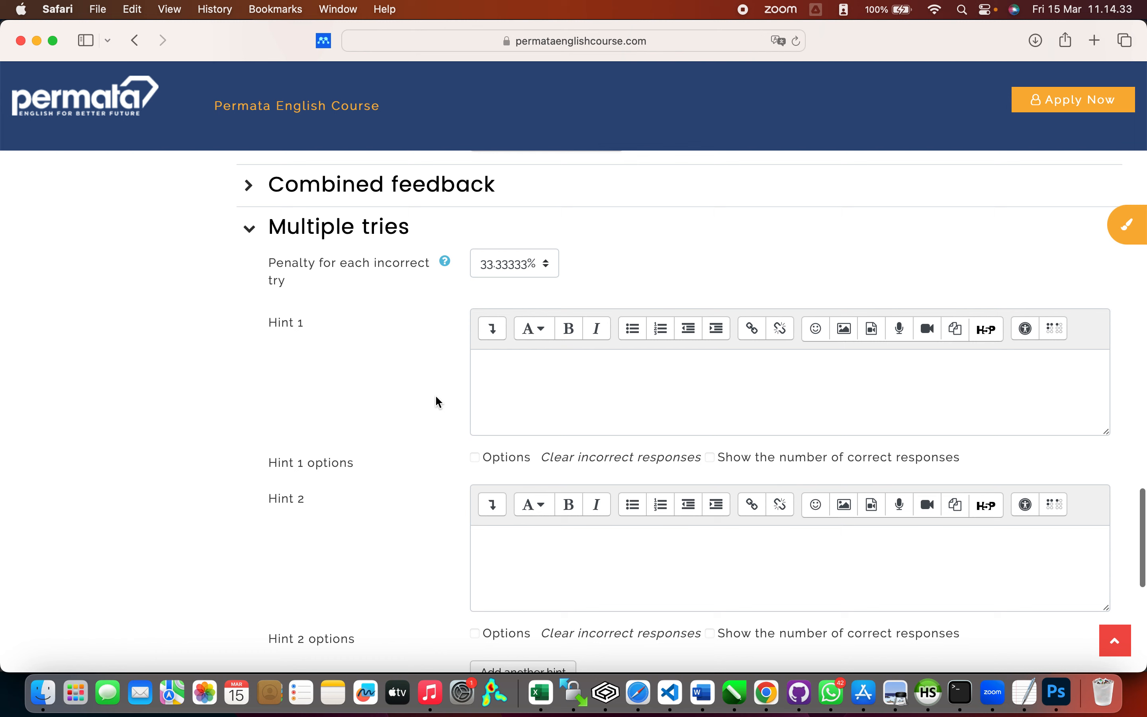
{"action": "scroll", "coordinate": [436, 402], "scroll_direction": "down", "scroll_amount": 2}
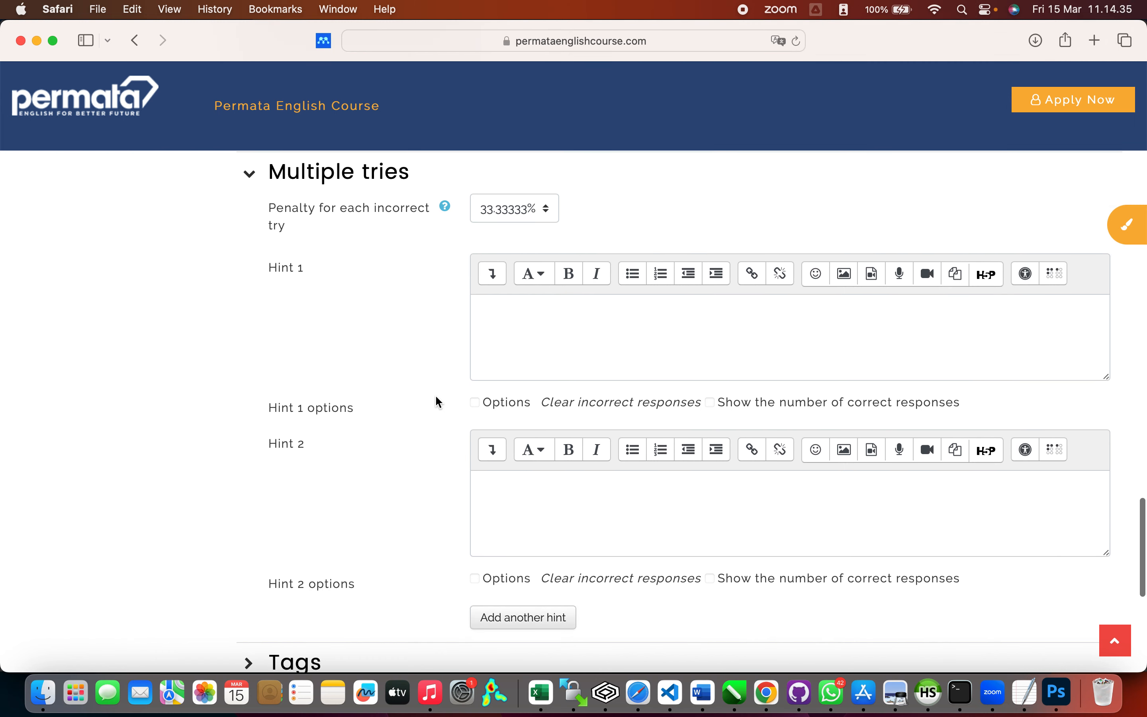
{"action": "scroll", "coordinate": [435, 397], "scroll_direction": "down", "scroll_amount": 2}
{"action": "scroll", "coordinate": [439, 403], "scroll_direction": "down", "scroll_amount": 5}
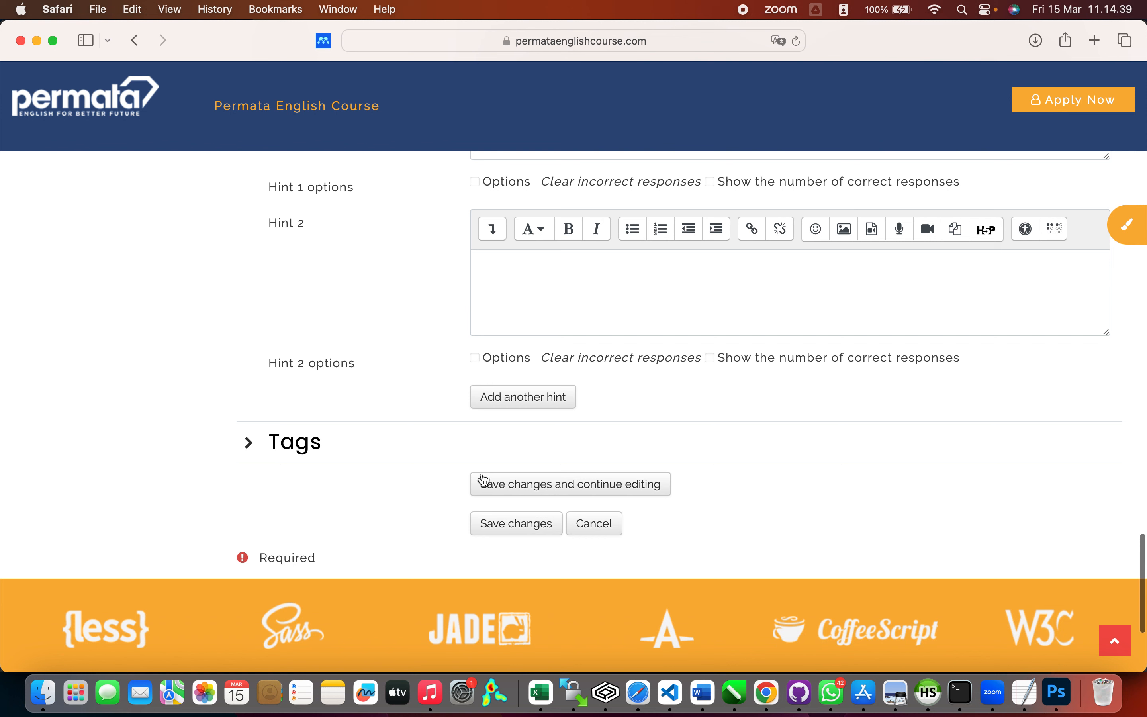
{"action": "left_click", "coordinate": [528, 528]}
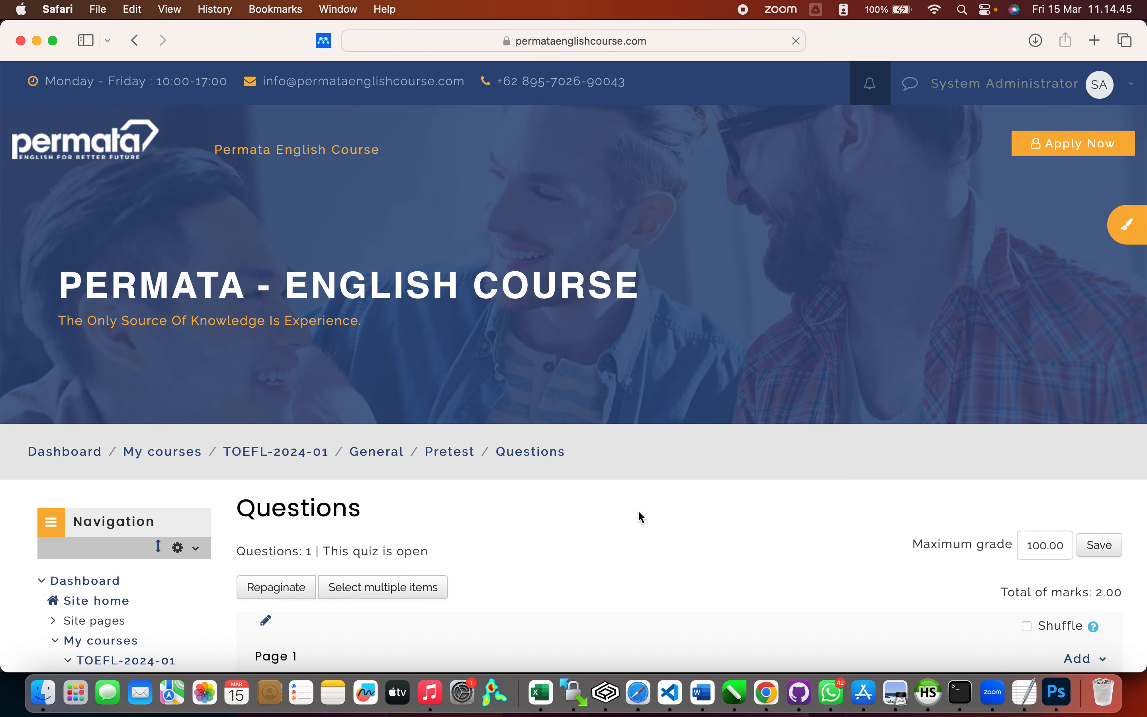
Step: Bring up the new-question type chooser for Page 1 and look at Essay
{"action": "scroll", "coordinate": [638, 510], "scroll_direction": "down", "scroll_amount": 10}
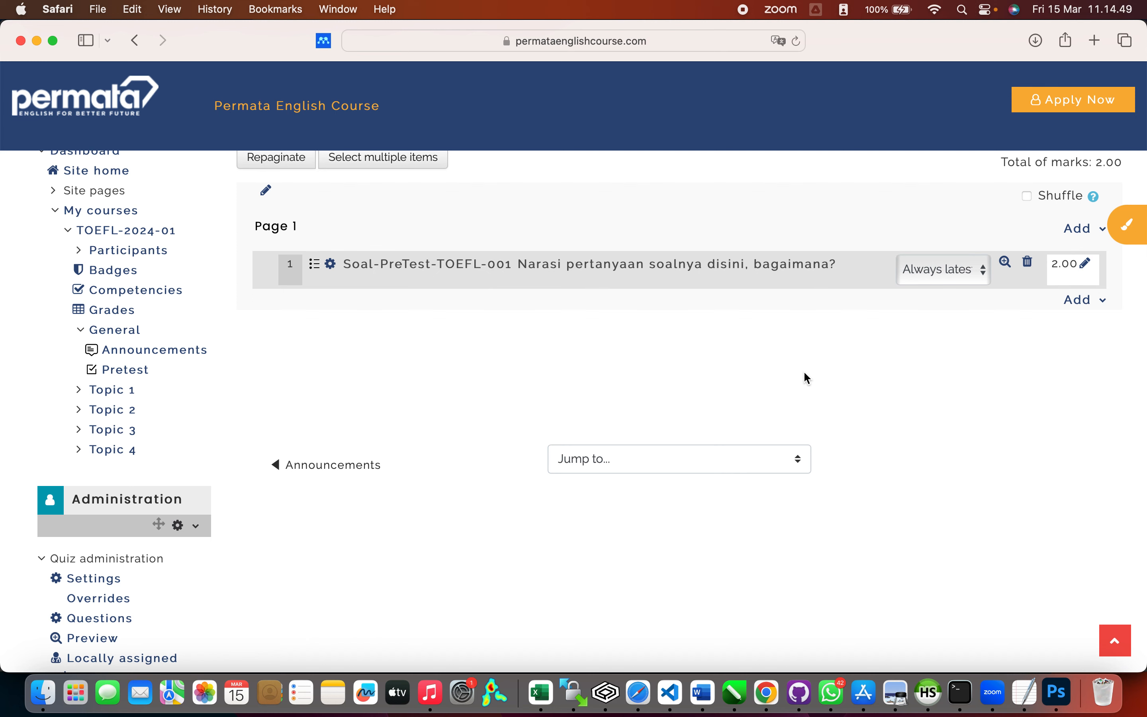
{"action": "scroll", "coordinate": [805, 375], "scroll_direction": "up", "scroll_amount": 3}
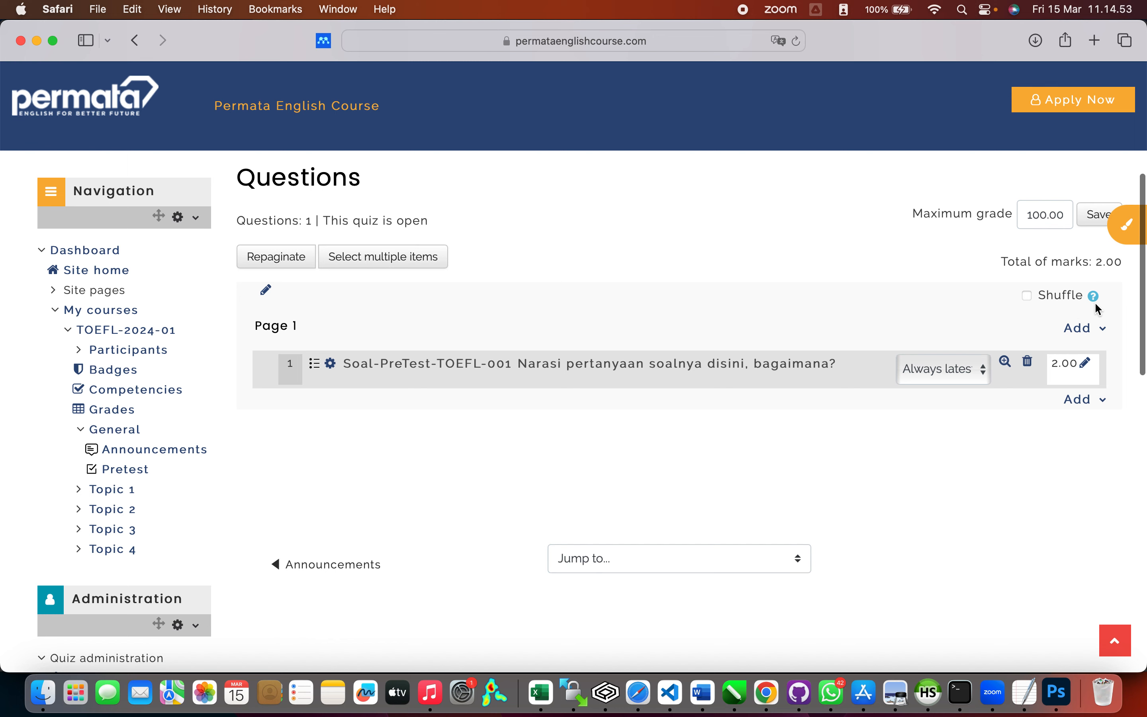
{"action": "left_click", "coordinate": [1104, 330]}
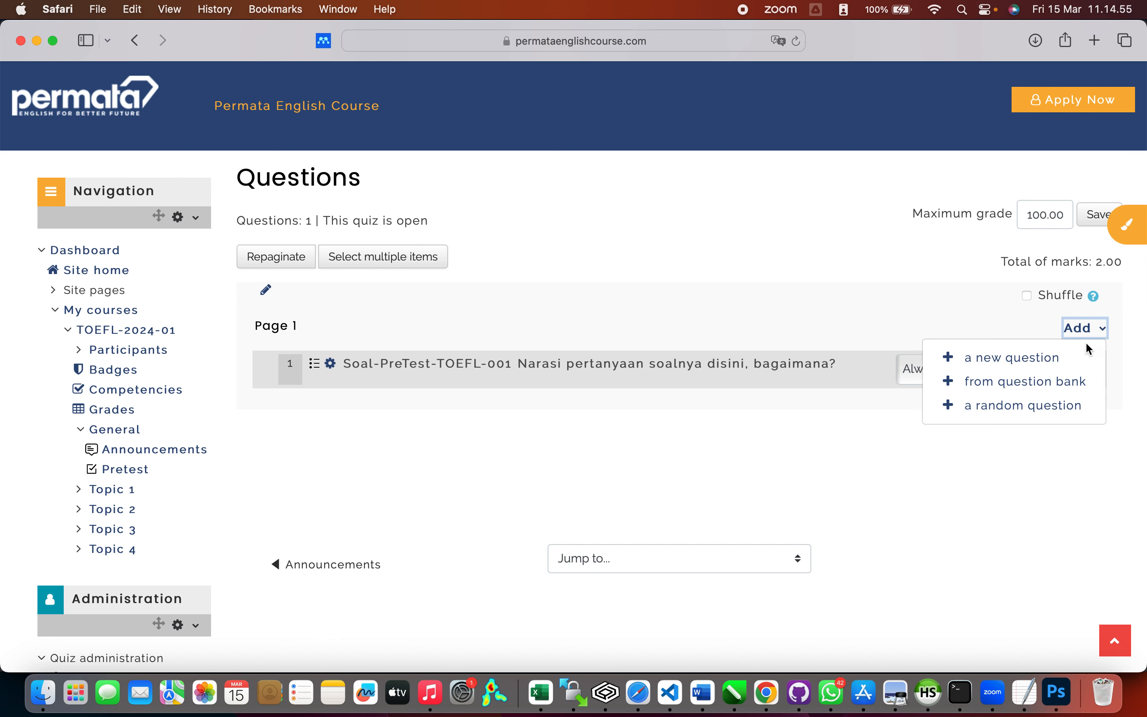
{"action": "left_click", "coordinate": [1068, 363]}
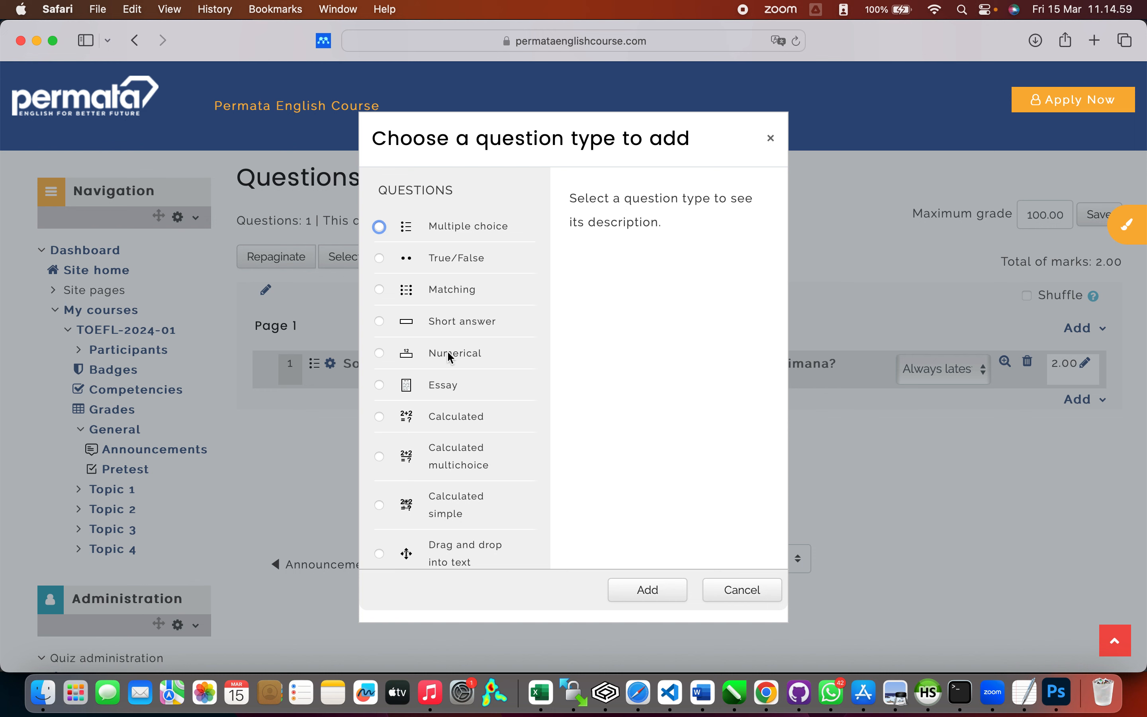
{"action": "left_click", "coordinate": [439, 391]}
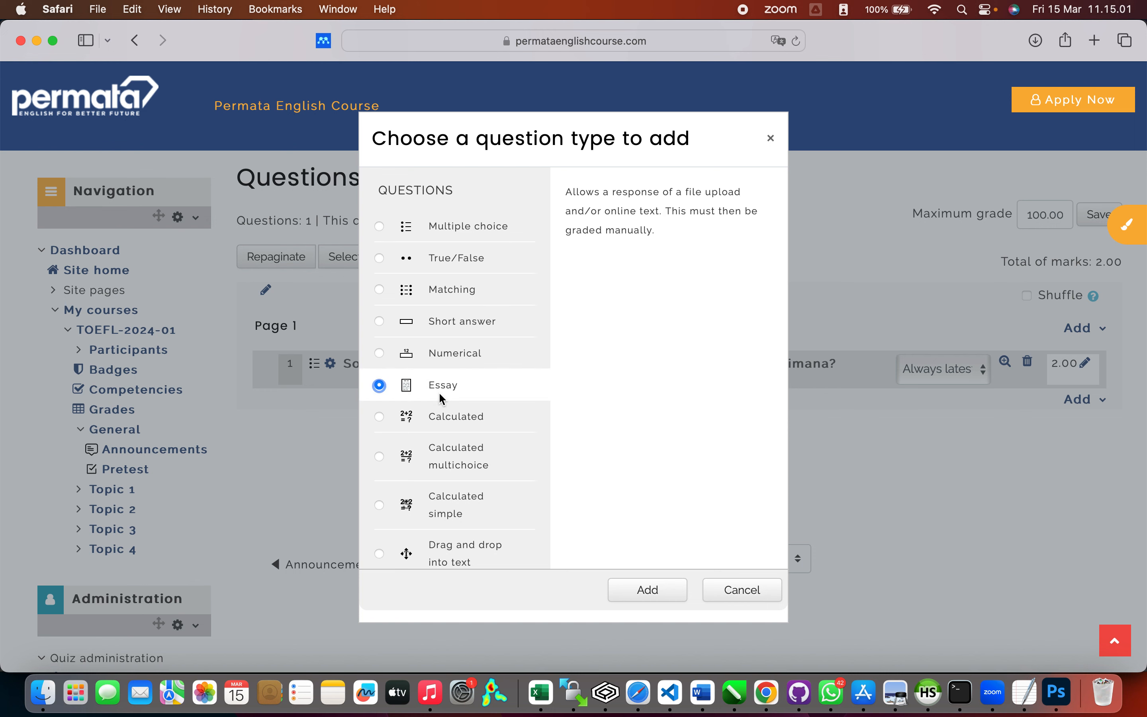
Step: Browse Calculated simple, Short answer, Matching and True/False, then cancel without adding
{"action": "scroll", "coordinate": [457, 405], "scroll_direction": "down", "scroll_amount": 4}
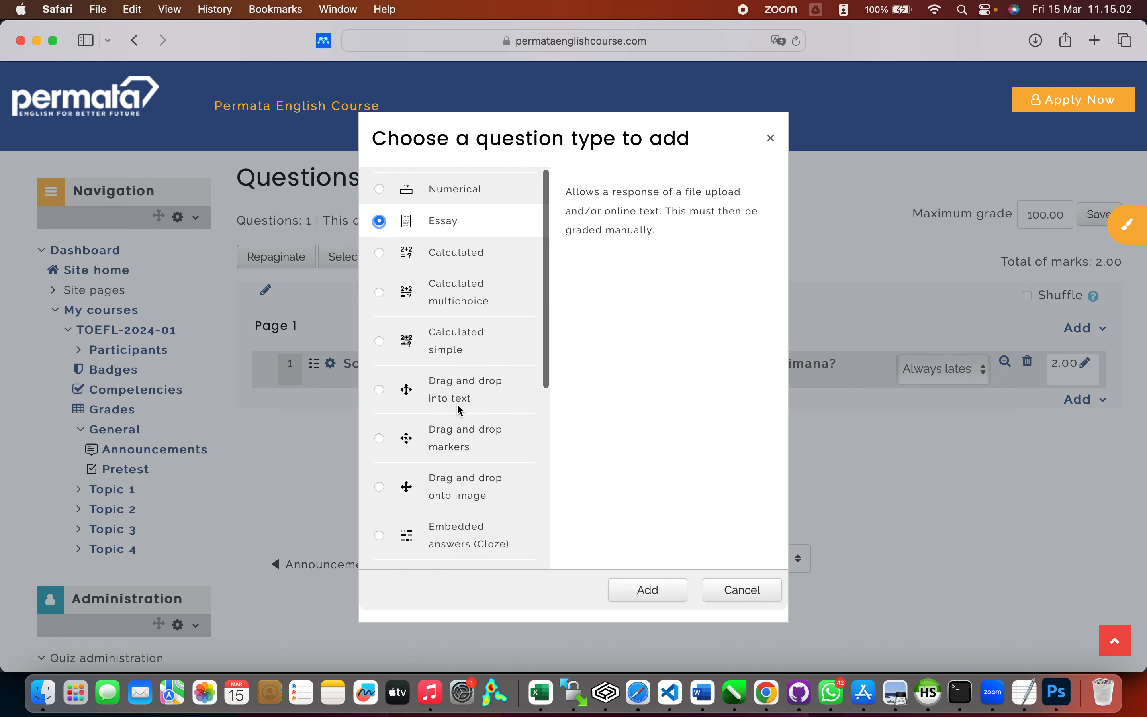
{"action": "scroll", "coordinate": [457, 406], "scroll_direction": "down", "scroll_amount": 4}
{"action": "scroll", "coordinate": [457, 406], "scroll_direction": "up", "scroll_amount": 4}
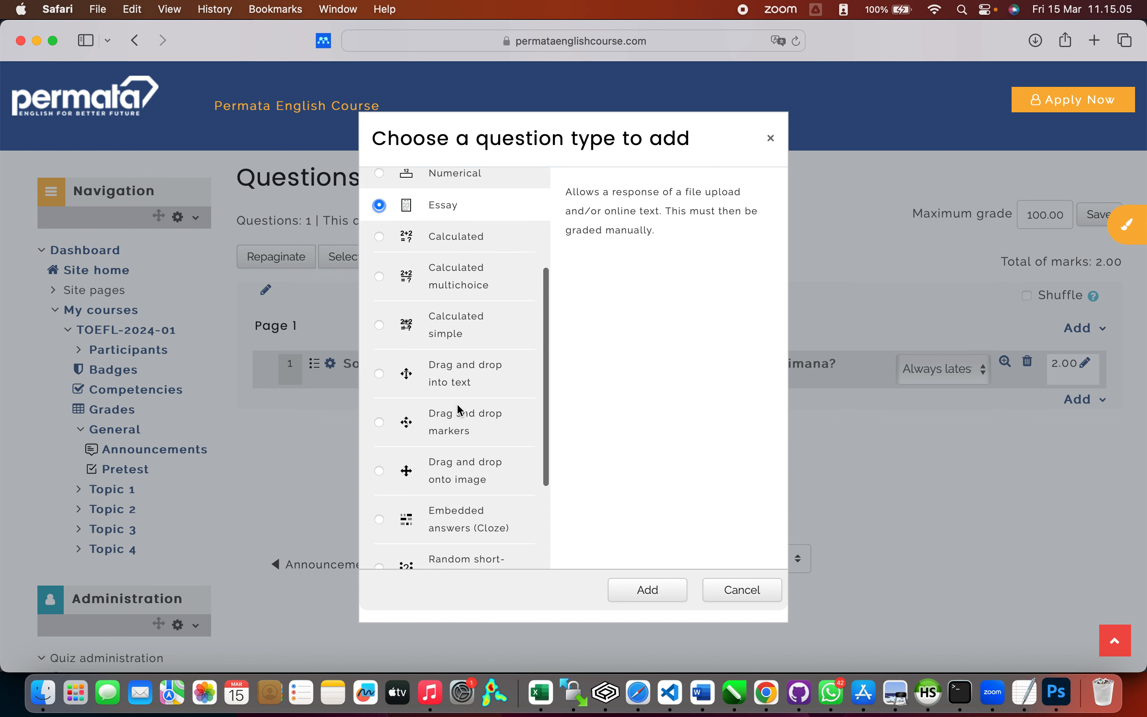
{"action": "scroll", "coordinate": [458, 408], "scroll_direction": "up", "scroll_amount": 1}
{"action": "left_click", "coordinate": [451, 351]}
{"action": "scroll", "coordinate": [452, 351], "scroll_direction": "up", "scroll_amount": 4}
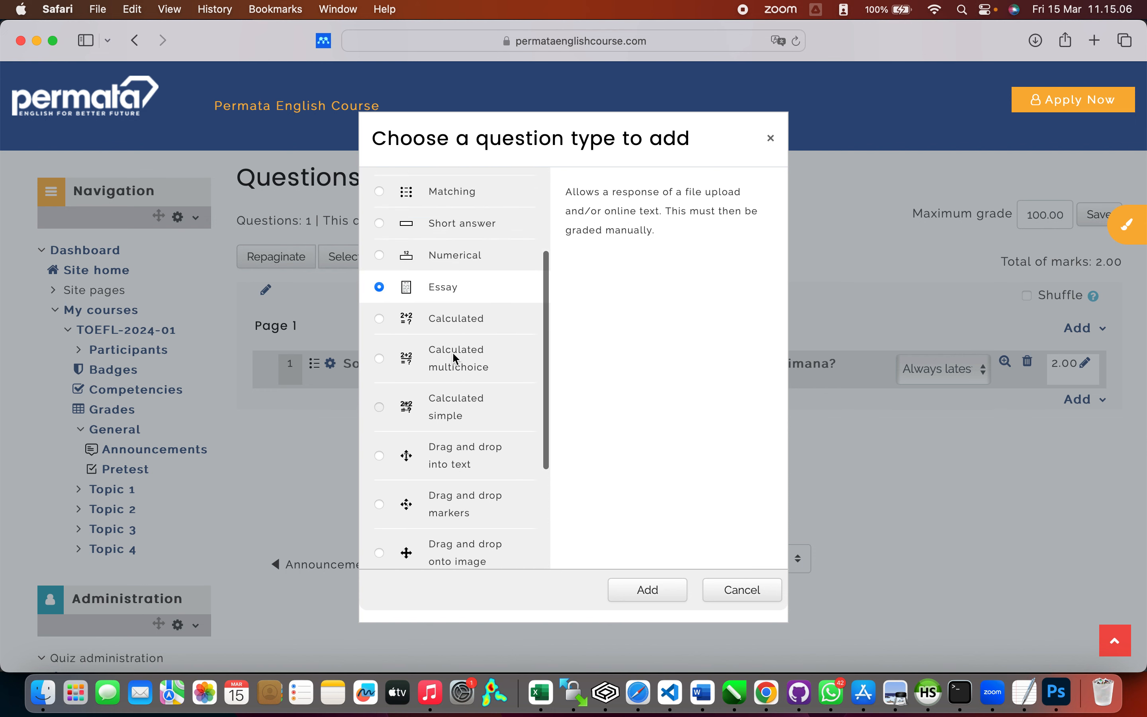
{"action": "left_click", "coordinate": [454, 316]}
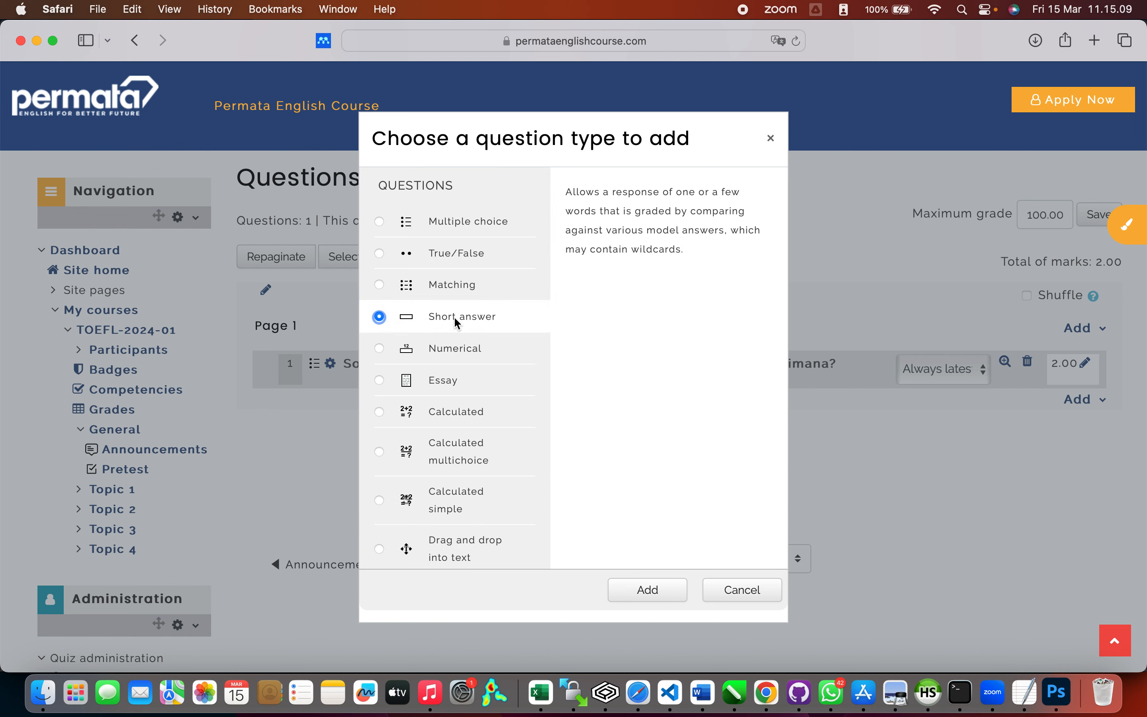
{"action": "left_click", "coordinate": [457, 287]}
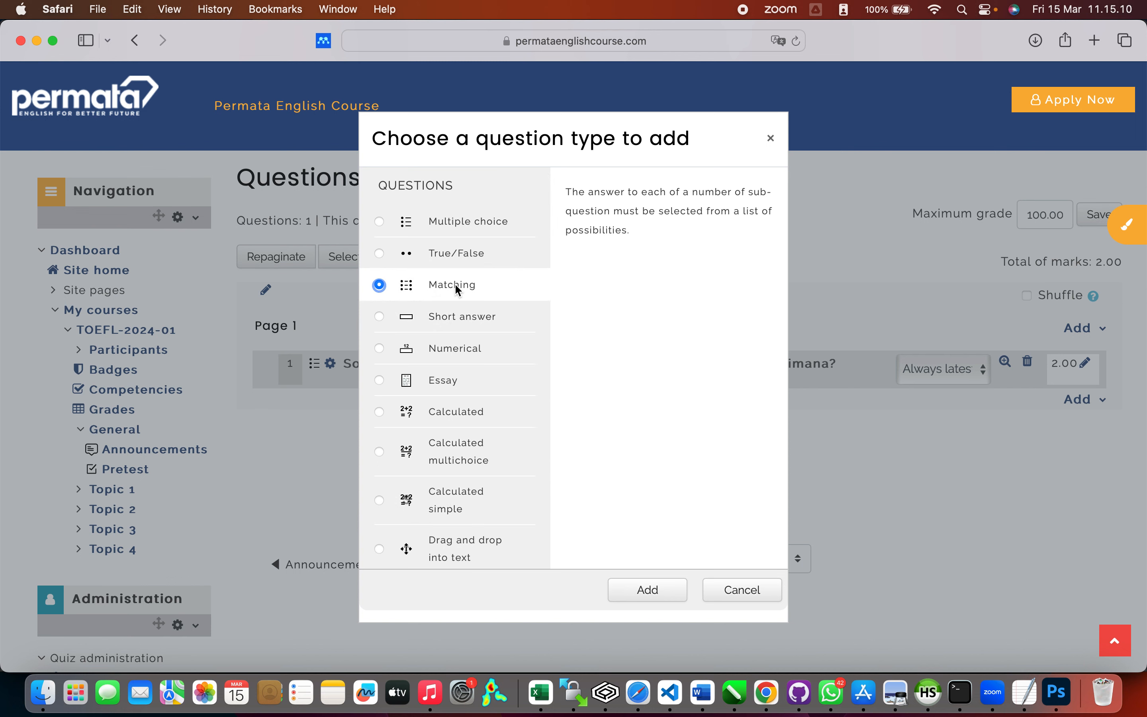
{"action": "left_click", "coordinate": [469, 251]}
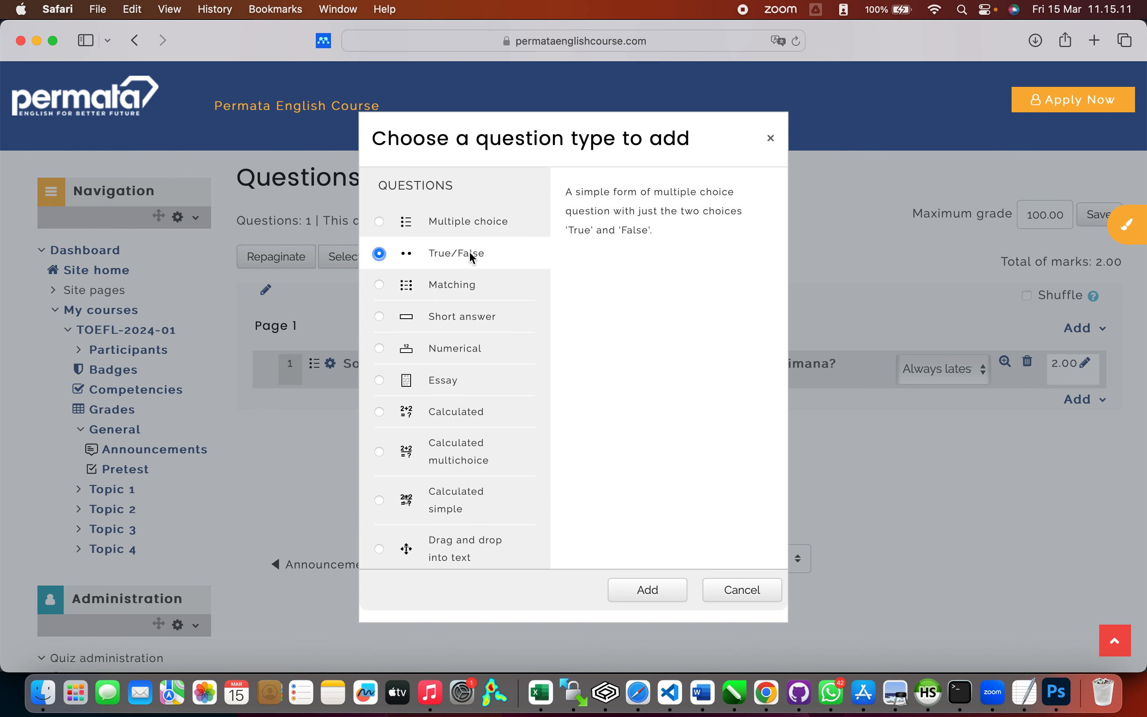
{"action": "left_click", "coordinate": [726, 592]}
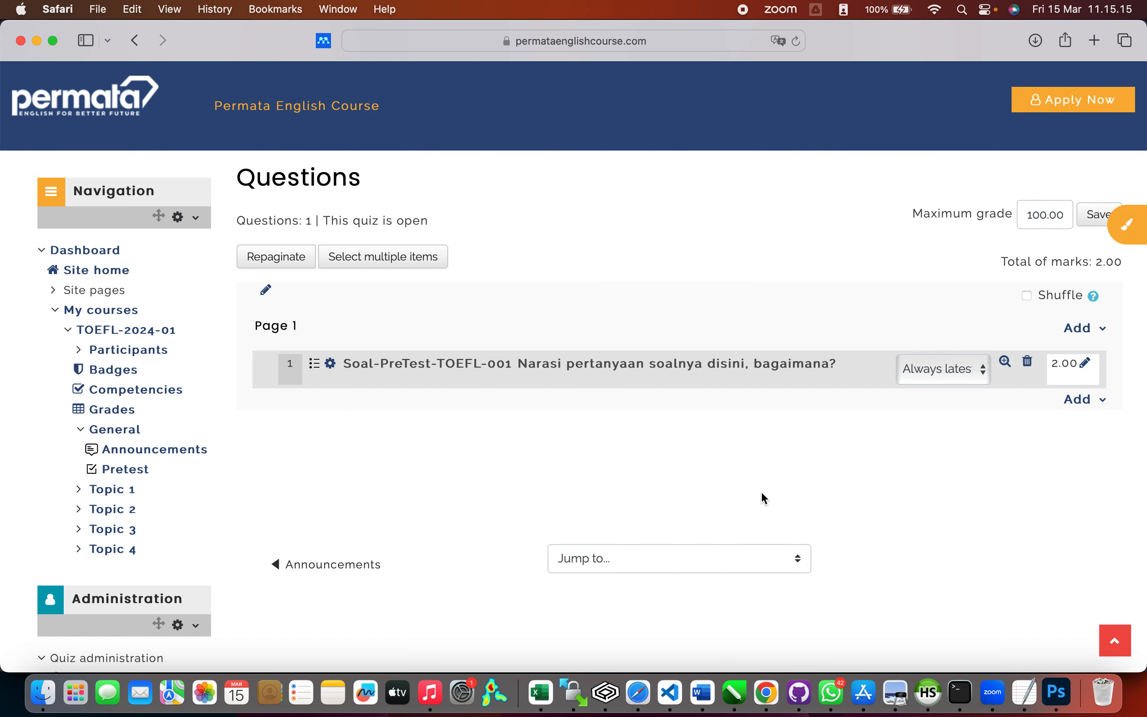
Step: Preview question Soal-PreTest-TOEFL-001, then start a new Multiple choice question on Page 1
{"action": "left_click", "coordinate": [1006, 363]}
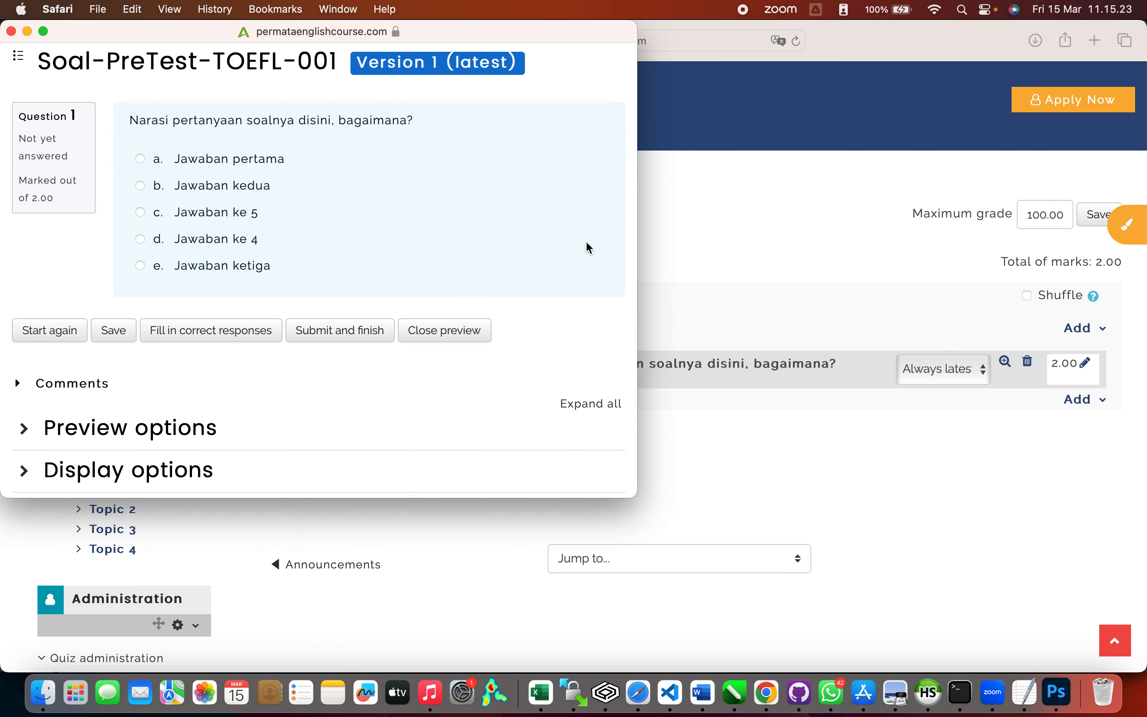
{"action": "left_click", "coordinate": [11, 33]}
{"action": "left_click", "coordinate": [1102, 329]}
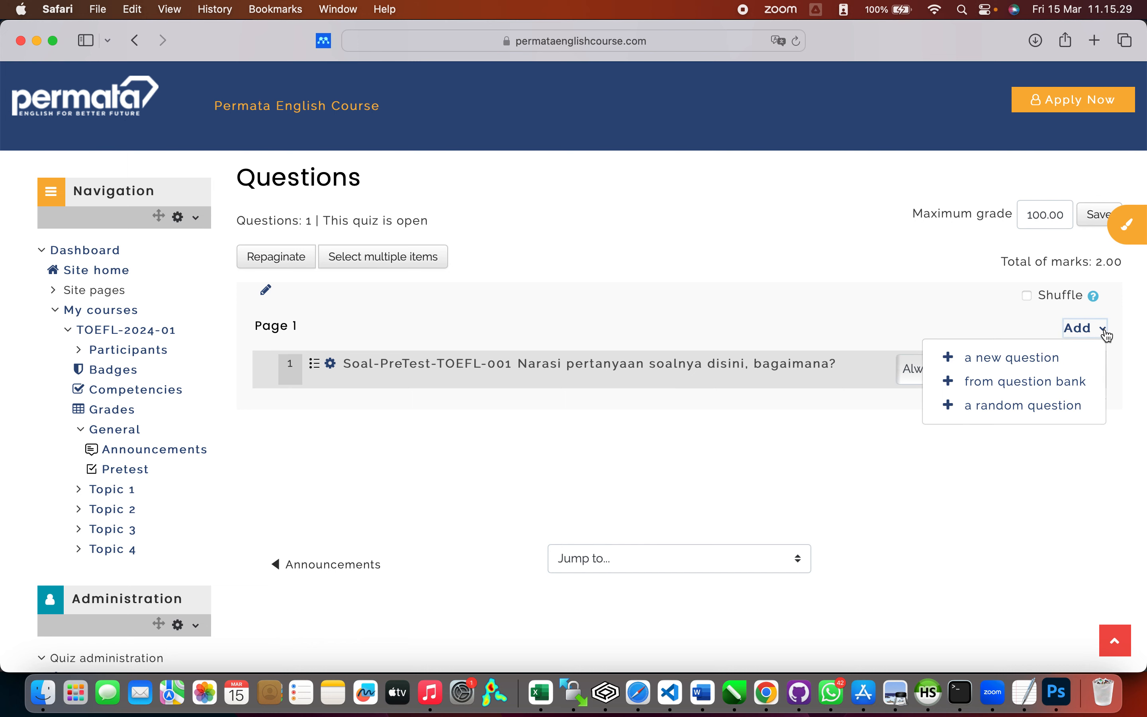
{"action": "left_click", "coordinate": [1077, 358]}
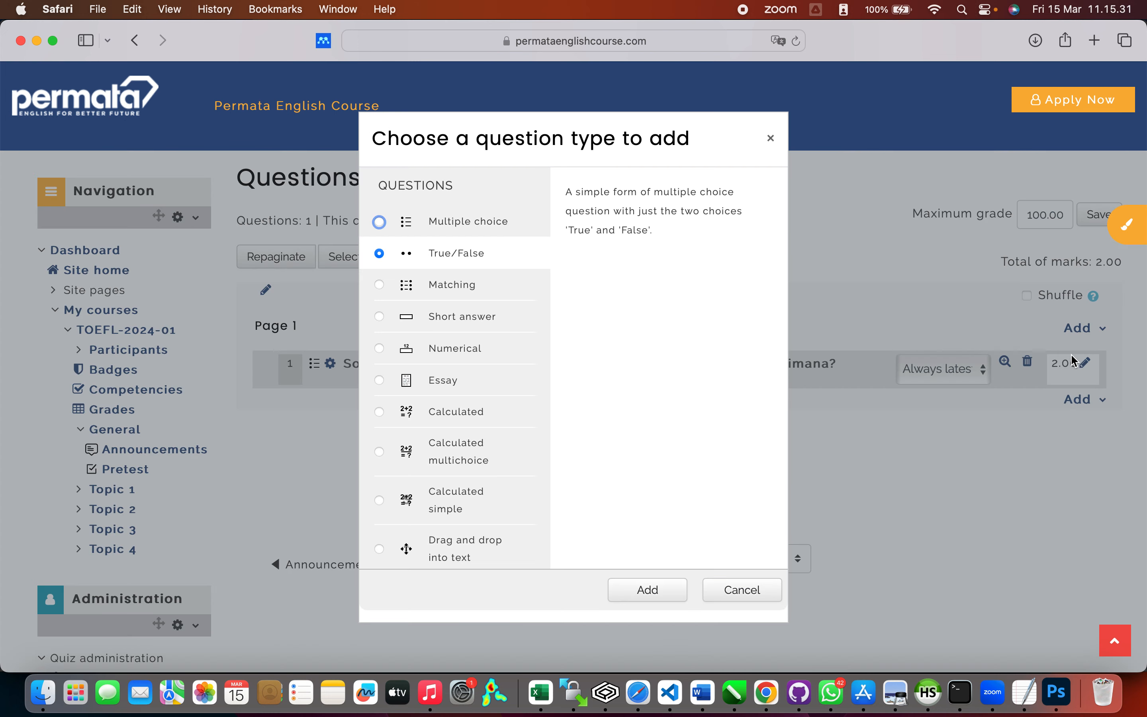
{"action": "left_click", "coordinate": [506, 226]}
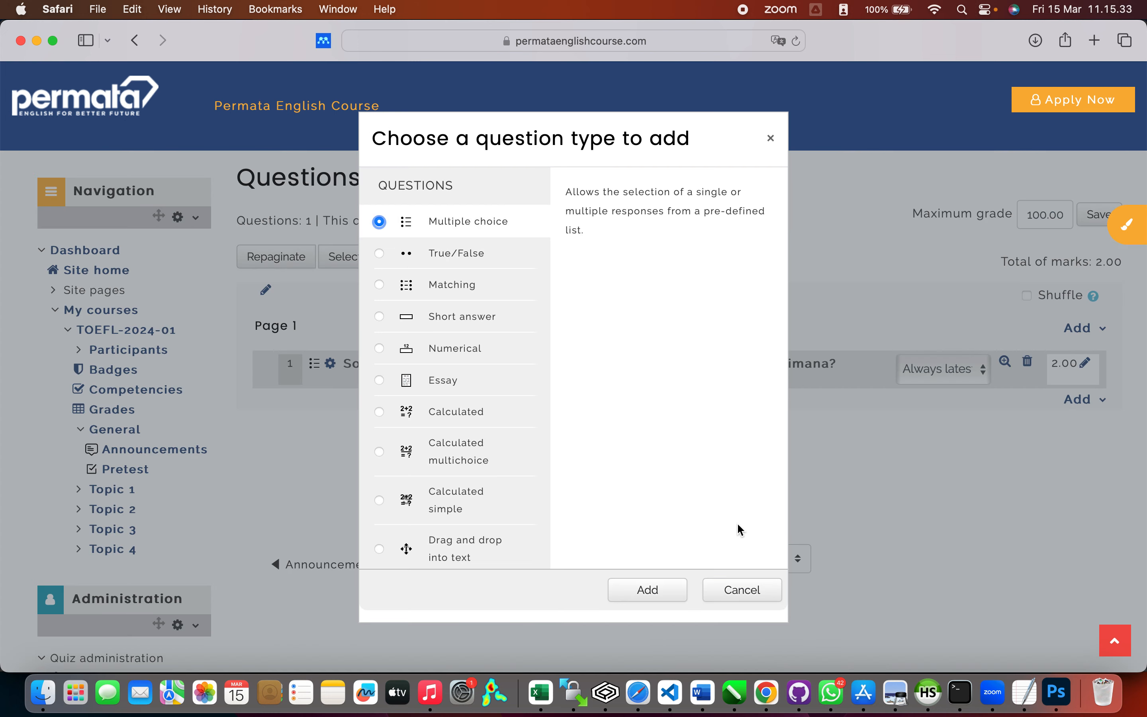
{"action": "left_click", "coordinate": [677, 593]}
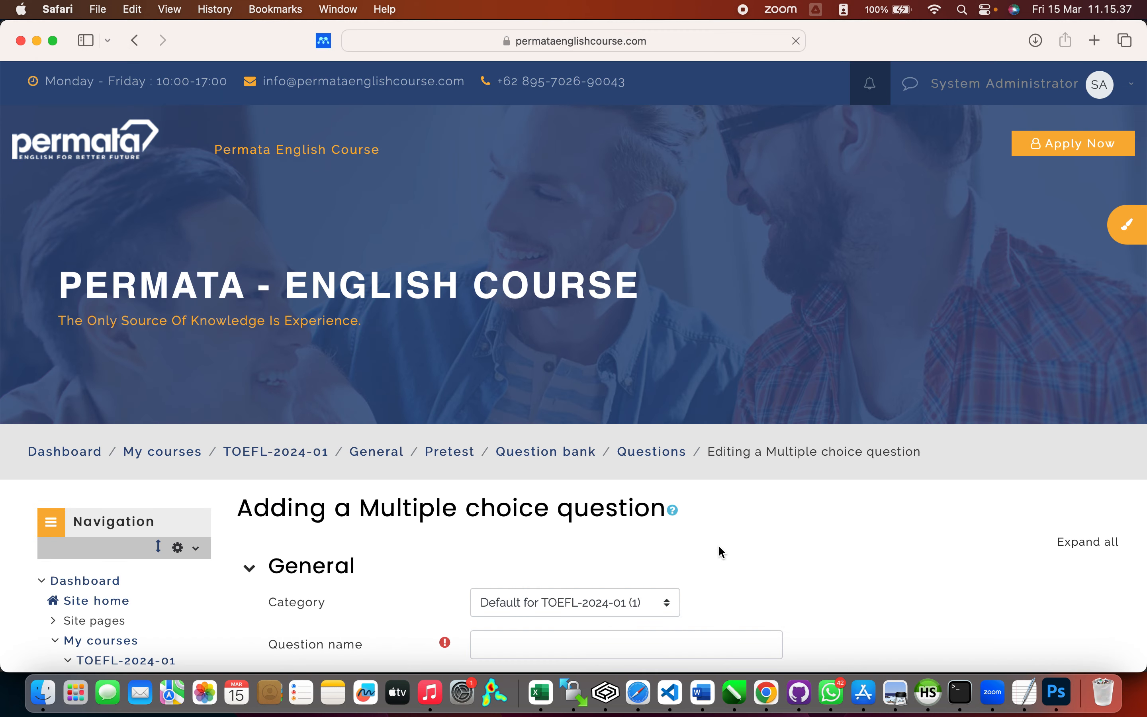
{"action": "scroll", "coordinate": [717, 550], "scroll_direction": "down", "scroll_amount": 3}
Step: Name the new question Soal-PreTest-TOEFL-002
{"action": "left_click", "coordinate": [688, 507]}
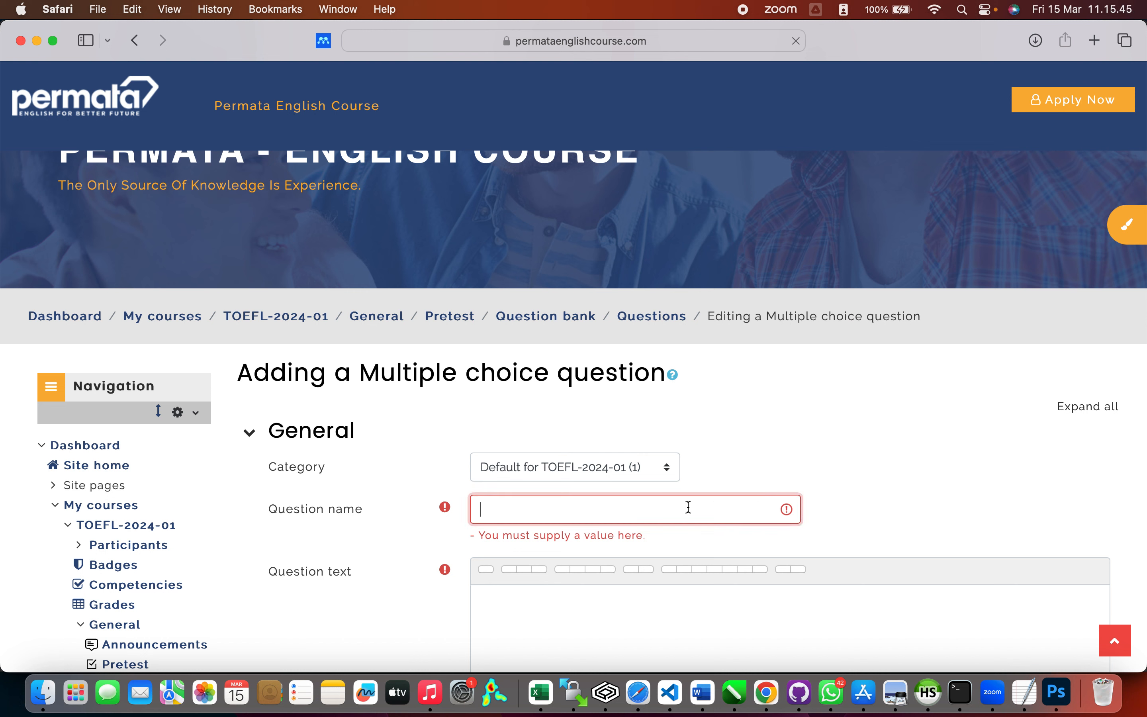
{"action": "type", "text": "Soal-Pre"}
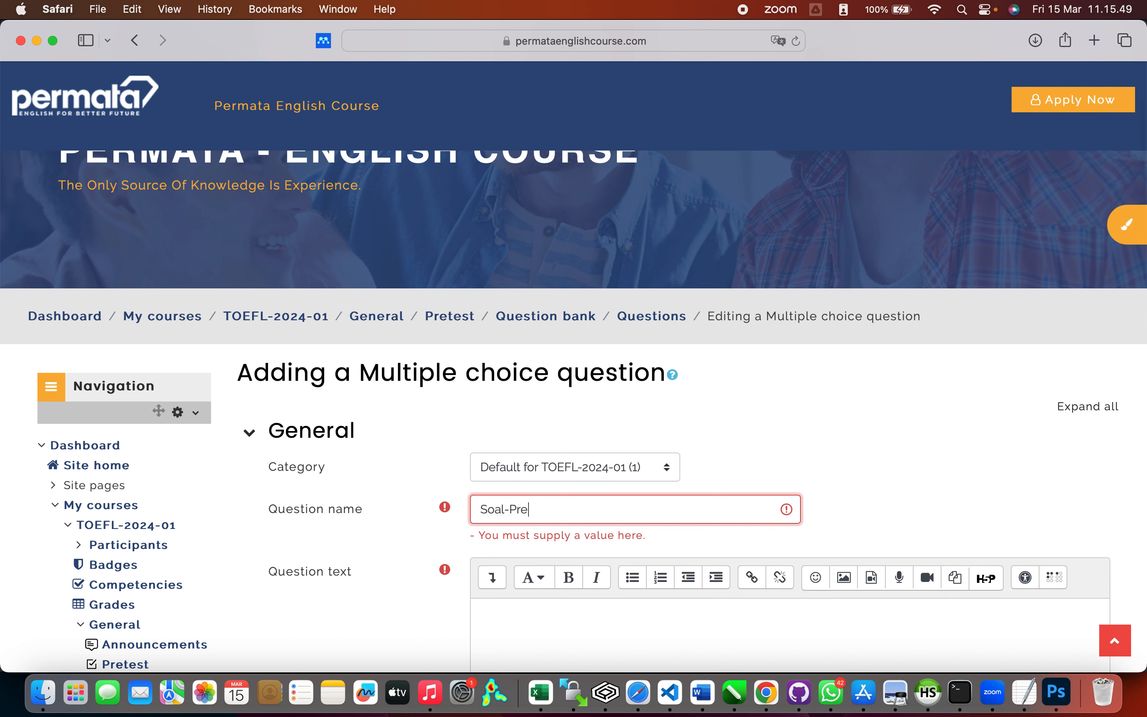
{"action": "type", "text": "Test-TOEFL-002"}
{"action": "scroll", "coordinate": [680, 539], "scroll_direction": "down", "scroll_amount": 3}
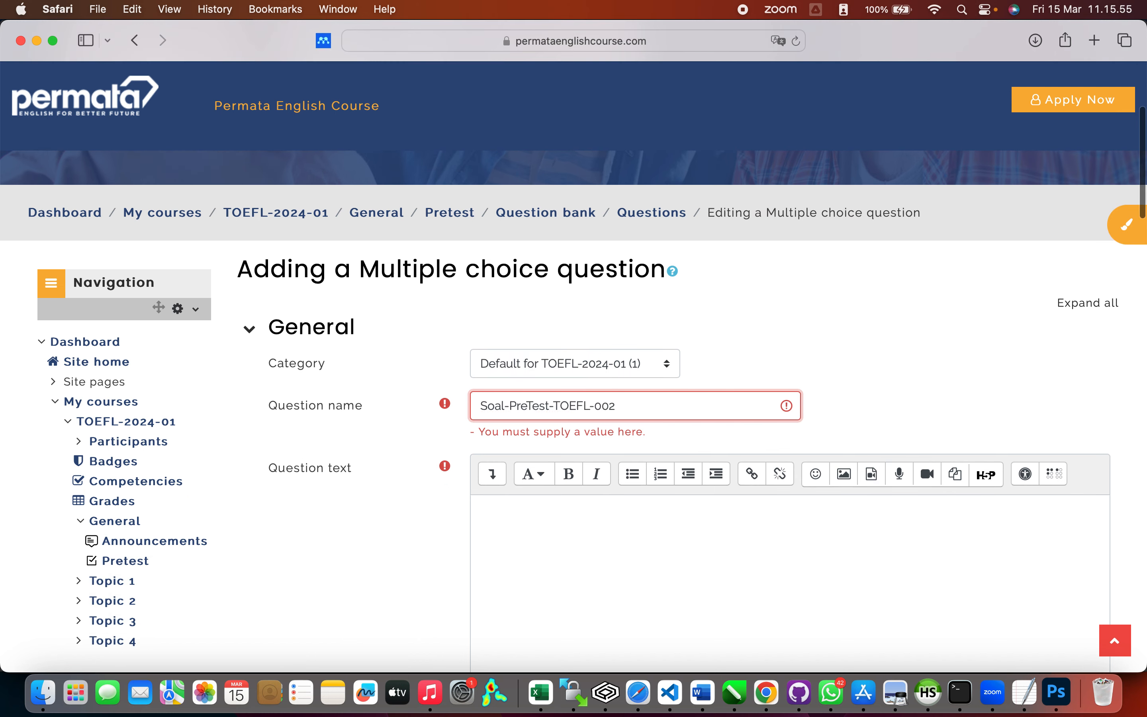
Step: Enter the question text 'Gambar apakah di atas' with an empty line above it
{"action": "left_click", "coordinate": [681, 501]}
{"action": "scroll", "coordinate": [682, 502], "scroll_direction": "down", "scroll_amount": 2}
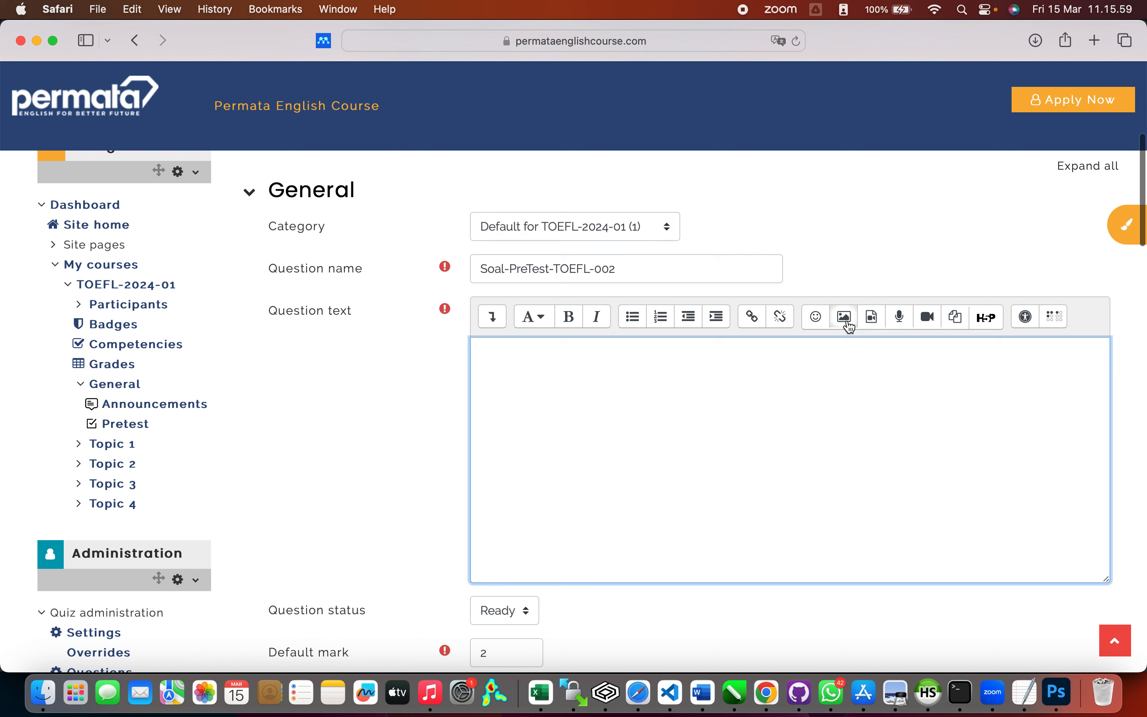
{"action": "type", "text": "Gam"}
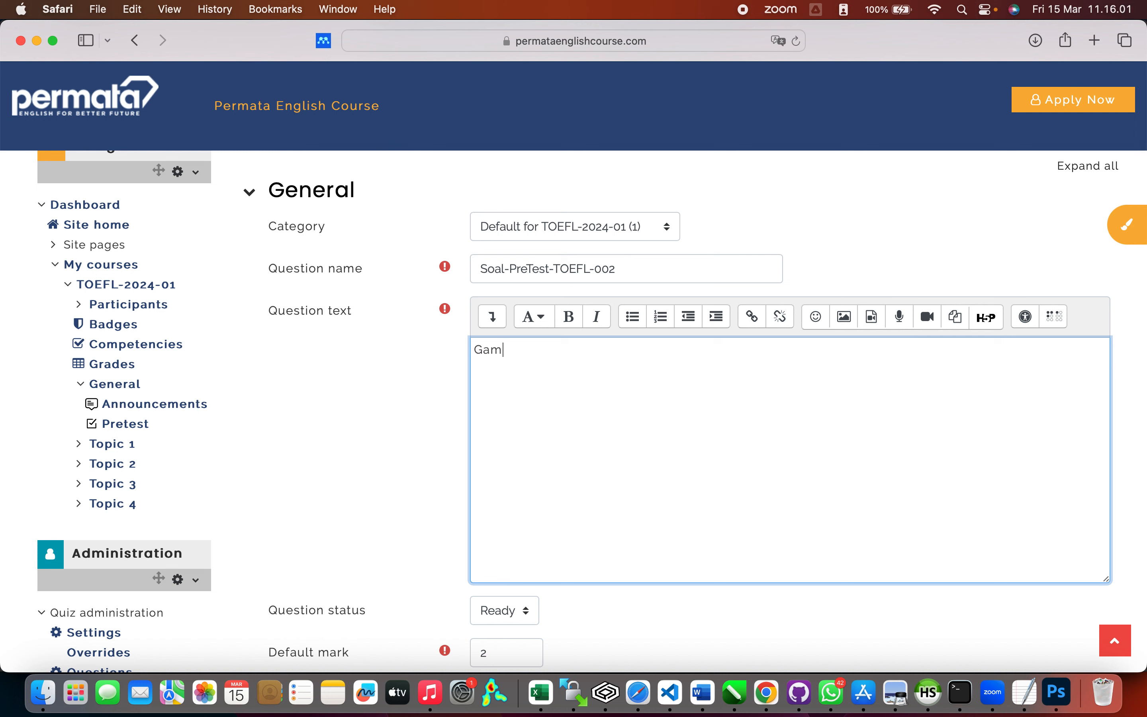
{"action": "type", "text": "bar apakah di atas"}
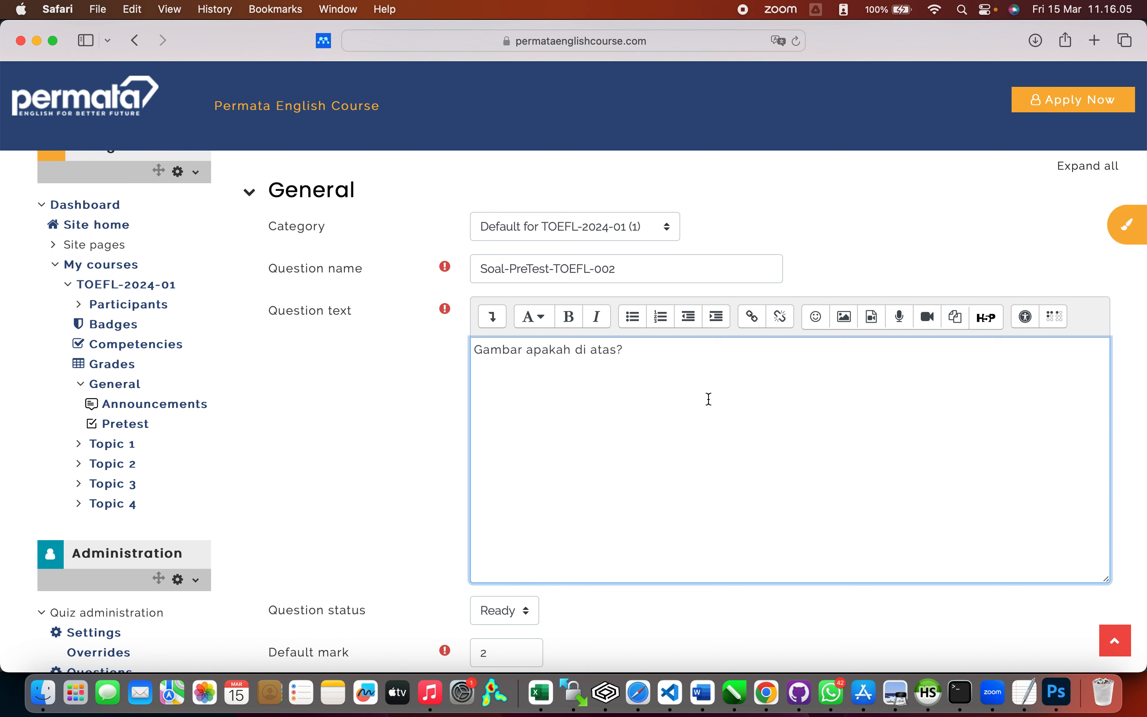
{"action": "left_click", "coordinate": [476, 347]}
{"action": "key", "text": "Return"}
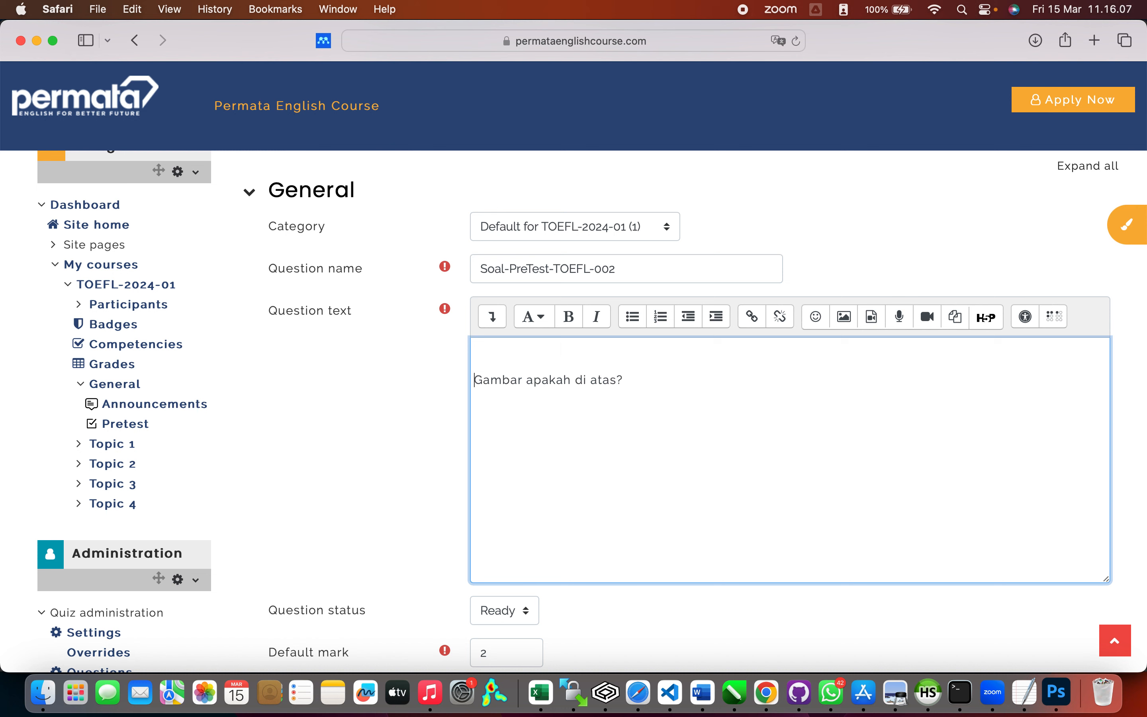
{"action": "left_click", "coordinate": [843, 317]}
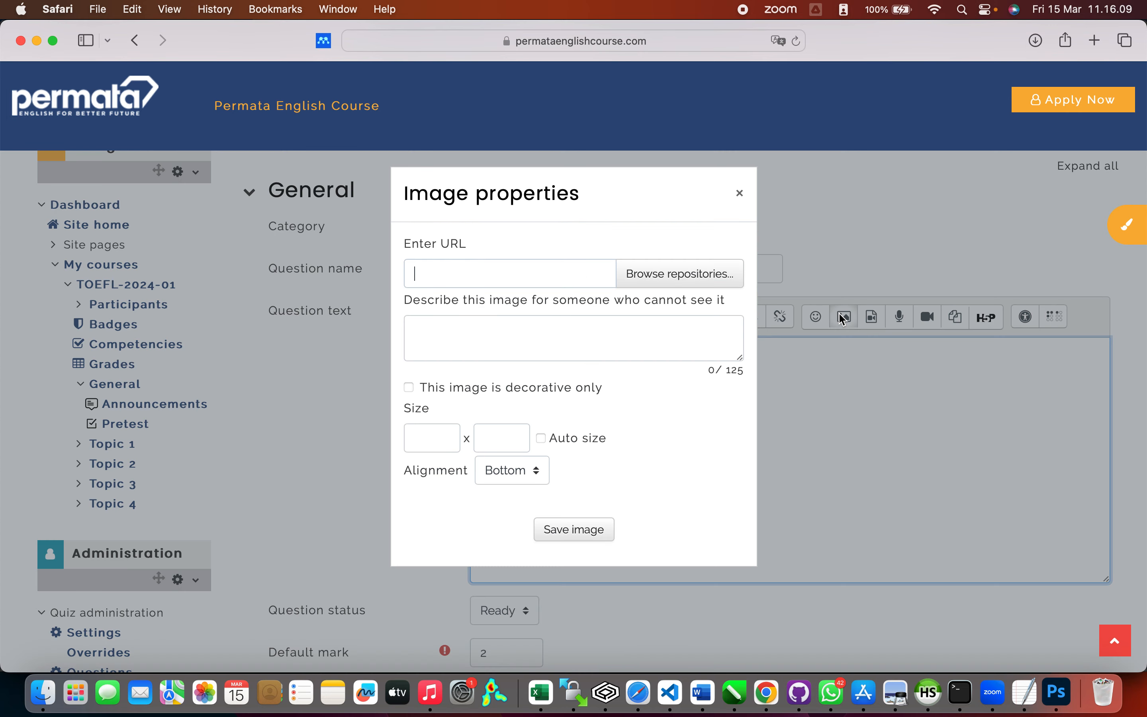
Step: Upload the last WhatsApp photo from the computer as the question image
{"action": "left_click", "coordinate": [696, 275]}
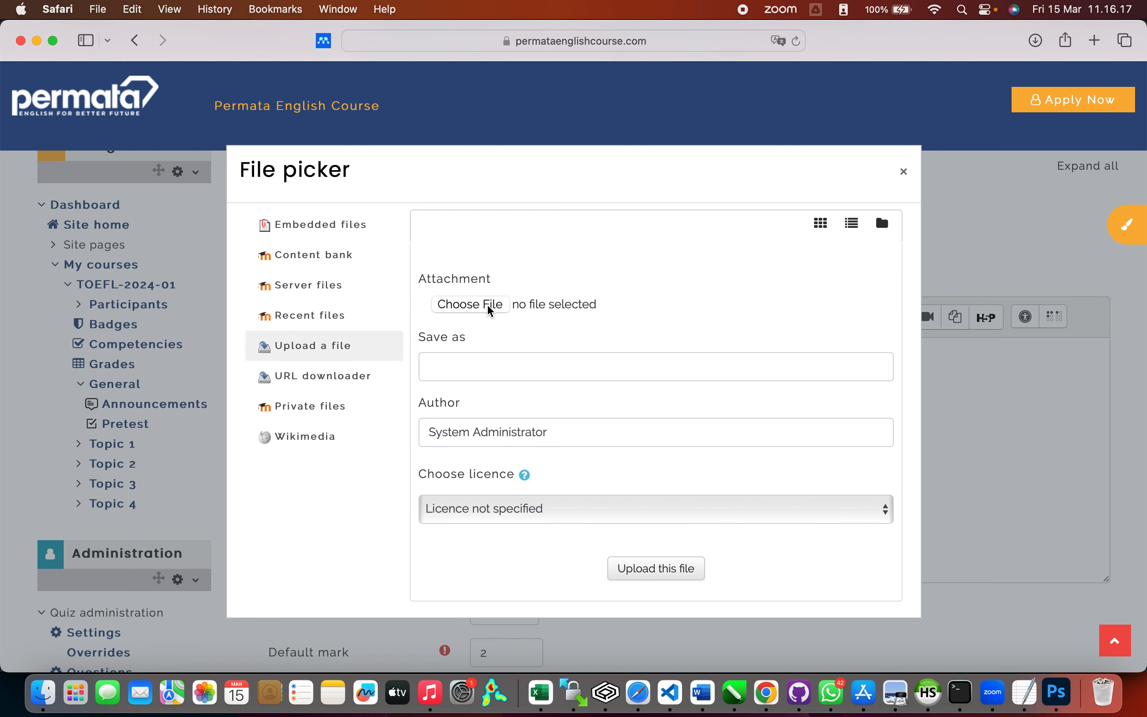
{"action": "left_click", "coordinate": [487, 306]}
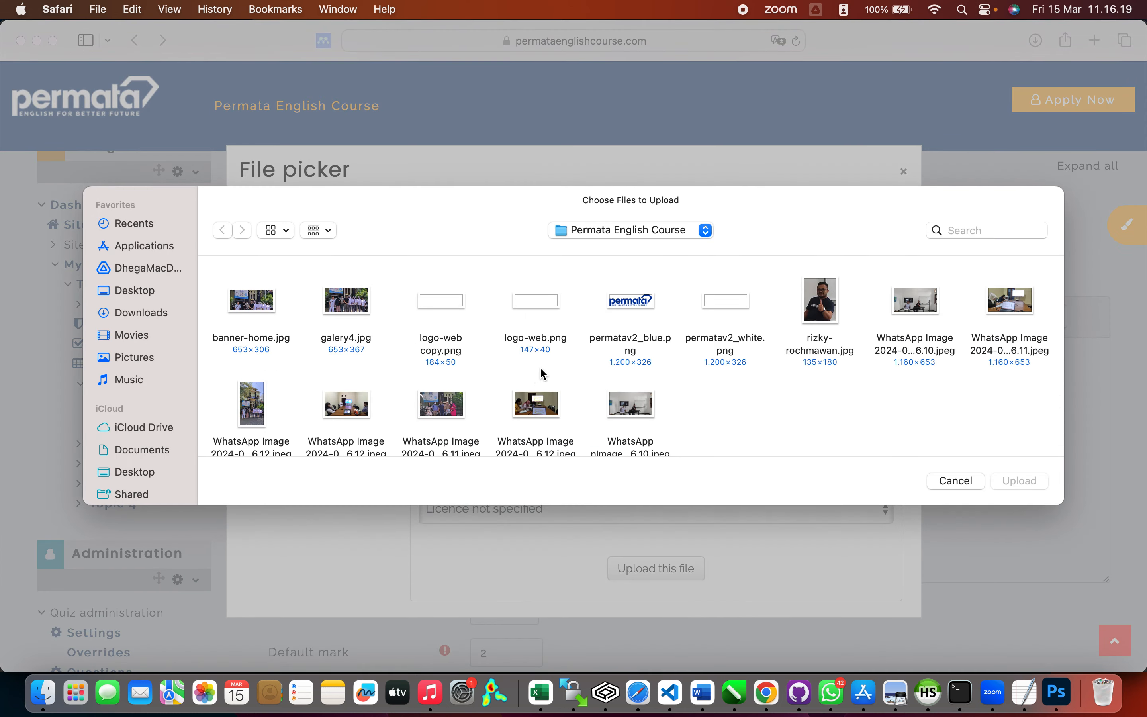
{"action": "double_click", "coordinate": [643, 411]}
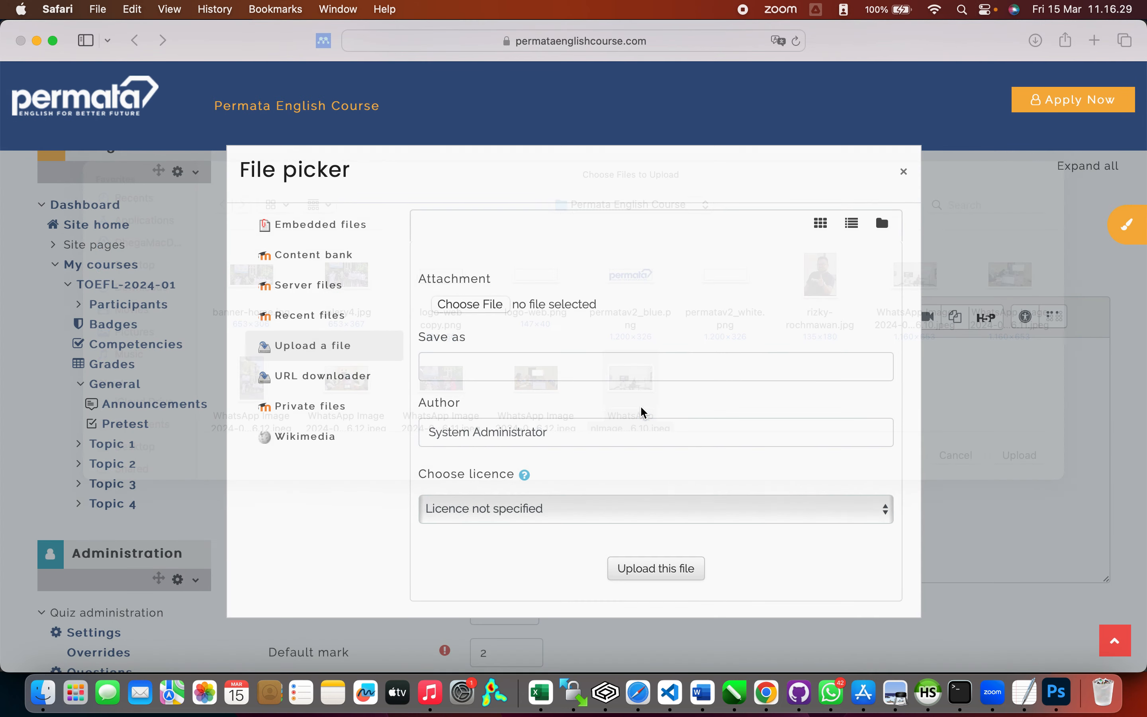
{"action": "left_click", "coordinate": [645, 569]}
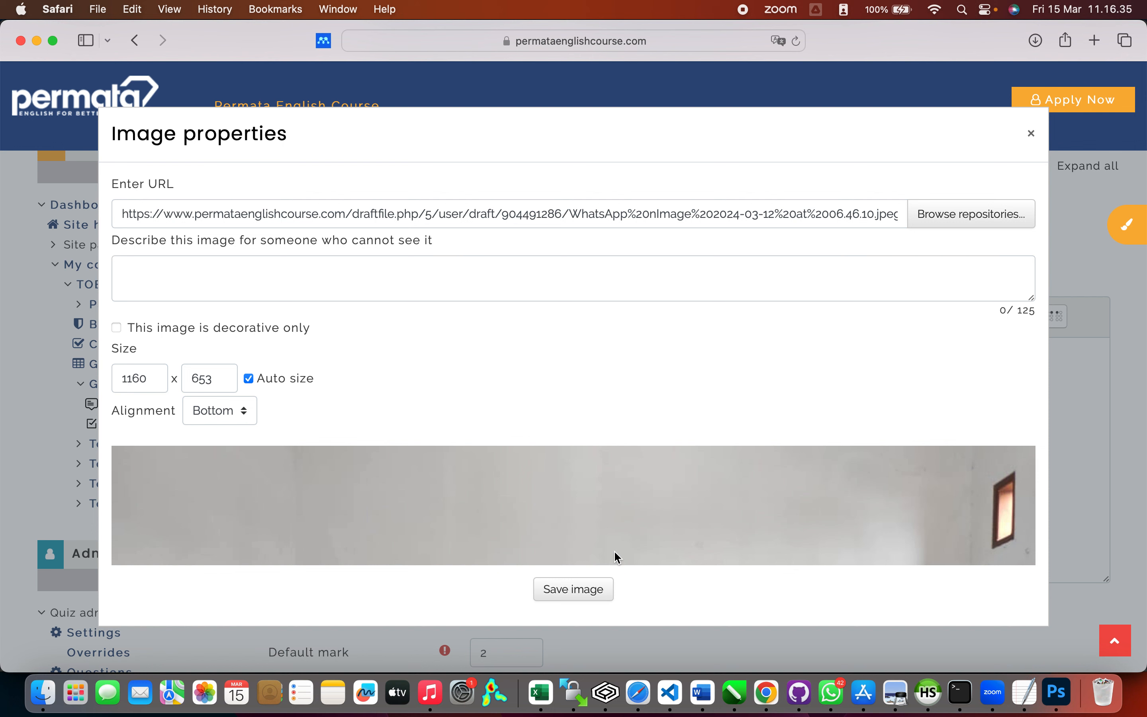
Step: Set the image alignment to Top and mark it as decorative only
{"action": "left_click", "coordinate": [226, 424]}
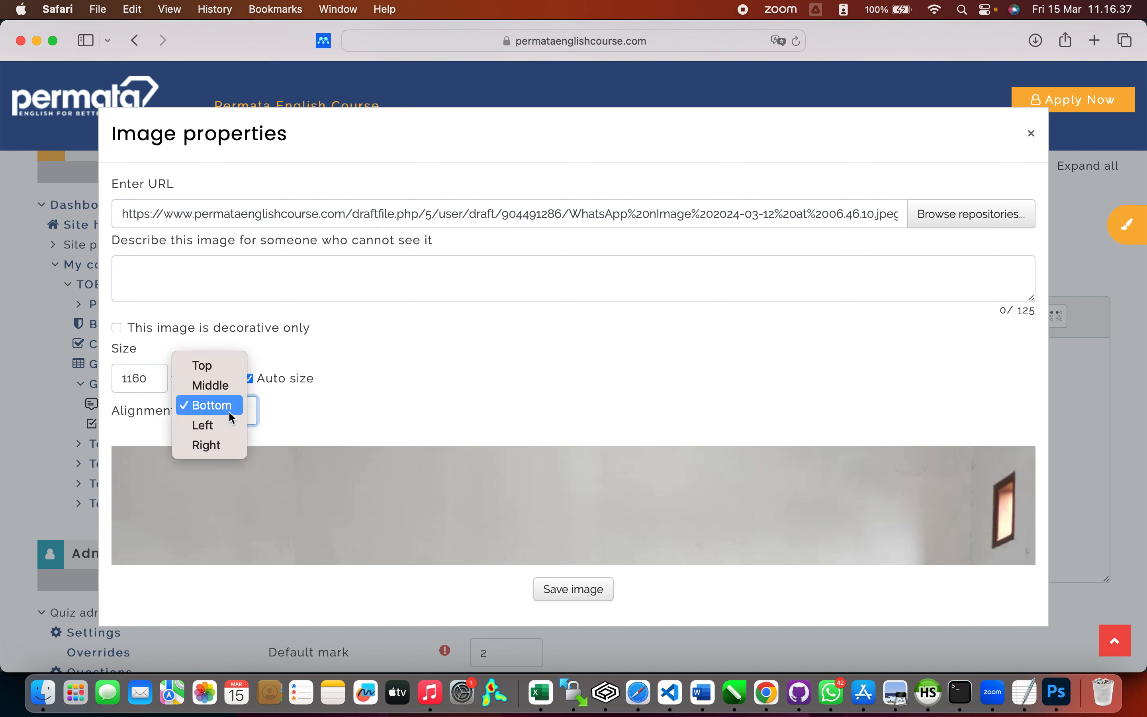
{"action": "left_click", "coordinate": [232, 369]}
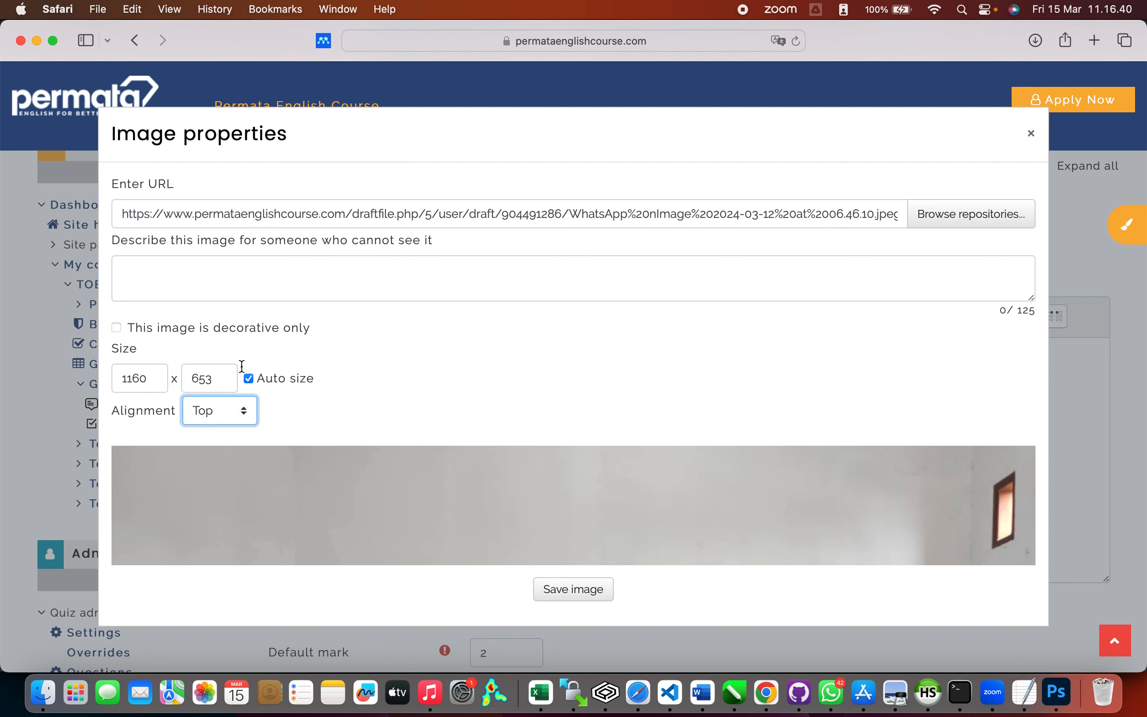
{"action": "left_click", "coordinate": [570, 590]}
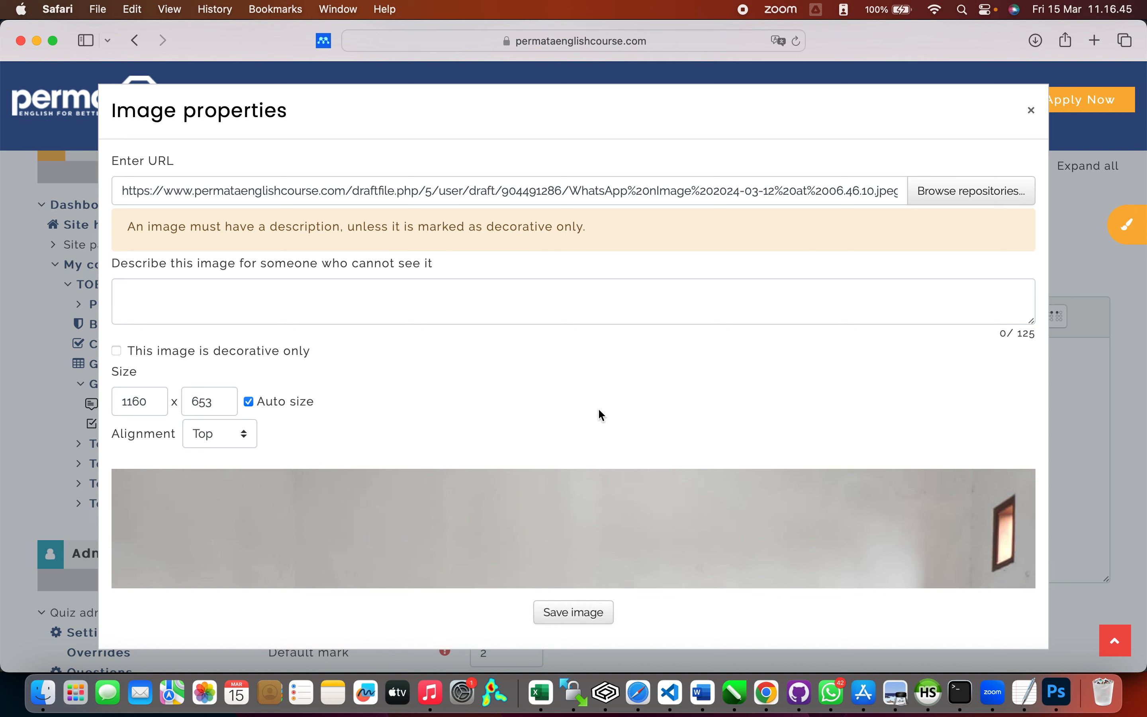
{"action": "left_click", "coordinate": [622, 286]}
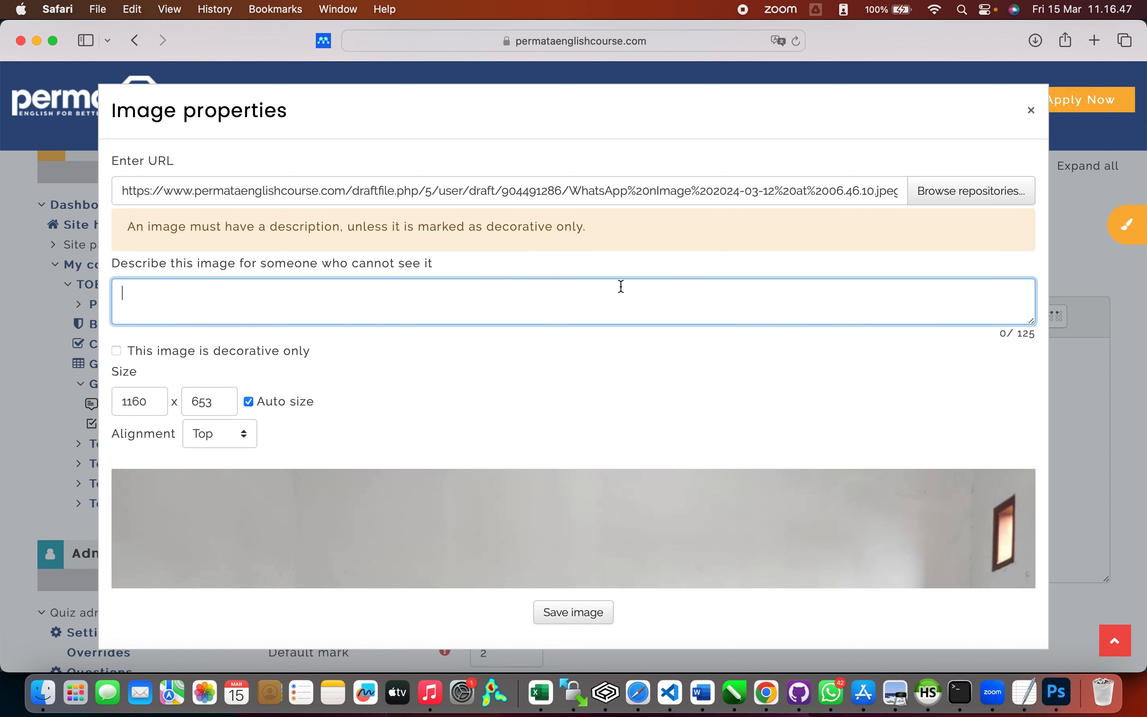
{"action": "left_click", "coordinate": [275, 351]}
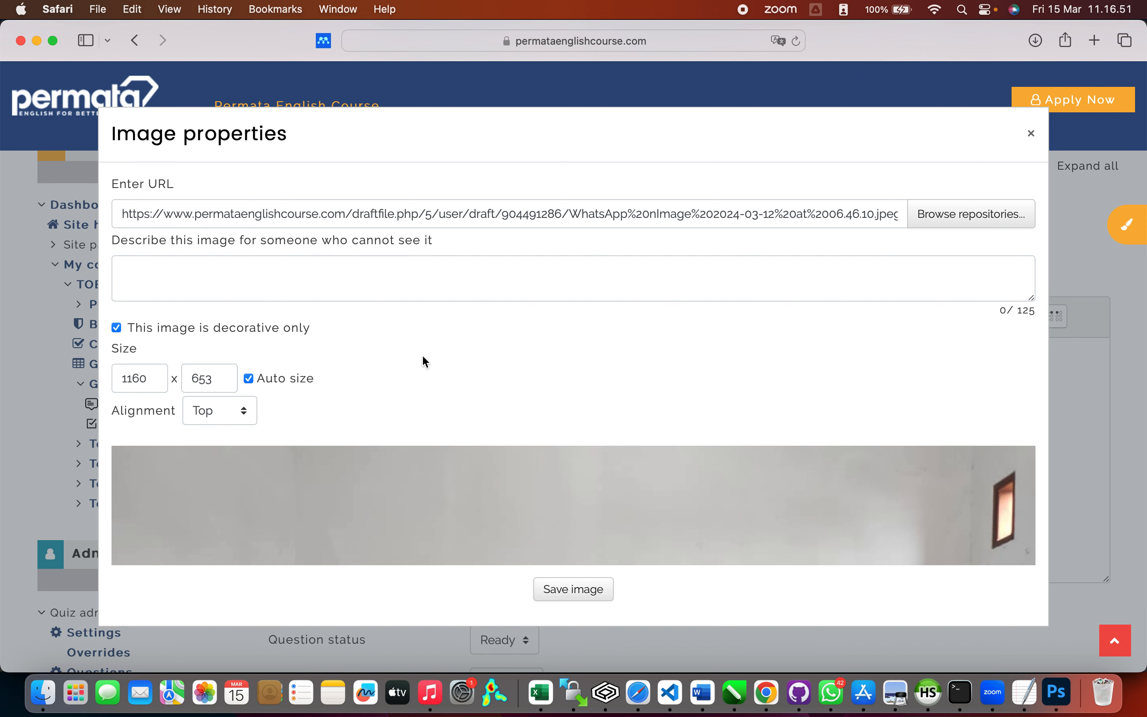
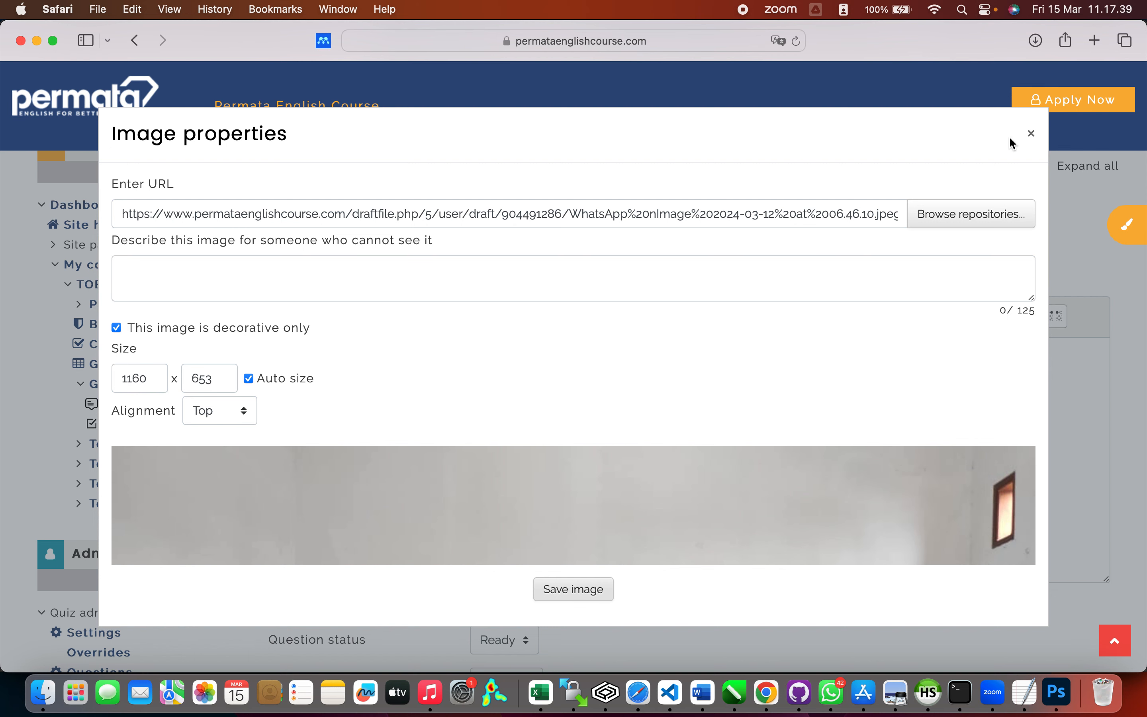
Step: Confirm the image so the classroom photo is embedded in Soal-PreTest-TOEFL-002's question text
{"action": "left_click", "coordinate": [1031, 135]}
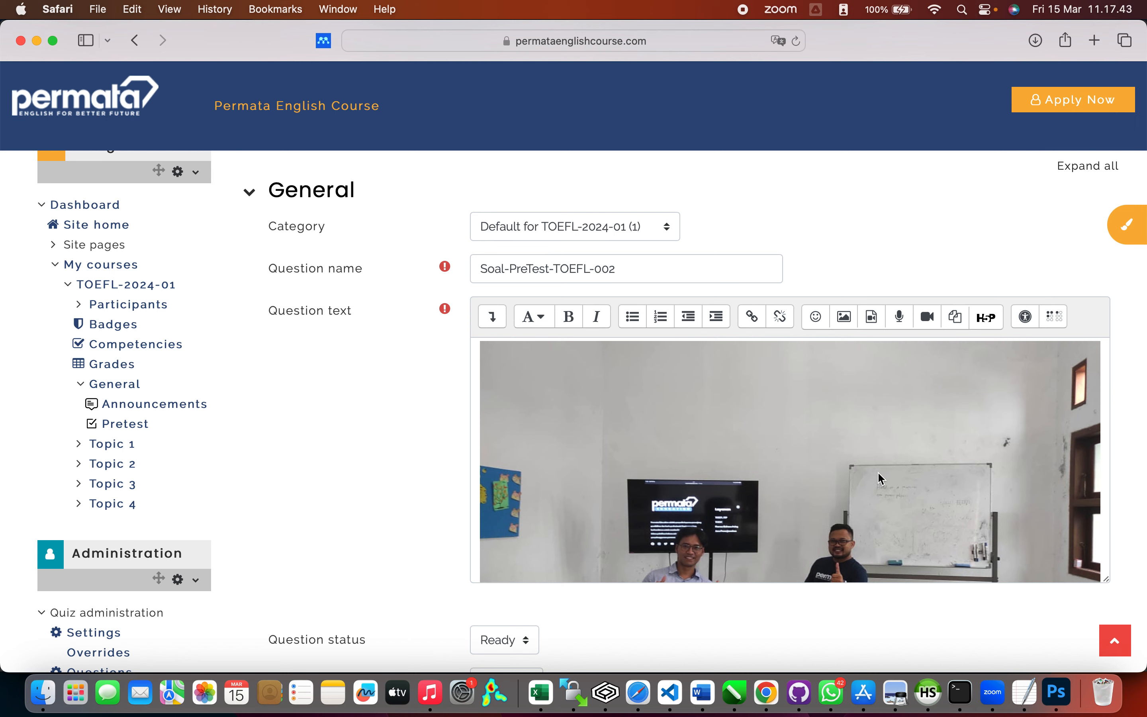
{"action": "scroll", "coordinate": [1066, 284], "scroll_direction": "down", "scroll_amount": 5}
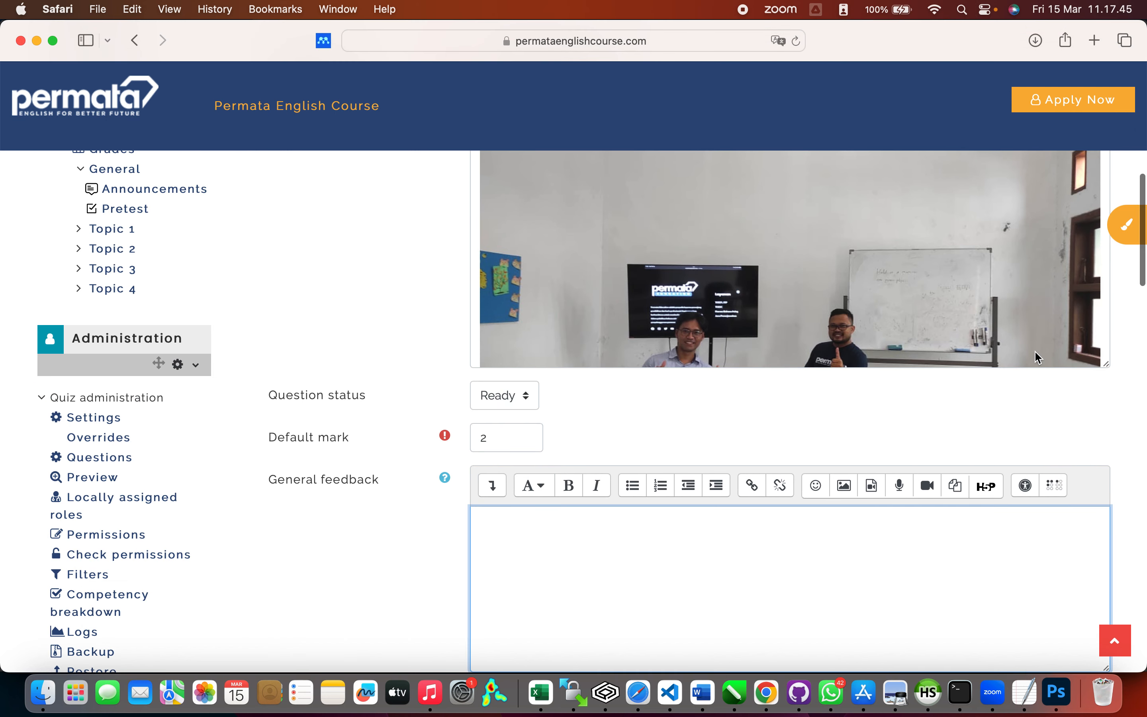
{"action": "scroll", "coordinate": [888, 432], "scroll_direction": "down", "scroll_amount": 4}
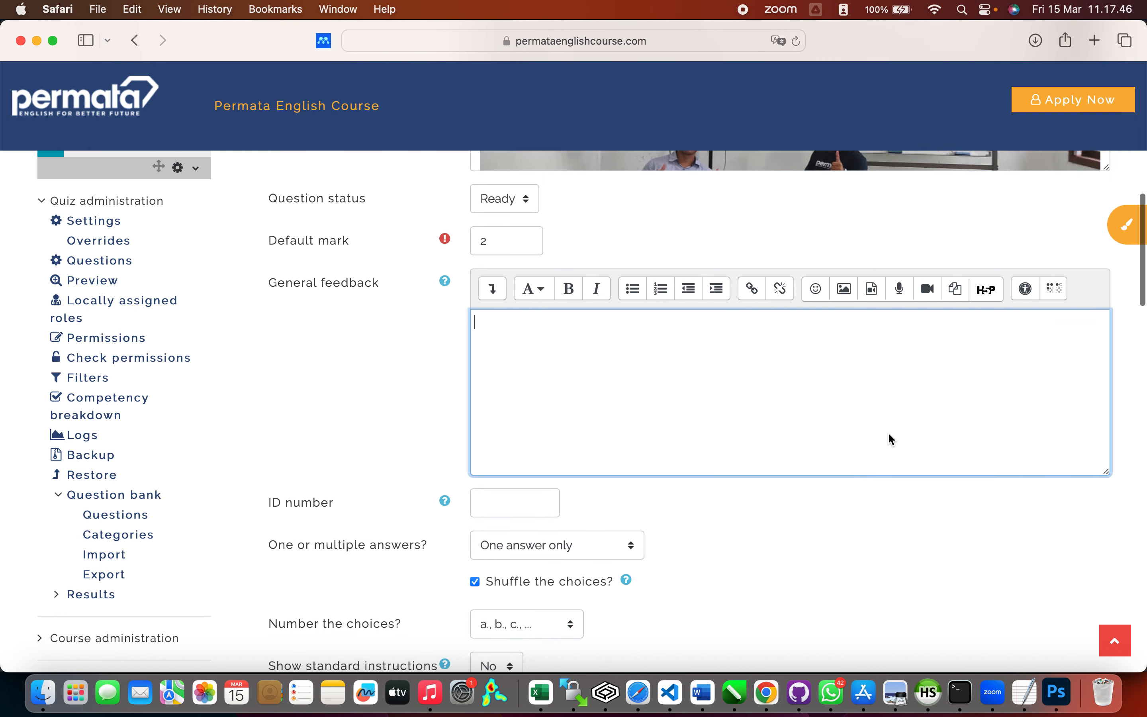
{"action": "scroll", "coordinate": [888, 432], "scroll_direction": "down", "scroll_amount": 8}
Step: Enter 'Wawancara' as choice 1 and give it a 100% grade
{"action": "left_click", "coordinate": [702, 404]}
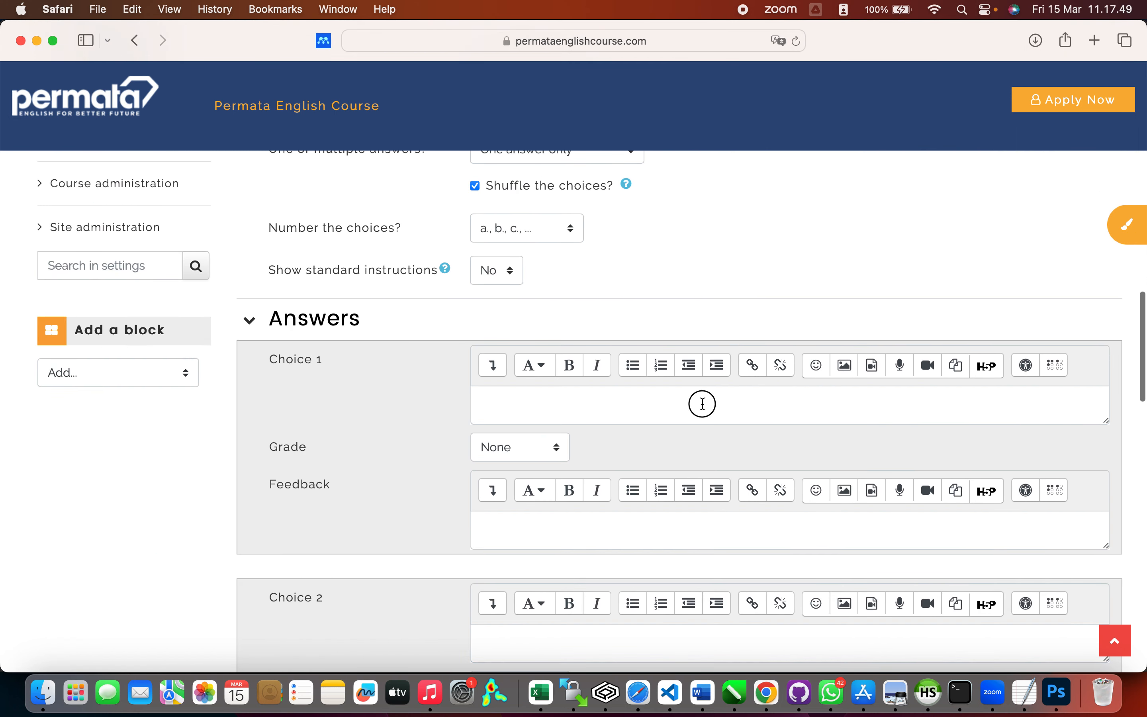
{"action": "type", "text": "Wawan"}
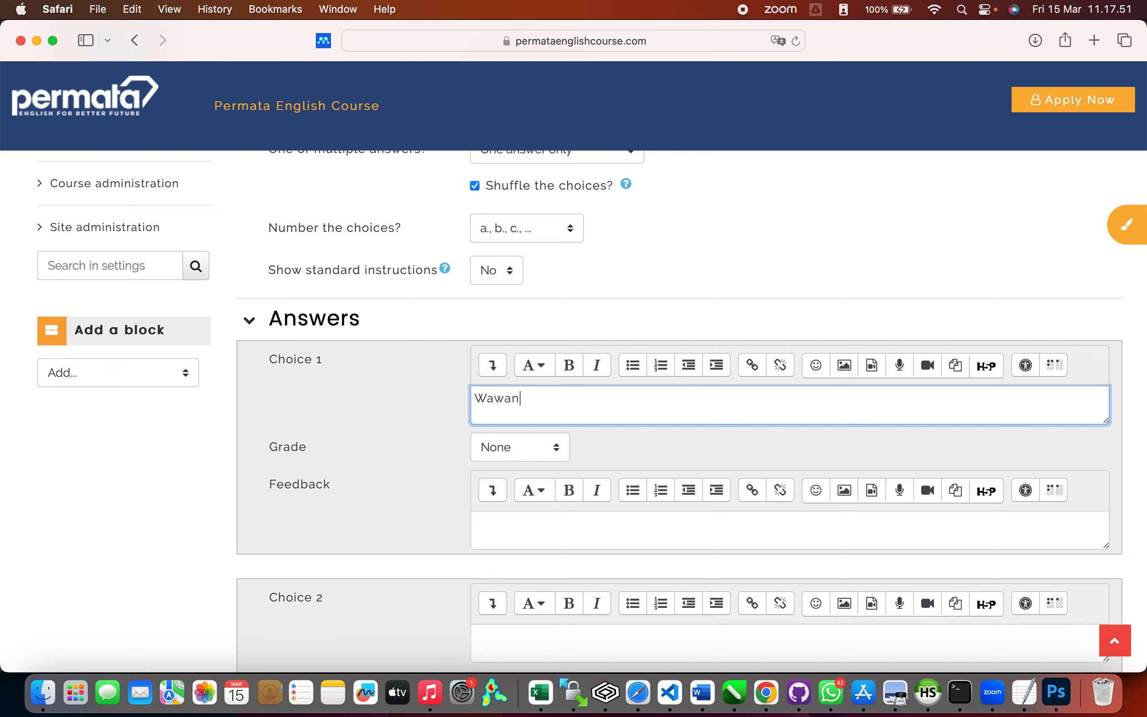
{"action": "type", "text": "cara"}
{"action": "scroll", "coordinate": [686, 469], "scroll_direction": "down", "scroll_amount": 2}
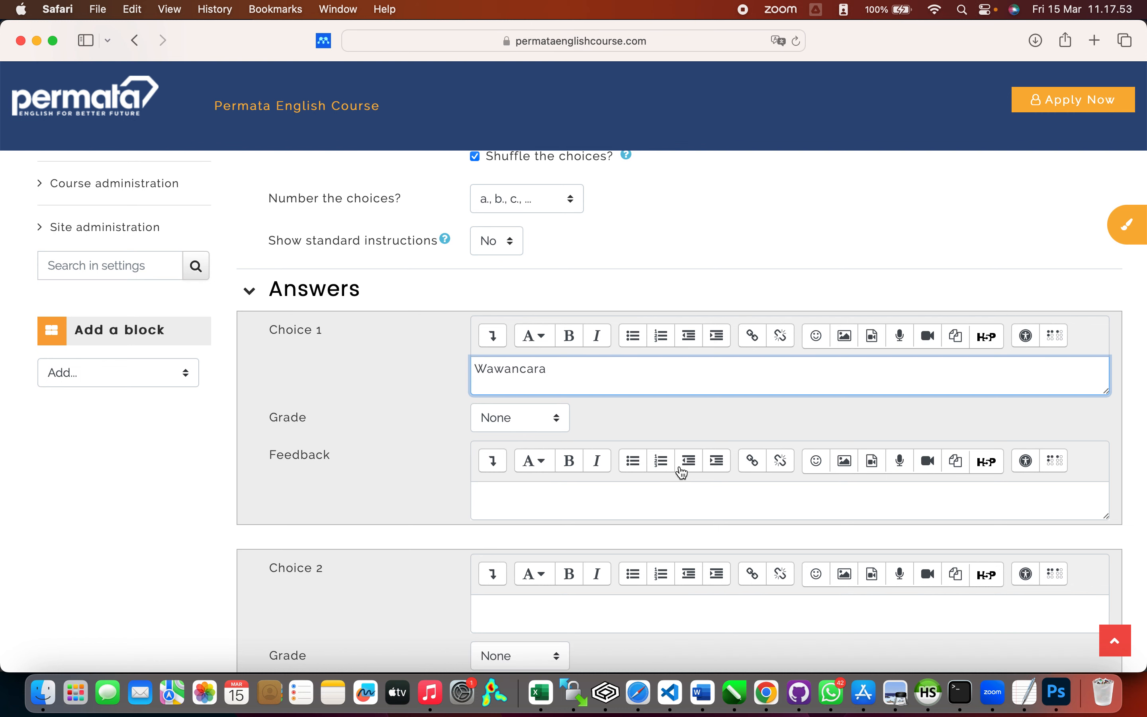
{"action": "left_click", "coordinate": [559, 388]}
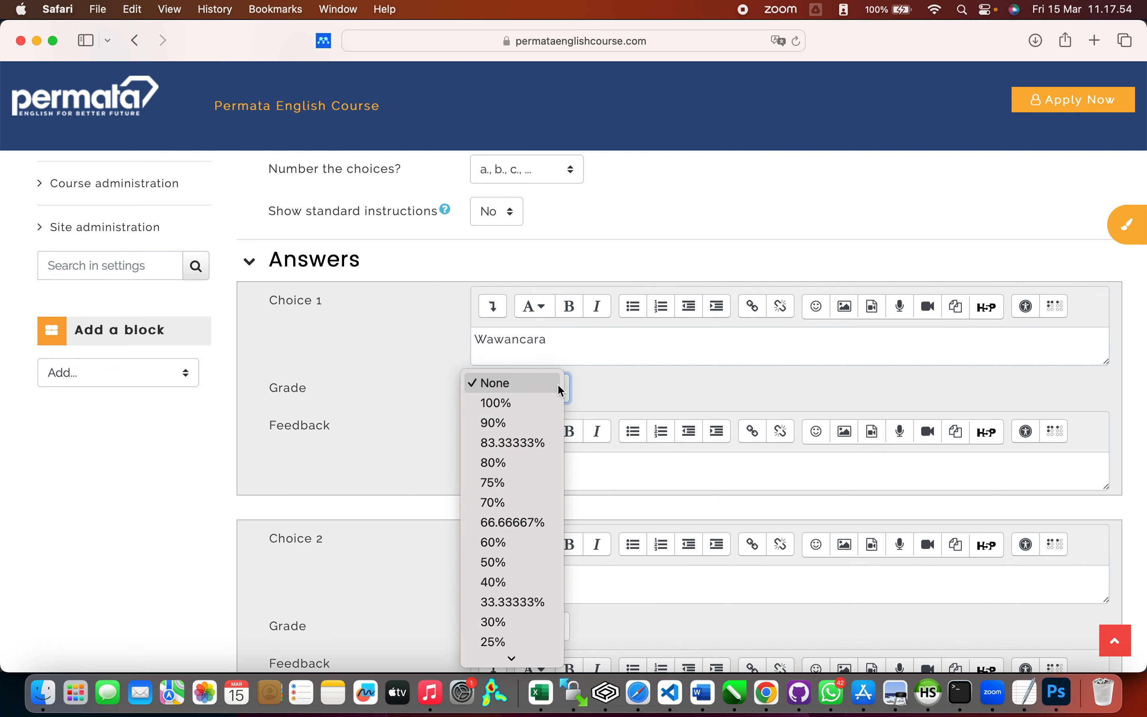
{"action": "left_click", "coordinate": [546, 403]}
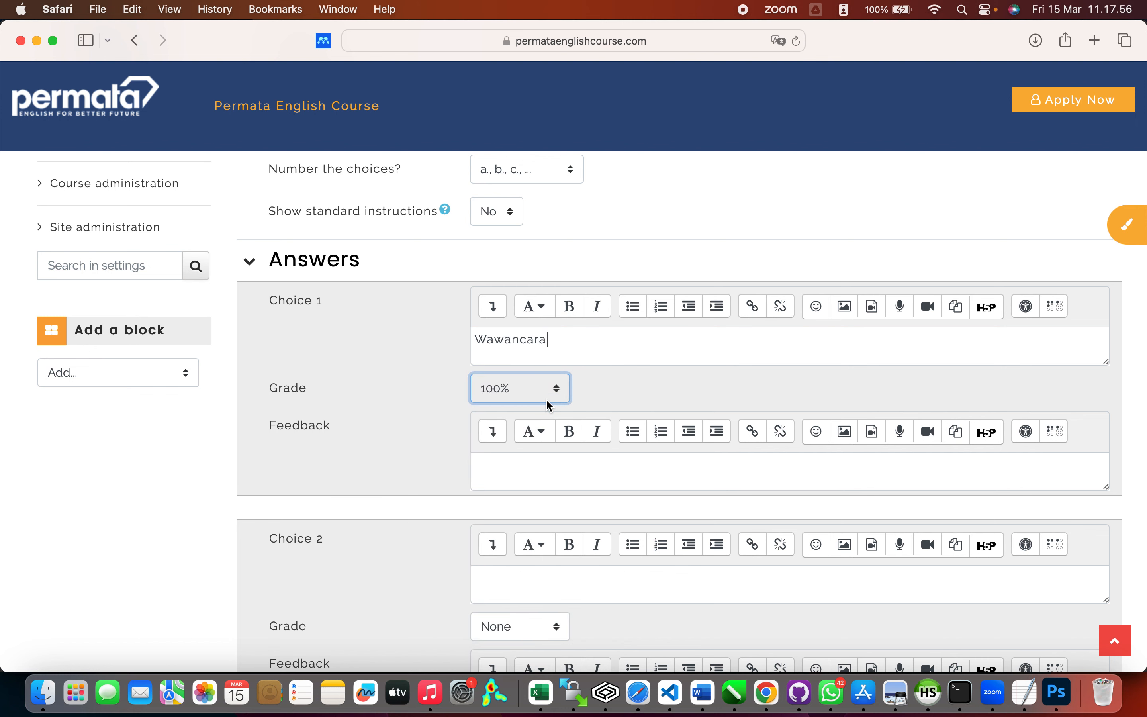
Step: Enter 'Belanja' and 'Mengemudi' as choices 2 and 3
{"action": "left_click", "coordinate": [528, 573]}
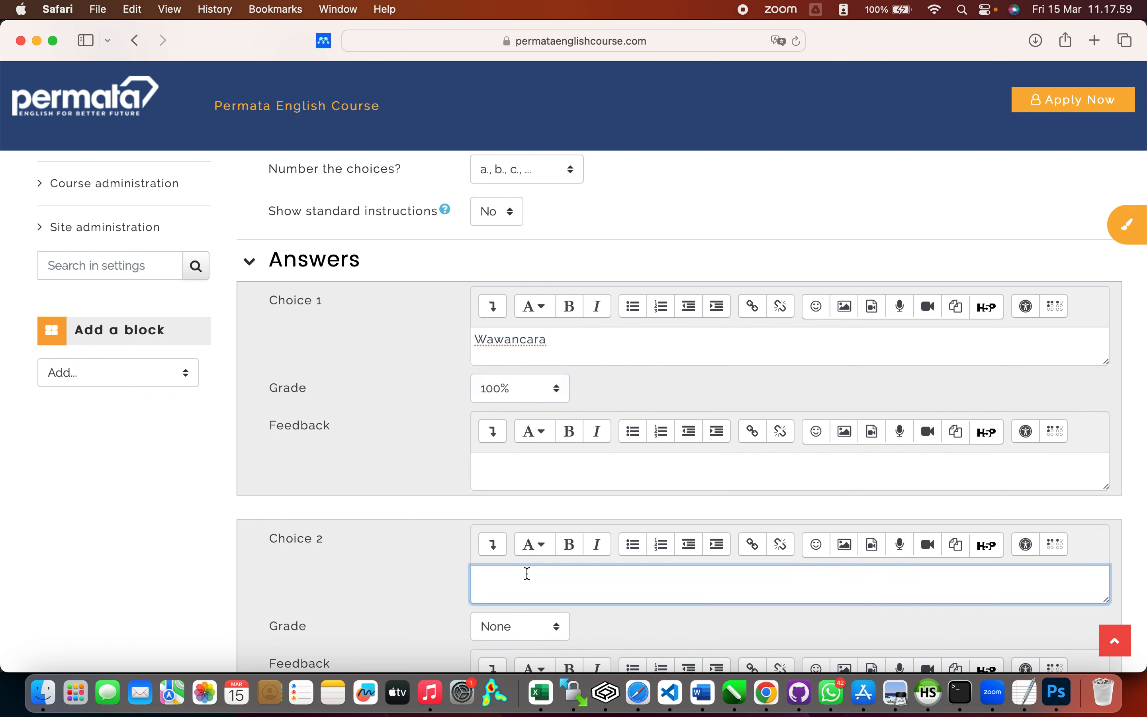
{"action": "type", "text": "Belanja"}
{"action": "scroll", "coordinate": [545, 508], "scroll_direction": "down", "scroll_amount": 10}
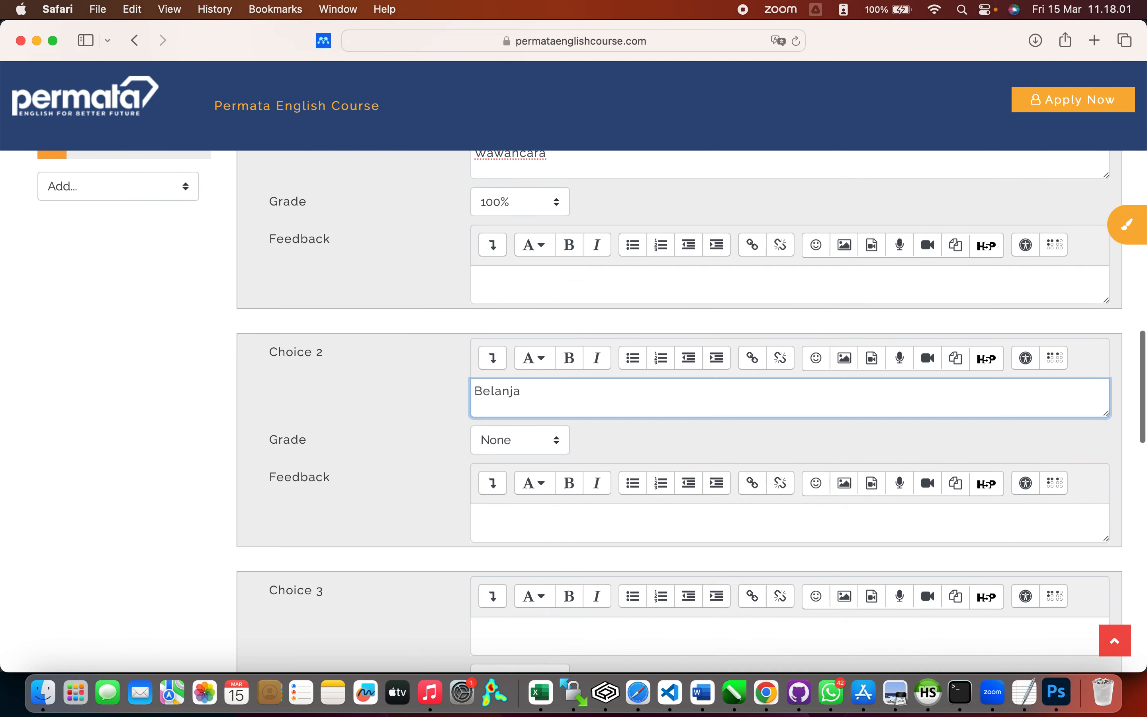
{"action": "left_click", "coordinate": [551, 482]}
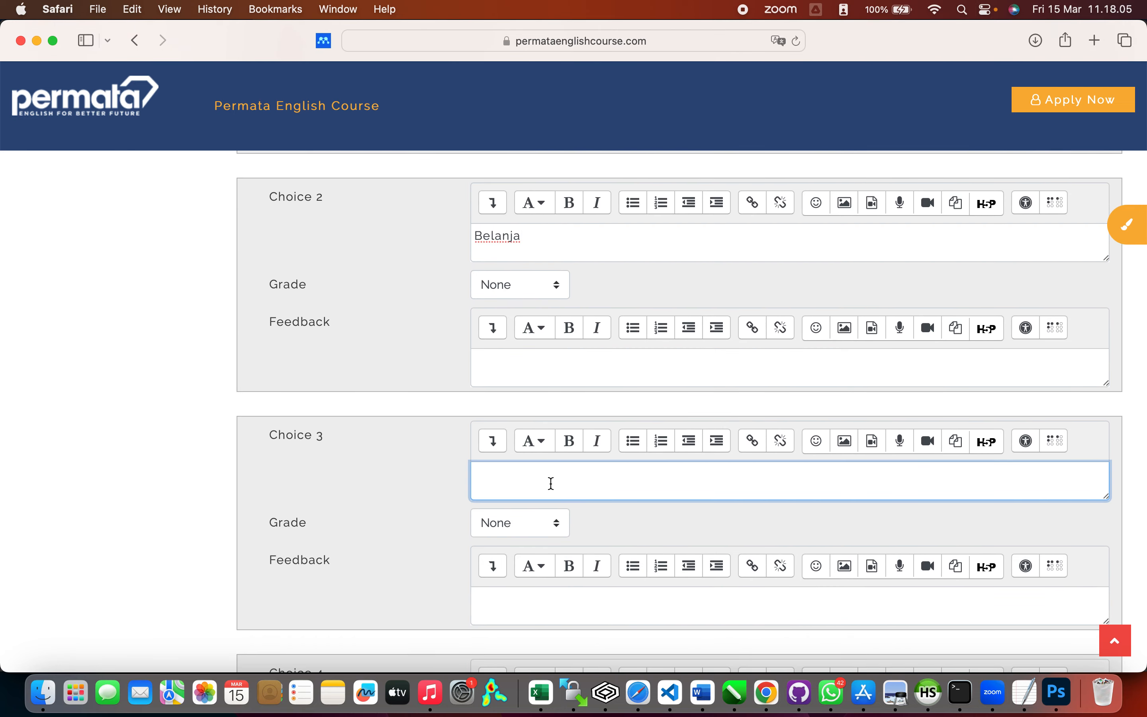
{"action": "type", "text": "Mengemudi"}
{"action": "scroll", "coordinate": [680, 426], "scroll_direction": "down", "scroll_amount": 1}
{"action": "scroll", "coordinate": [527, 483], "scroll_direction": "down", "scroll_amount": 5}
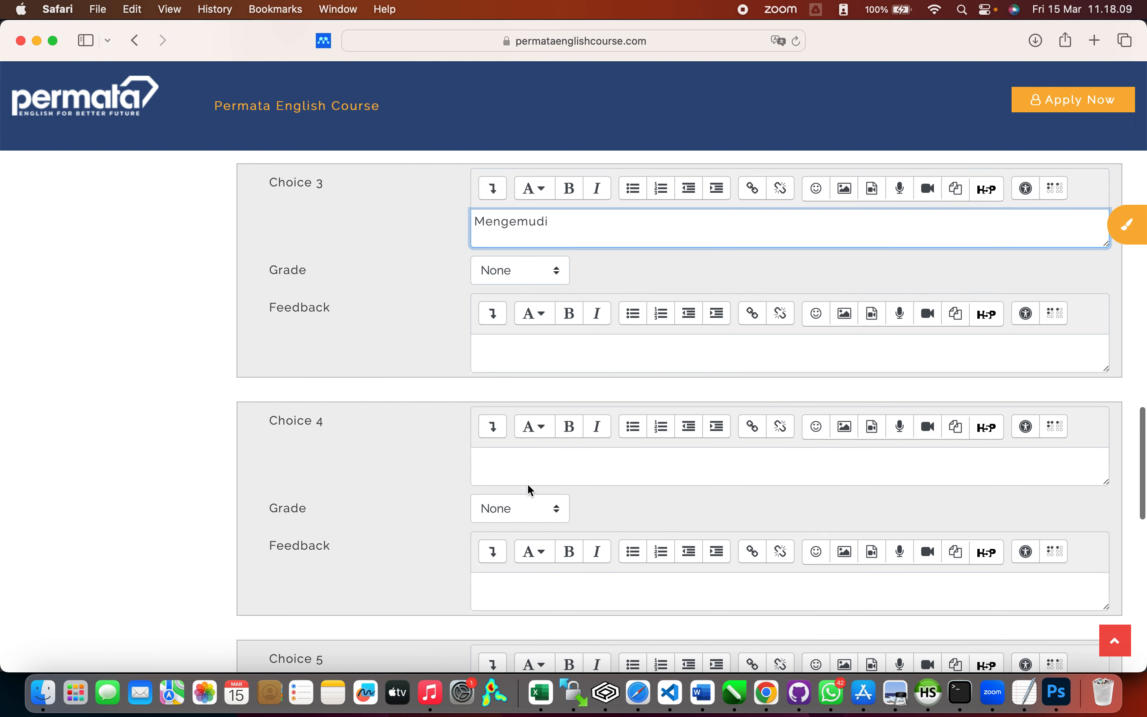
Step: Enter 'Berlari' and 'Menyelam' as choices 4 and 5
{"action": "left_click", "coordinate": [531, 472]}
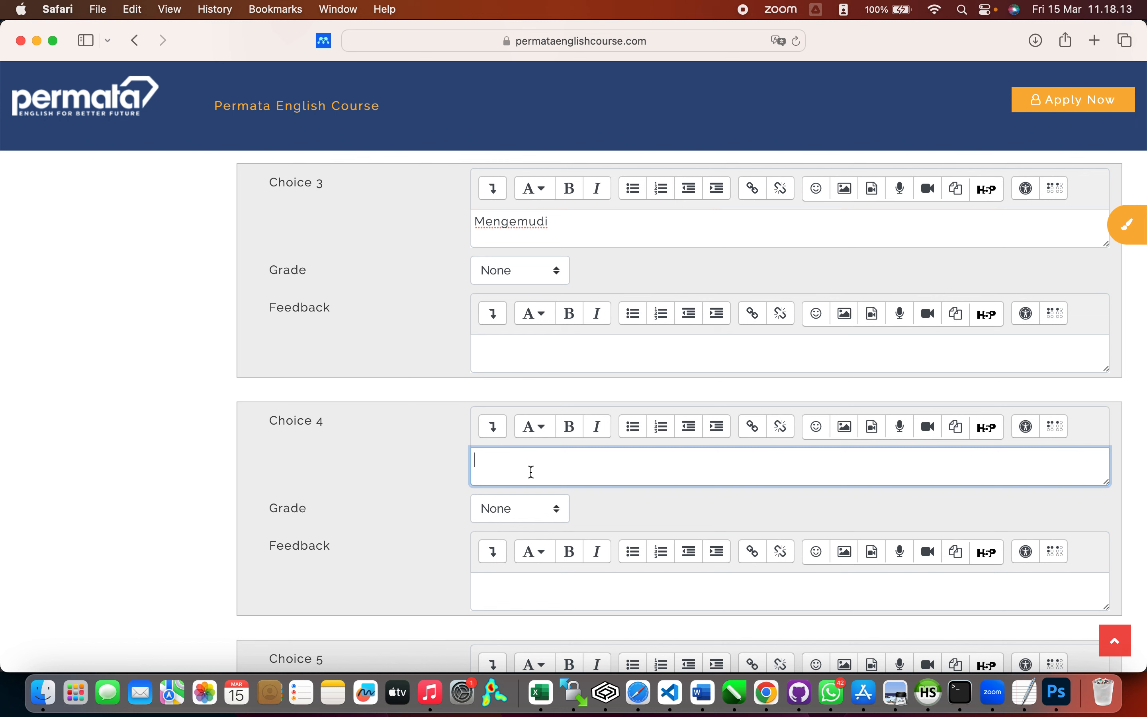
{"action": "type", "text": "Berlari"}
{"action": "scroll", "coordinate": [680, 413], "scroll_direction": "down", "scroll_amount": 5}
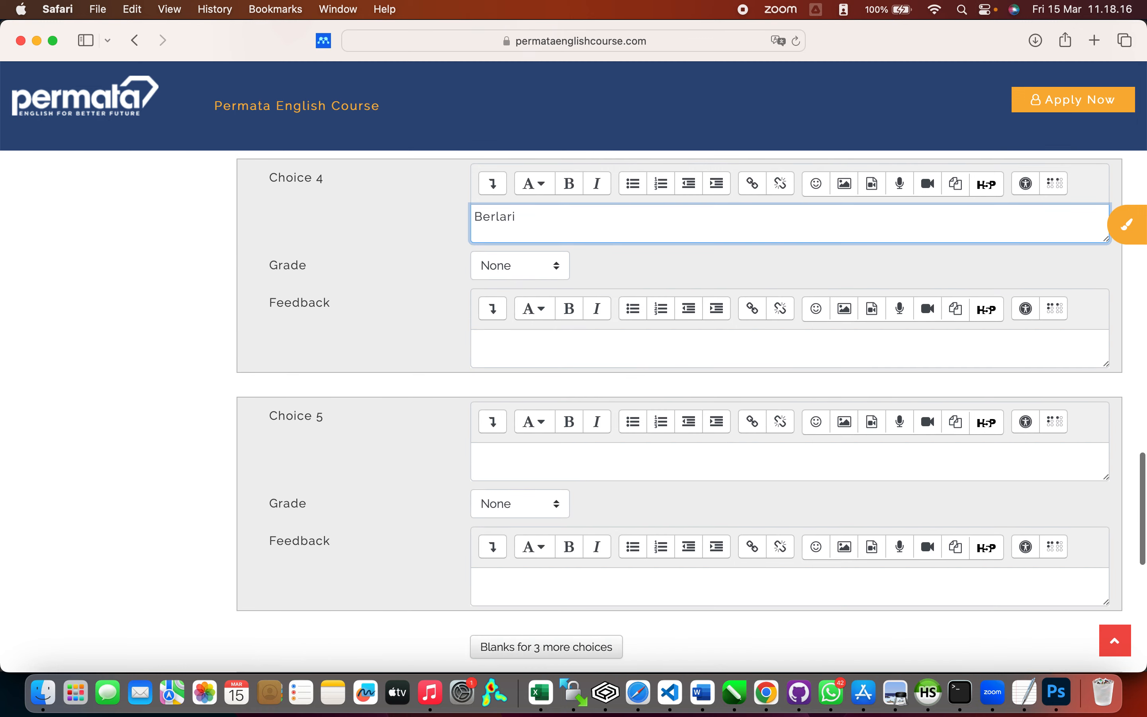
{"action": "scroll", "coordinate": [522, 410], "scroll_direction": "down", "scroll_amount": 2}
{"action": "left_click", "coordinate": [522, 407]}
{"action": "type", "text": "Menyelam"}
{"action": "scroll", "coordinate": [680, 412], "scroll_direction": "down", "scroll_amount": 6}
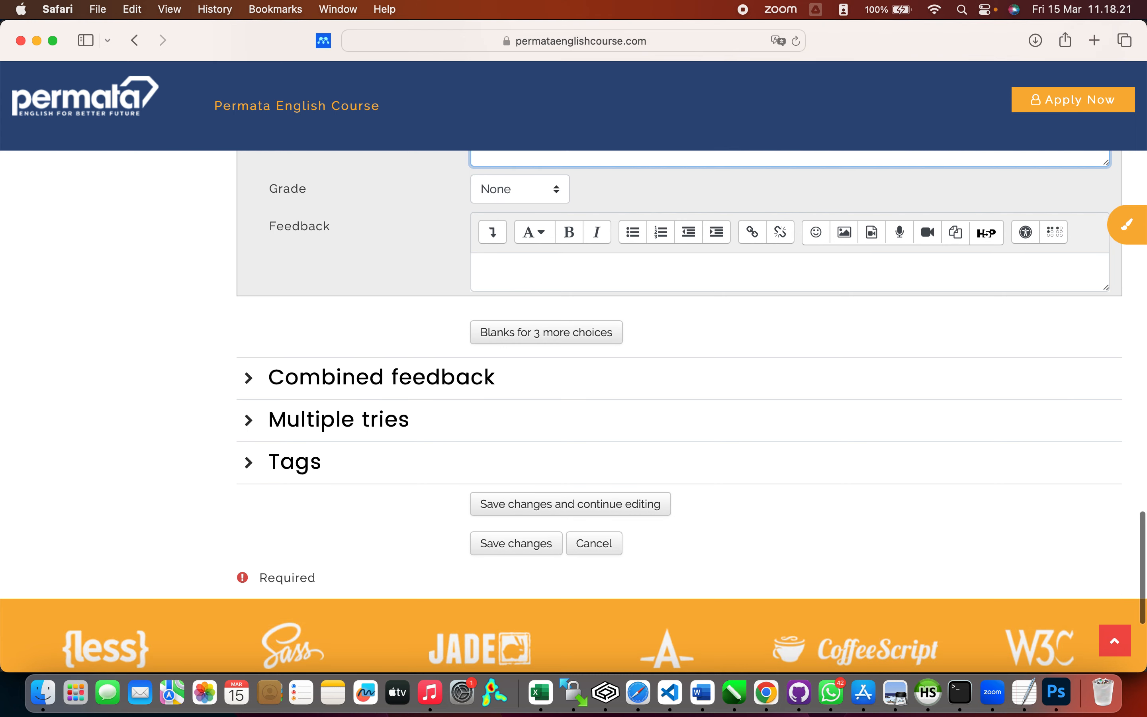
Step: Save Soal-PreTest-TOEFL-002 to the Pretest quiz and show the Add options under Page 1
{"action": "left_click", "coordinate": [543, 547]}
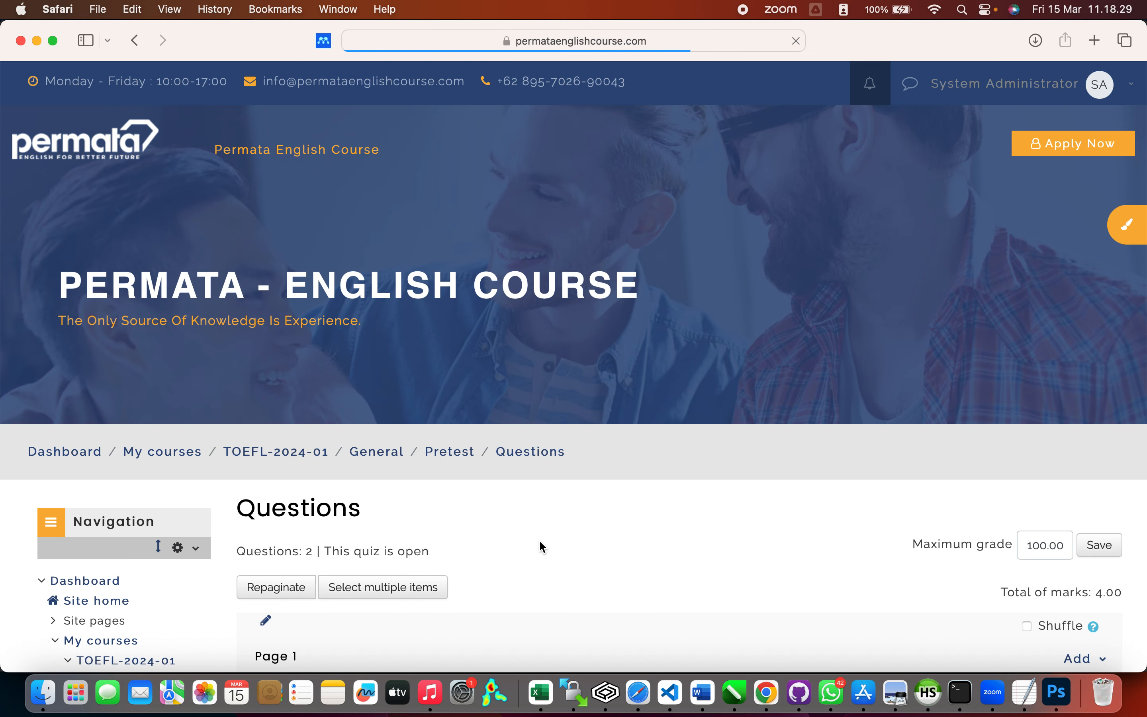
{"action": "scroll", "coordinate": [749, 371], "scroll_direction": "down", "scroll_amount": 3}
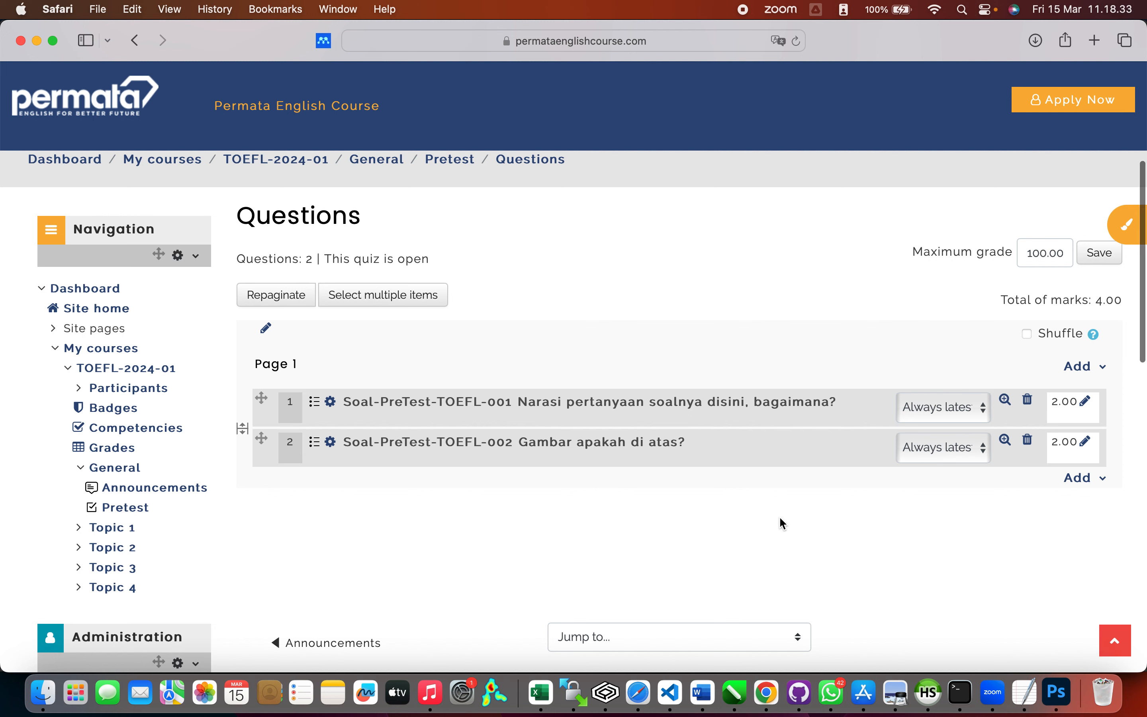
{"action": "left_click", "coordinate": [1104, 368]}
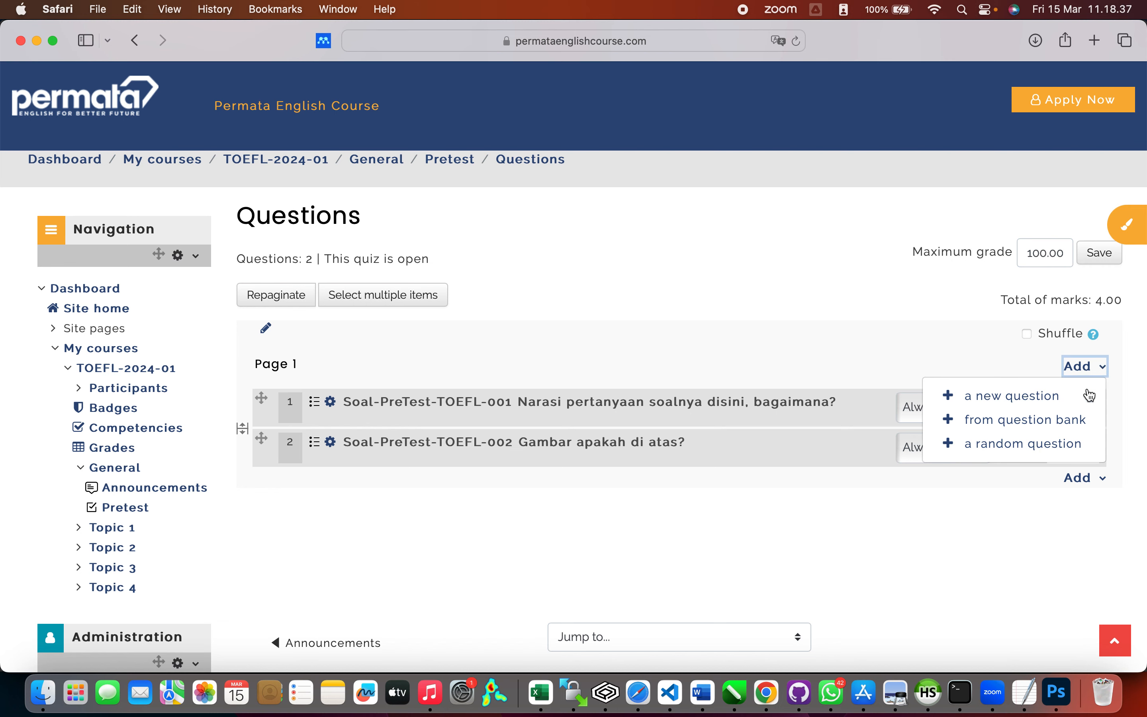
{"action": "left_click", "coordinate": [1074, 420]}
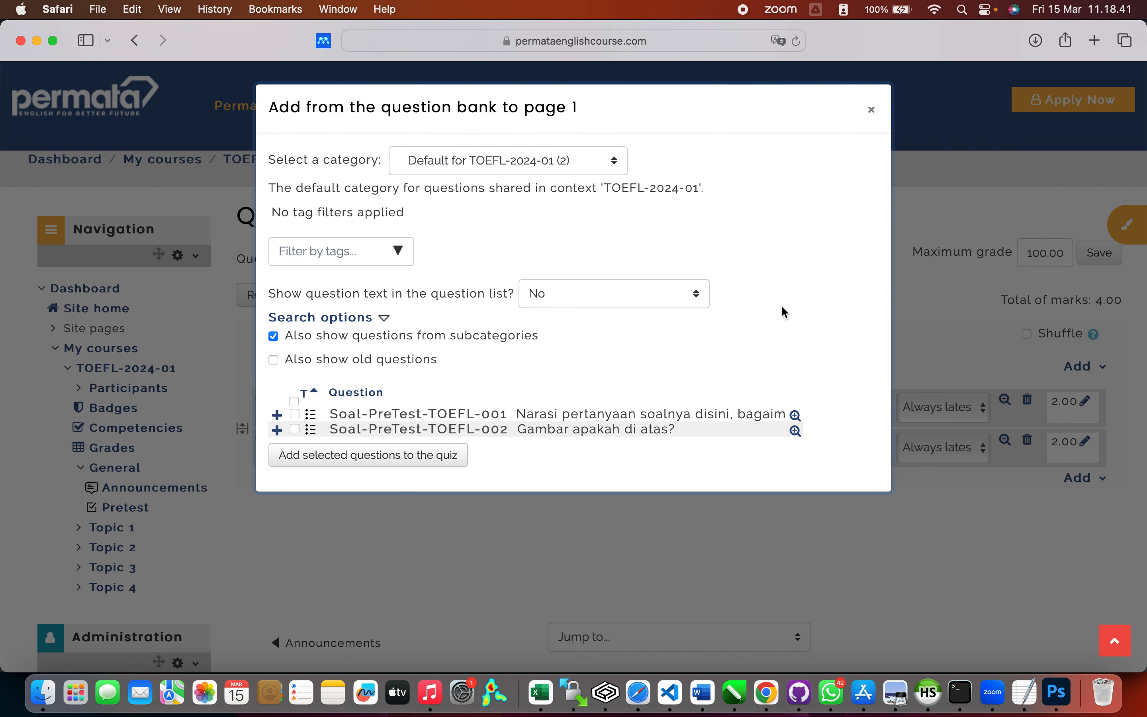
{"action": "left_click", "coordinate": [294, 401]}
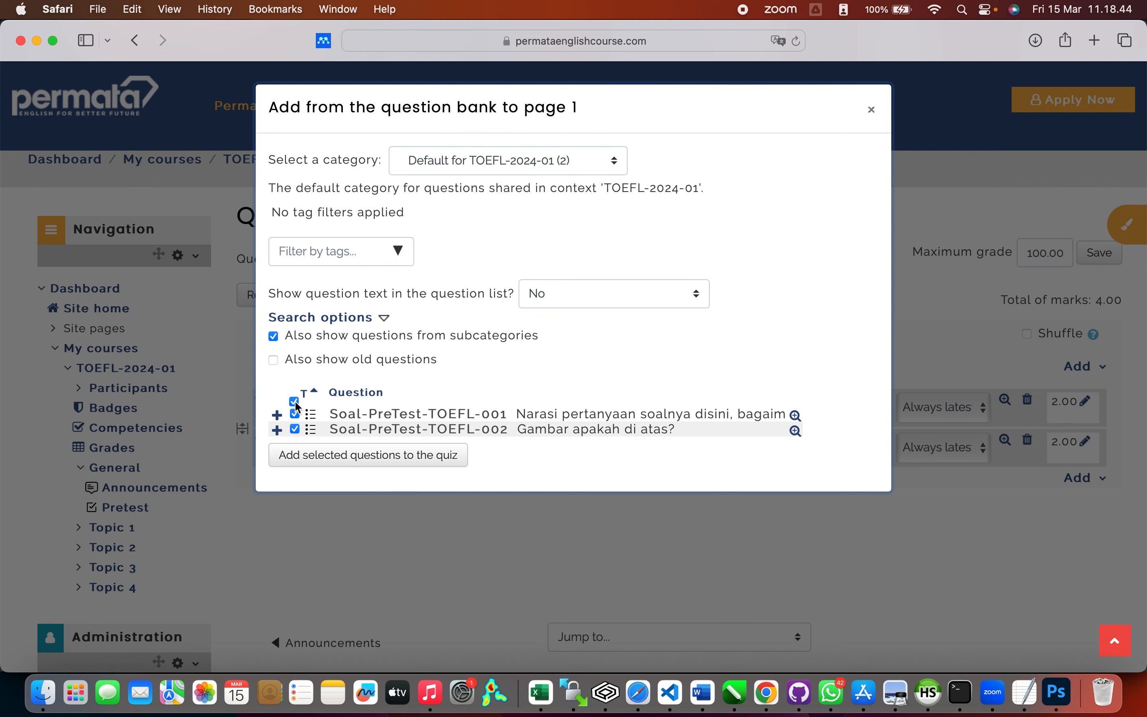
{"action": "left_click", "coordinate": [344, 458]}
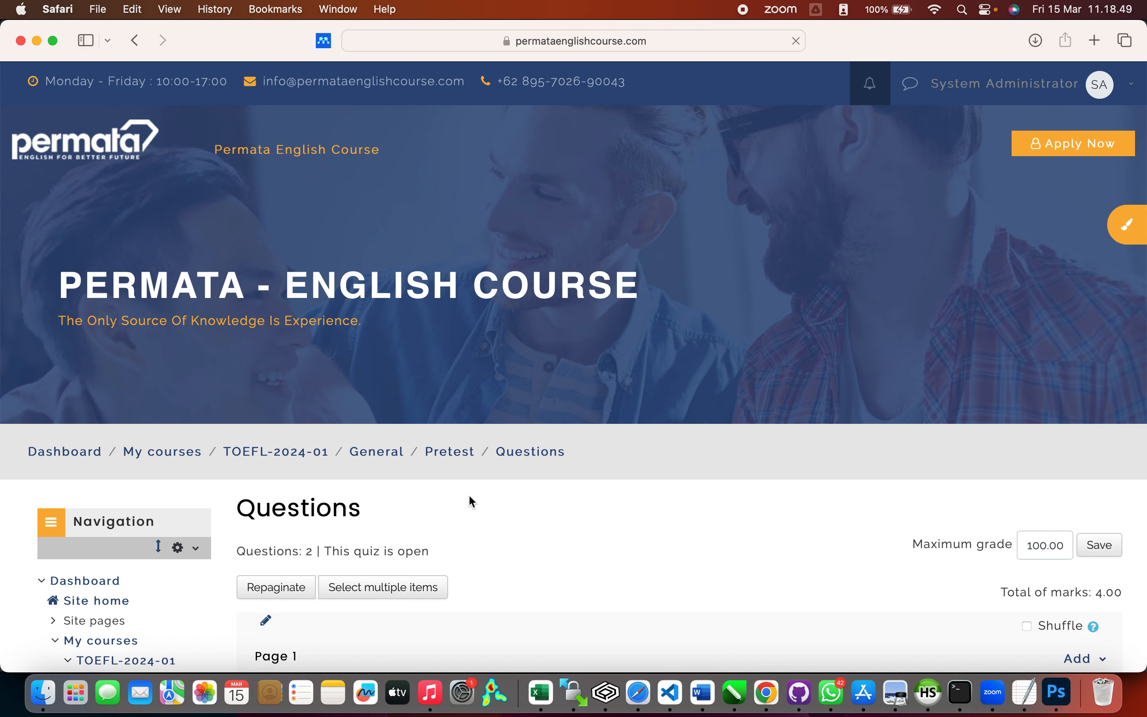
{"action": "scroll", "coordinate": [516, 519], "scroll_direction": "down", "scroll_amount": 6}
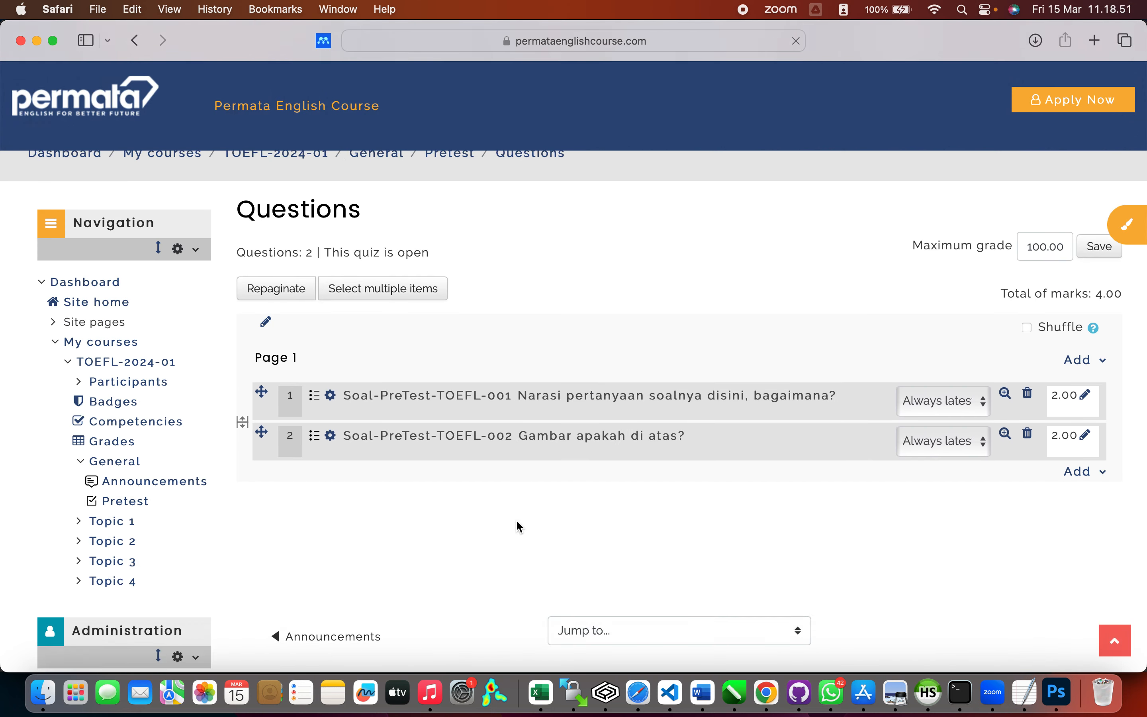
{"action": "scroll", "coordinate": [725, 498], "scroll_direction": "down", "scroll_amount": 1}
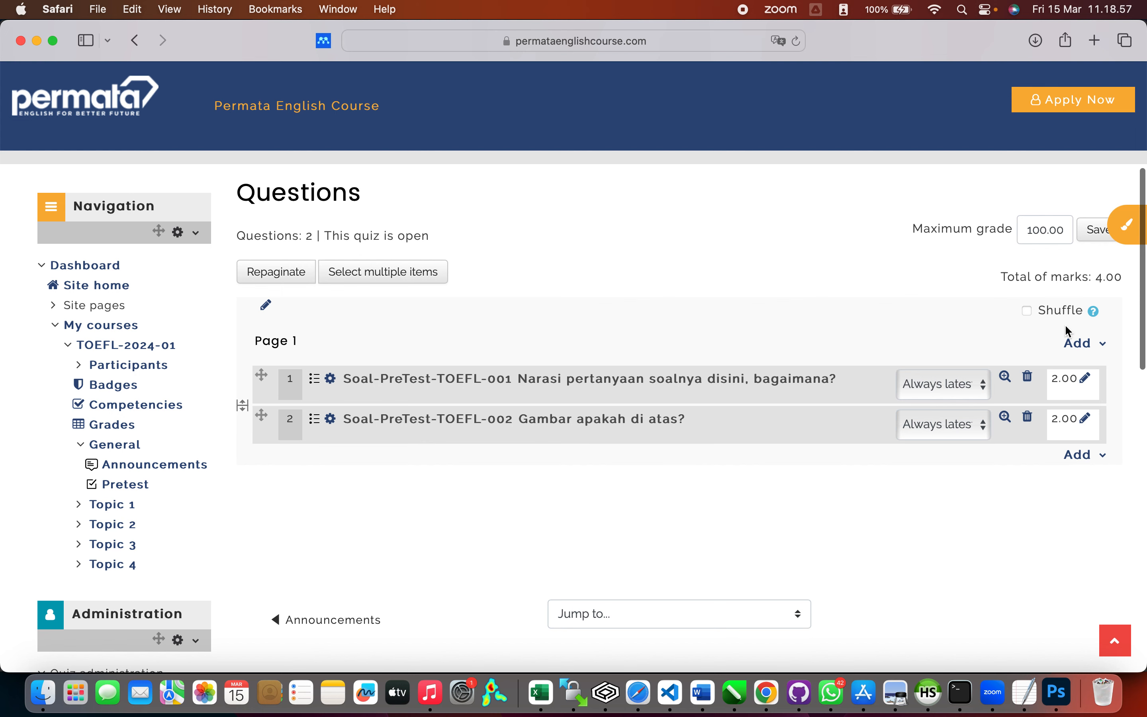
{"action": "left_click", "coordinate": [1105, 344]}
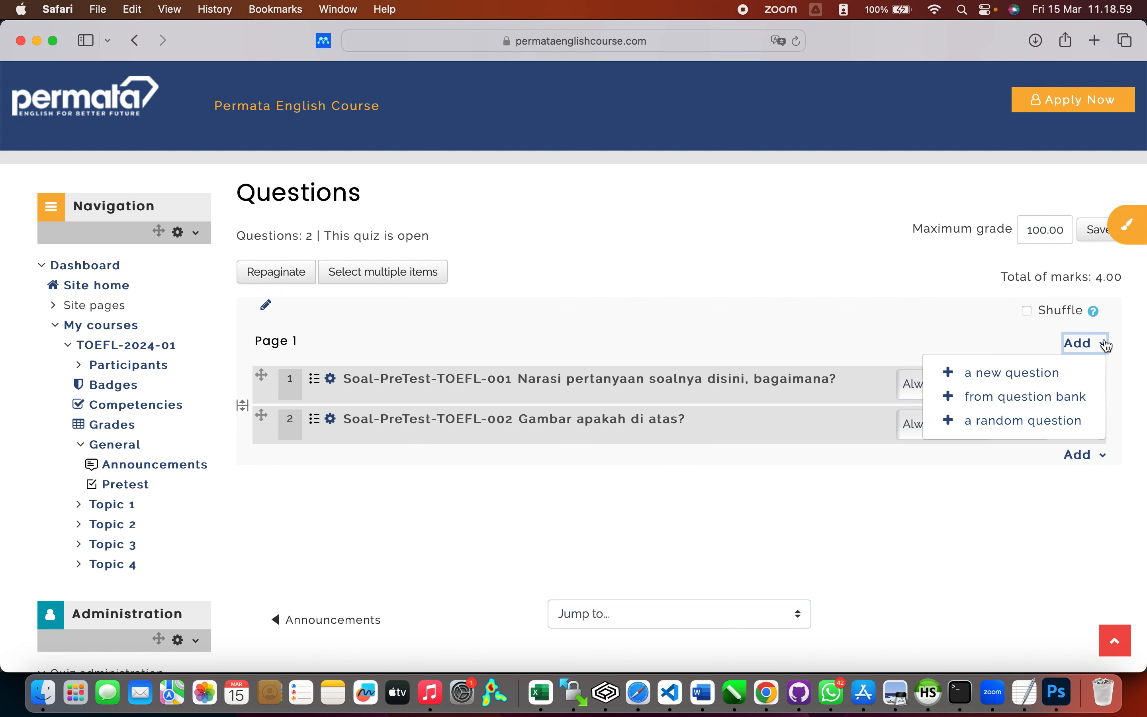
{"action": "left_click", "coordinate": [1024, 420]}
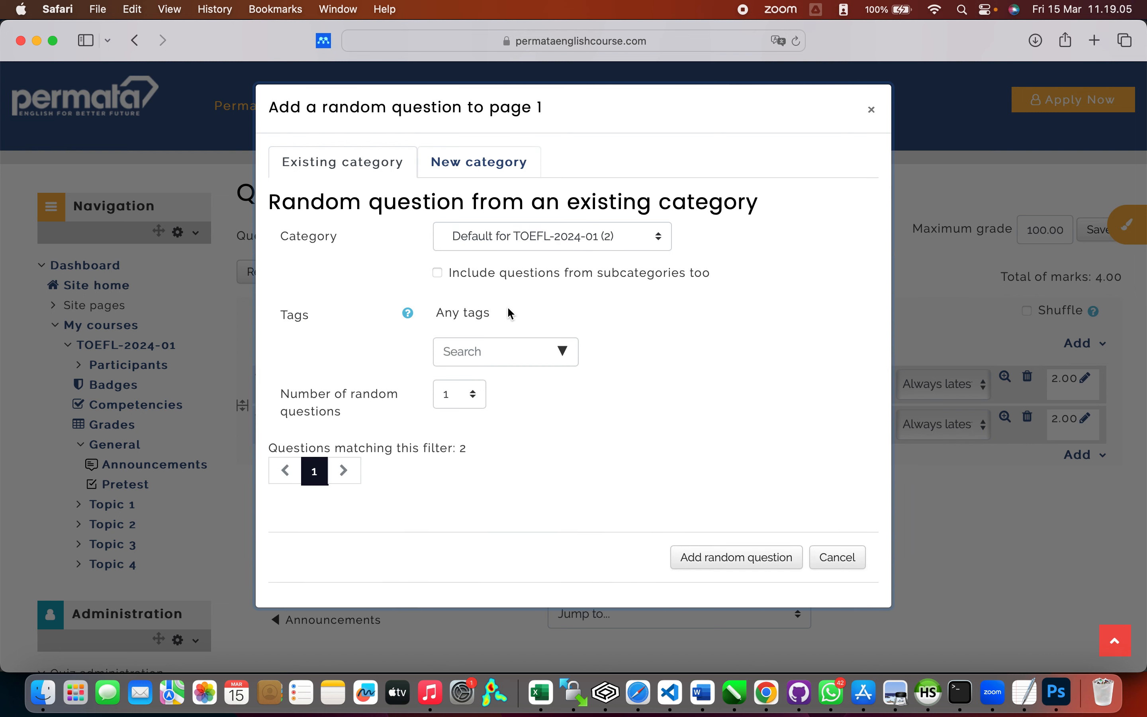
{"action": "left_click", "coordinate": [482, 403]}
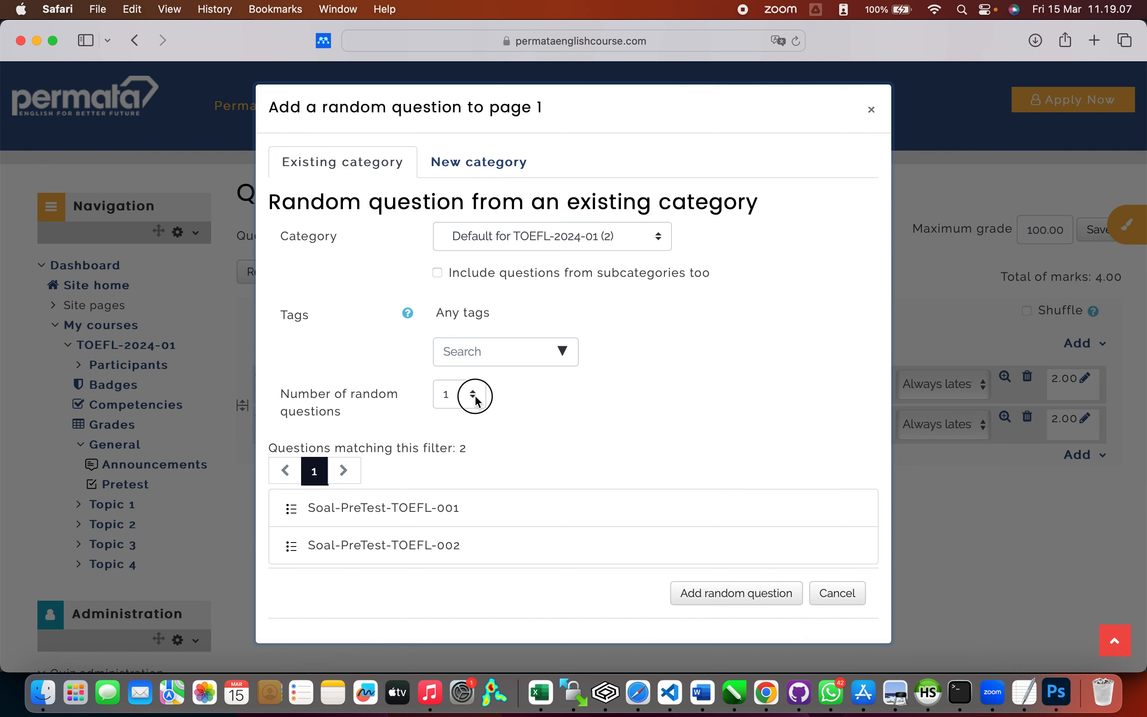
{"action": "left_click", "coordinate": [684, 429]}
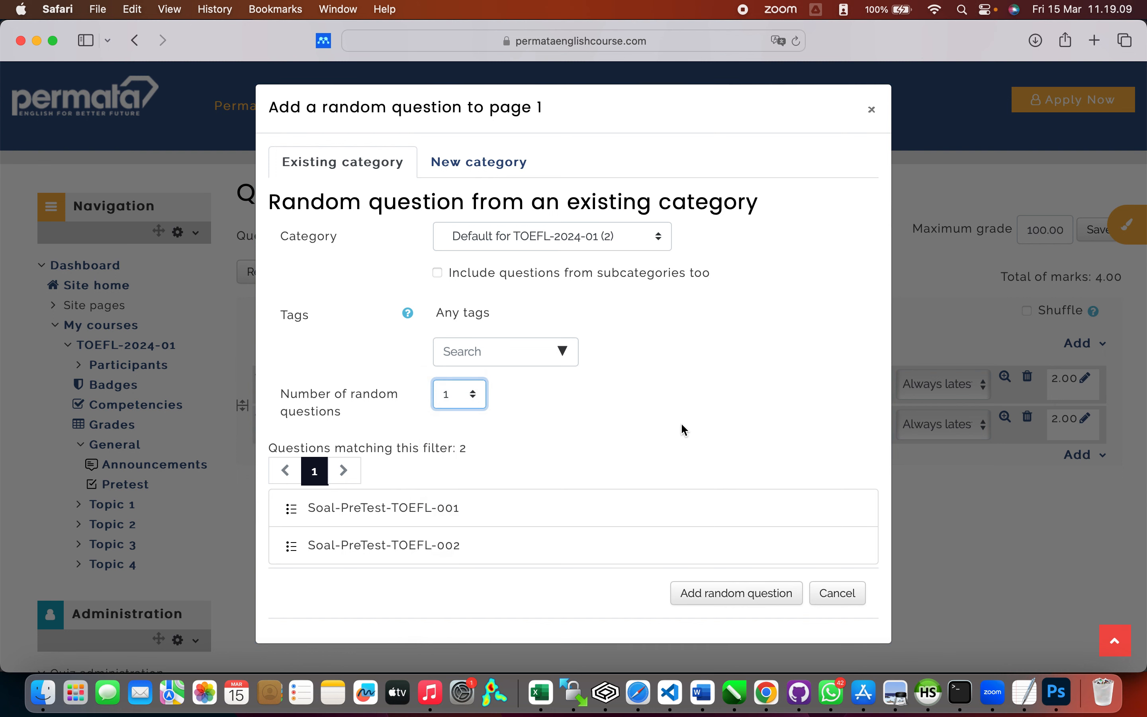
{"action": "left_click", "coordinate": [850, 594]}
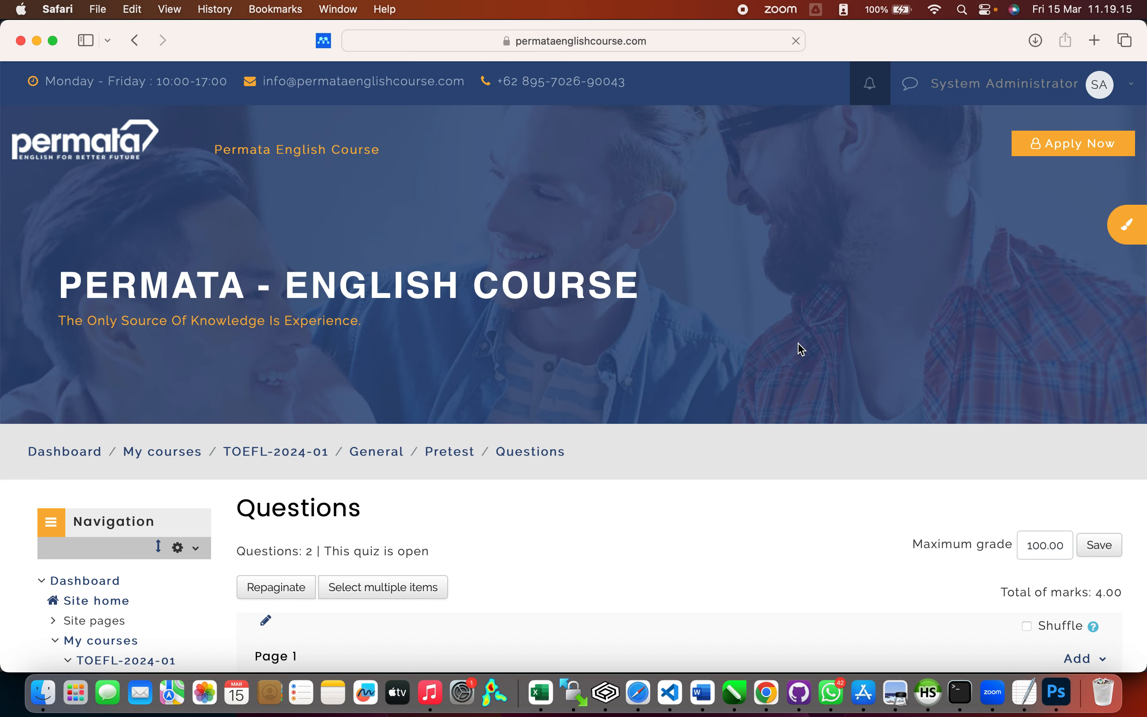
Step: Scroll through the quiz page toward the course administration links
{"action": "scroll", "coordinate": [843, 370], "scroll_direction": "down", "scroll_amount": 5}
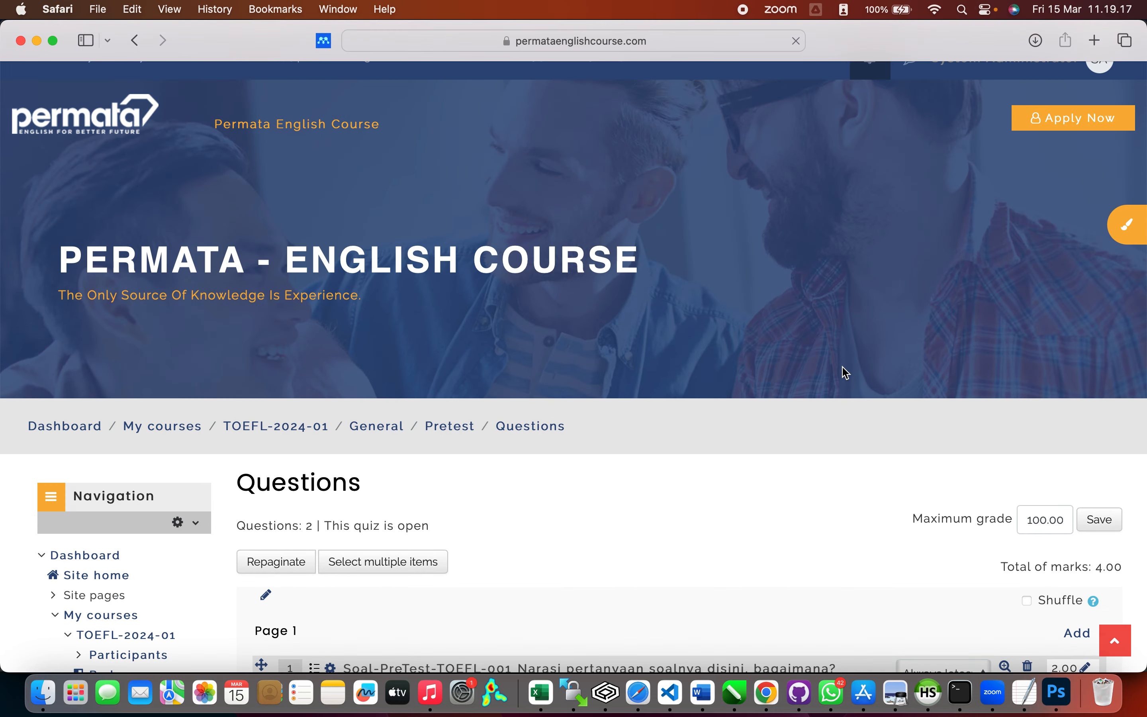
{"action": "scroll", "coordinate": [842, 368], "scroll_direction": "down", "scroll_amount": 8}
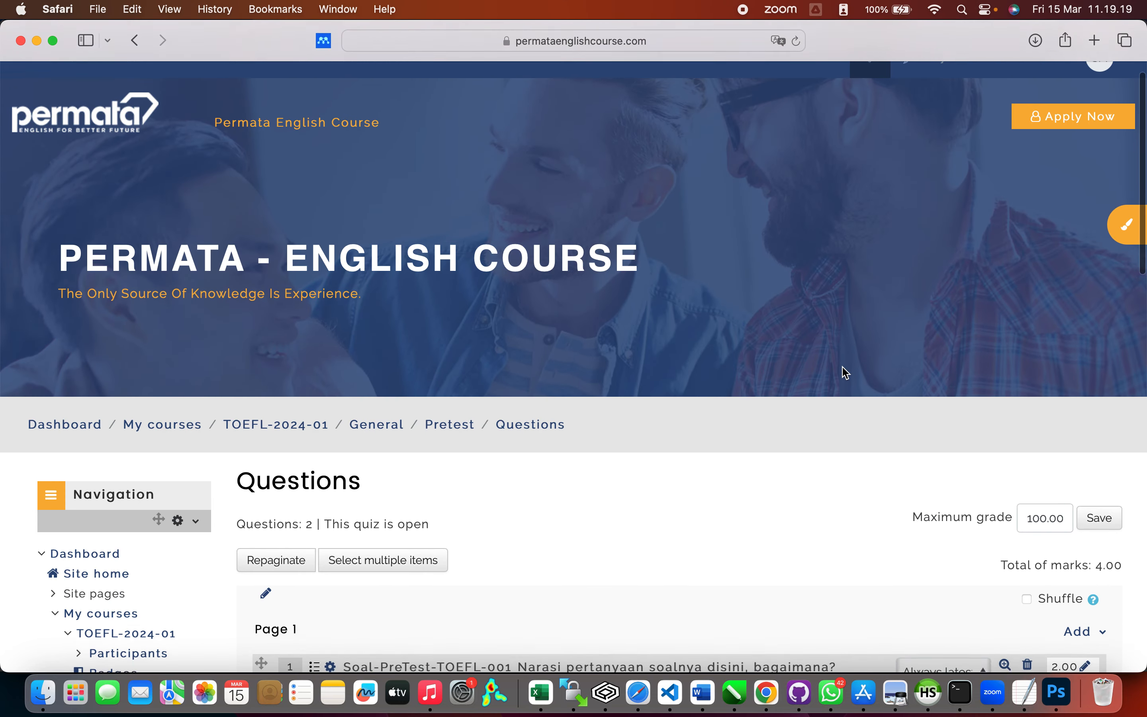
{"action": "scroll", "coordinate": [842, 373], "scroll_direction": "up", "scroll_amount": 4}
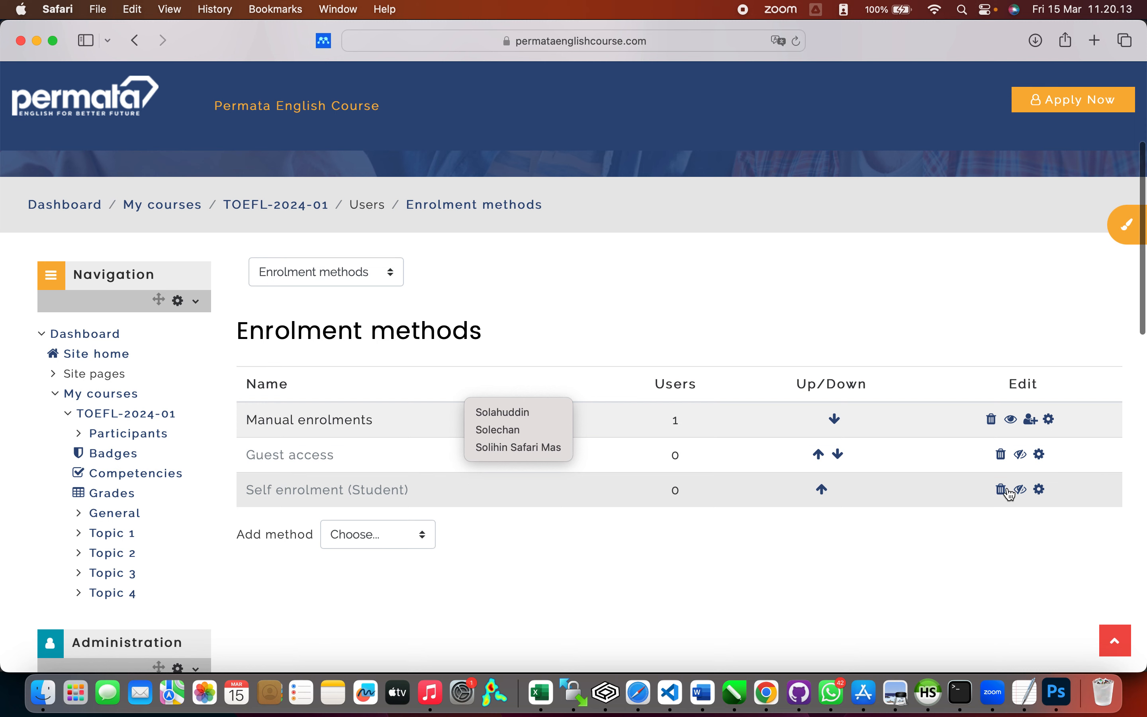
Step: Enable the Self enrolment (Student) method and bring up its settings form
{"action": "left_click", "coordinate": [1021, 493]}
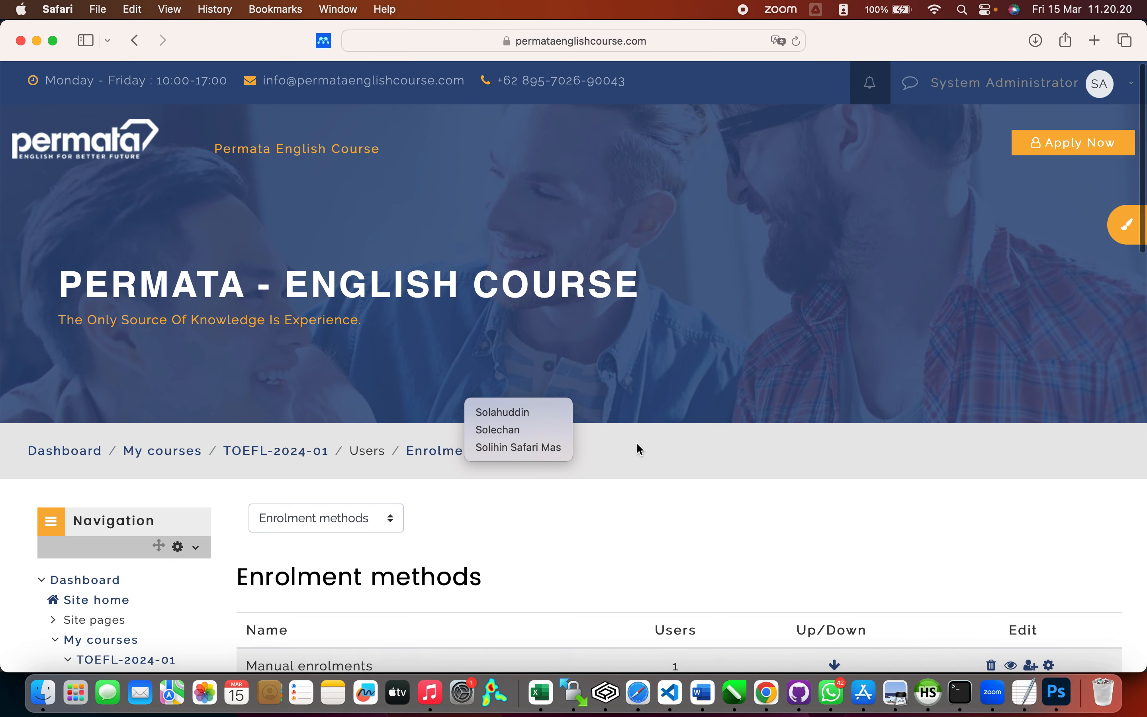
{"action": "scroll", "coordinate": [636, 443], "scroll_direction": "down", "scroll_amount": 7}
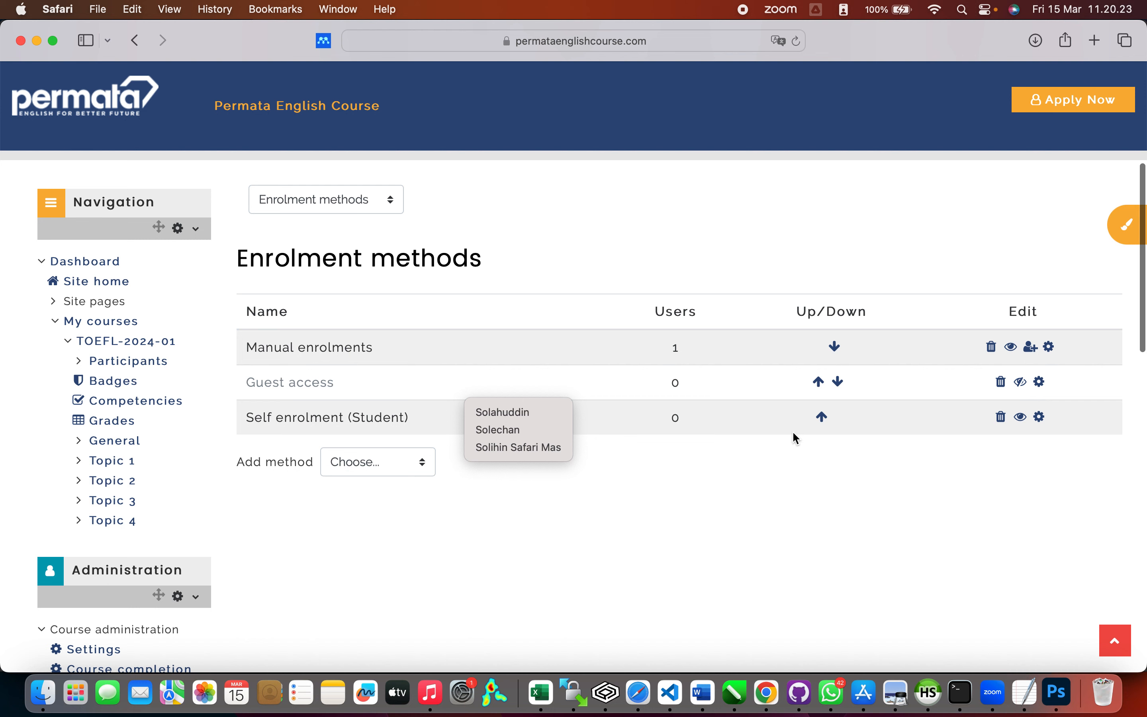
{"action": "left_click", "coordinate": [1040, 417]}
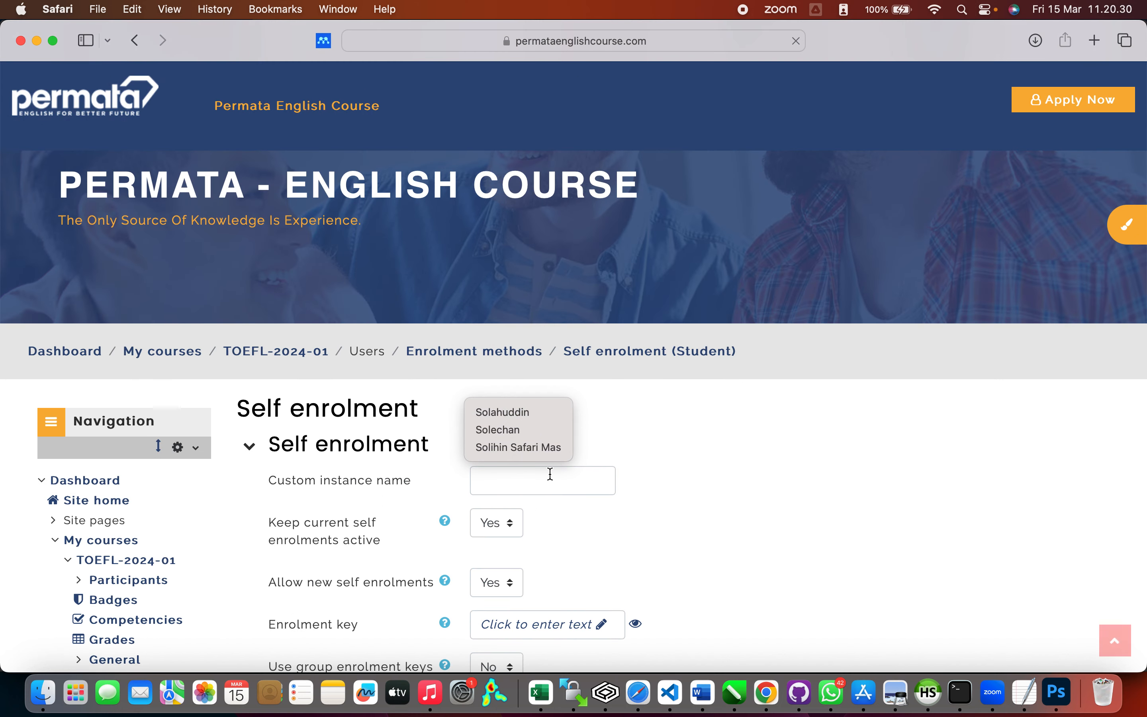
Step: Set the custom instance name to 'selfenrol'
{"action": "left_click", "coordinate": [551, 474]}
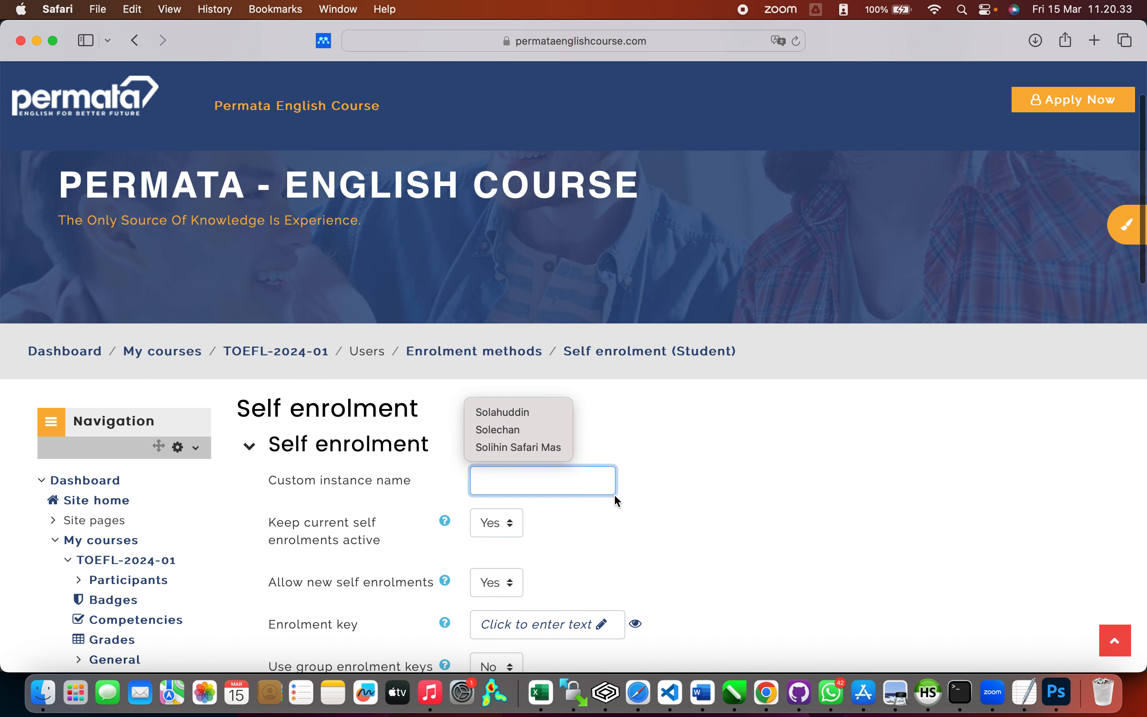
{"action": "type", "text": "self"}
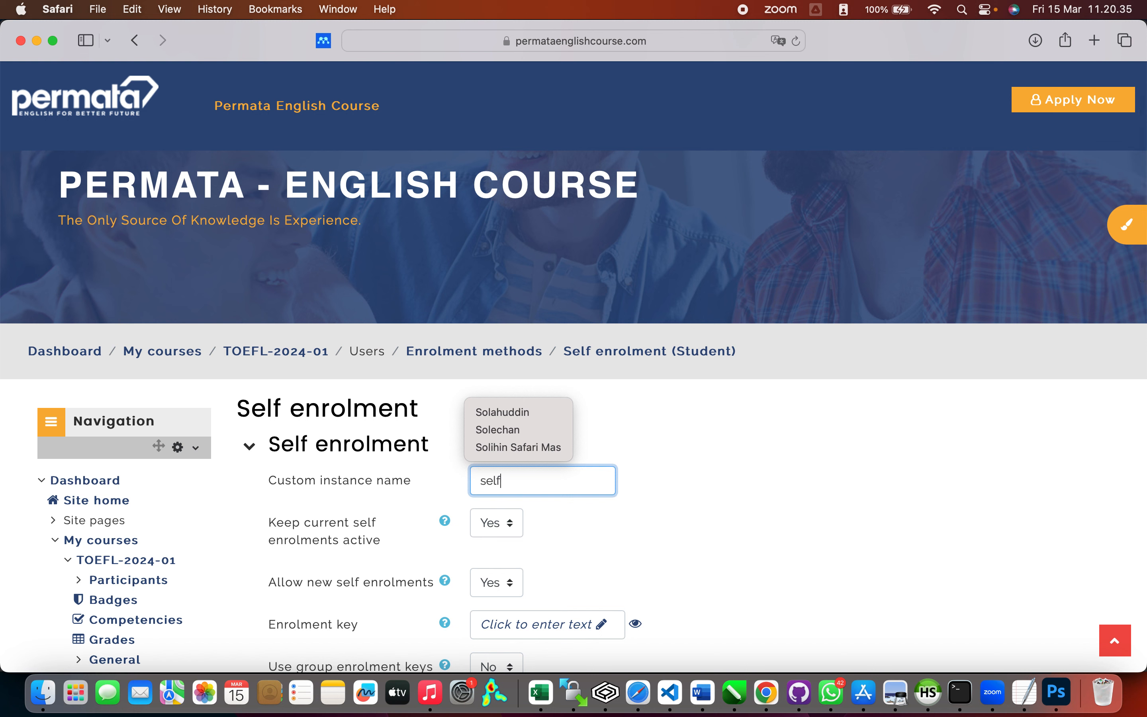
{"action": "type", "text": "enrom"}
{"action": "key", "text": "BackSpace"}
{"action": "type", "text": "l"}
{"action": "left_click", "coordinate": [618, 503]}
{"action": "scroll", "coordinate": [578, 583], "scroll_direction": "down", "scroll_amount": 3}
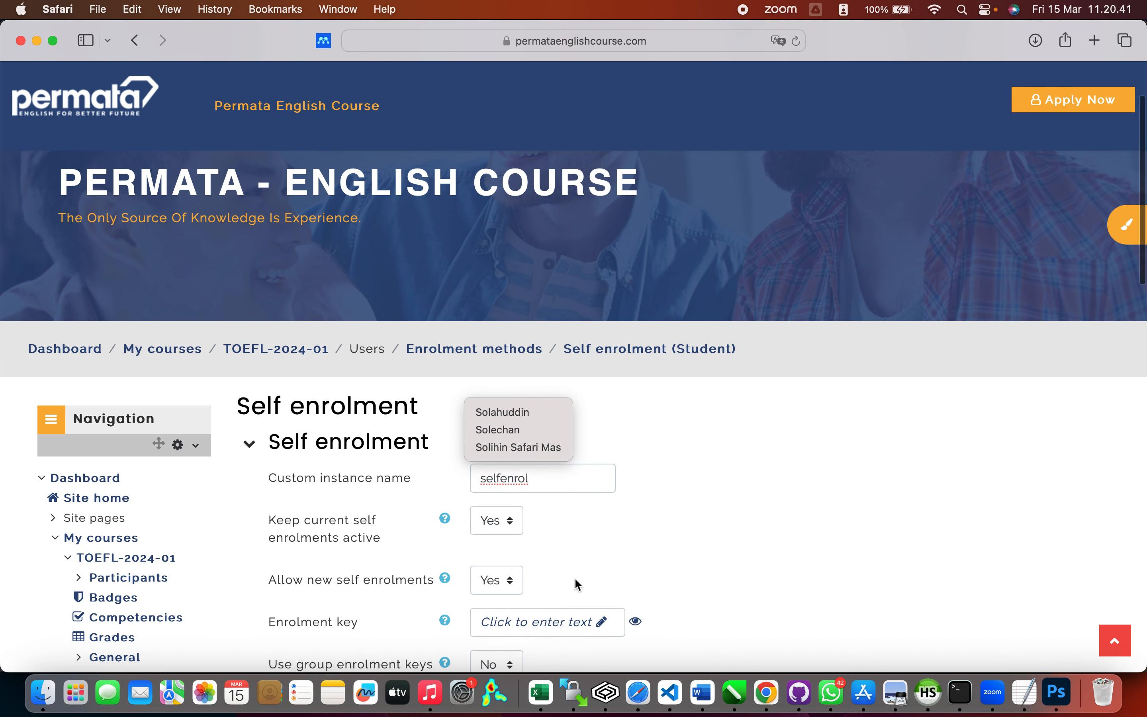
Step: Enter an enrolment key for the method and check it
{"action": "left_click", "coordinate": [603, 552]}
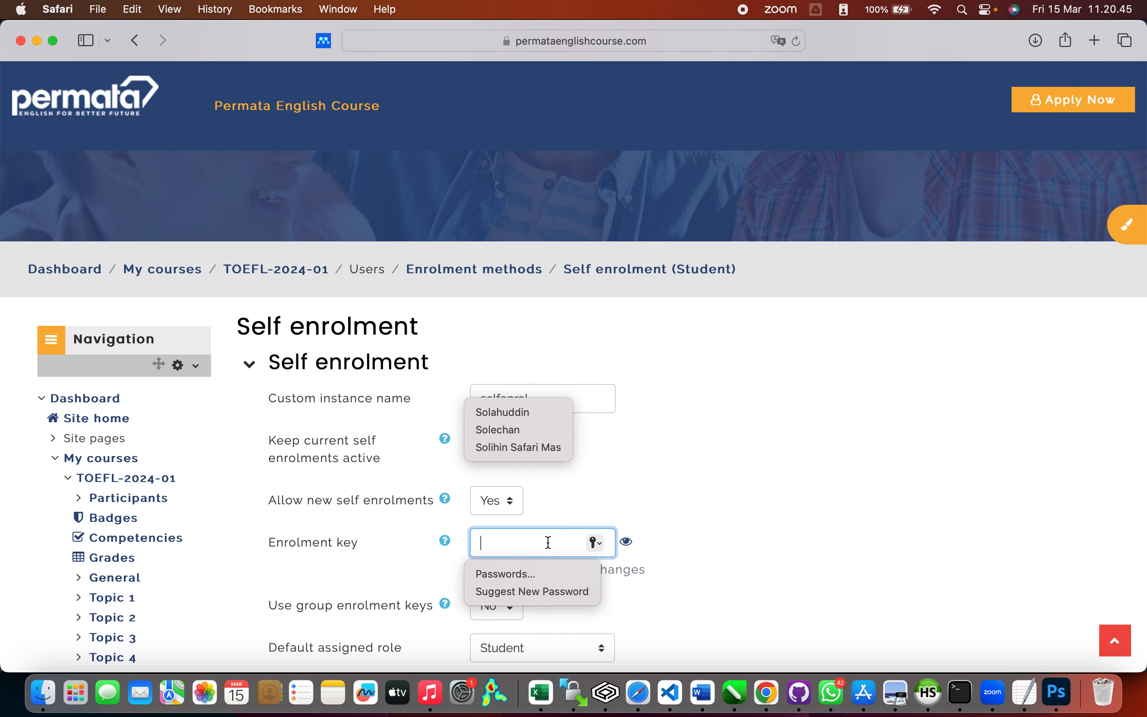
{"action": "type", "text": "•••••••"}
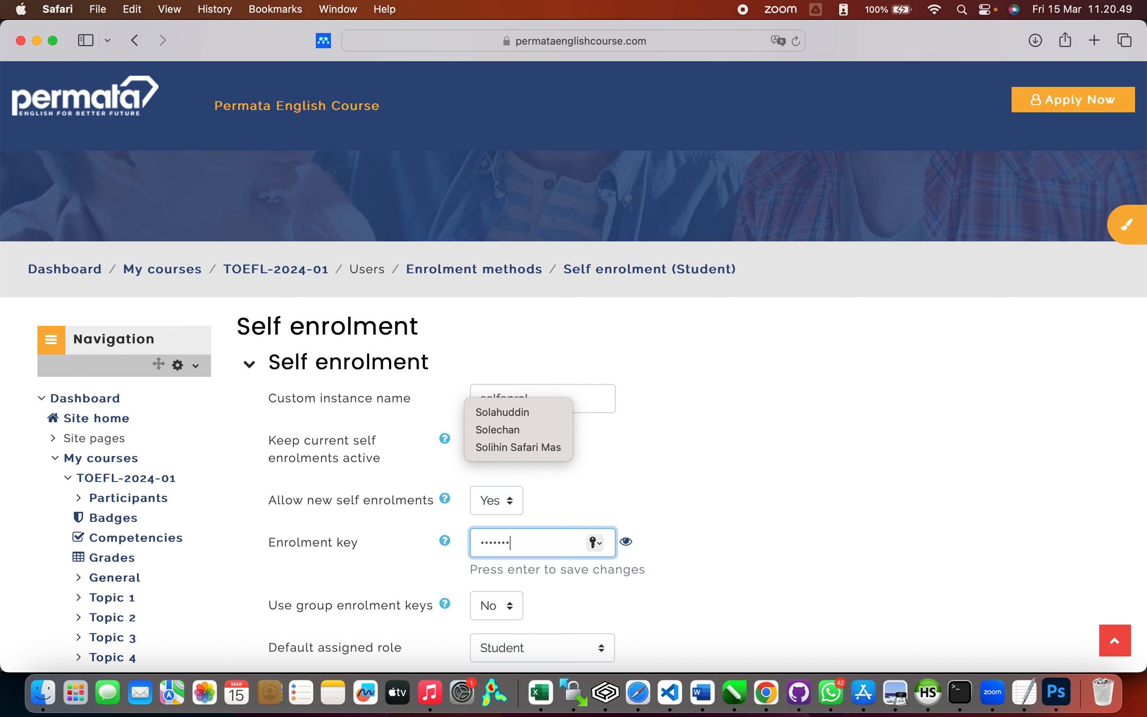
{"action": "type", "text": "1"}
{"action": "left_click", "coordinate": [626, 543]}
{"action": "key", "text": "Return"}
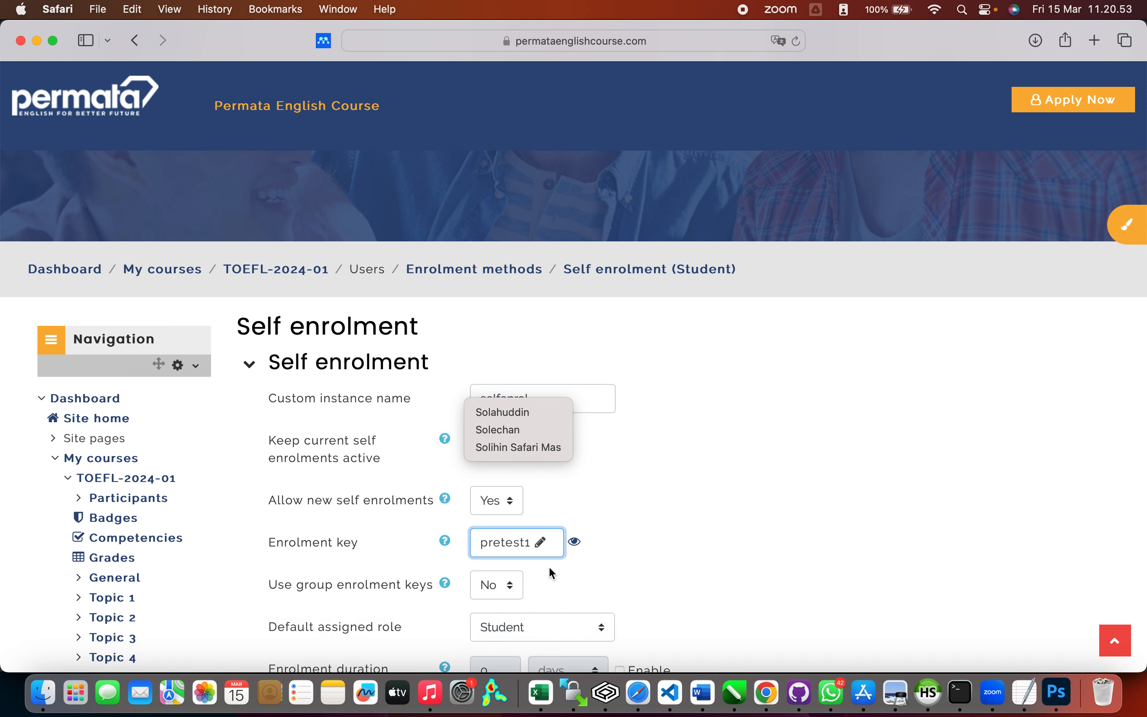
{"action": "scroll", "coordinate": [633, 570], "scroll_direction": "down", "scroll_amount": 6}
{"action": "scroll", "coordinate": [633, 571], "scroll_direction": "down", "scroll_amount": 3}
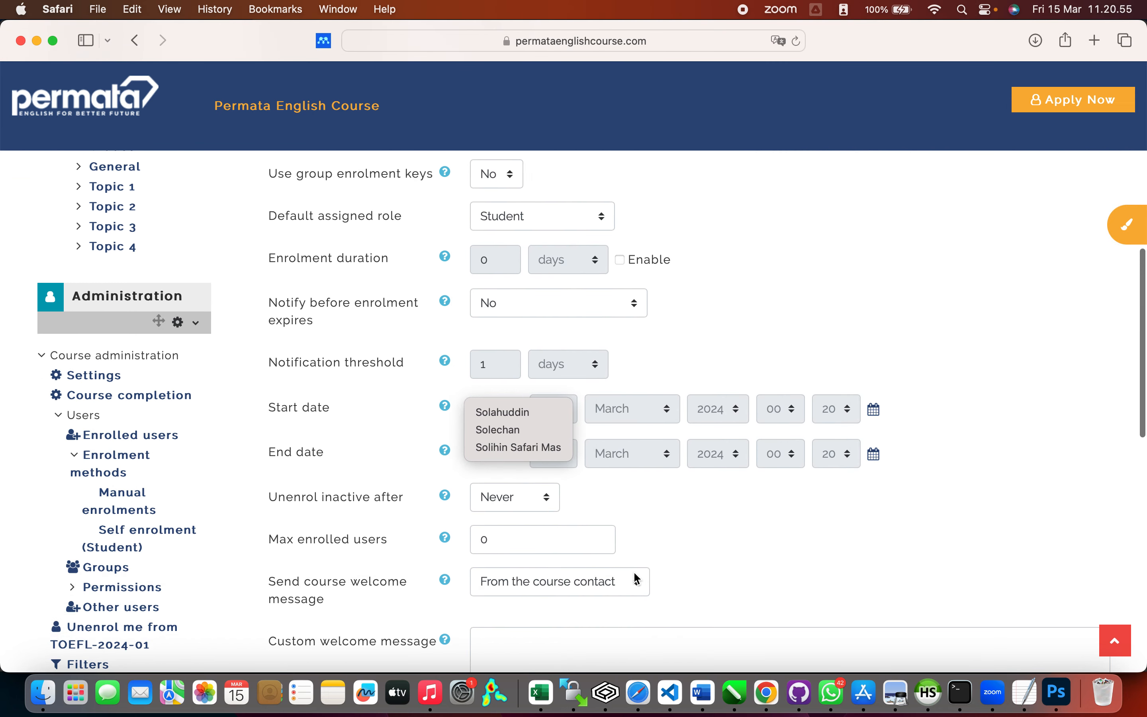
{"action": "scroll", "coordinate": [777, 410], "scroll_direction": "down", "scroll_amount": 7}
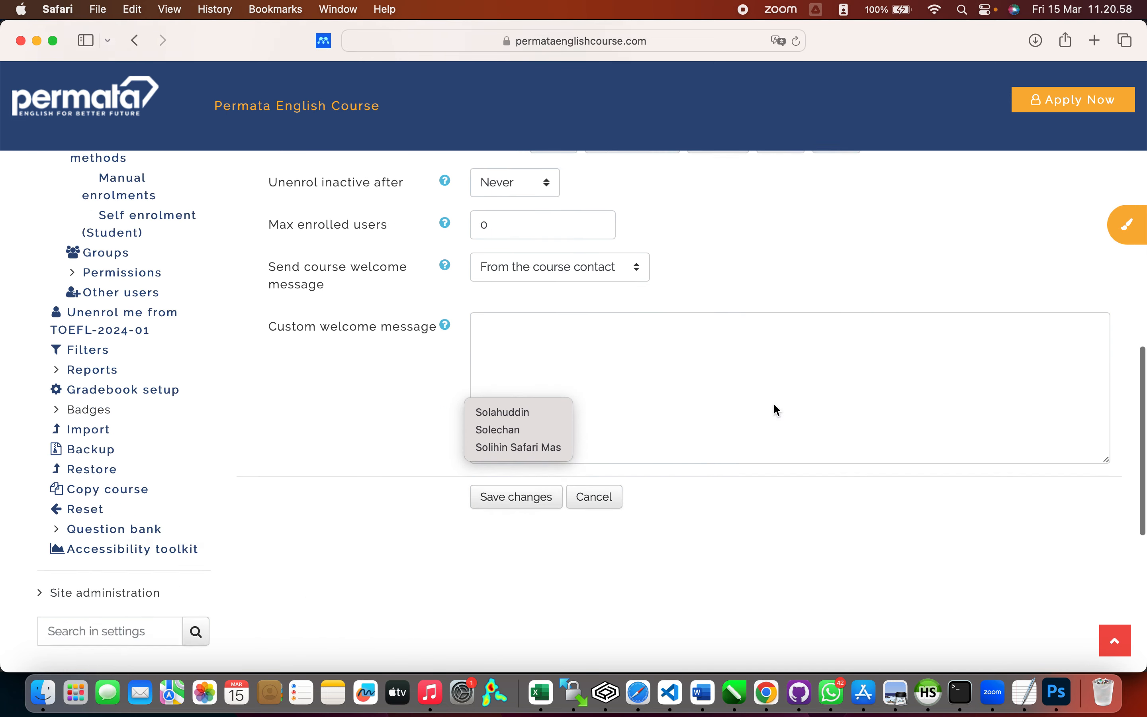
{"action": "scroll", "coordinate": [777, 410], "scroll_direction": "down", "scroll_amount": 2}
Step: Enter 'Selamat Datang di Kursus Persiapan TOEFL' as the custom welcome message and save
{"action": "left_click", "coordinate": [588, 276]}
{"action": "type", "text": "Sela"}
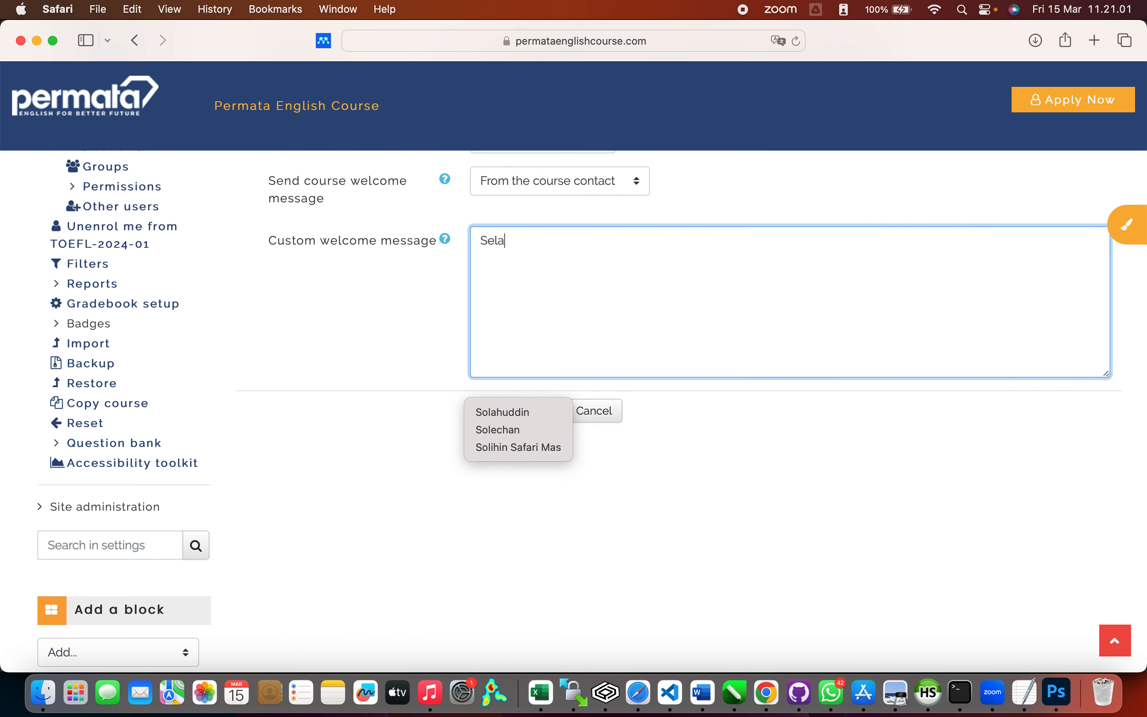
{"action": "type", "text": "mat Datang di Kursu"}
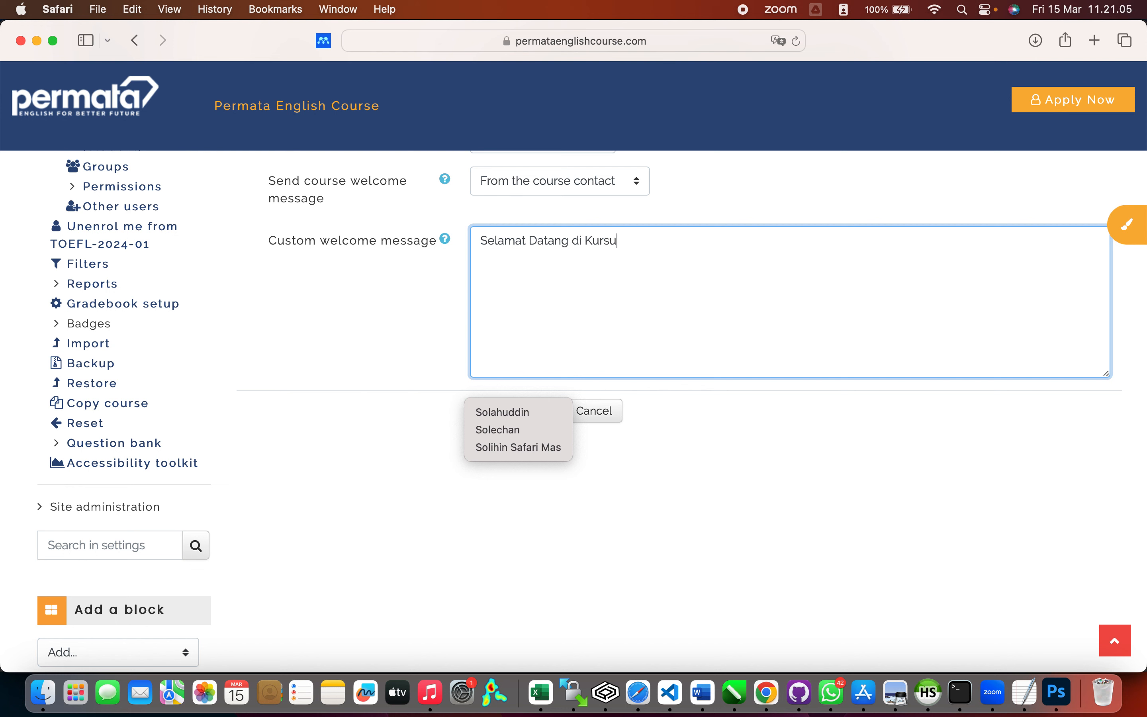
{"action": "type", "text": "s Persiapan TOEFL"}
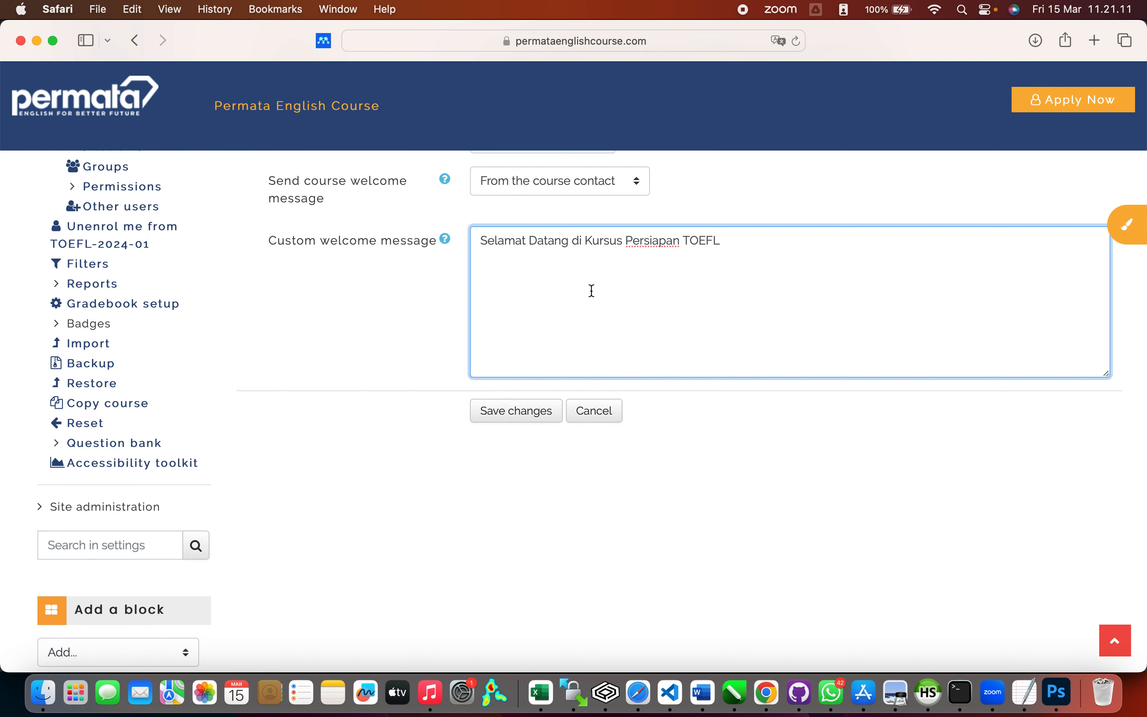
{"action": "left_click", "coordinate": [546, 415]}
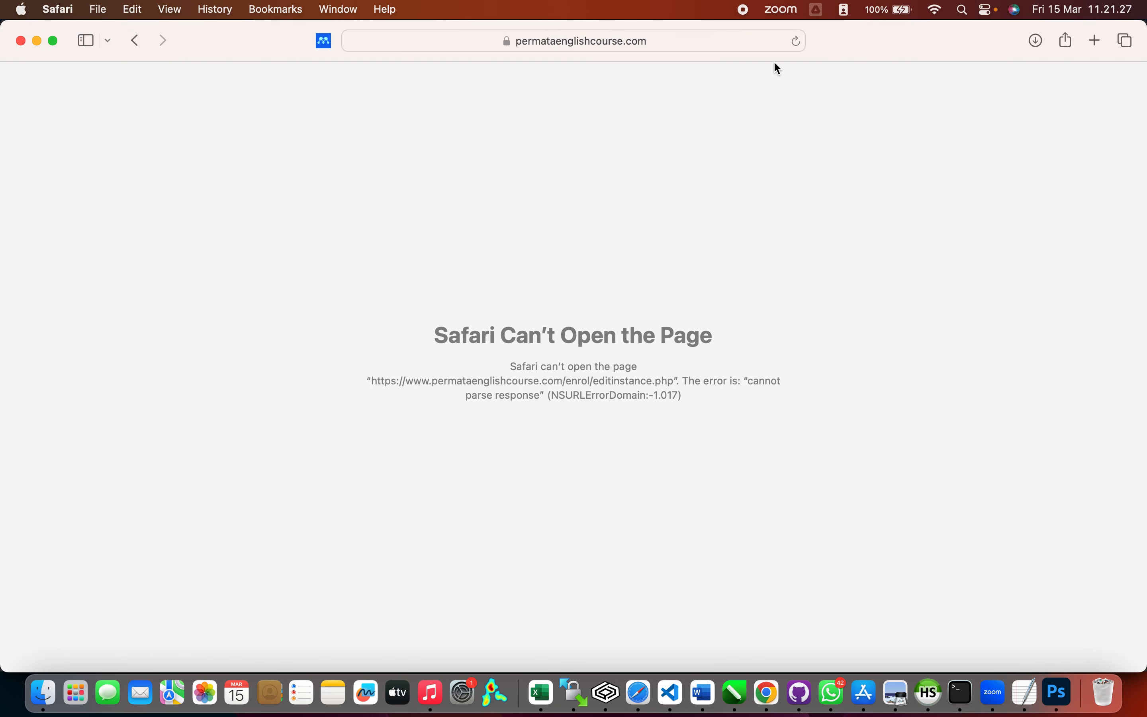
Step: Reload the failed page and continue back to the TOEFL-2024-01 course
{"action": "left_click", "coordinate": [796, 42]}
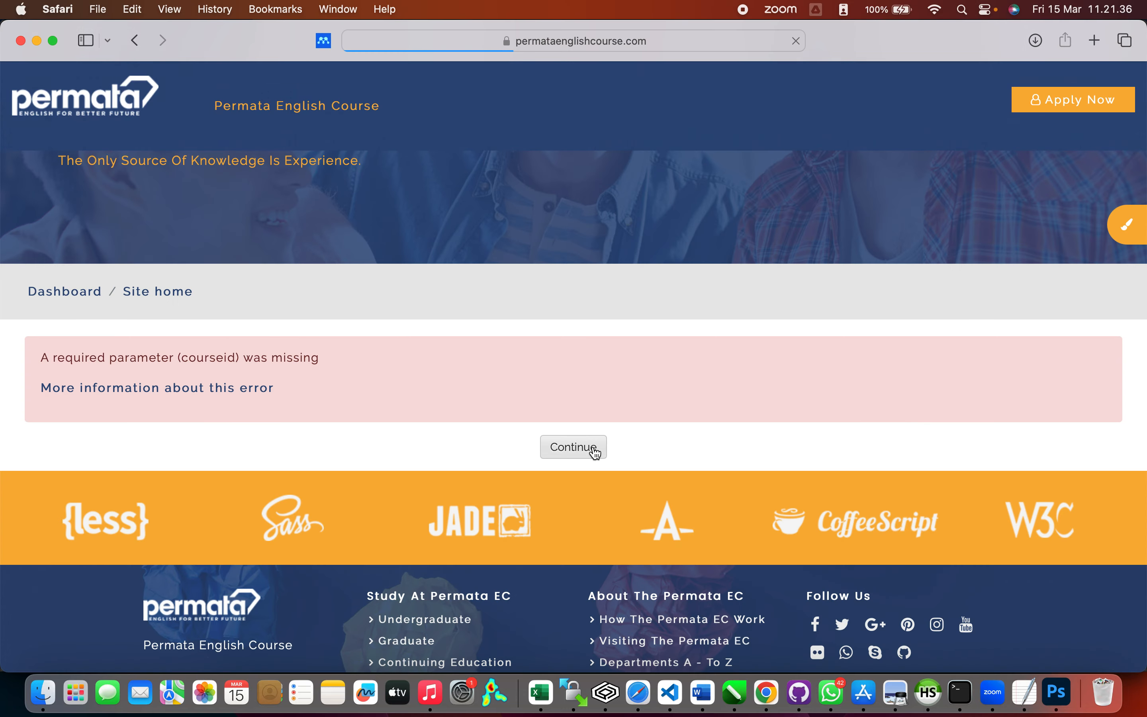
{"action": "left_click", "coordinate": [595, 452]}
{"action": "scroll", "coordinate": [610, 424], "scroll_direction": "down", "scroll_amount": 5}
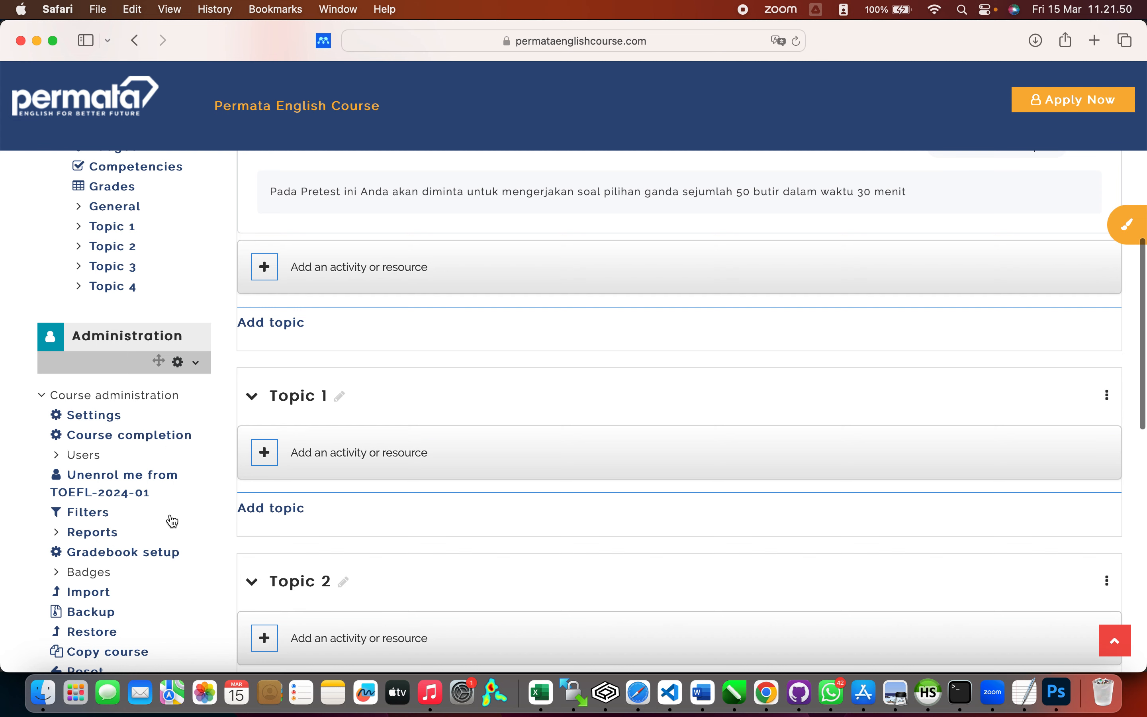
{"action": "scroll", "coordinate": [172, 521], "scroll_direction": "down", "scroll_amount": 2}
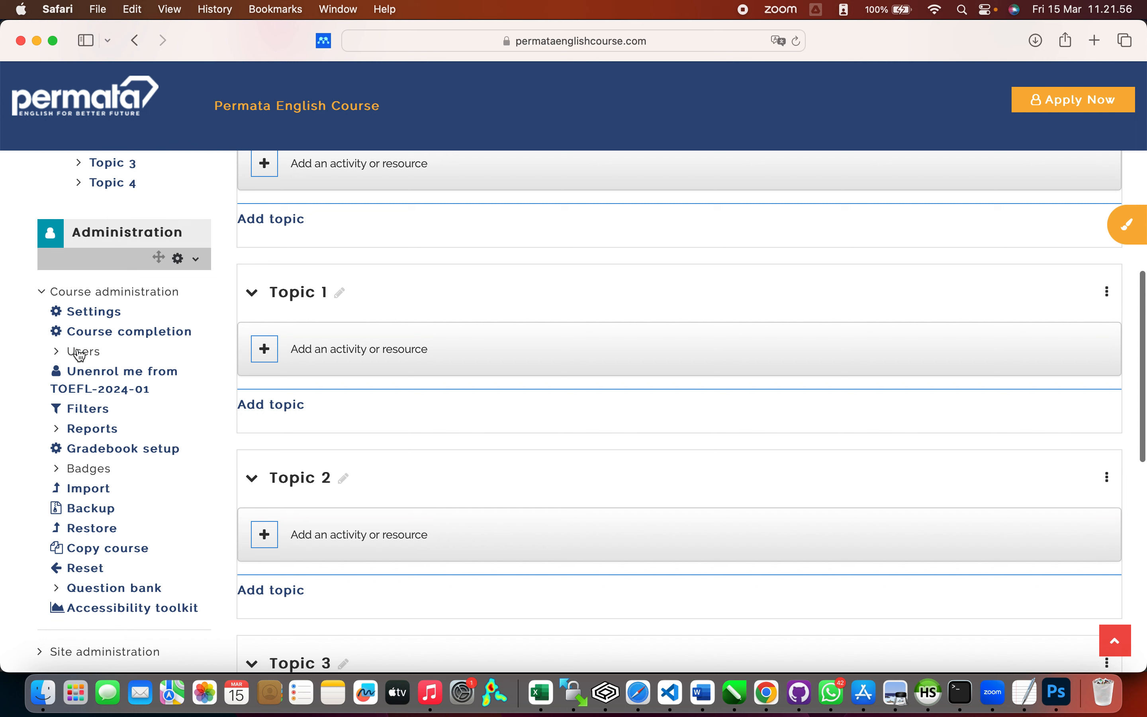
Step: Go to Users > Enrolment methods in the course administration
{"action": "left_click", "coordinate": [58, 358]}
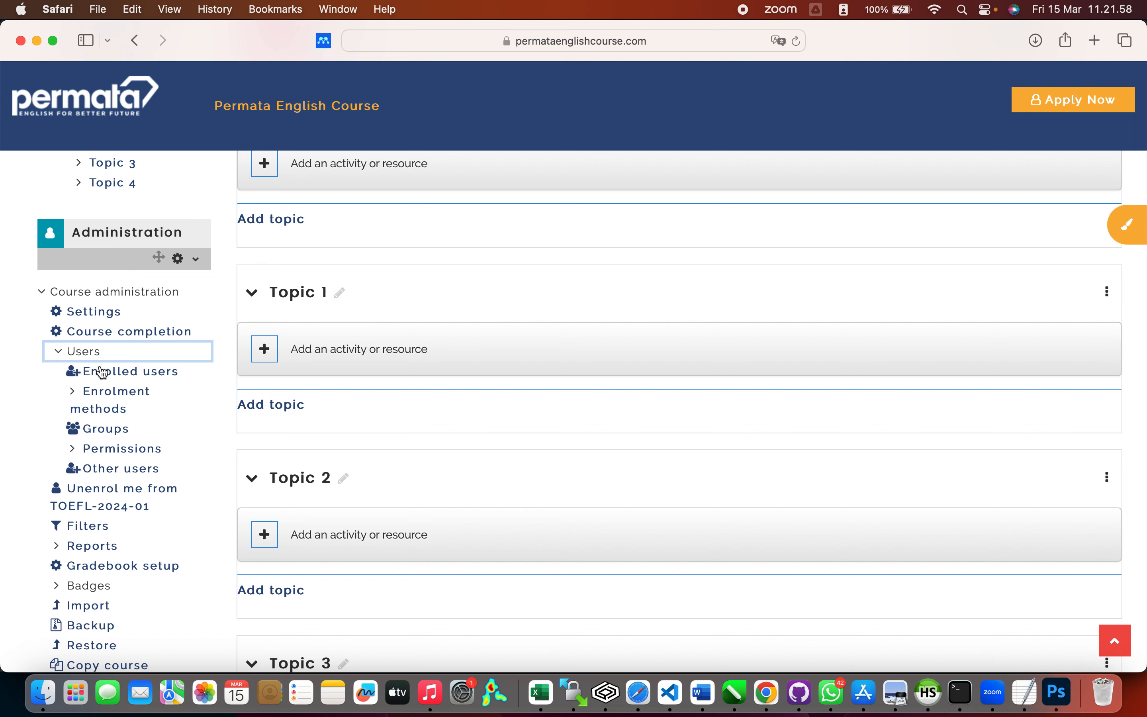
{"action": "left_click", "coordinate": [115, 396]}
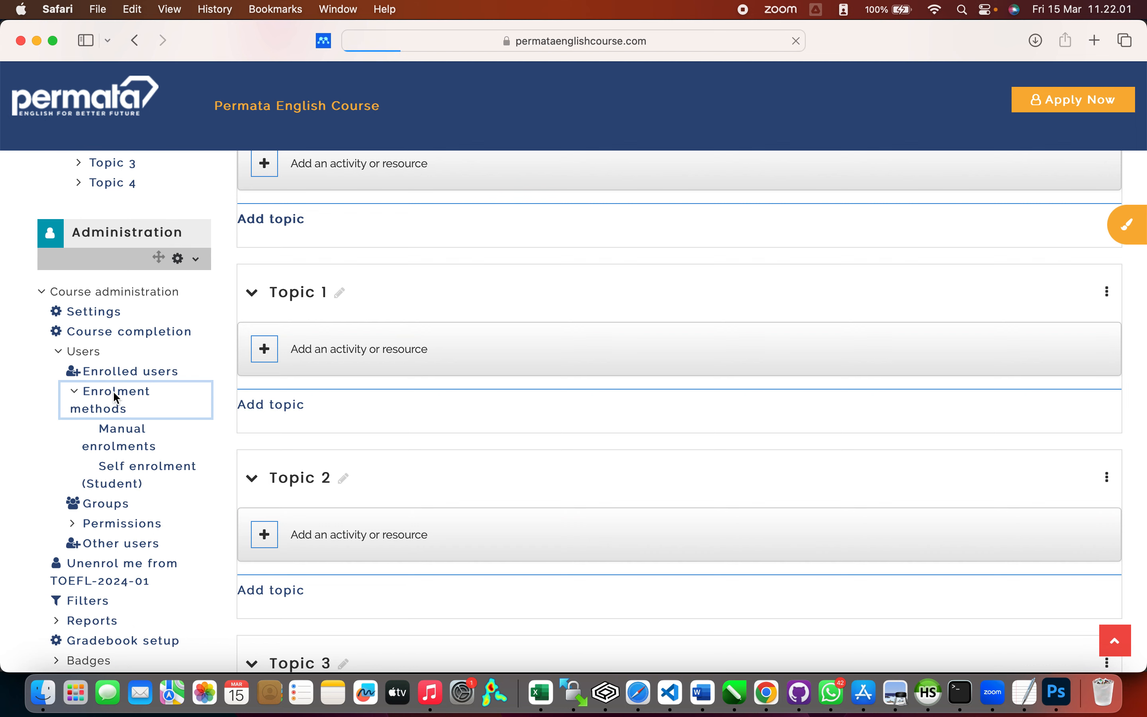
{"action": "scroll", "coordinate": [512, 526], "scroll_direction": "down", "scroll_amount": 3}
{"action": "scroll", "coordinate": [515, 531], "scroll_direction": "down", "scroll_amount": 2}
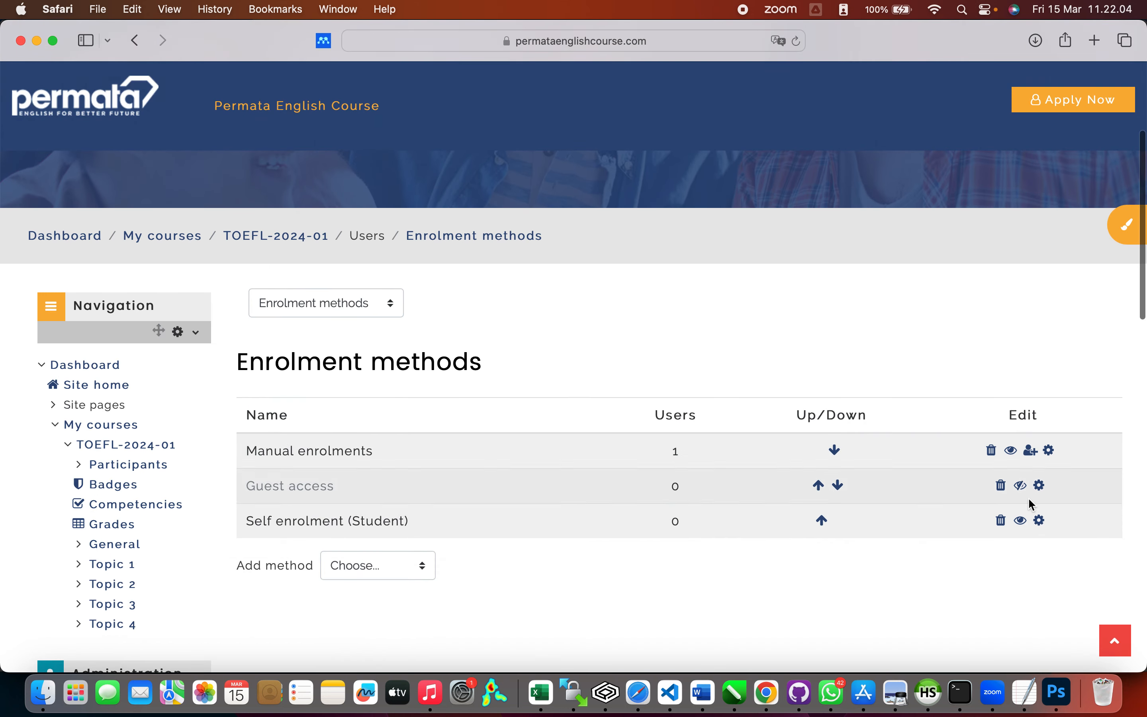
Step: Edit the Self enrolment method and name the instance 'Enrol Mandiri'
{"action": "left_click", "coordinate": [1039, 522]}
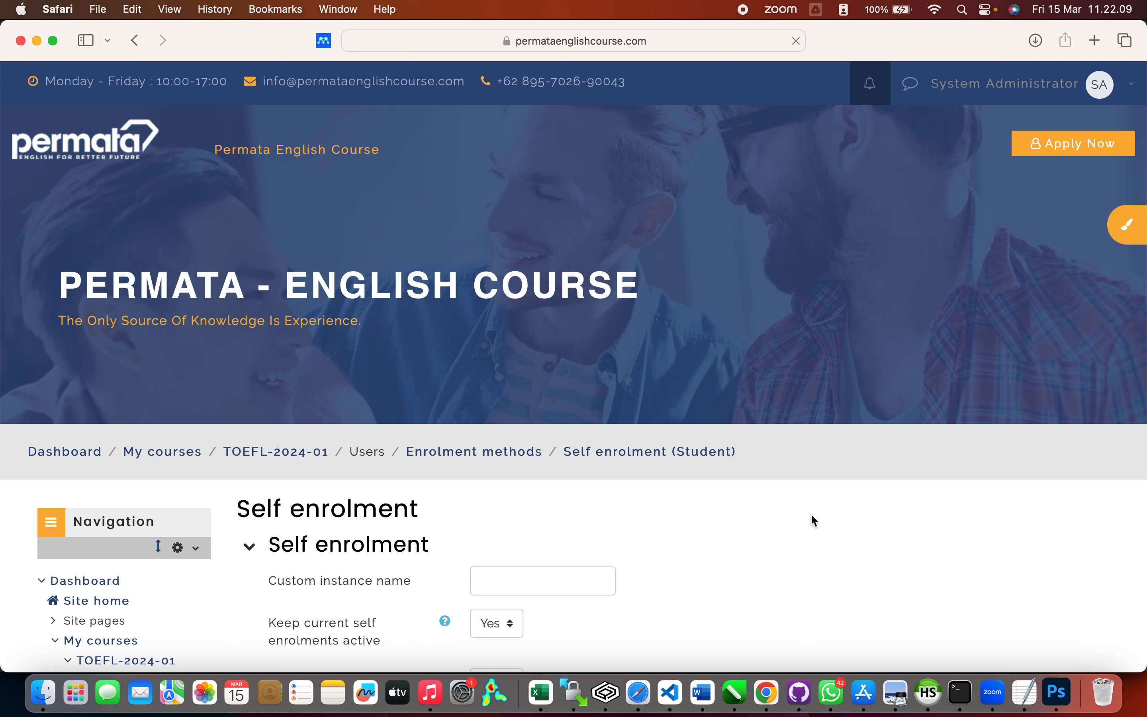
{"action": "scroll", "coordinate": [810, 513], "scroll_direction": "down", "scroll_amount": 8}
{"action": "scroll", "coordinate": [584, 210], "scroll_direction": "up", "scroll_amount": 2}
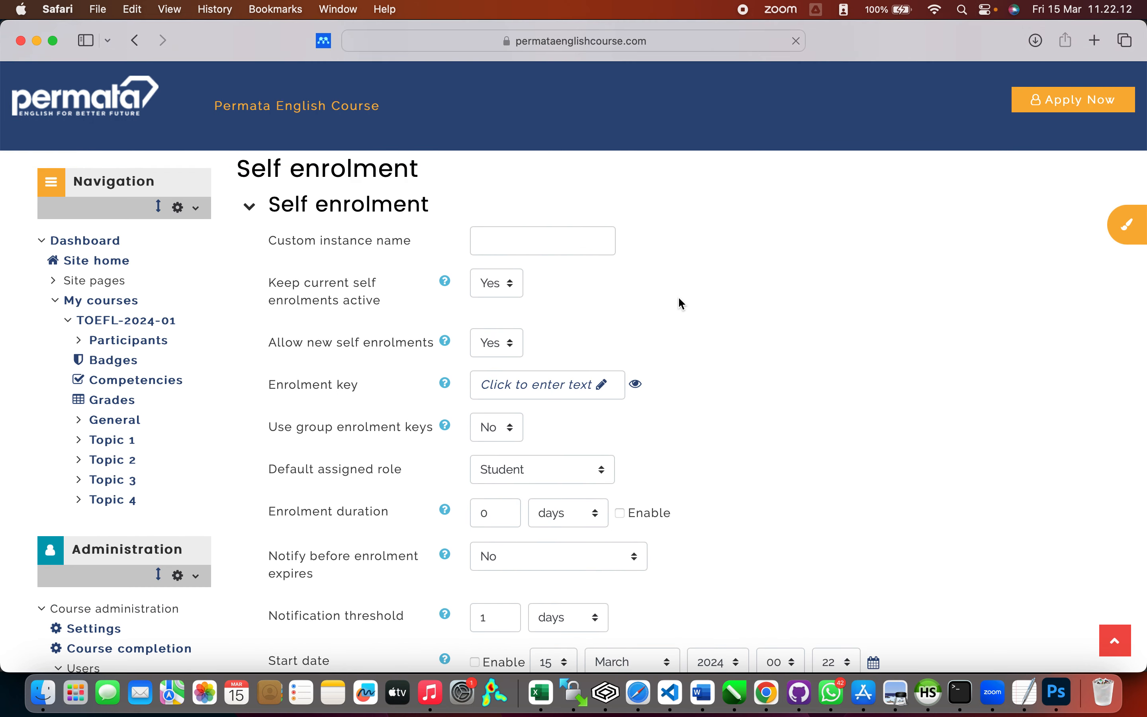
{"action": "left_click", "coordinate": [558, 238]}
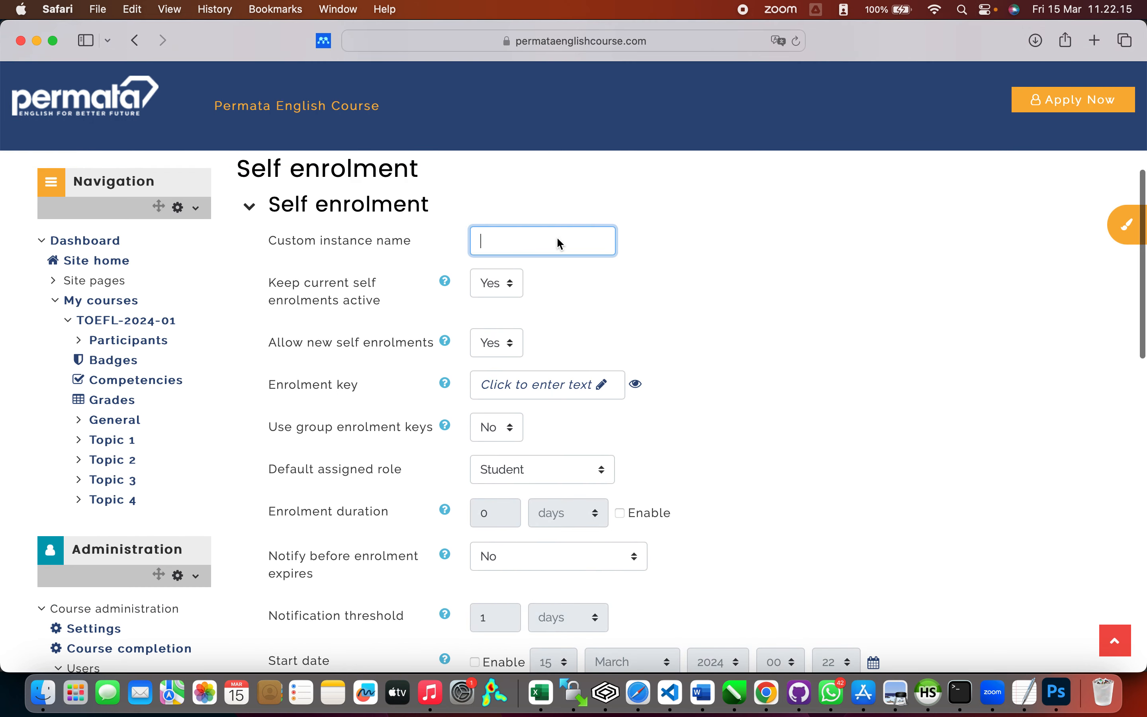
{"action": "type", "text": "Enr"}
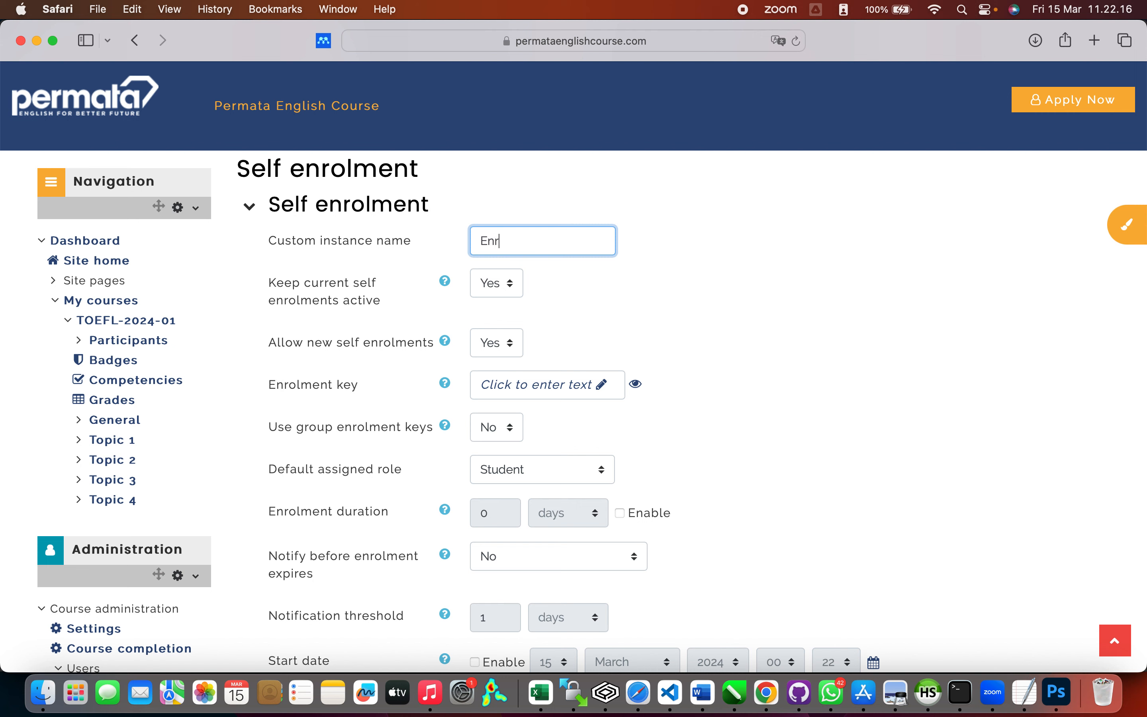
{"action": "type", "text": "ol Mandiri"}
Step: Enter the enrolment key and review the rest of the settings form
{"action": "left_click", "coordinate": [602, 384]}
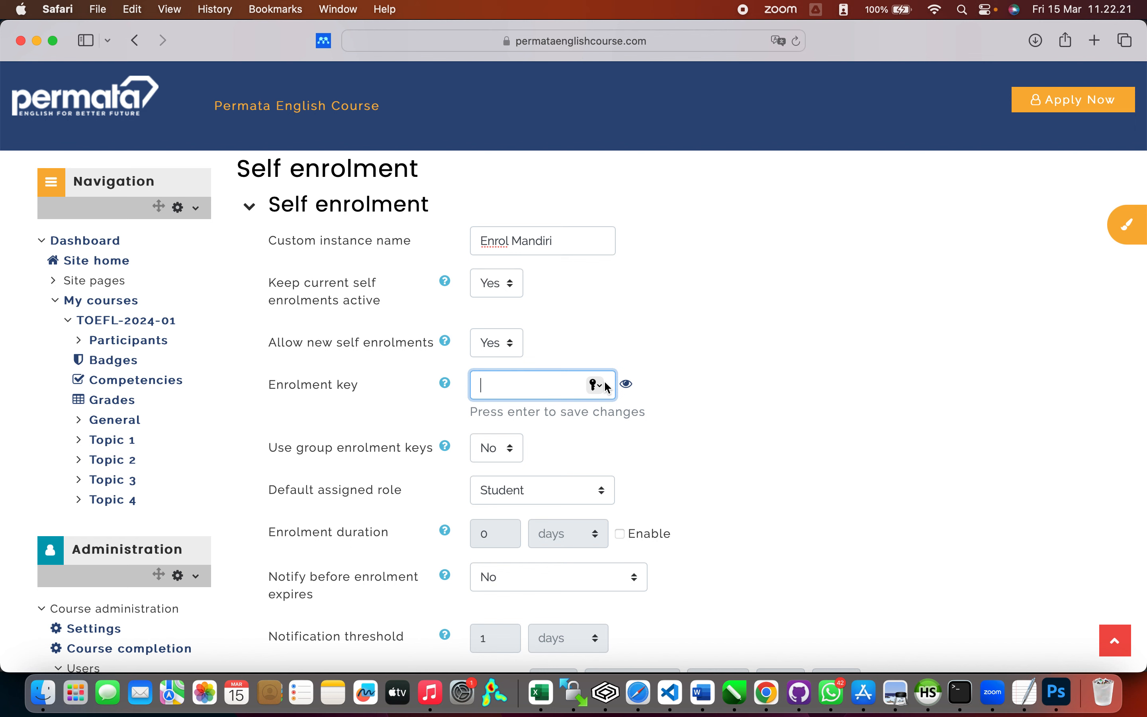
{"action": "type", "text": "••••••••"}
{"action": "left_click", "coordinate": [625, 384]}
{"action": "scroll", "coordinate": [670, 459], "scroll_direction": "down", "scroll_amount": 3}
{"action": "scroll", "coordinate": [670, 459], "scroll_direction": "down", "scroll_amount": 2}
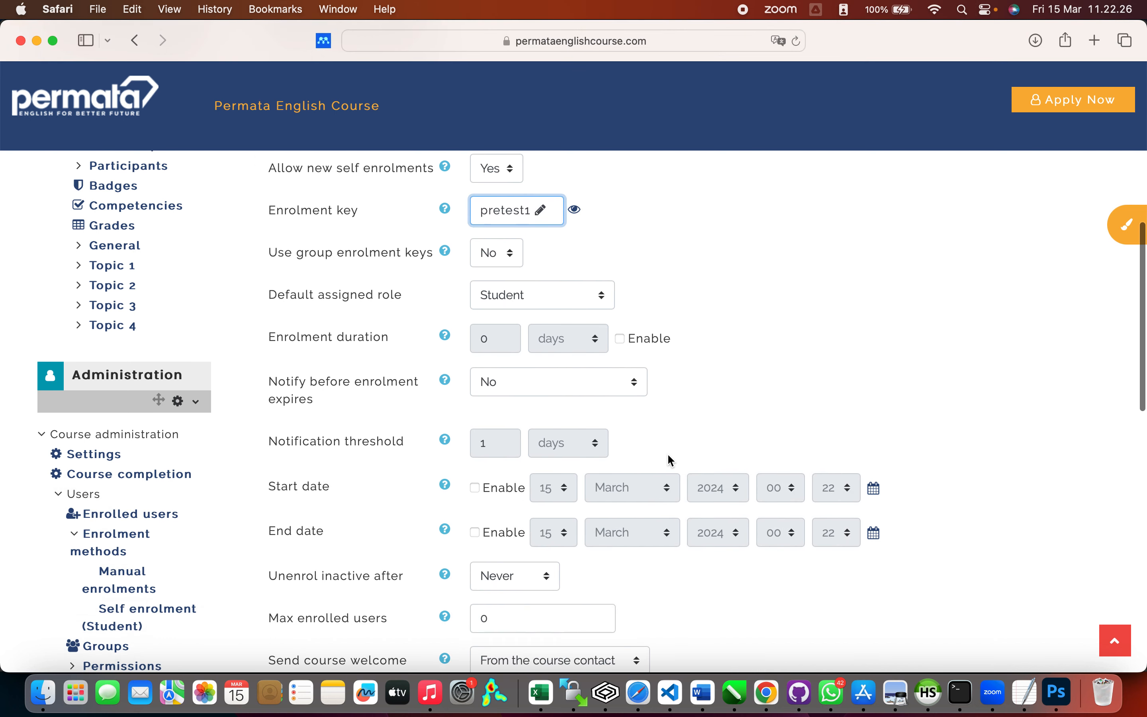
{"action": "scroll", "coordinate": [668, 460], "scroll_direction": "down", "scroll_amount": 10}
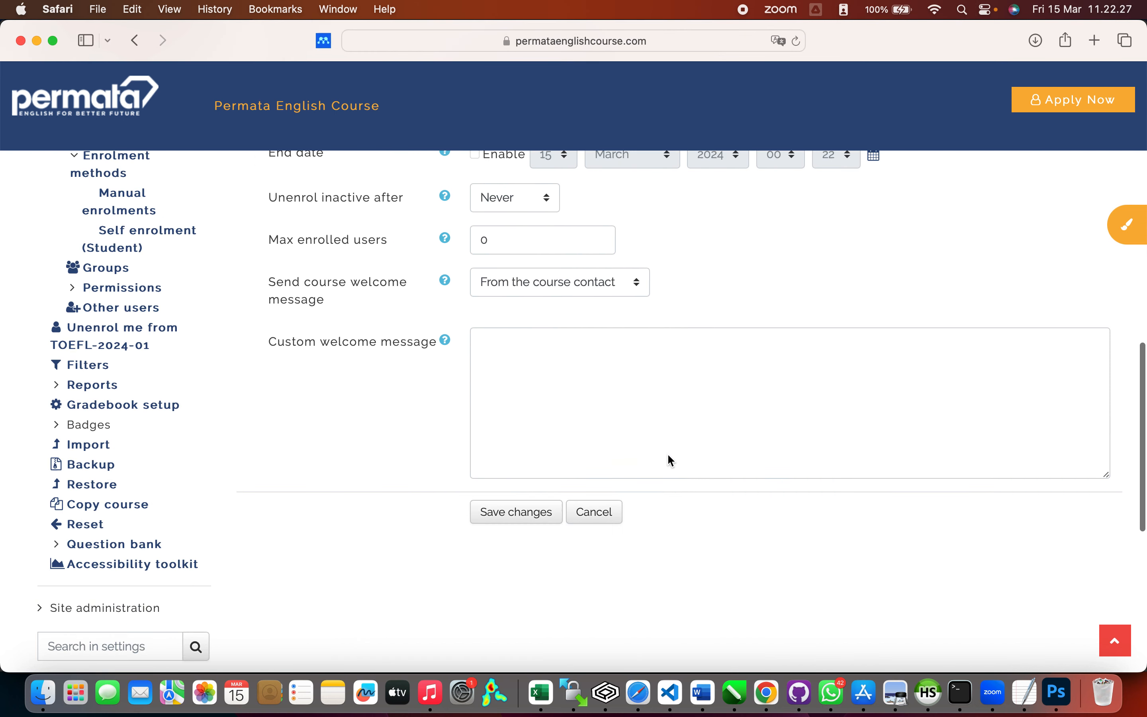
{"action": "scroll", "coordinate": [644, 301], "scroll_direction": "up", "scroll_amount": 3}
{"action": "scroll", "coordinate": [645, 300], "scroll_direction": "up", "scroll_amount": 3}
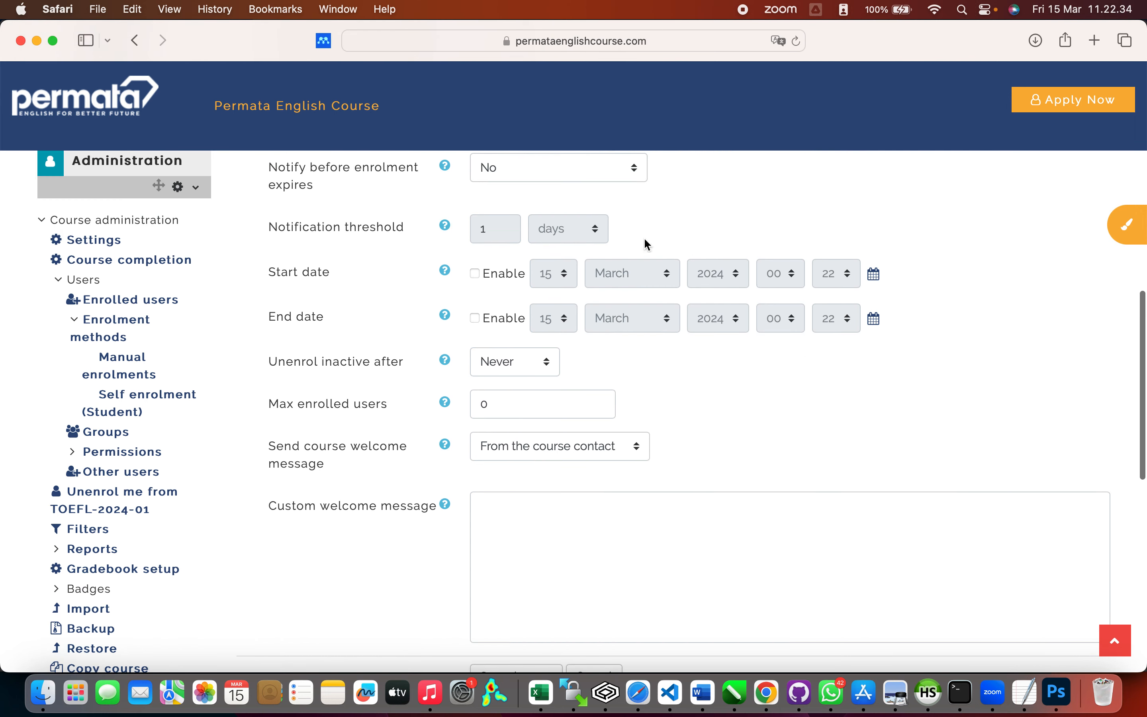
{"action": "scroll", "coordinate": [783, 441], "scroll_direction": "down", "scroll_amount": 5}
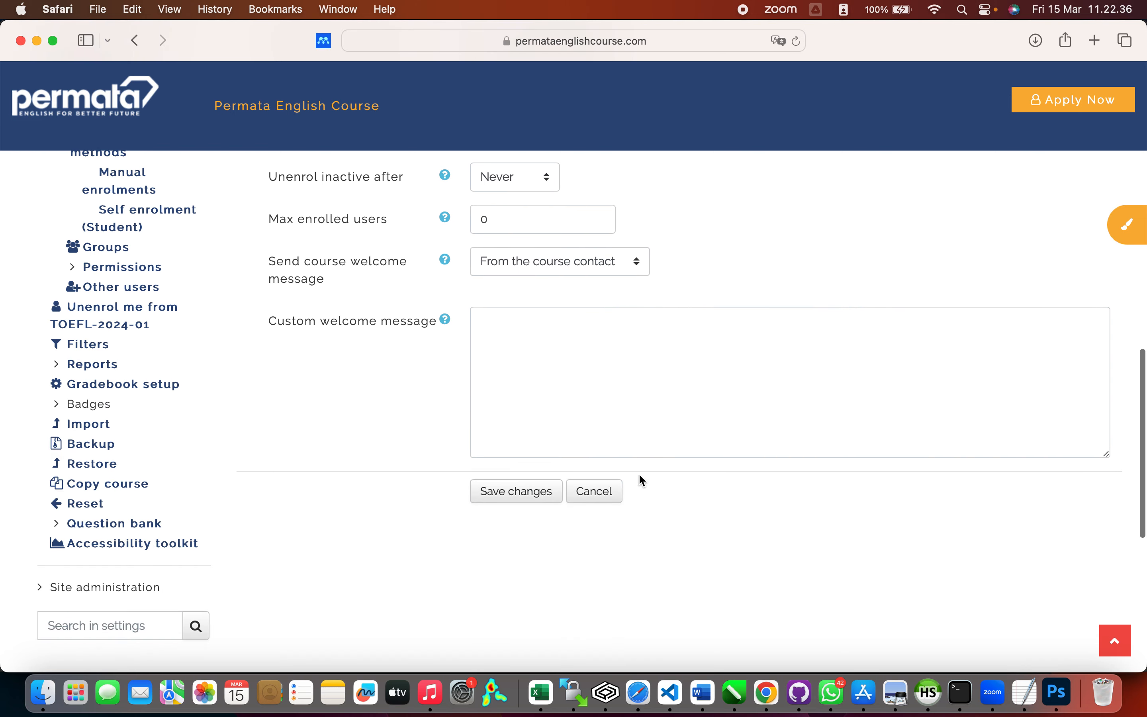
Step: Save the Enrol Mandiri settings and check it in the Enrolment methods table
{"action": "left_click", "coordinate": [548, 490]}
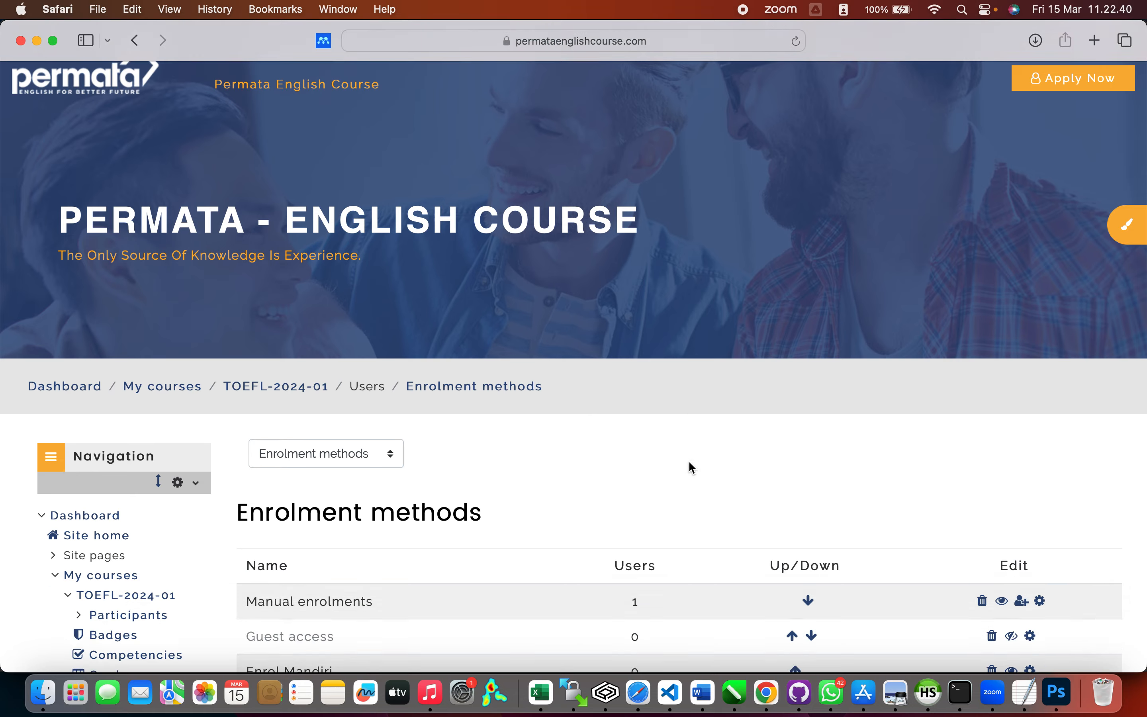
{"action": "scroll", "coordinate": [688, 459], "scroll_direction": "down", "scroll_amount": 3}
{"action": "scroll", "coordinate": [688, 459], "scroll_direction": "up", "scroll_amount": 1}
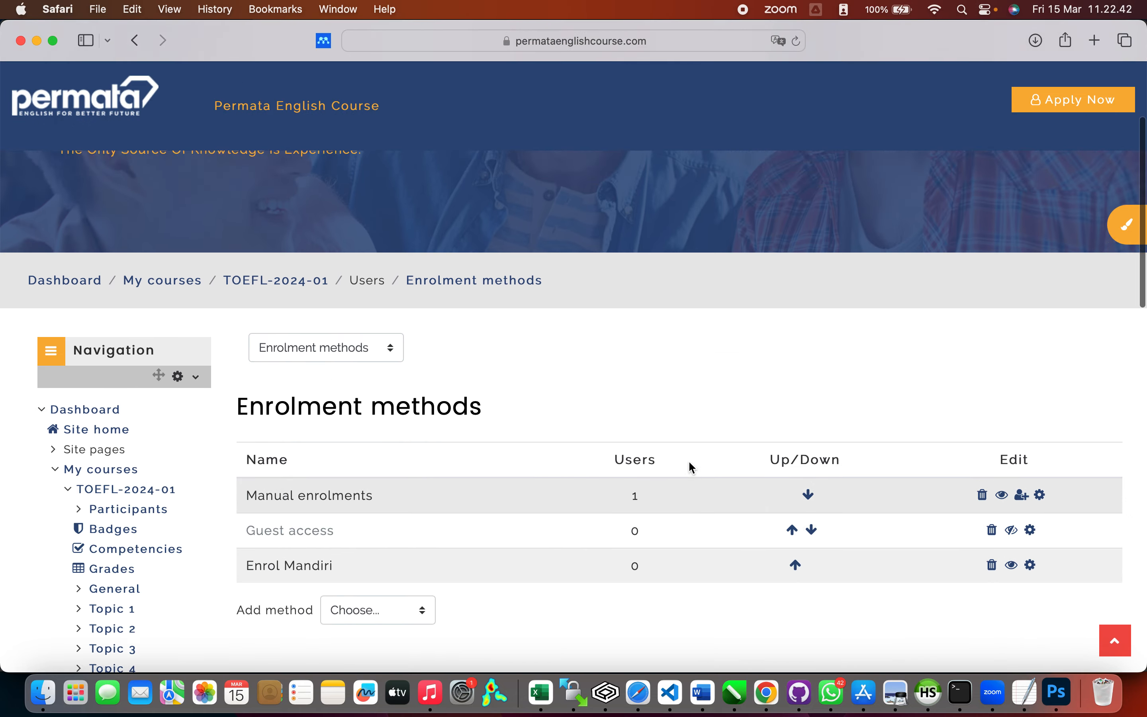
{"action": "scroll", "coordinate": [688, 464], "scroll_direction": "up", "scroll_amount": 4}
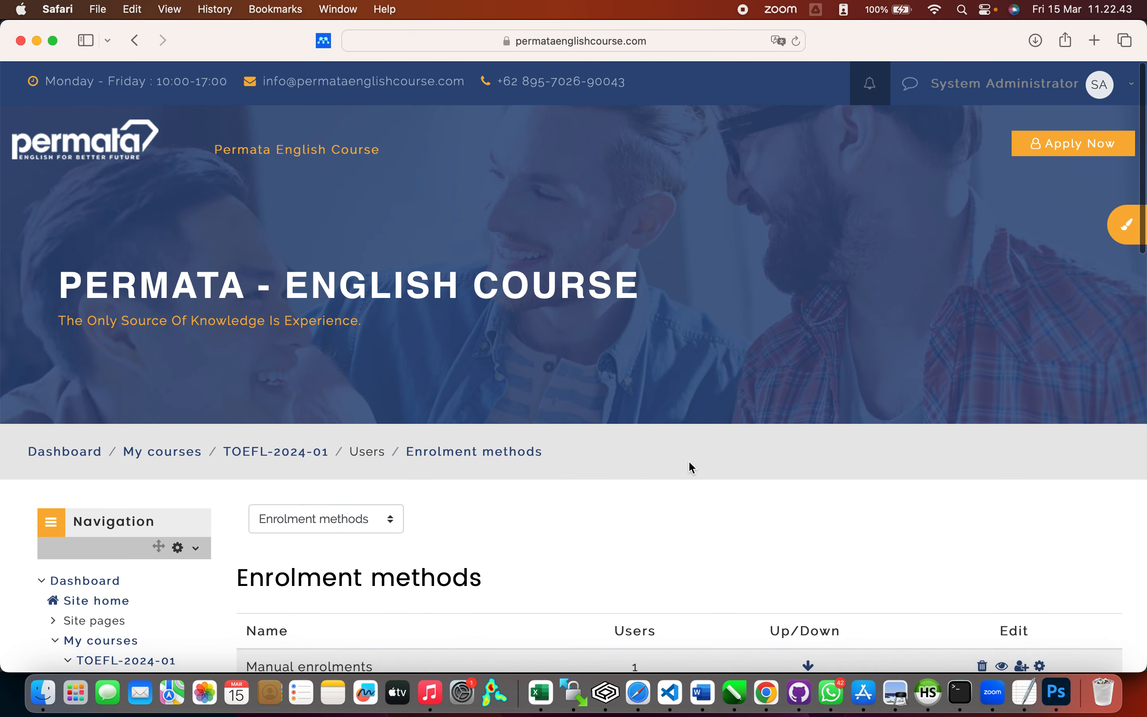
Step: Go to My courses, where TOEFL Course Batch 1 2024 is listed
{"action": "left_click", "coordinate": [151, 452]}
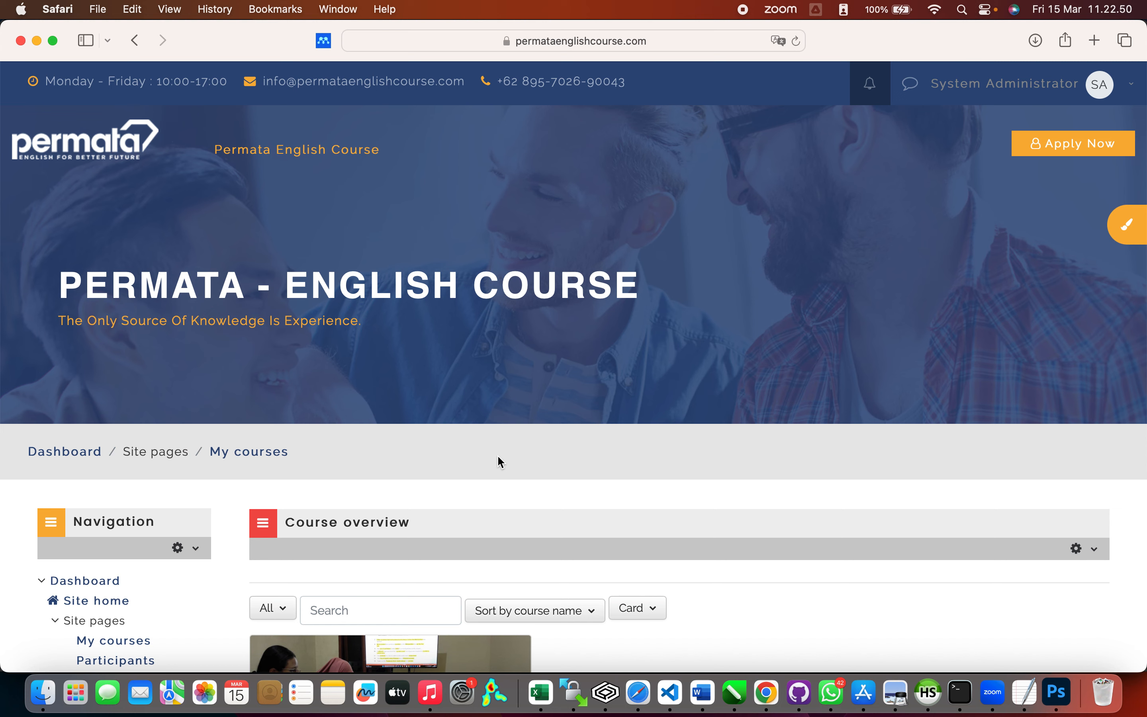
{"action": "scroll", "coordinate": [498, 456], "scroll_direction": "down", "scroll_amount": 5}
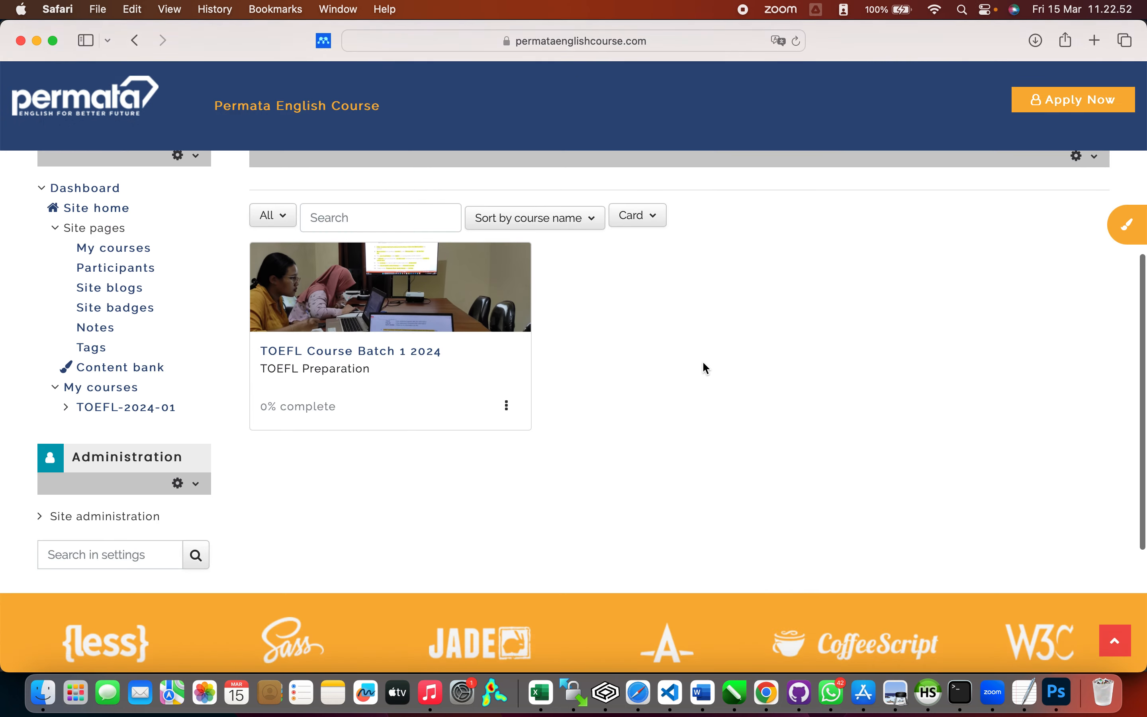
{"action": "scroll", "coordinate": [703, 363], "scroll_direction": "up", "scroll_amount": 2}
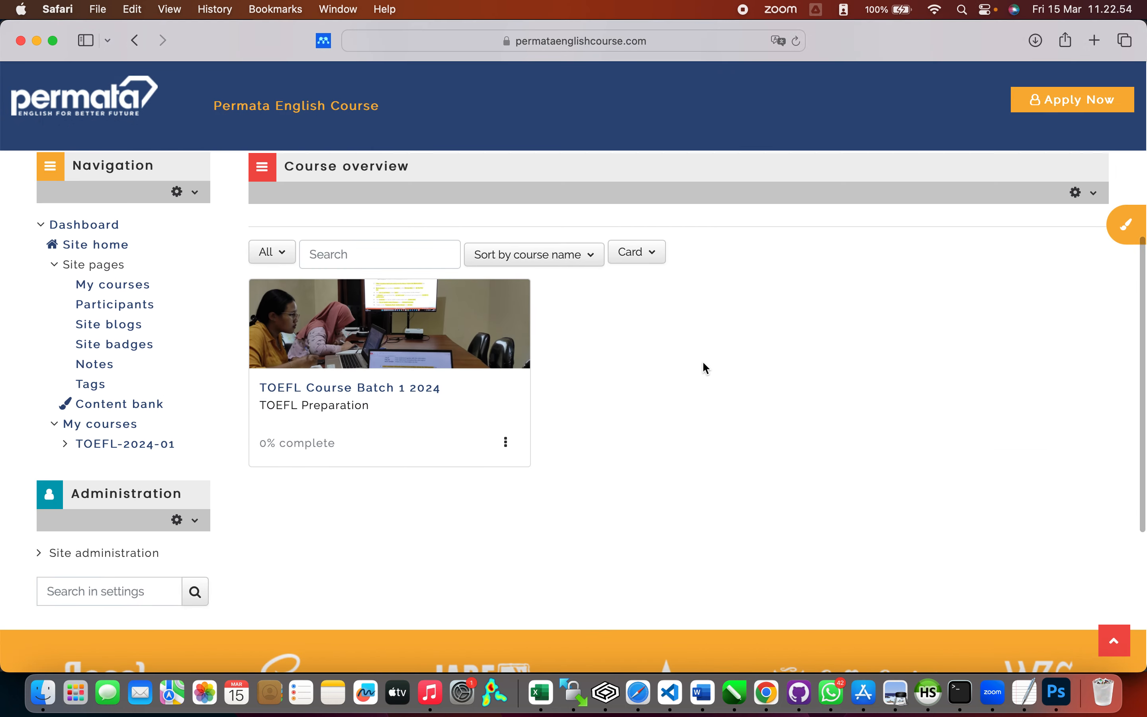